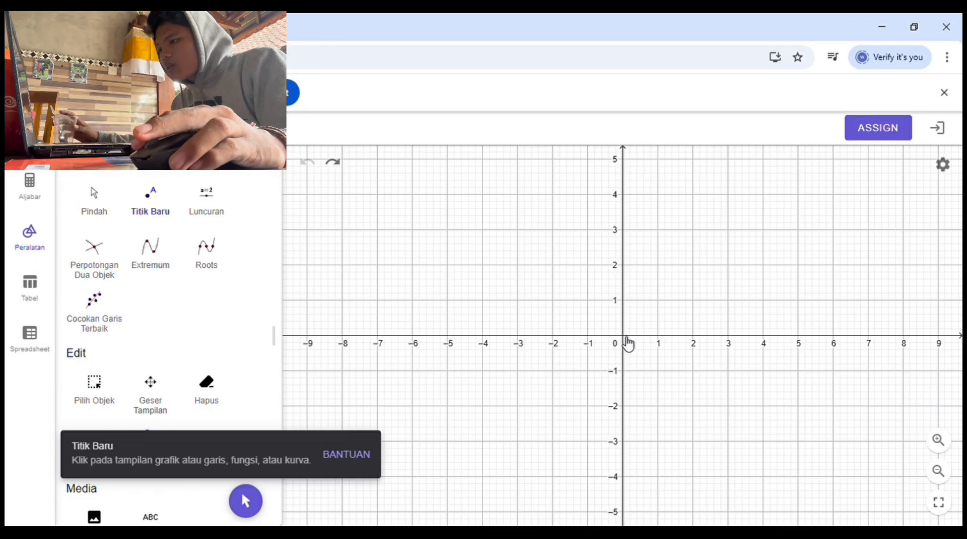
Step: Plot points at (0, 0), (0, 3), (-1, 2), (-2, 2), (-2, 1) and (-3, 0) on the grid
left_click(624, 338)
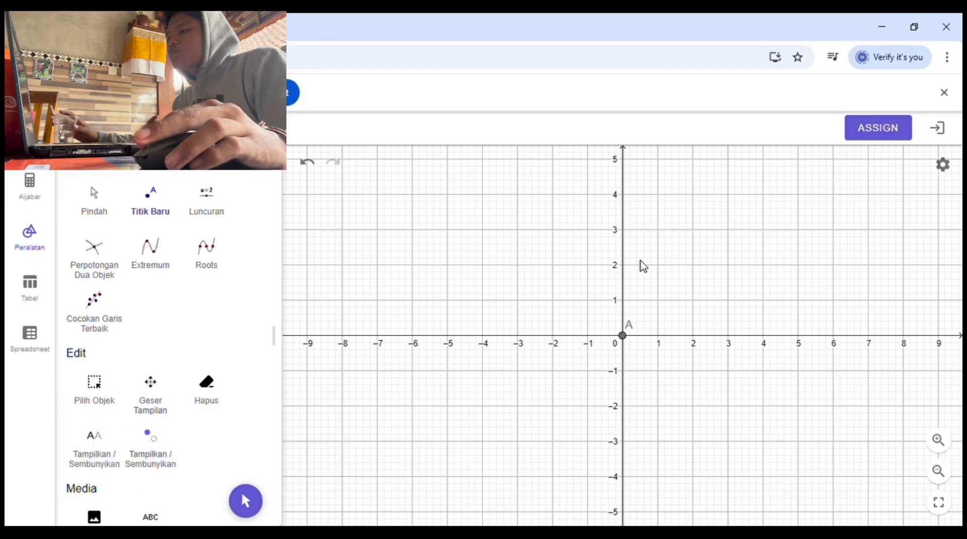
left_click(623, 230)
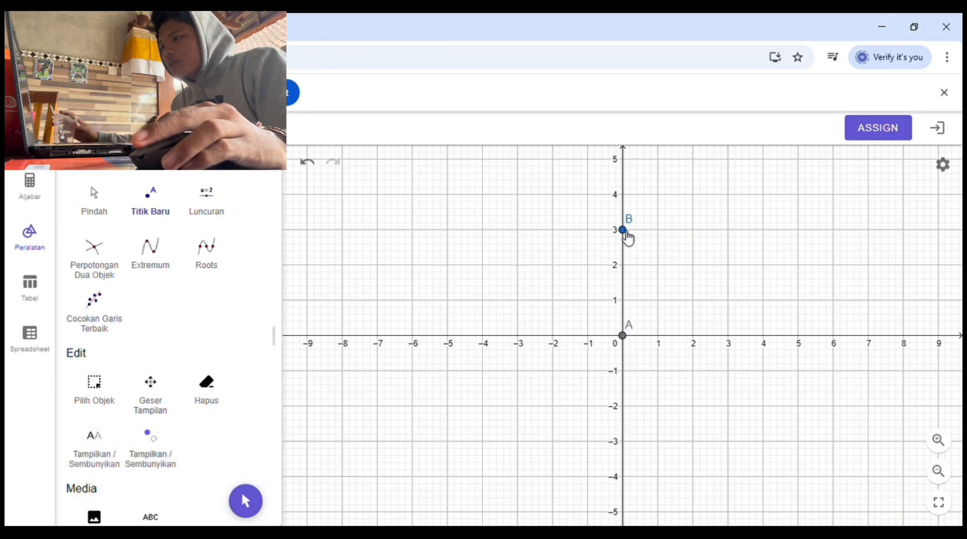
left_click(587, 265)
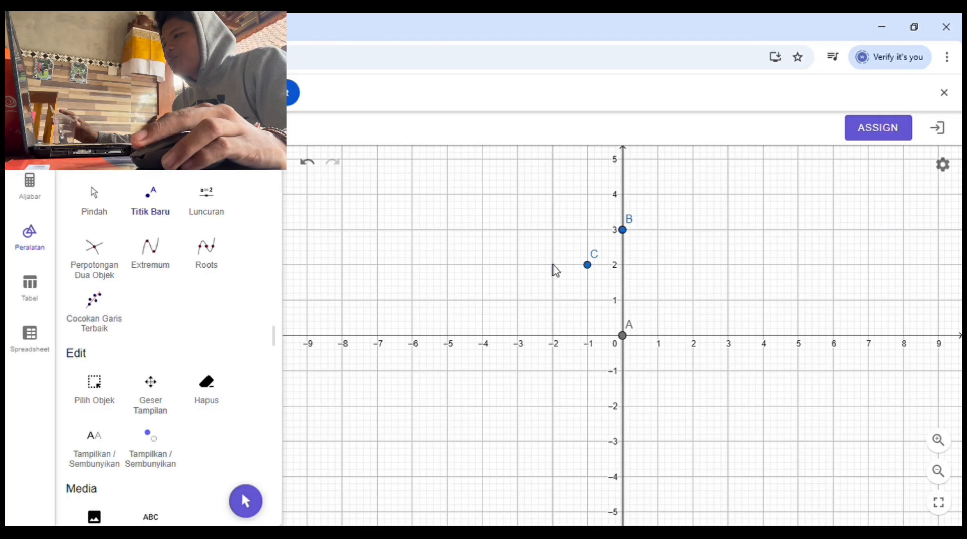
left_click(551, 301)
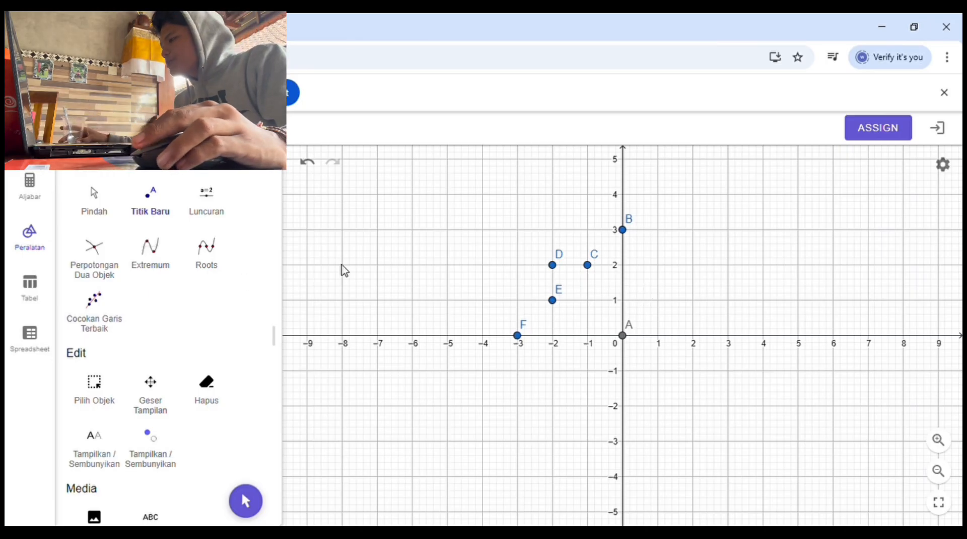
Step: Draw line segments between points A and B, B and C, and C and D
scroll(222, 367, "down", 12)
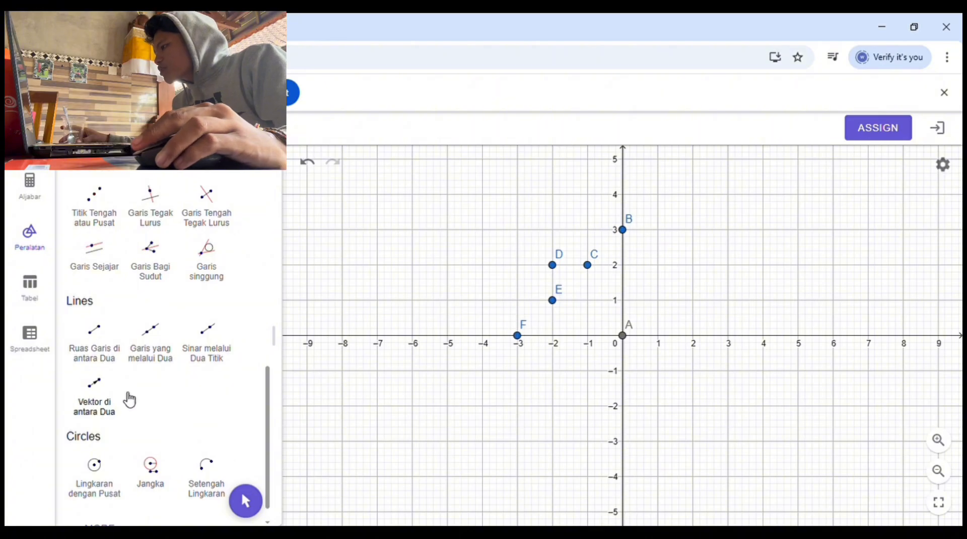
left_click(97, 335)
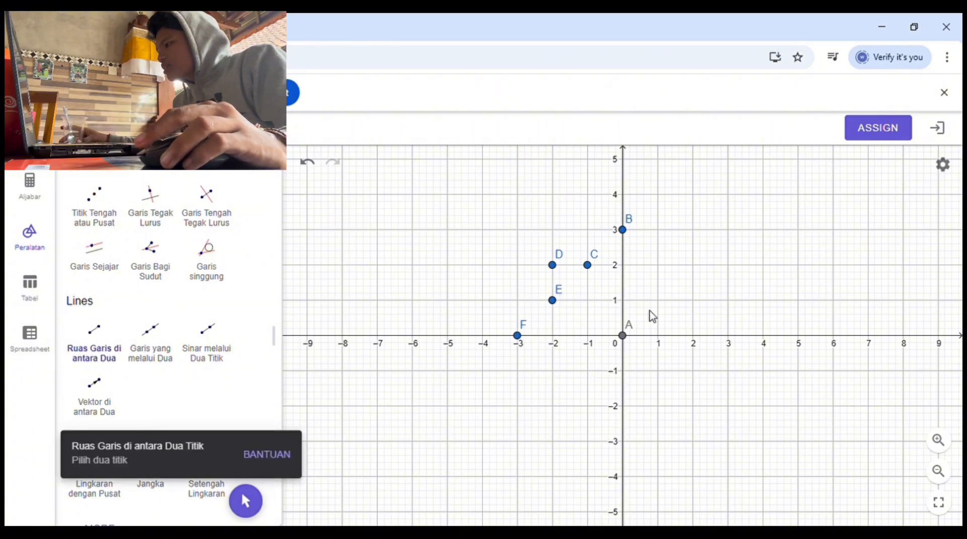
left_click(624, 231)
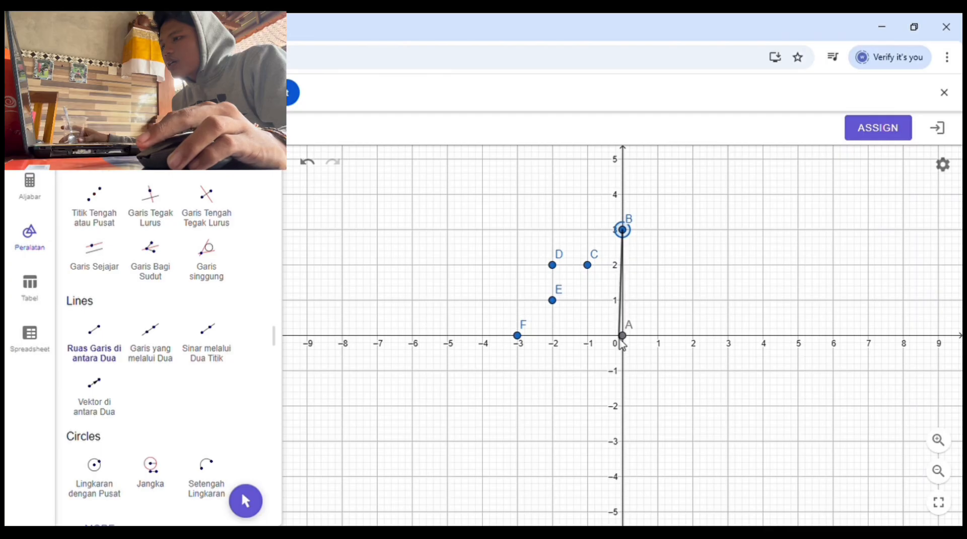
left_click(623, 336)
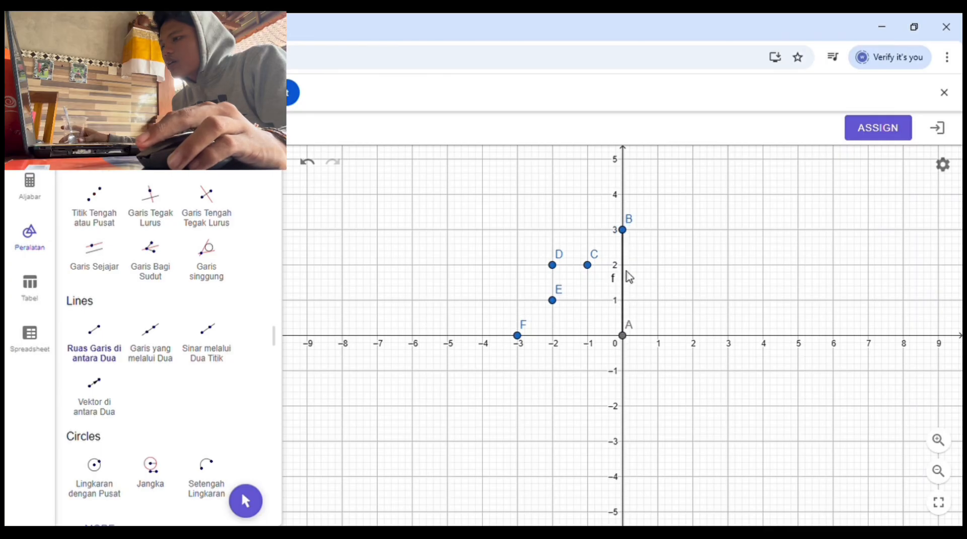
left_click(589, 265)
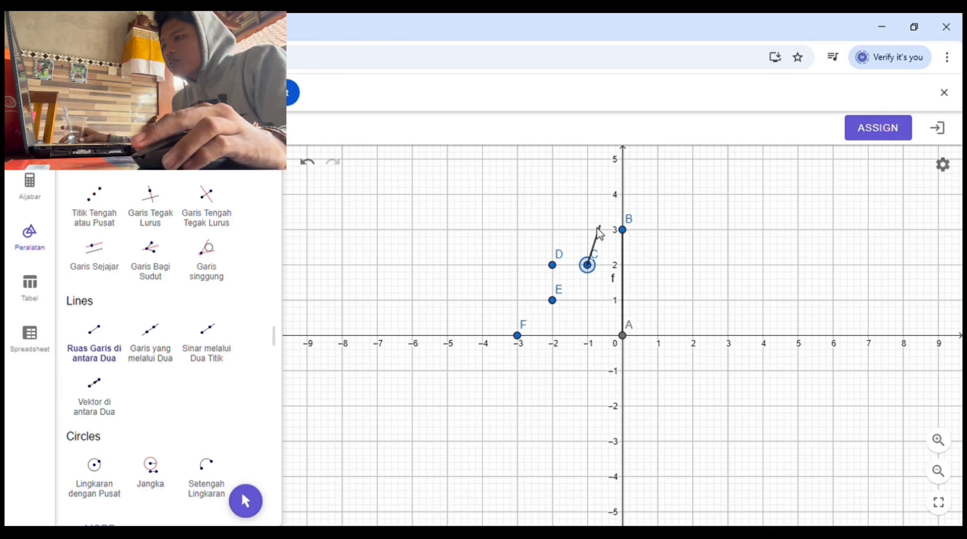
left_click(623, 230)
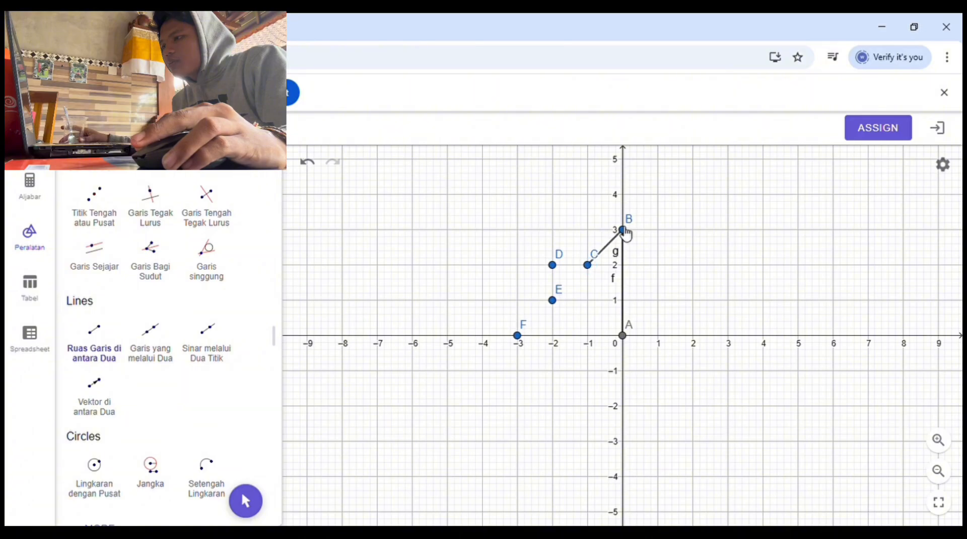
left_click(590, 265)
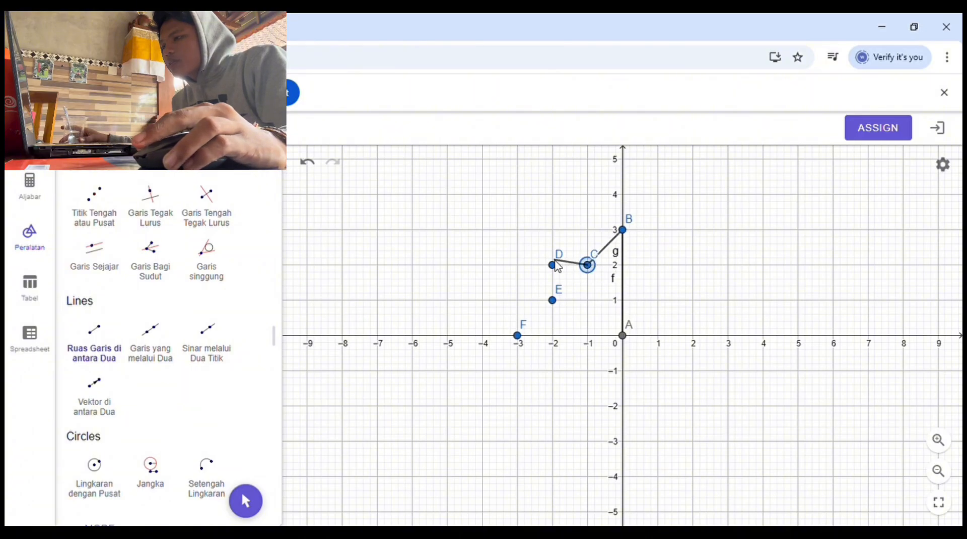
left_click(552, 266)
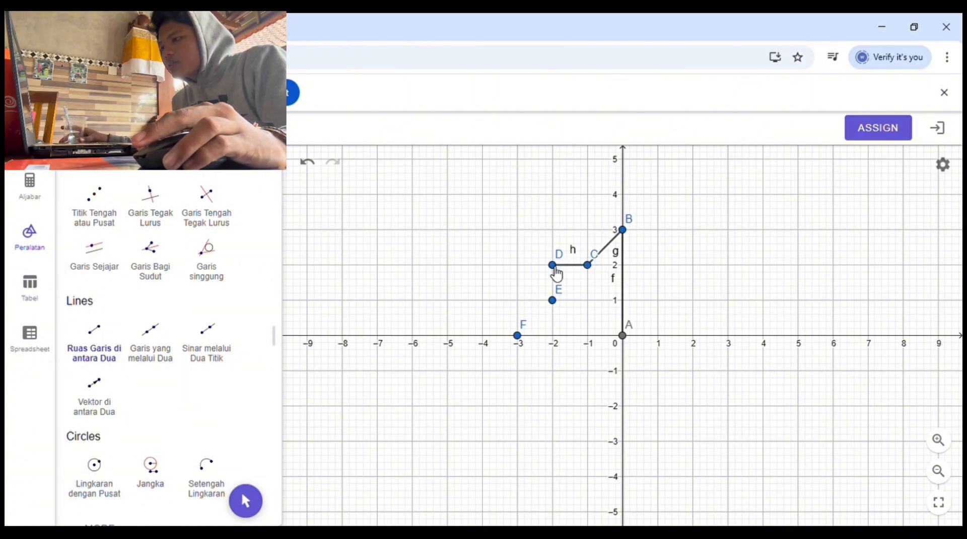
Step: Complete the outline with segments from D to E, E to F, and F back to A
left_click(552, 266)
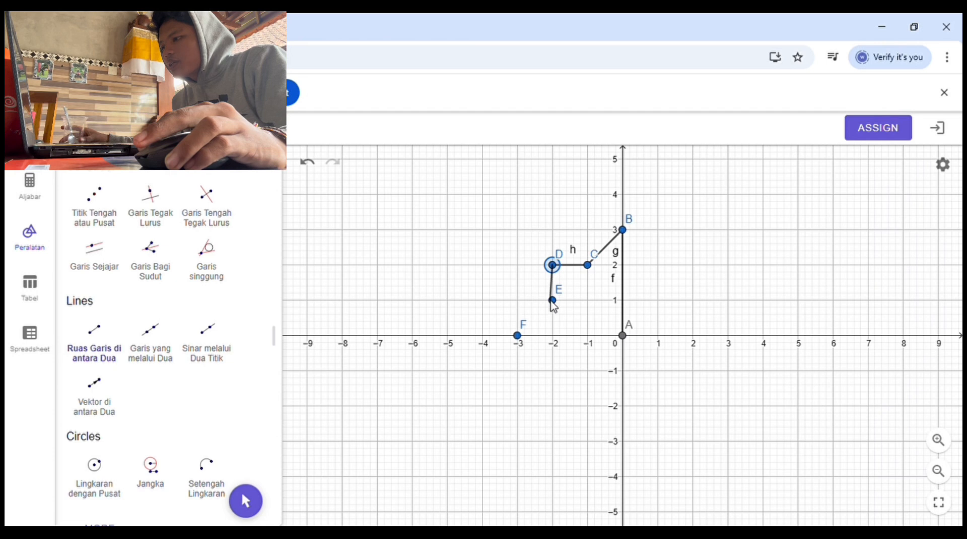
left_click(553, 300)
left_click(554, 302)
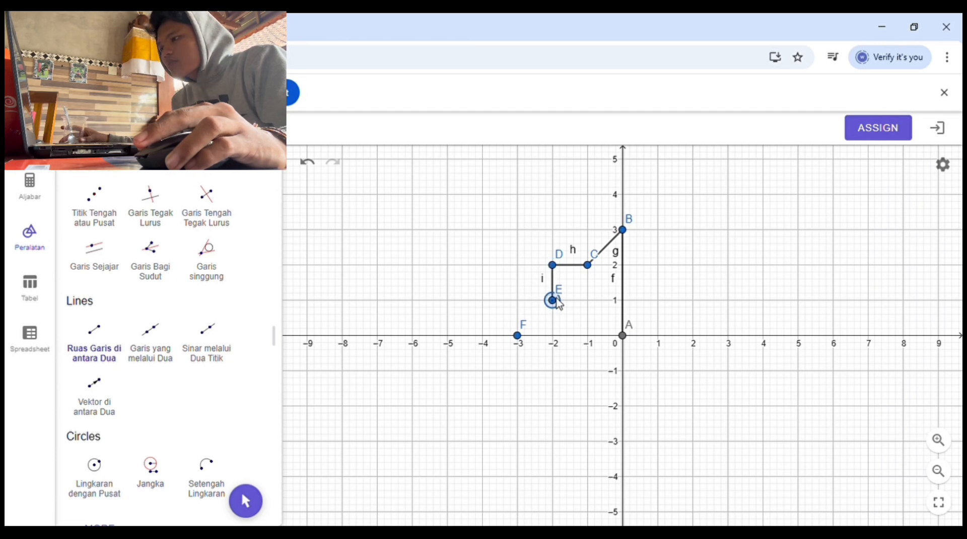
left_click(518, 336)
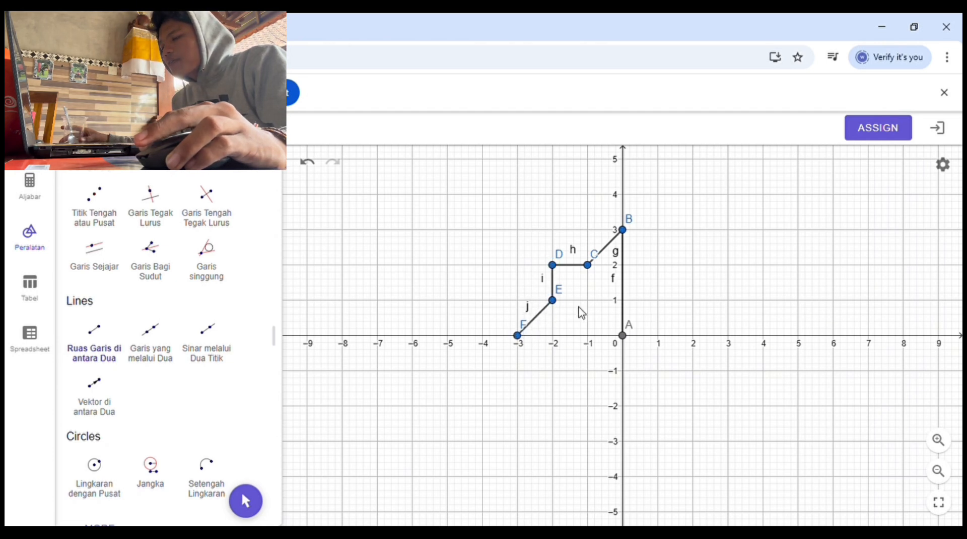
left_click(521, 336)
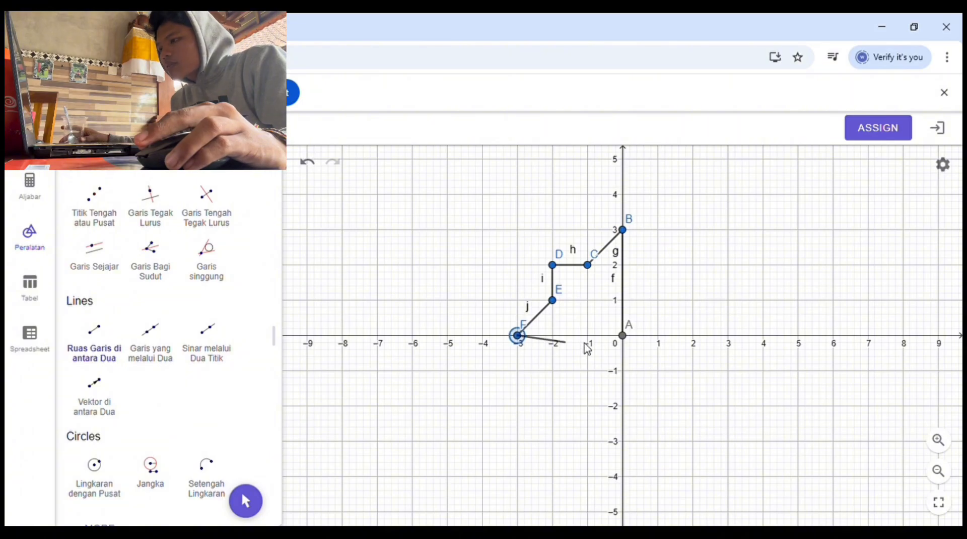
left_click(623, 335)
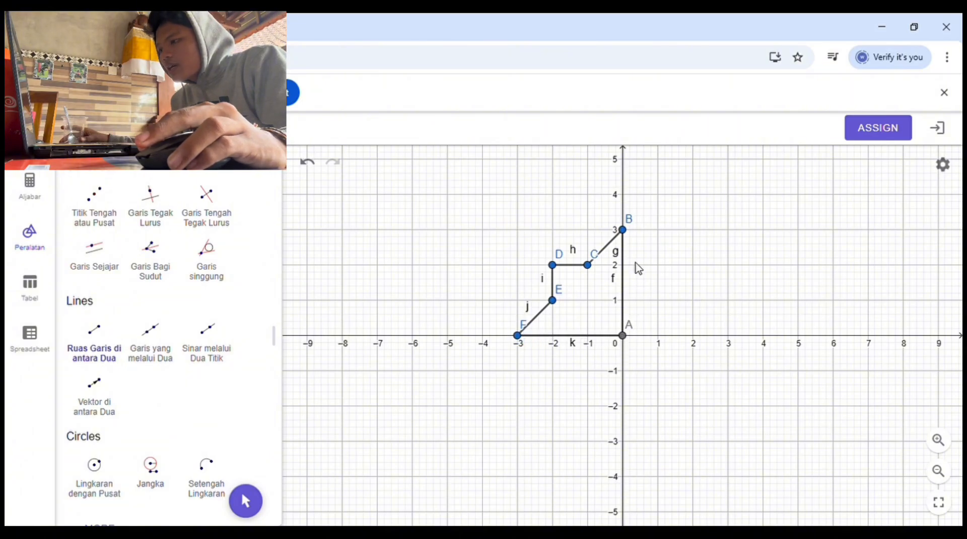
Step: Connect points C, E and D to the origin point A with line segments
left_click(589, 265)
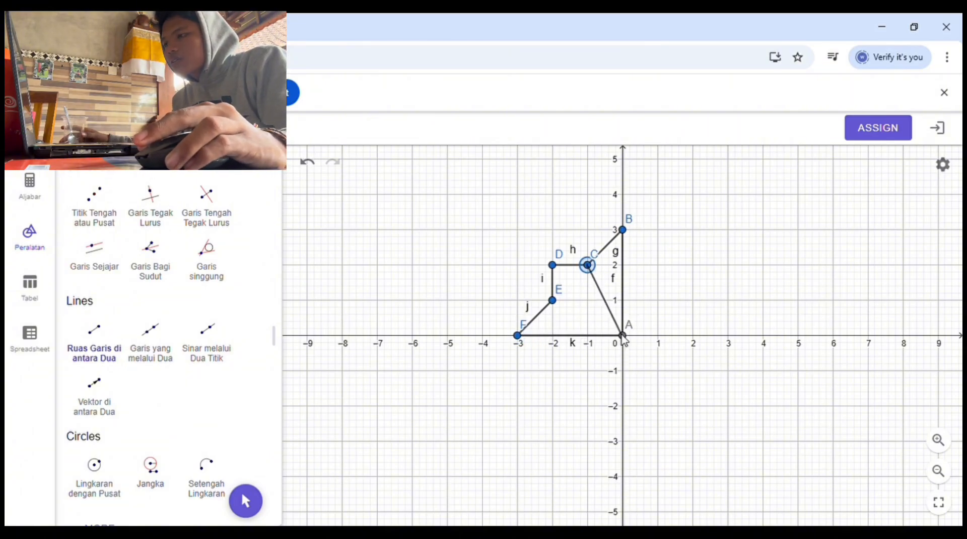
left_click(623, 336)
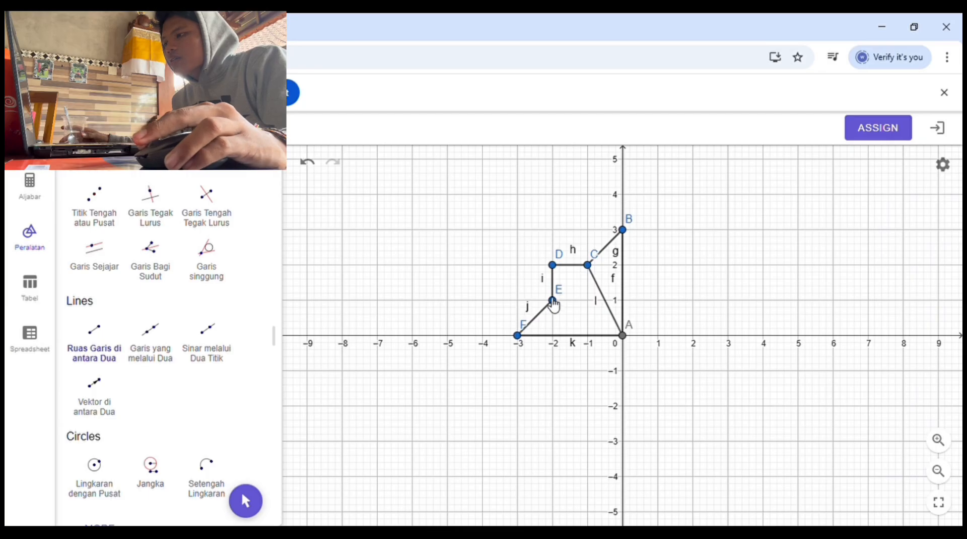
left_click(560, 302)
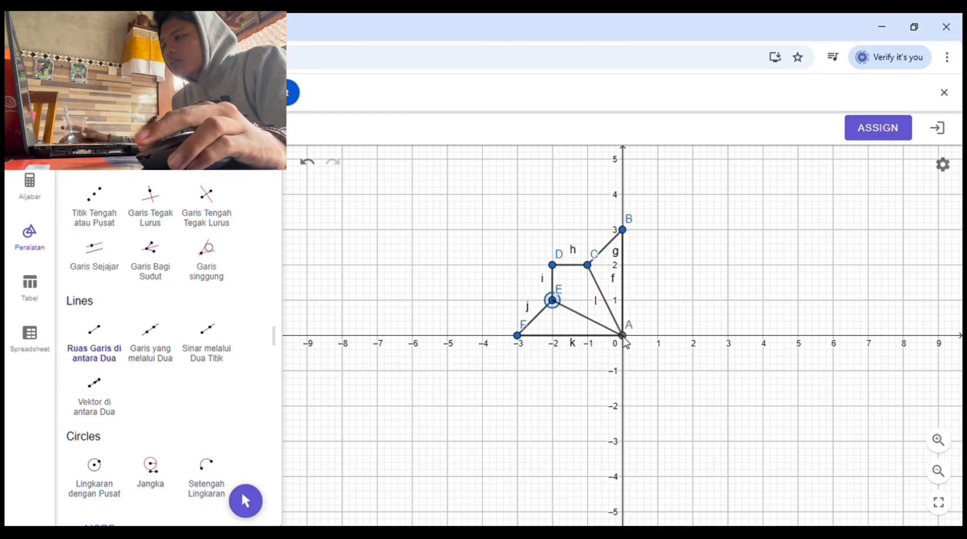
left_click(622, 336)
left_click(553, 265)
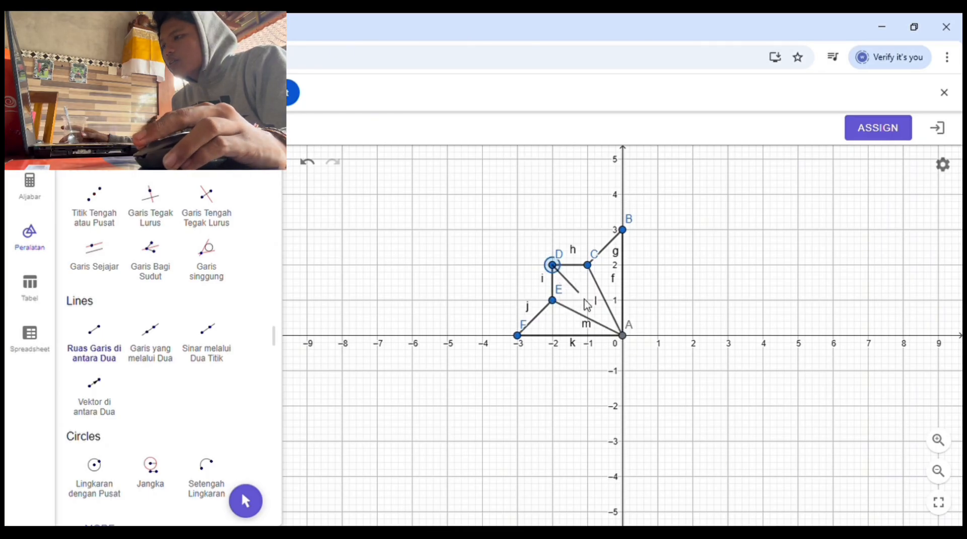
left_click(624, 336)
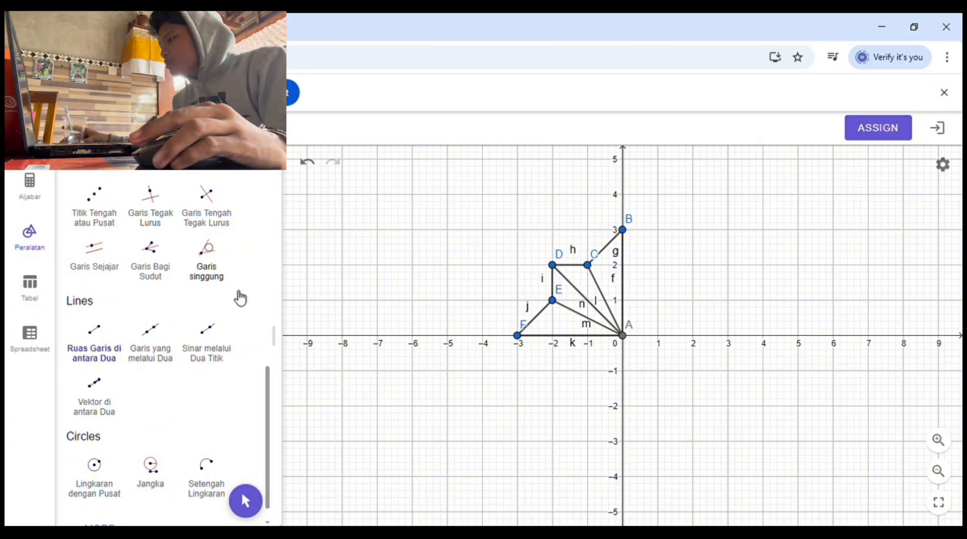
Step: Reflect the whole figure across the y-axis, and the resulting upper half pattern across the x-axis
left_click_drag(270, 399, 316, 169)
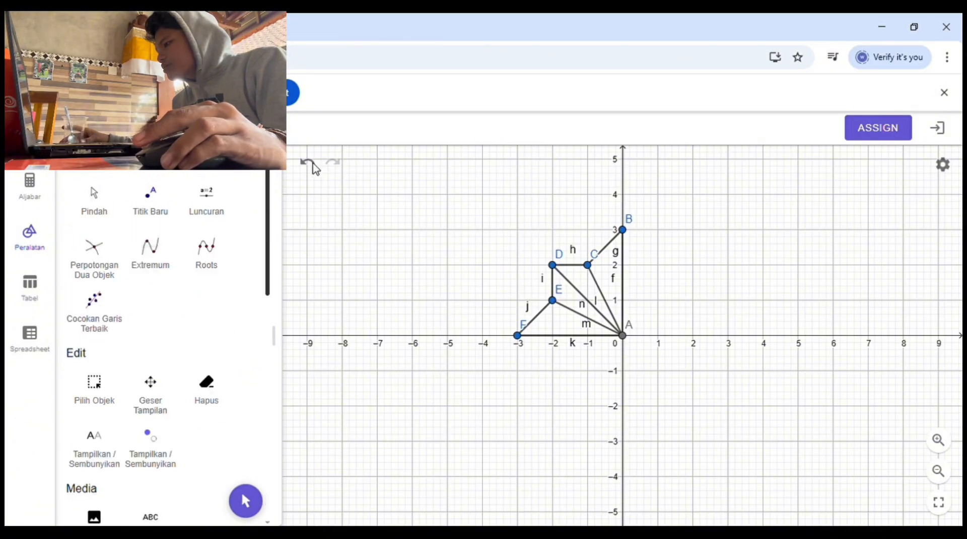
left_click(98, 200)
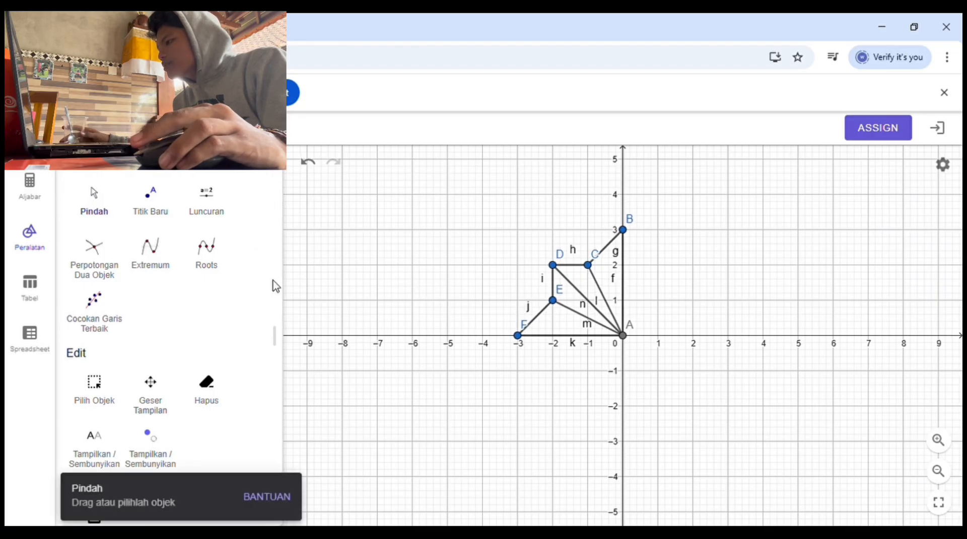
left_click_drag(275, 286, 252, 454)
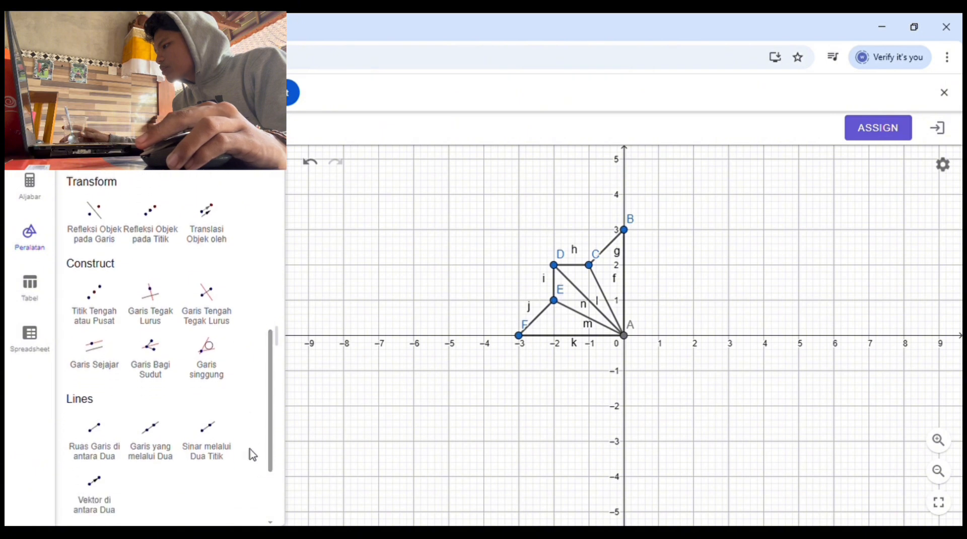
left_click(94, 211)
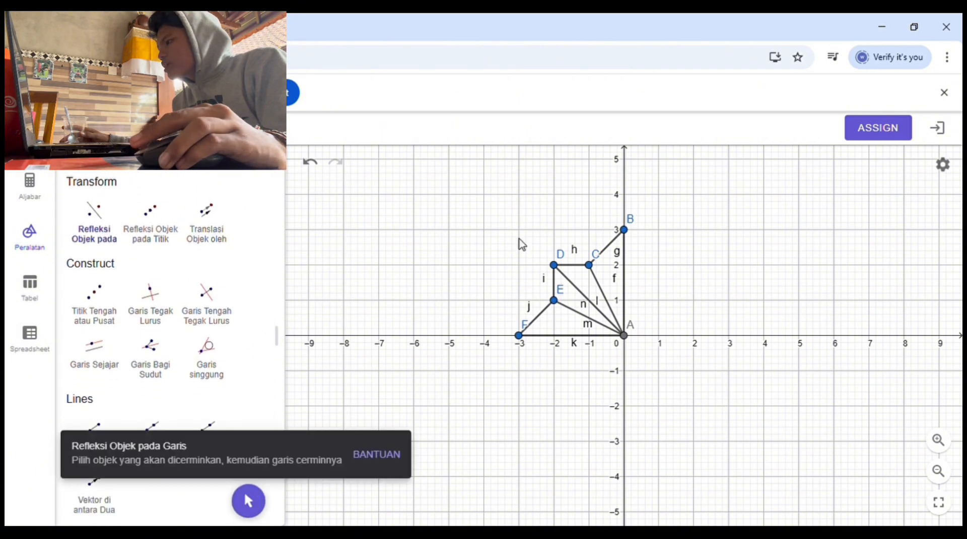
left_click_drag(478, 225, 769, 345)
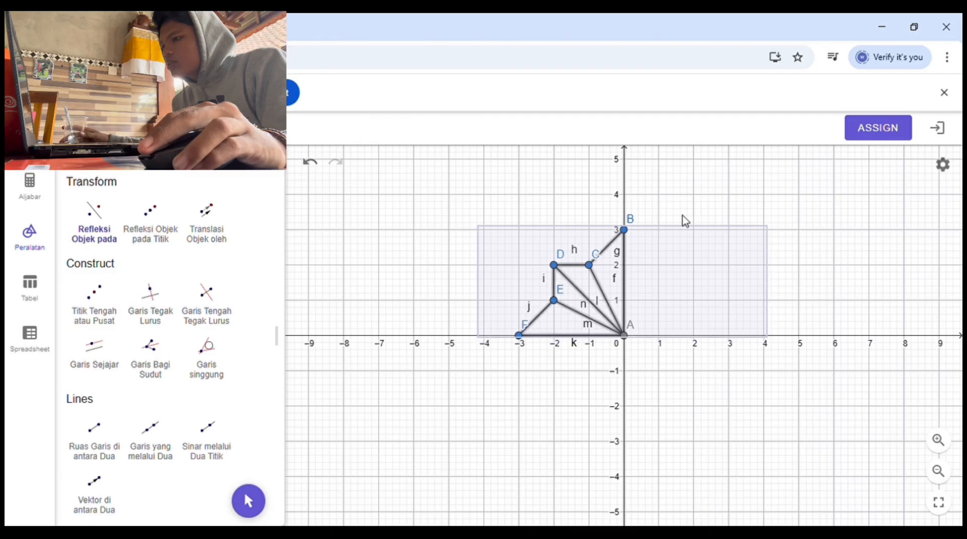
left_click(625, 192)
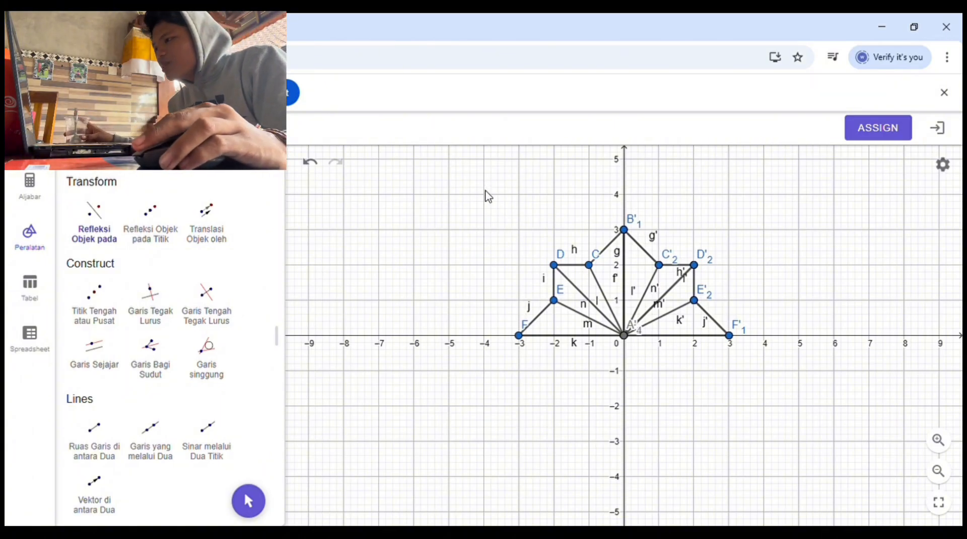
left_click_drag(488, 192, 775, 387)
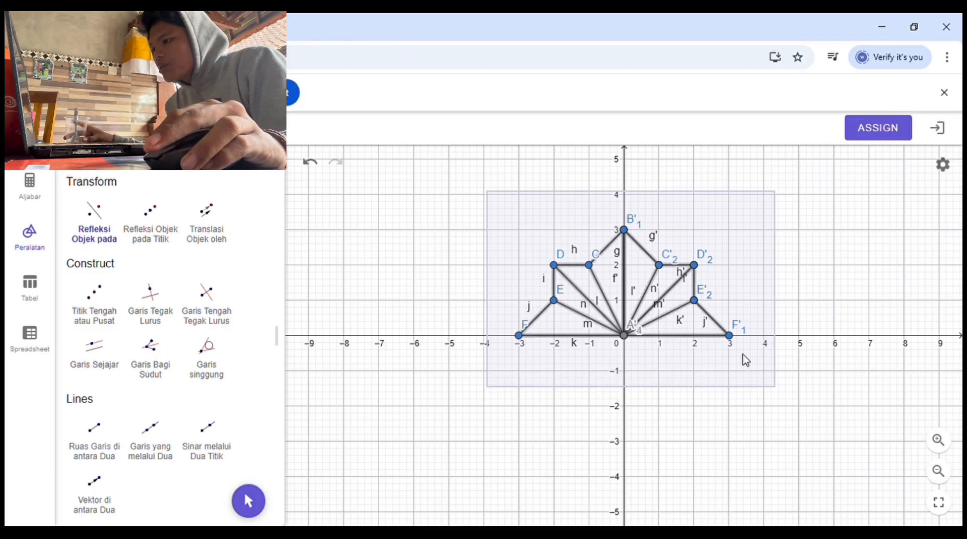
left_click(805, 336)
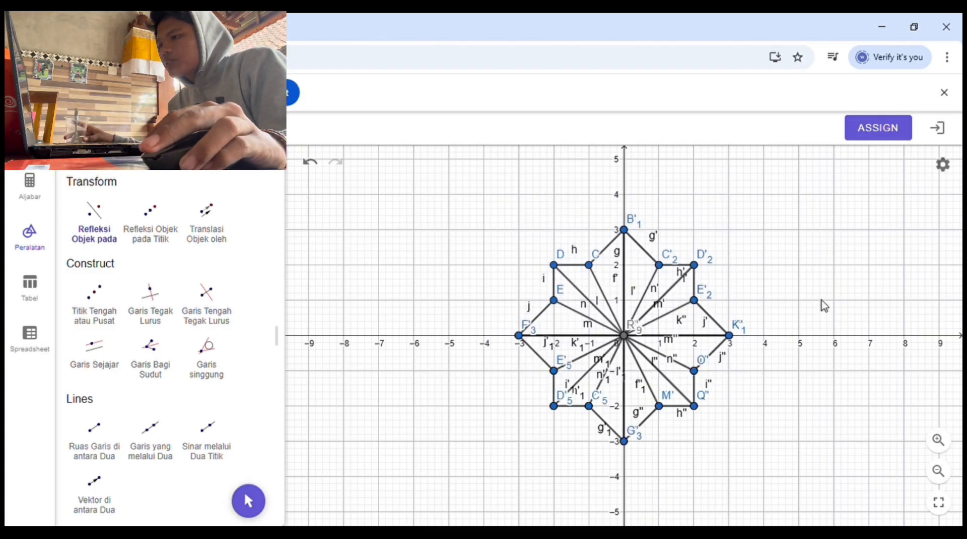
Step: Draw a circle centred on the origin with a radius of about 1.4 units inside the star pattern
scroll(817, 283, "down", 1)
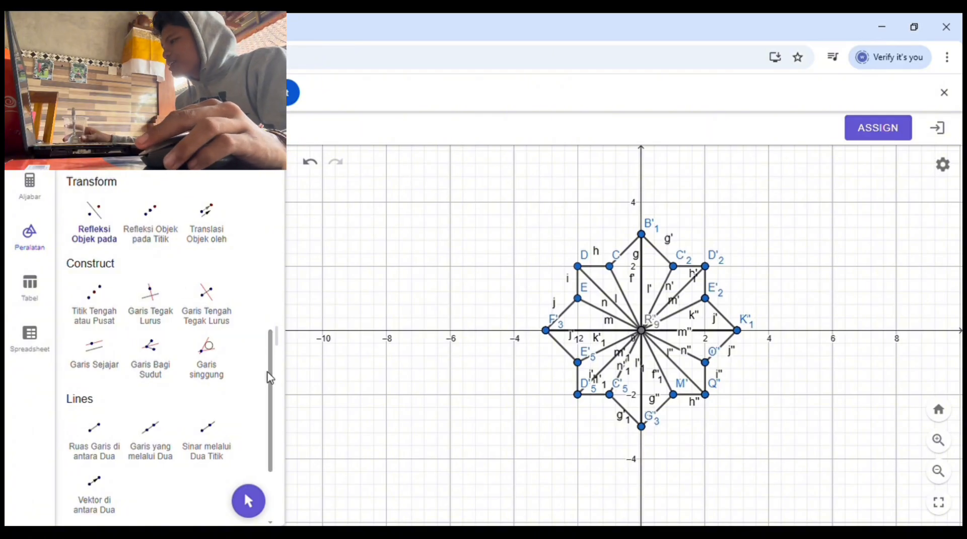
left_click_drag(272, 373, 255, 421)
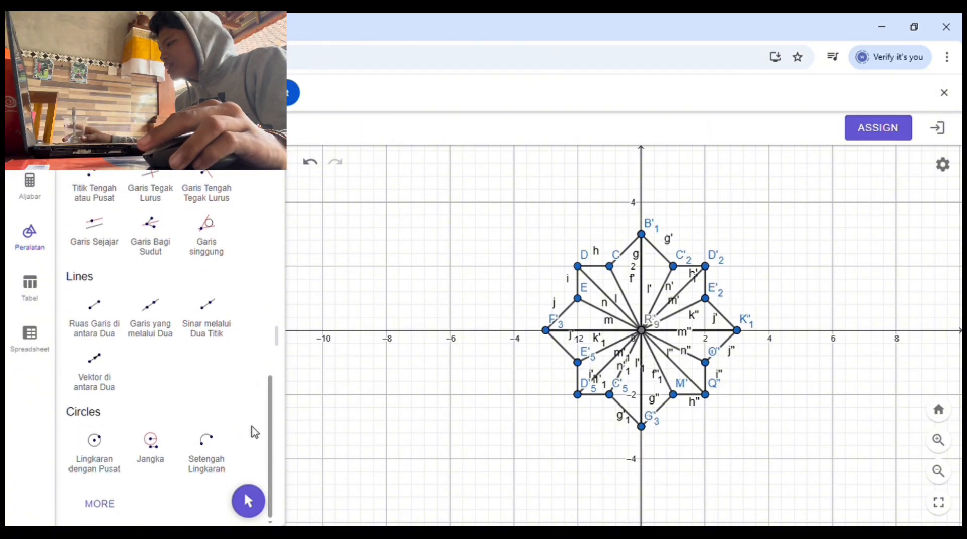
left_click(110, 443)
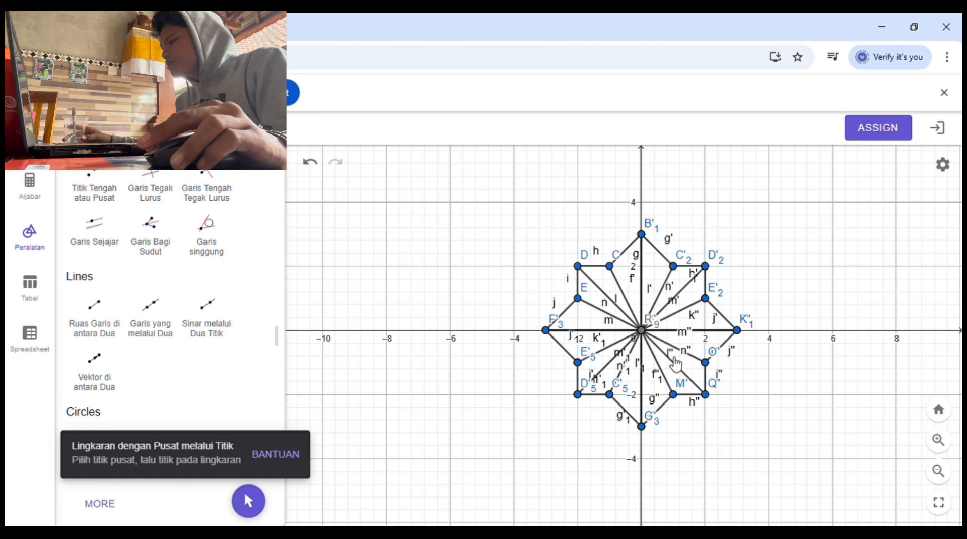
left_click(646, 332)
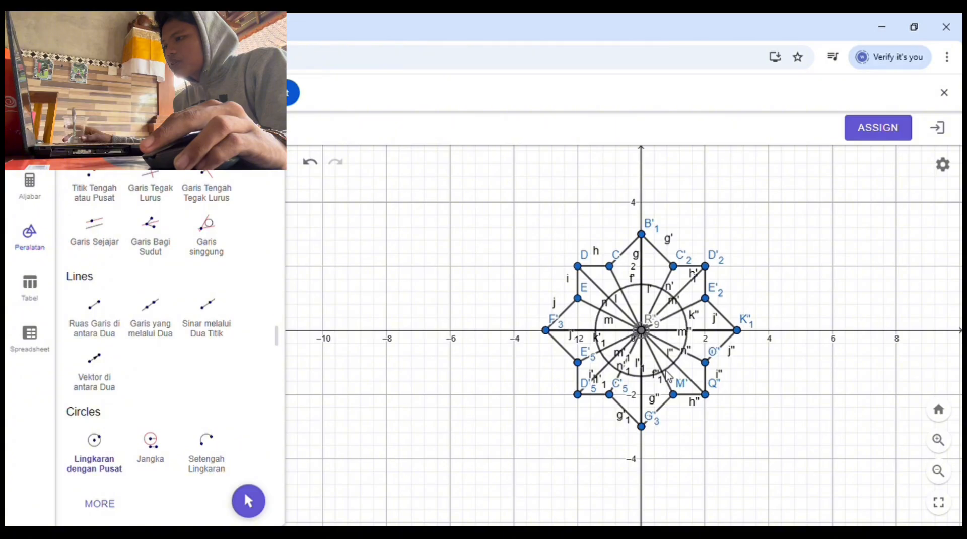
left_click(665, 369)
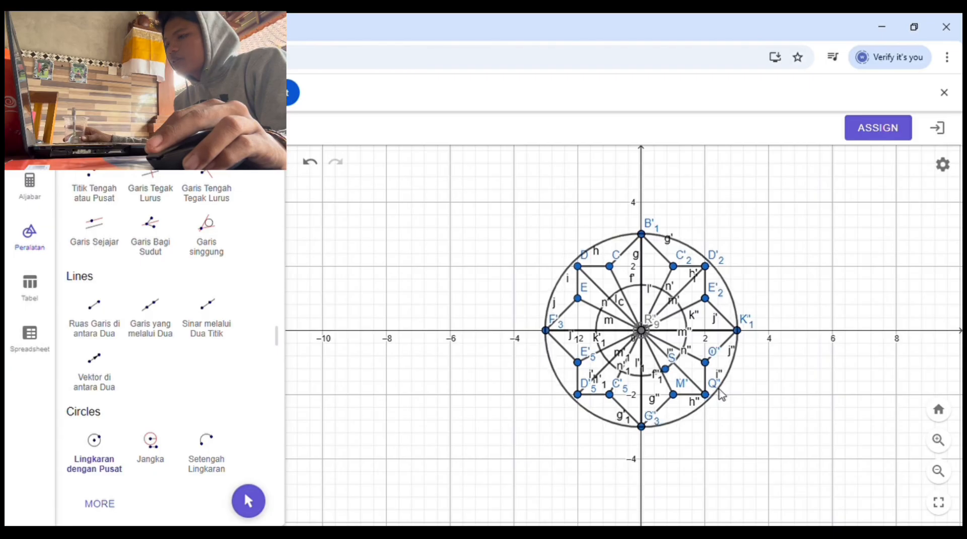
left_click(717, 391)
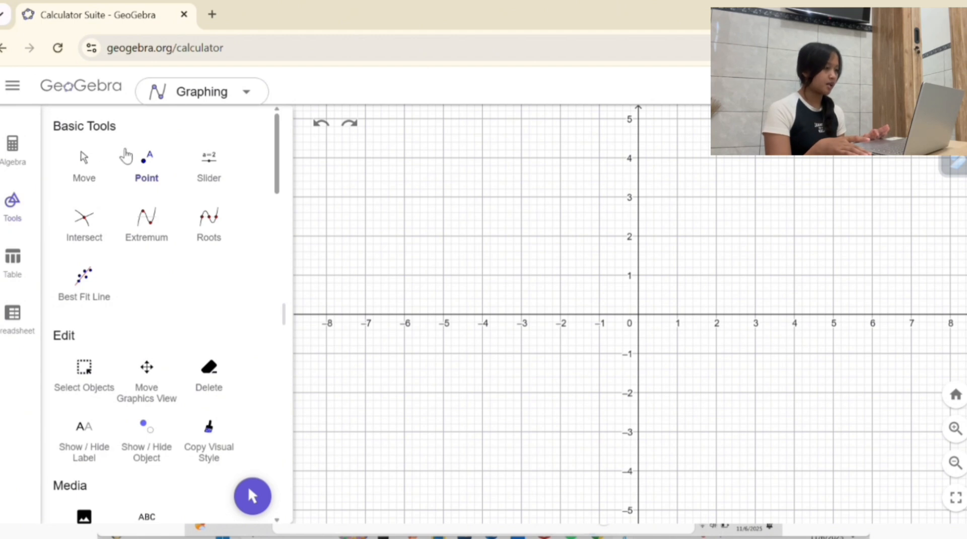
Step: Plot points A at the origin, B at (4, 0), C at (0, 4), D at (-4, 0) and E at (0, -4)
left_click(147, 180)
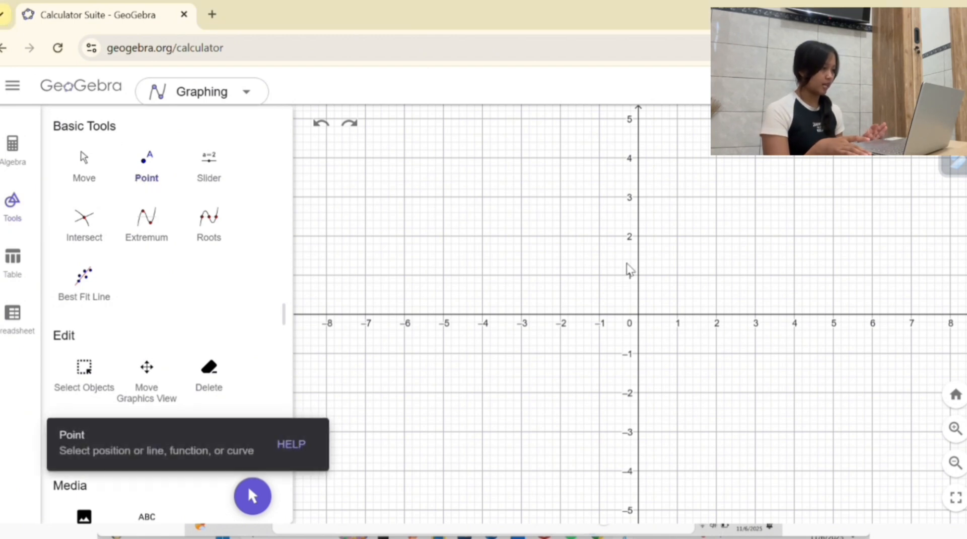
left_click(638, 314)
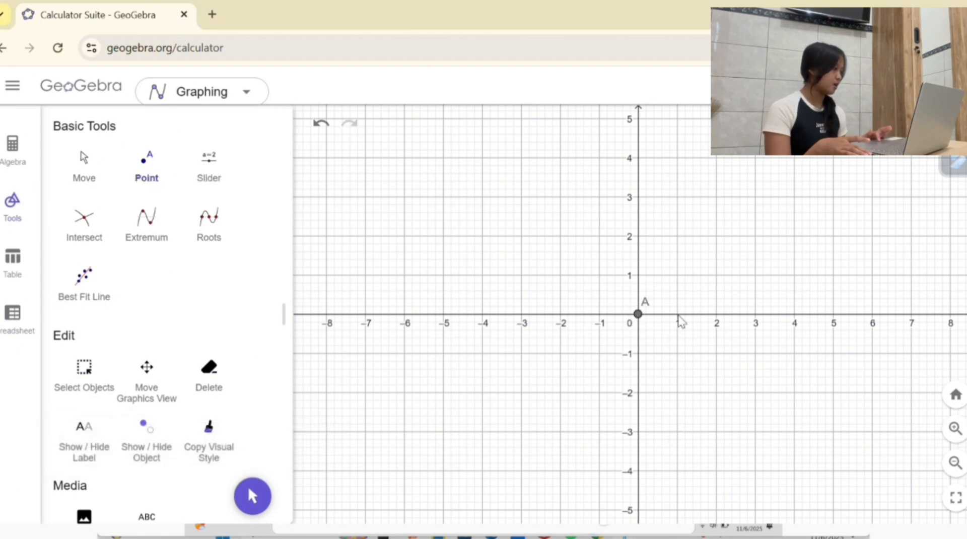
left_click(794, 314)
left_click(635, 151)
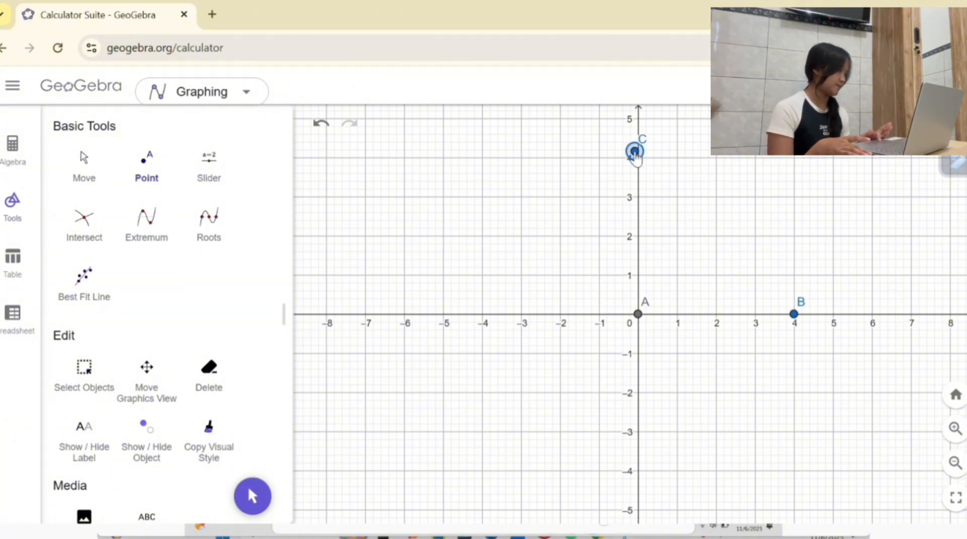
left_click(321, 124)
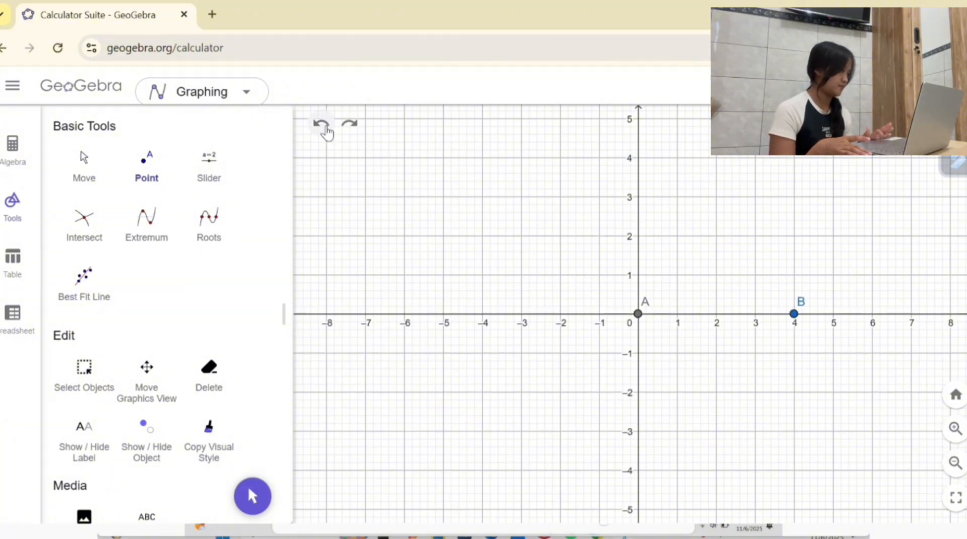
left_click(637, 158)
left_click(483, 314)
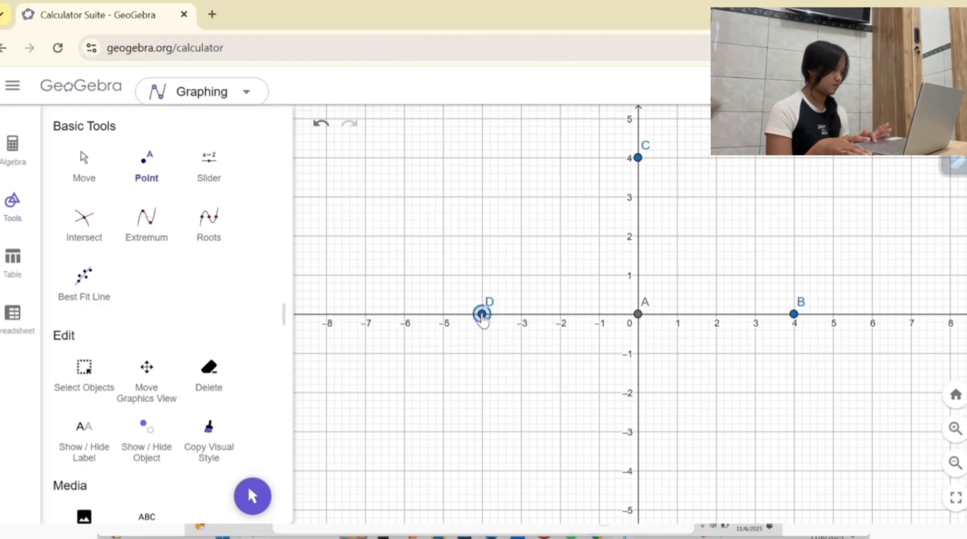
left_click(638, 471)
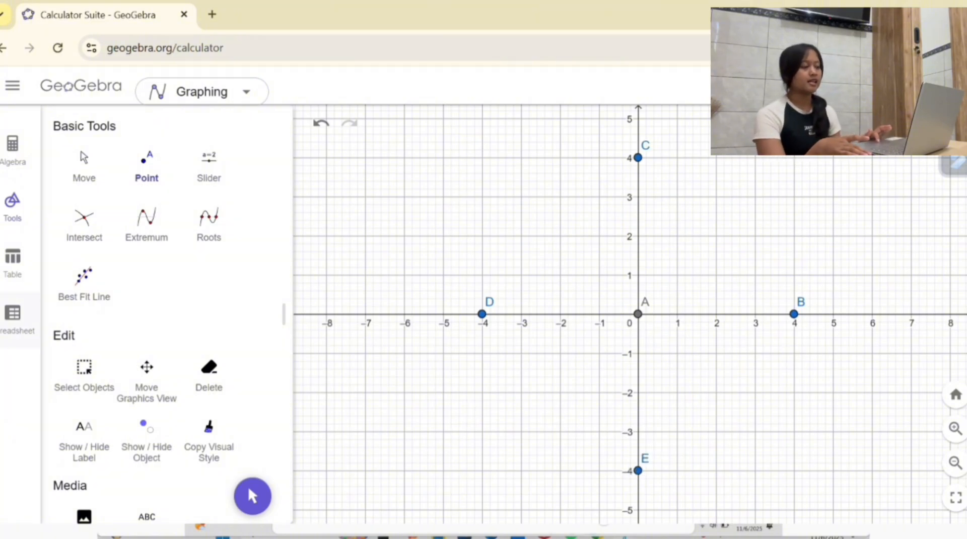
Step: Draw segments from D to C, C to B, B to E and E to D to form a square diamond
left_click(82, 171)
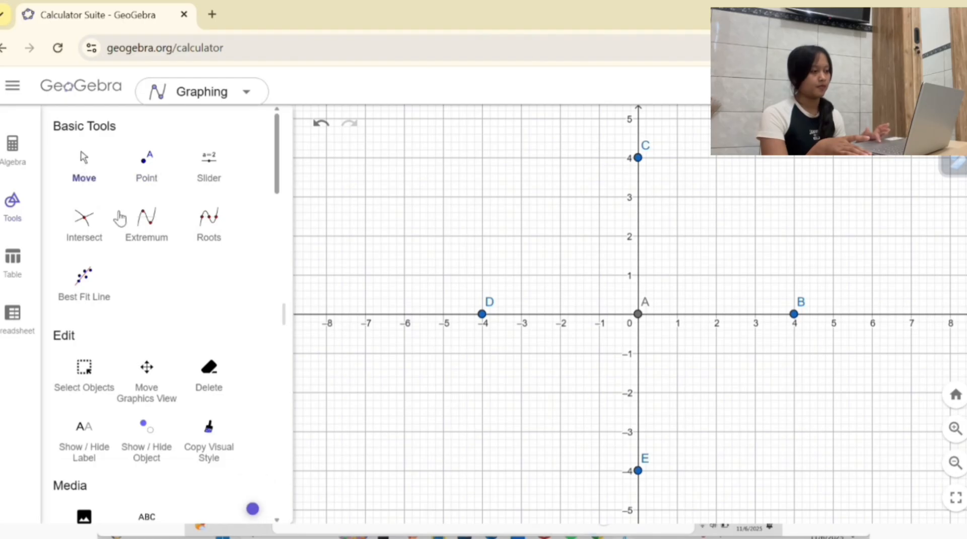
scroll(134, 255, "down", 7)
scroll(137, 255, "down", 10)
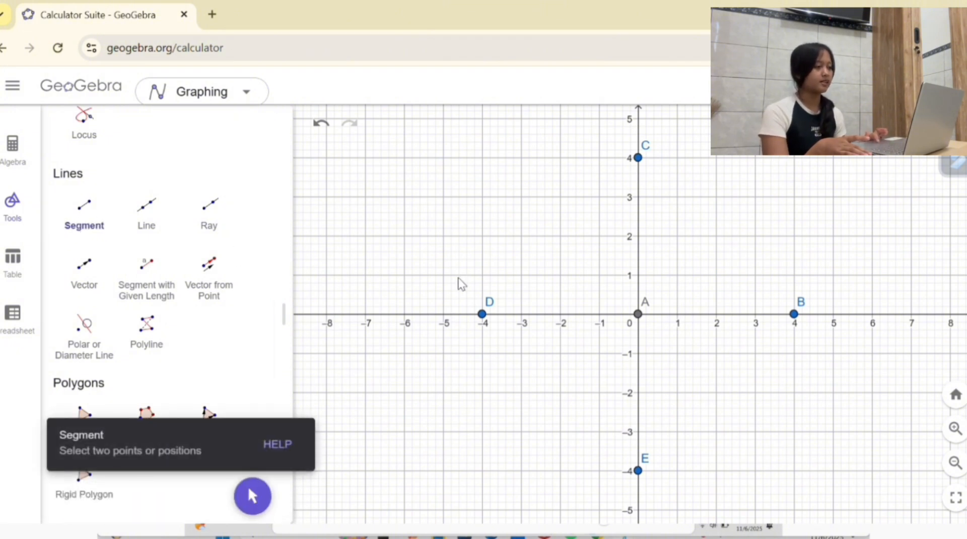
left_click(482, 313)
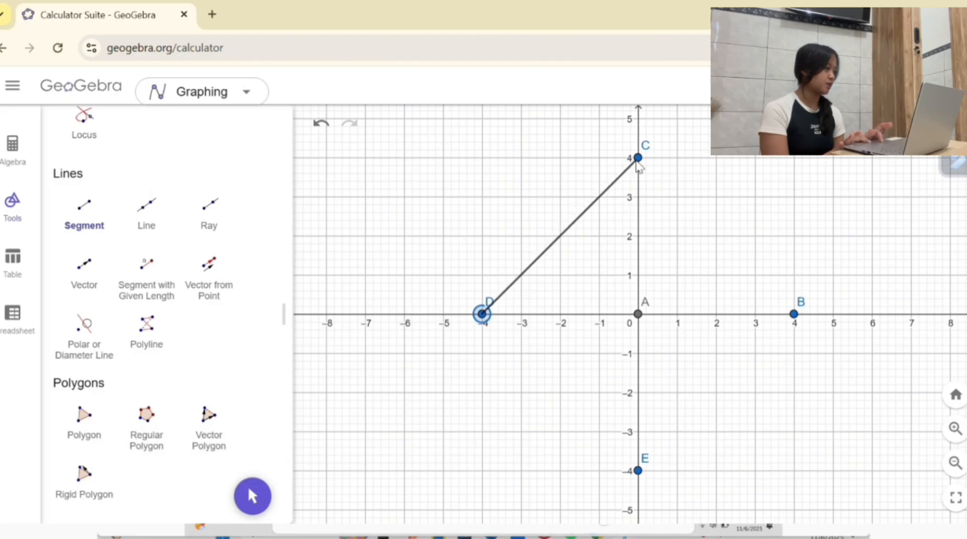
left_click(637, 158)
left_click(637, 159)
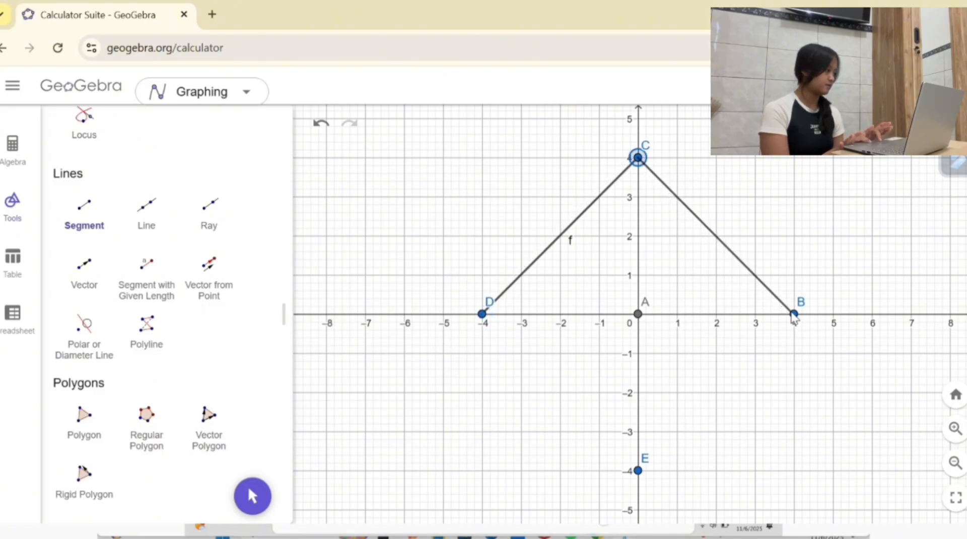
left_click(793, 315)
left_click(794, 316)
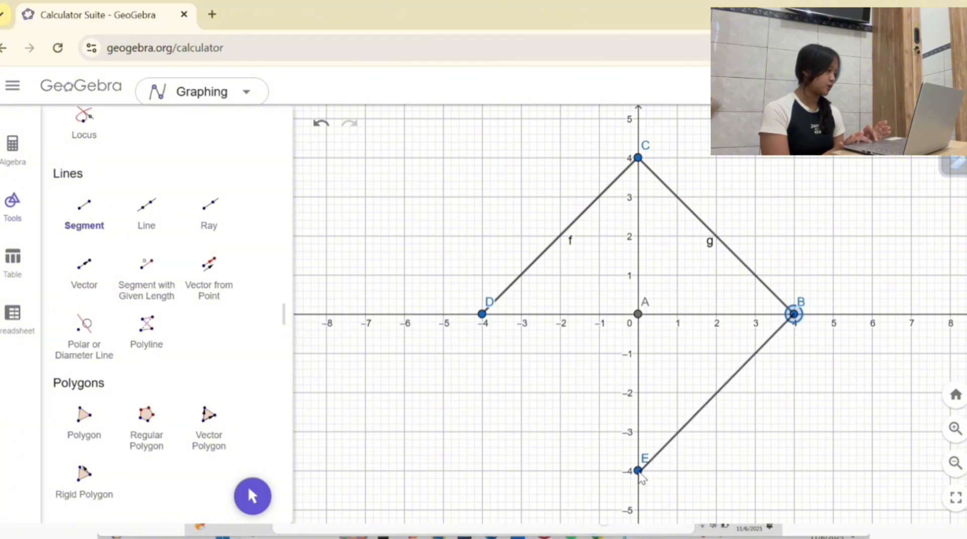
left_click(639, 470)
left_click(639, 471)
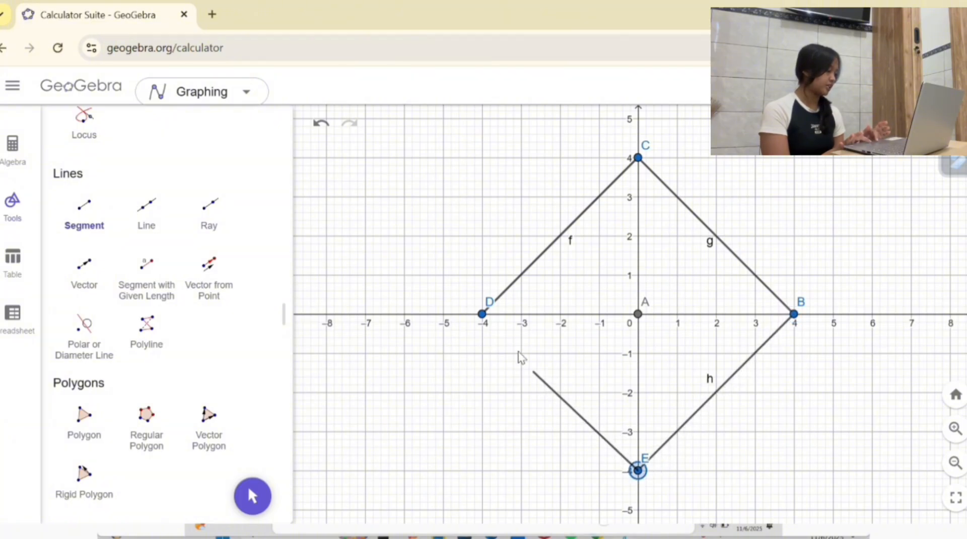
left_click(483, 314)
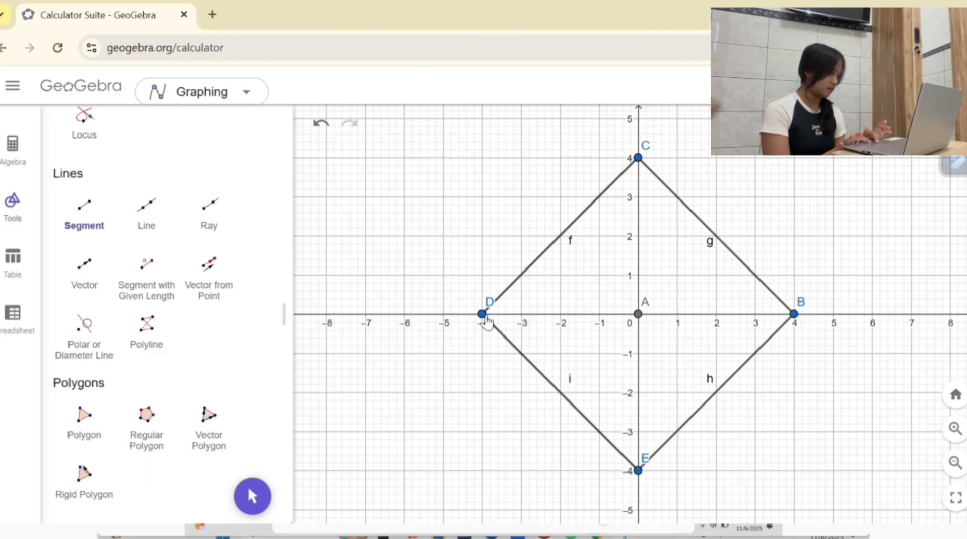
Step: Draw semicircles from D to E, E to B, B to C and C to D to form four petals around the origin
scroll(141, 274, "down", 5)
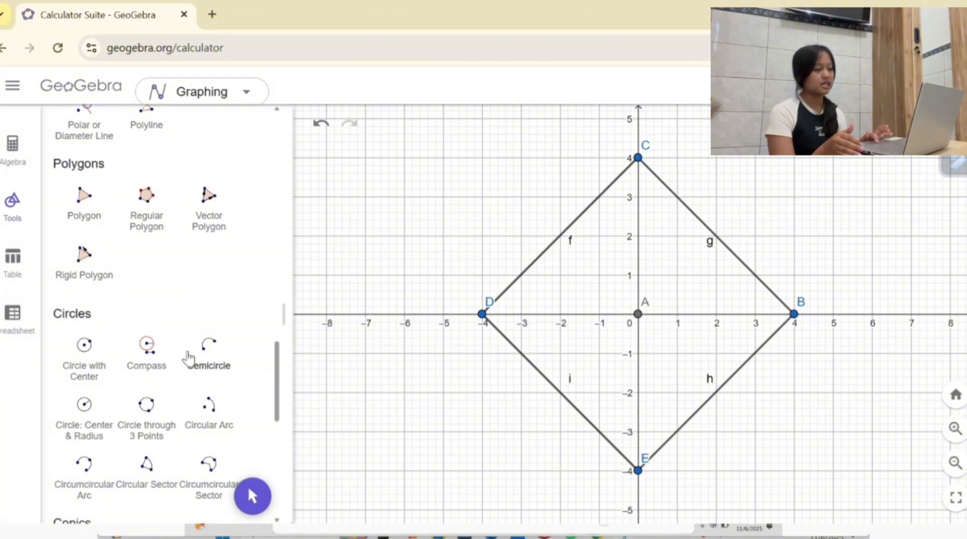
left_click(231, 347)
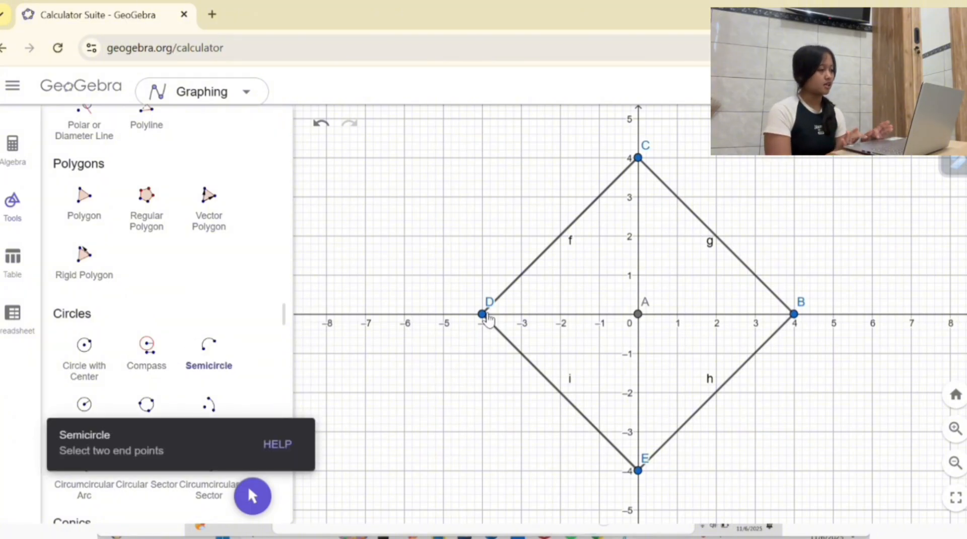
left_click(484, 315)
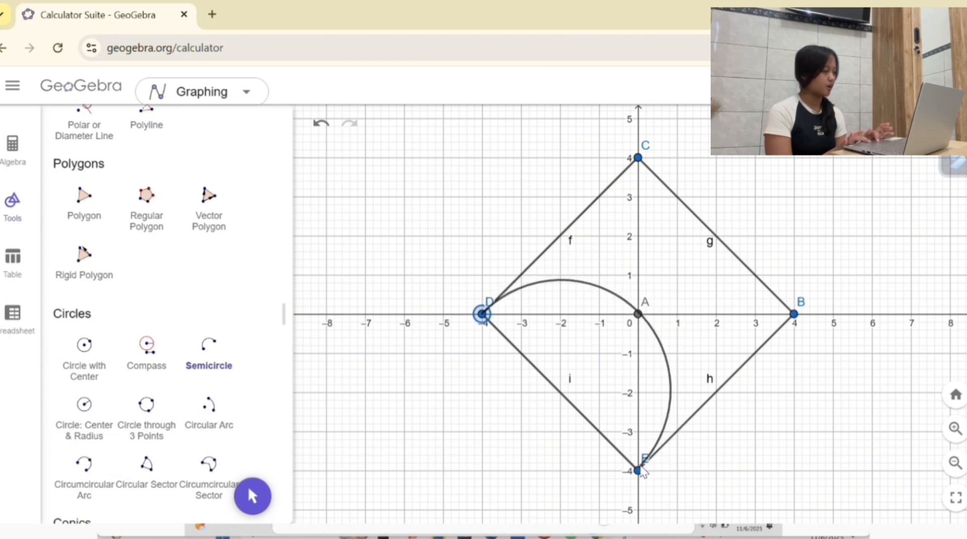
left_click(638, 470)
left_click(638, 470)
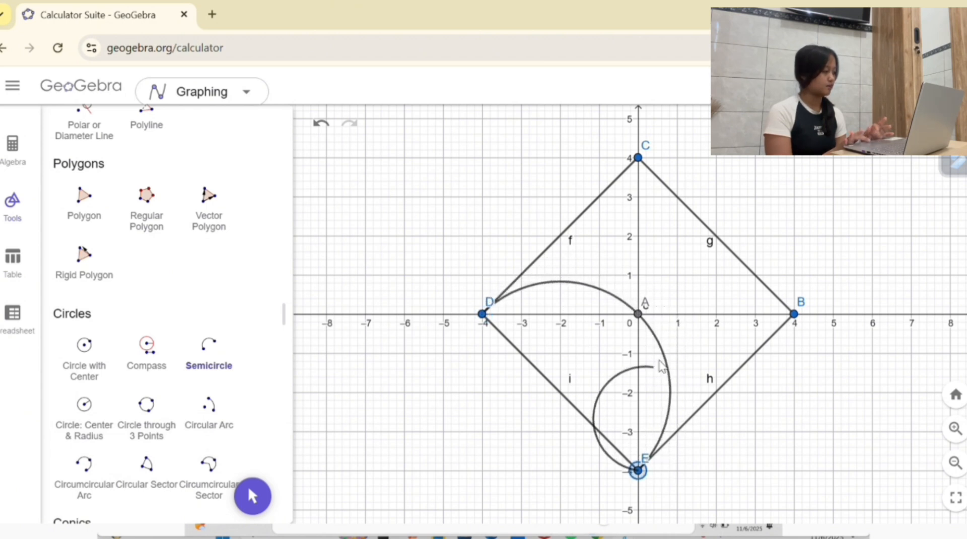
left_click(776, 317)
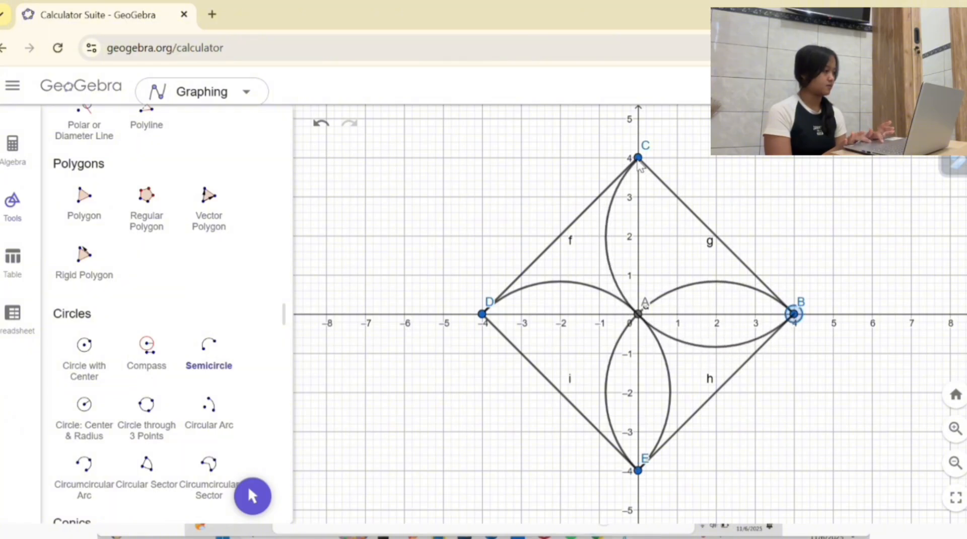
left_click(637, 159)
left_click(638, 159)
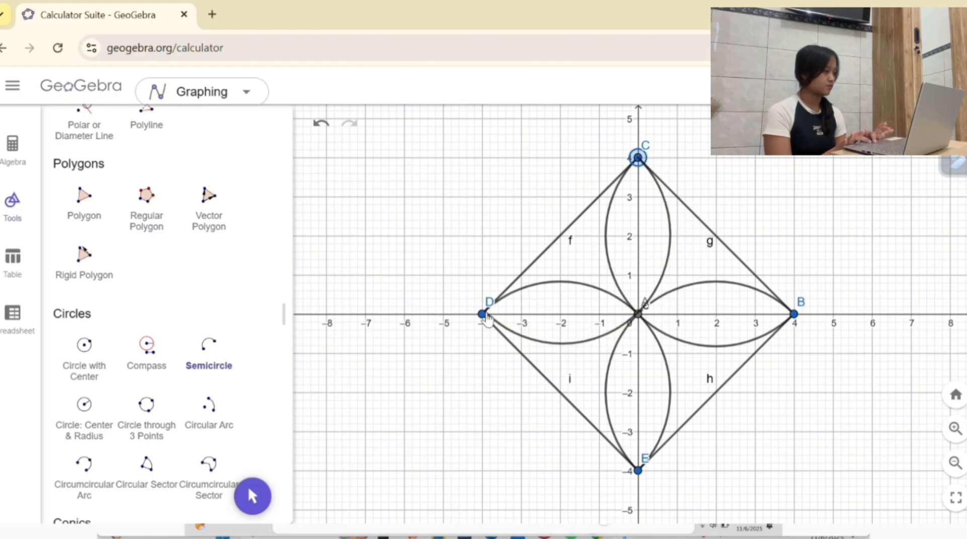
left_click(484, 315)
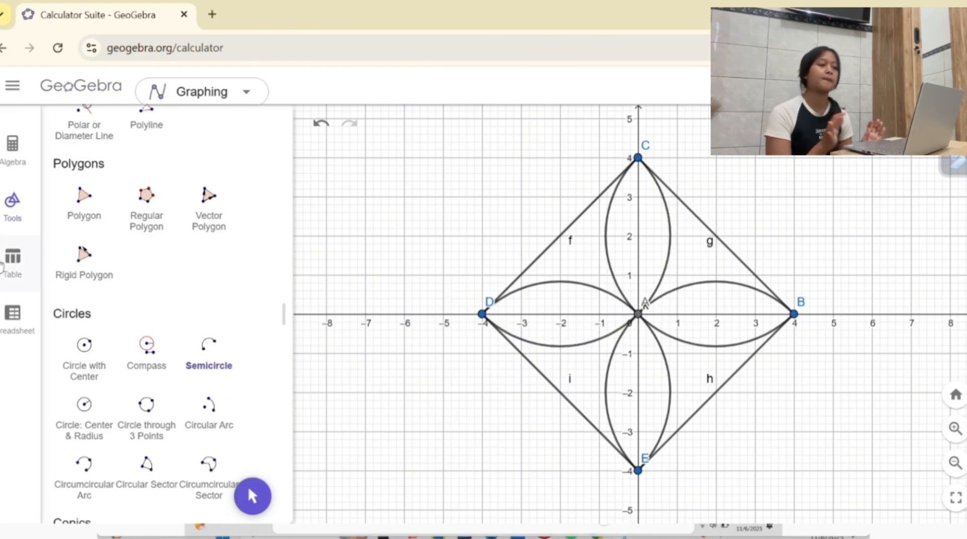
Step: Rotate the whole diamond and petal figure 45° counterclockwise around the point at the origin
scroll(140, 301, "up", 1)
scroll(140, 301, "up", 15)
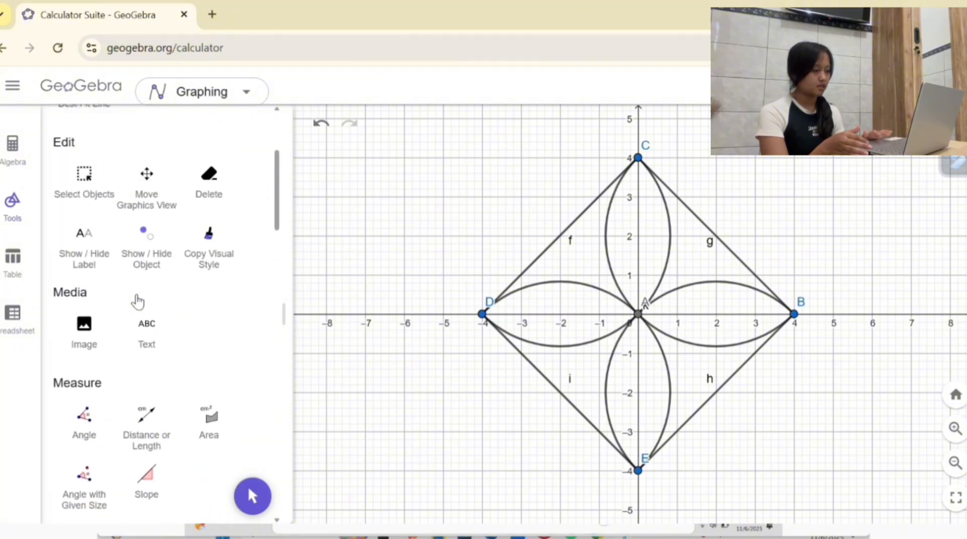
left_click(84, 164)
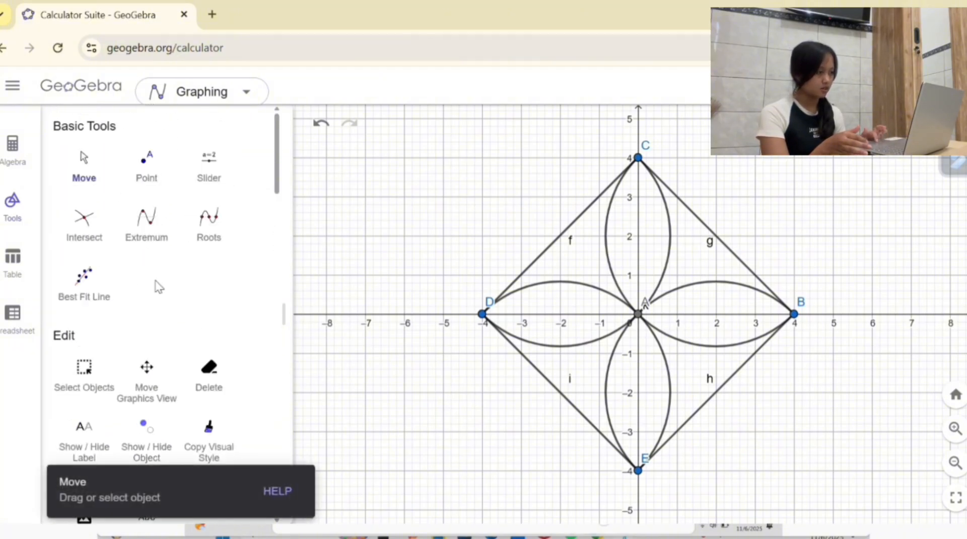
scroll(151, 282, "down", 12)
scroll(158, 286, "down", 12)
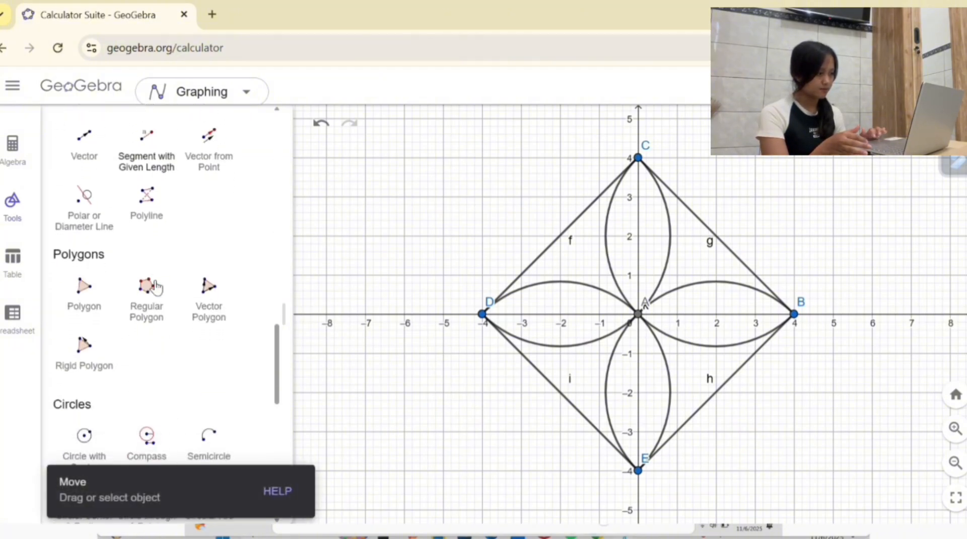
scroll(156, 287, "down", 4)
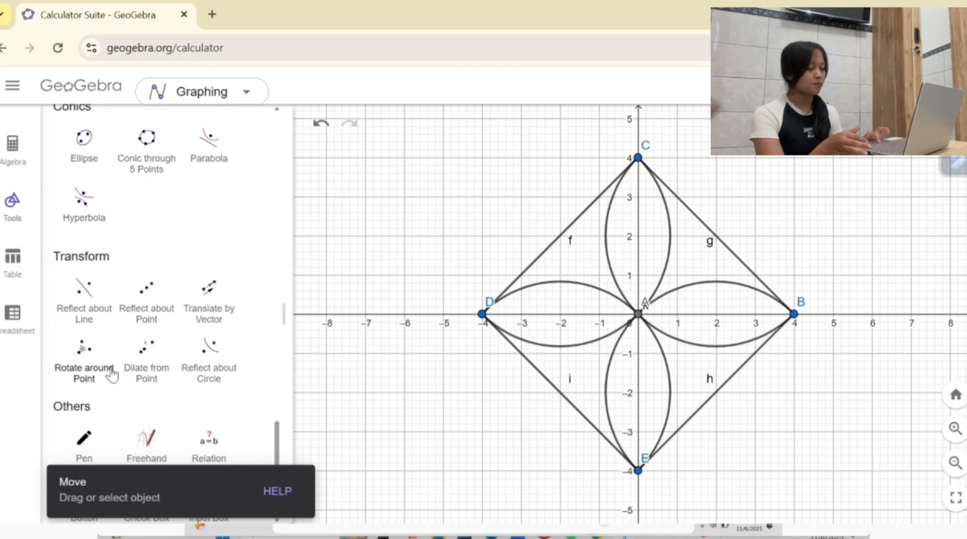
left_click(85, 377)
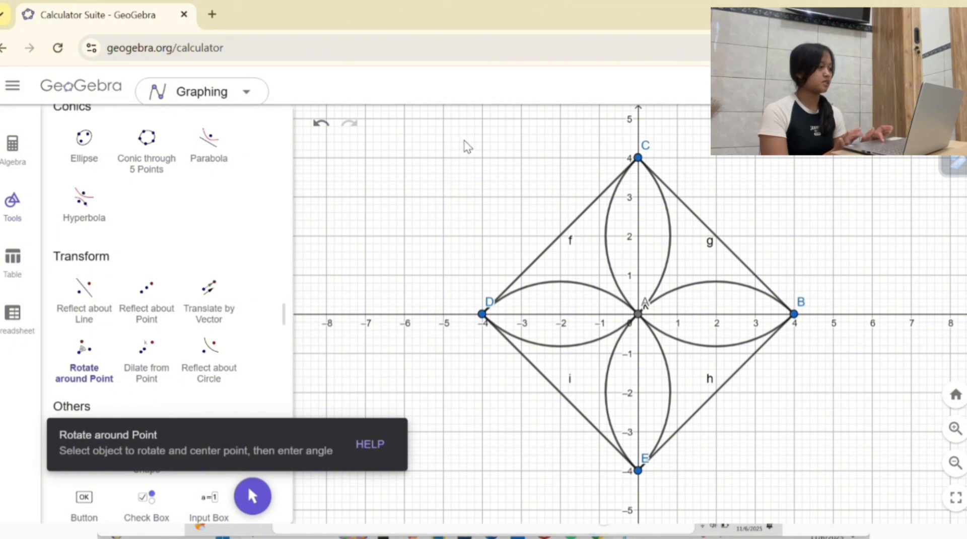
left_click_drag(458, 142, 812, 485)
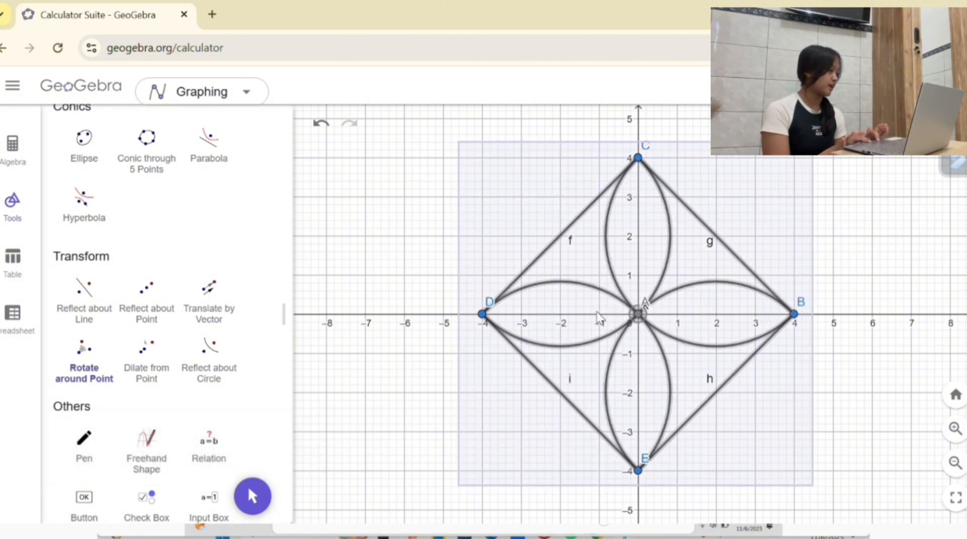
left_click(638, 314)
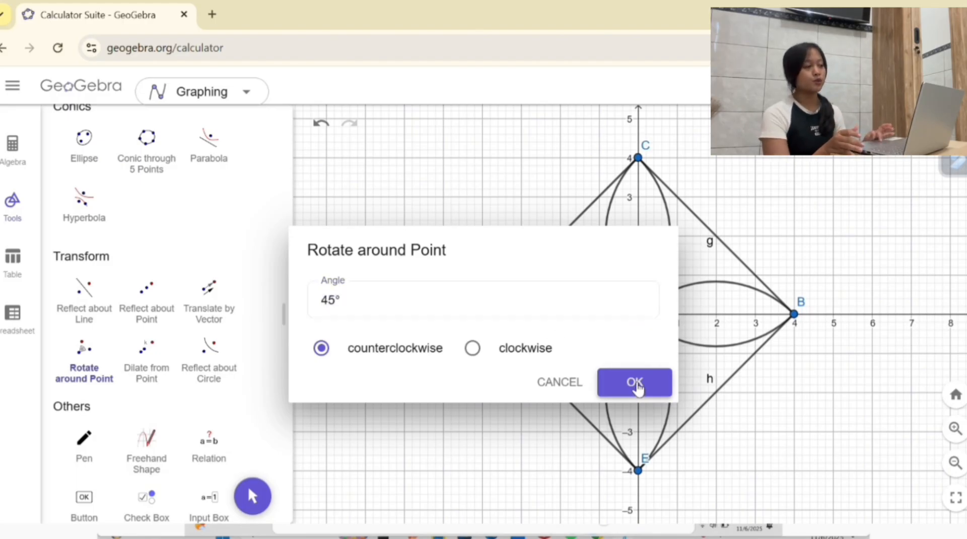
left_click(635, 385)
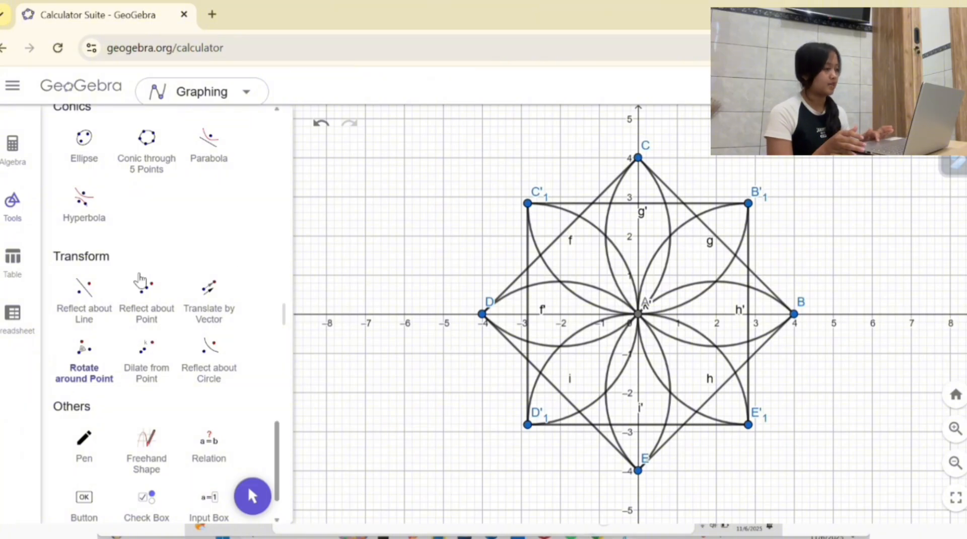
Step: Plot points F at (-1, 0) and G at (1, 0) on the x-axis, on either side of the origin
scroll(232, 277, "up", 15)
scroll(232, 267, "up", 5)
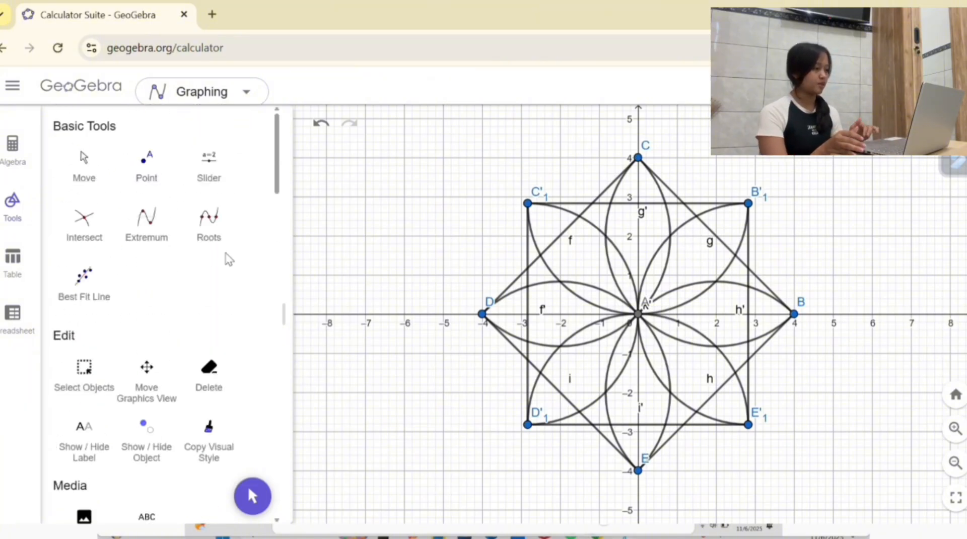
left_click(144, 177)
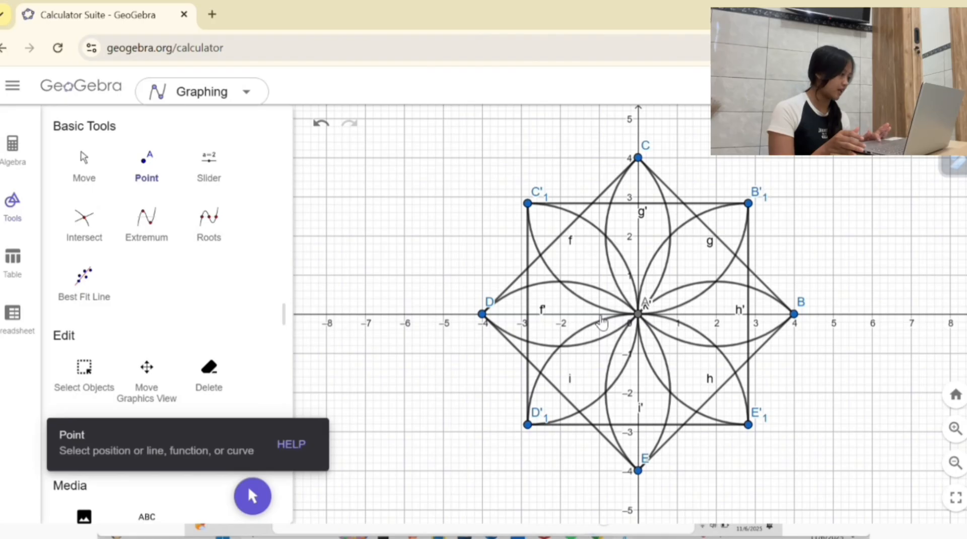
left_click(600, 314)
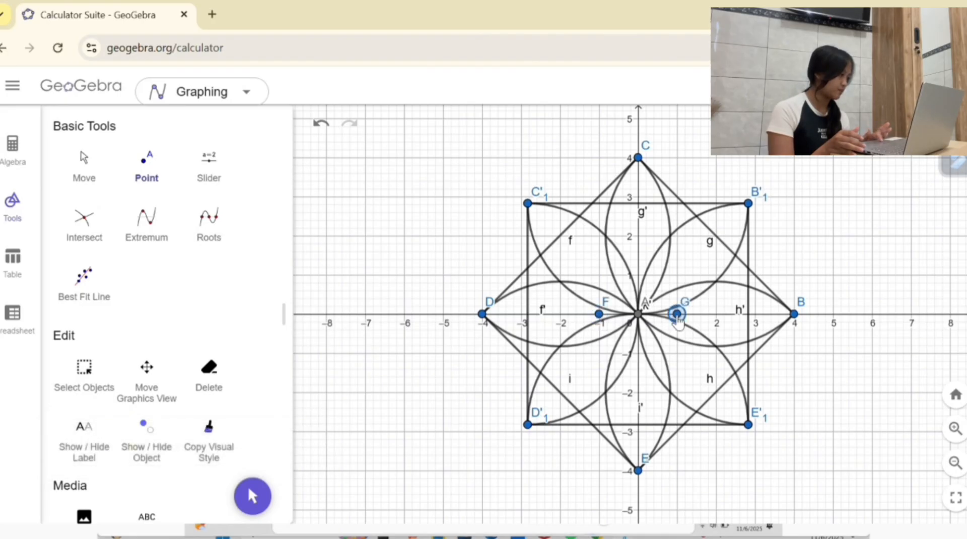
Step: Draw semicircles from F to G and from G to F to form a small circle around the origin
scroll(268, 300, "down", 10)
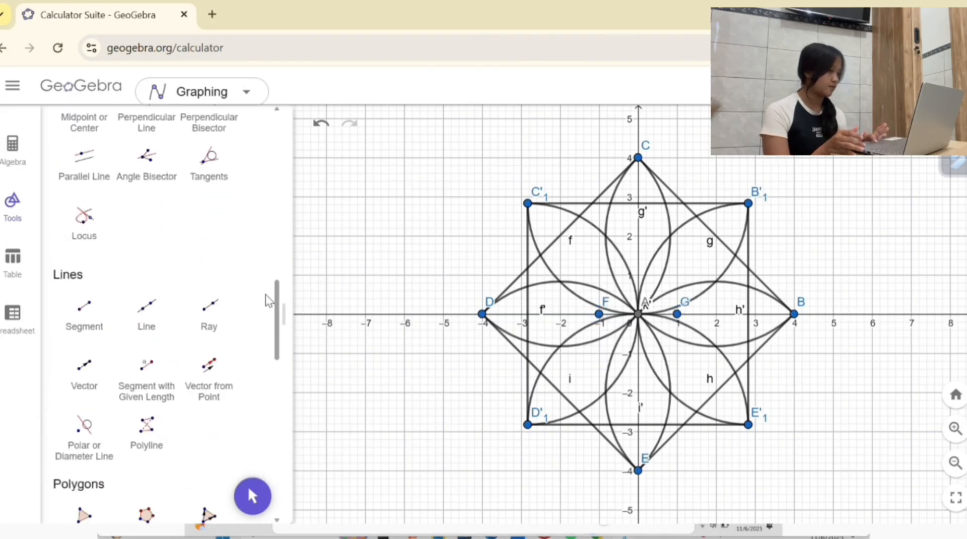
scroll(267, 300, "down", 7)
scroll(247, 282, "up", 4)
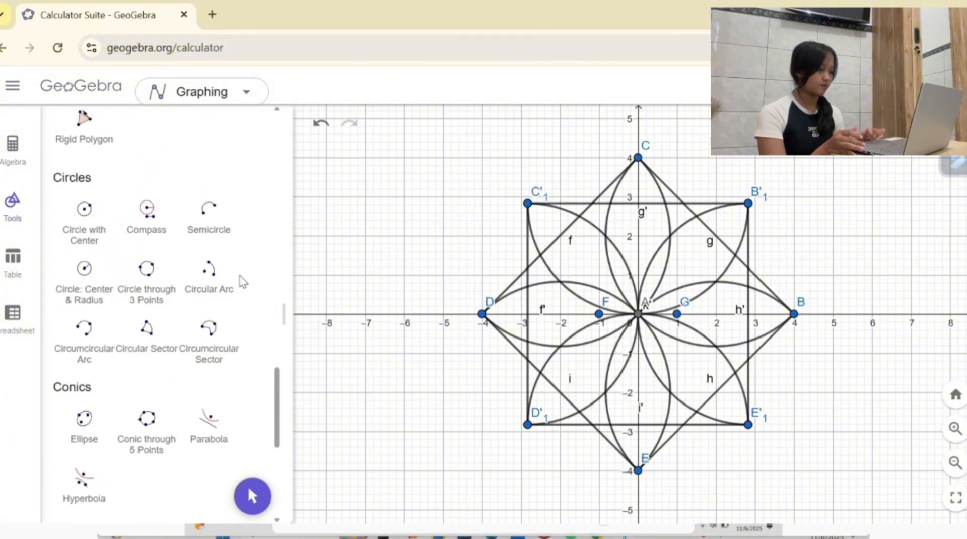
left_click(202, 231)
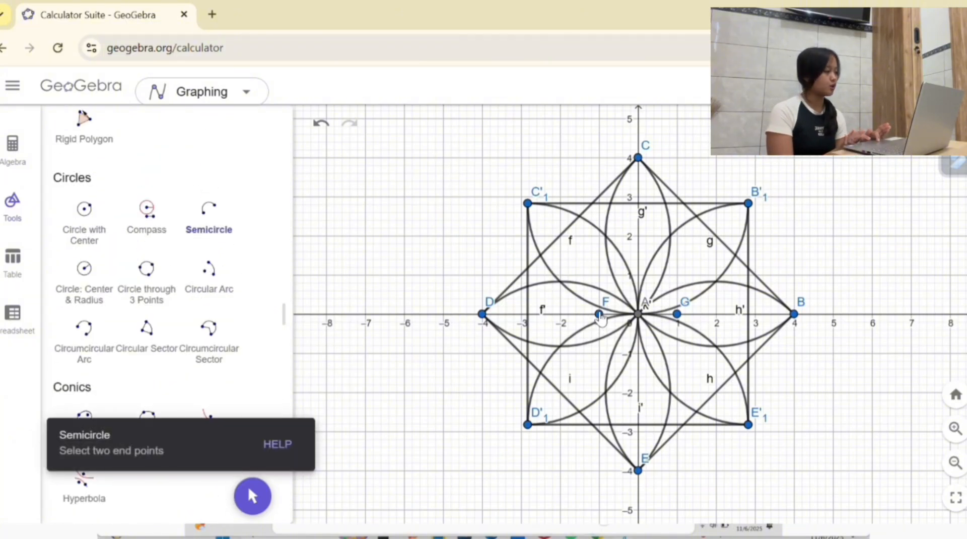
left_click(599, 315)
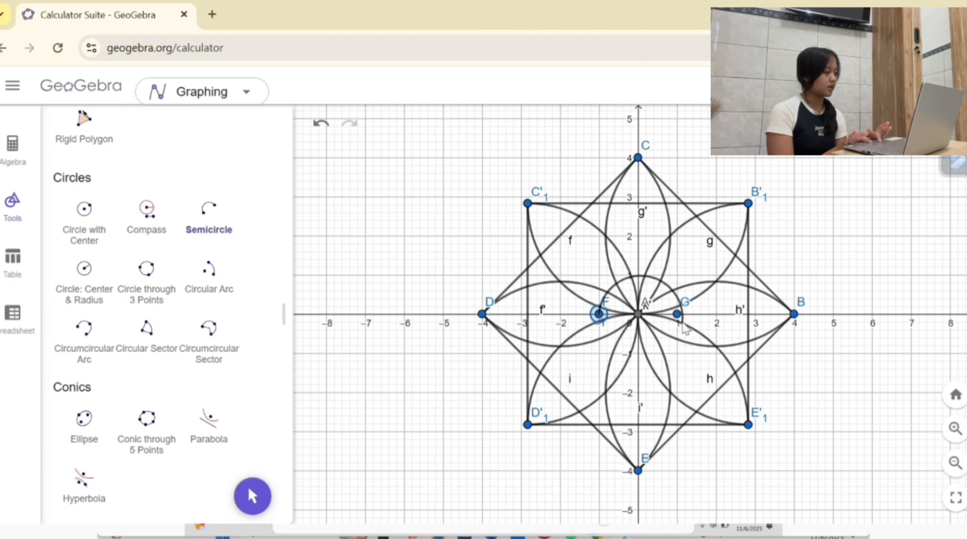
left_click(677, 314)
left_click(678, 314)
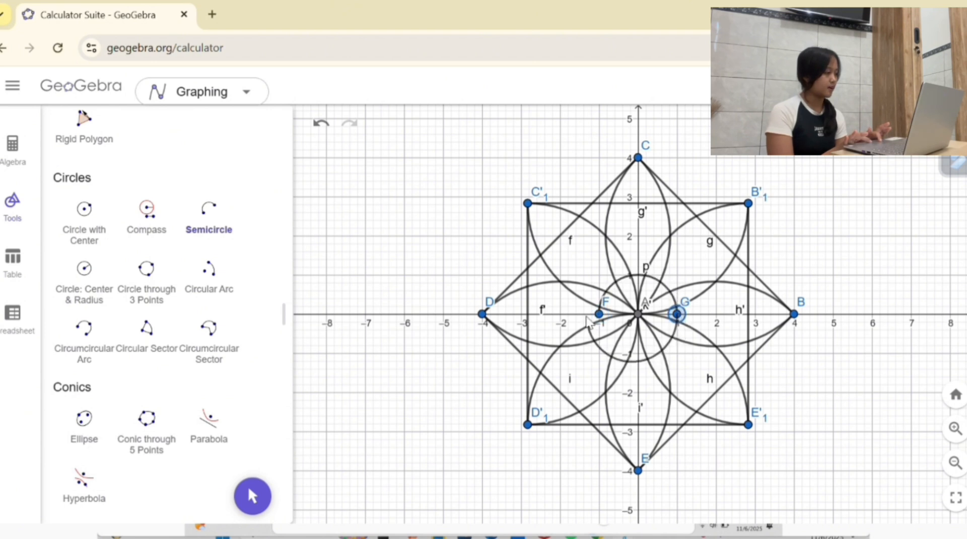
left_click(599, 315)
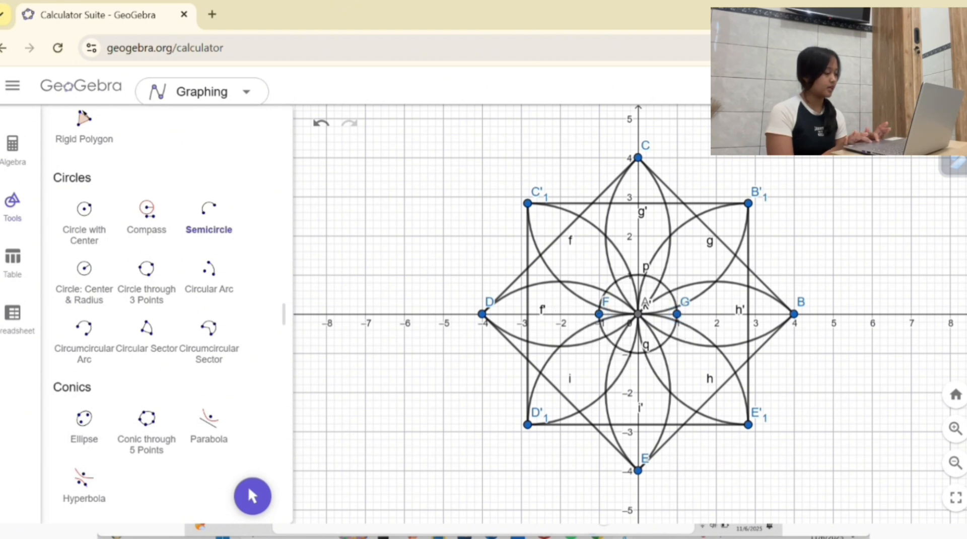
Step: Reflect the whole eight-pointed star, including its central circle, about point B at (4, 0)
scroll(126, 215, "down", 6)
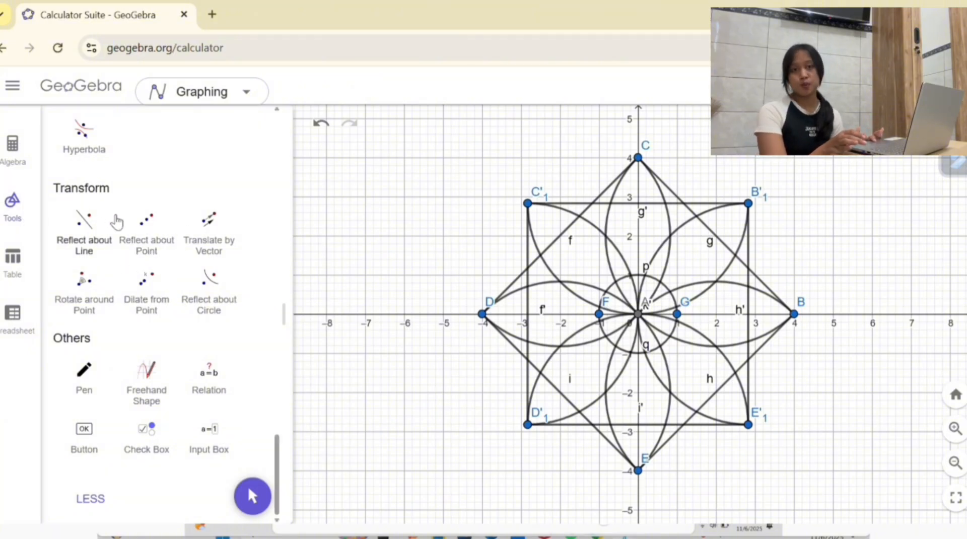
left_click(130, 245)
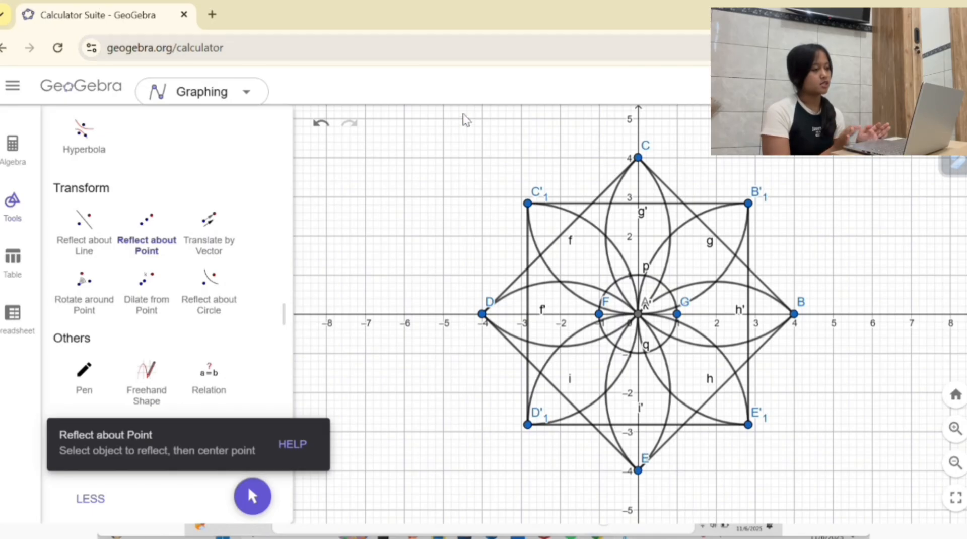
left_click_drag(464, 150, 826, 493)
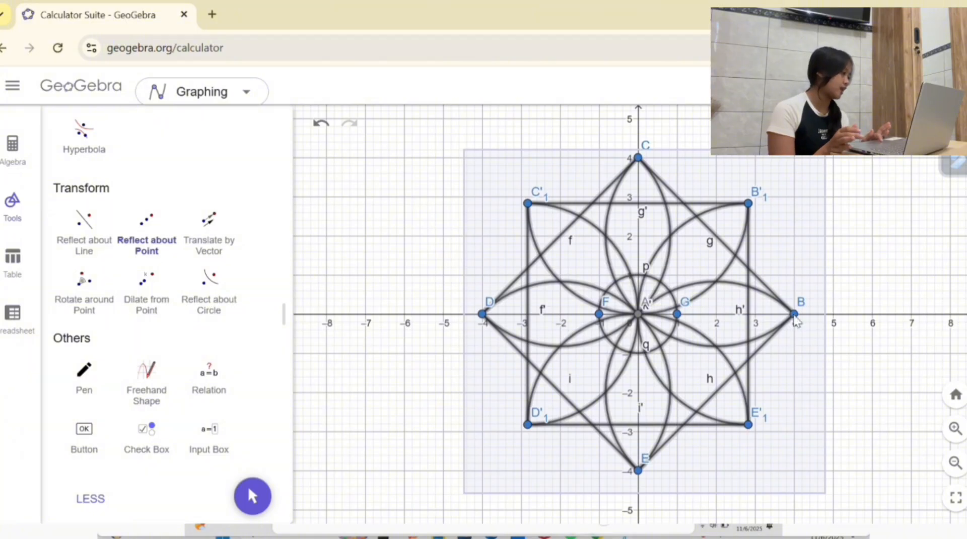
left_click(794, 315)
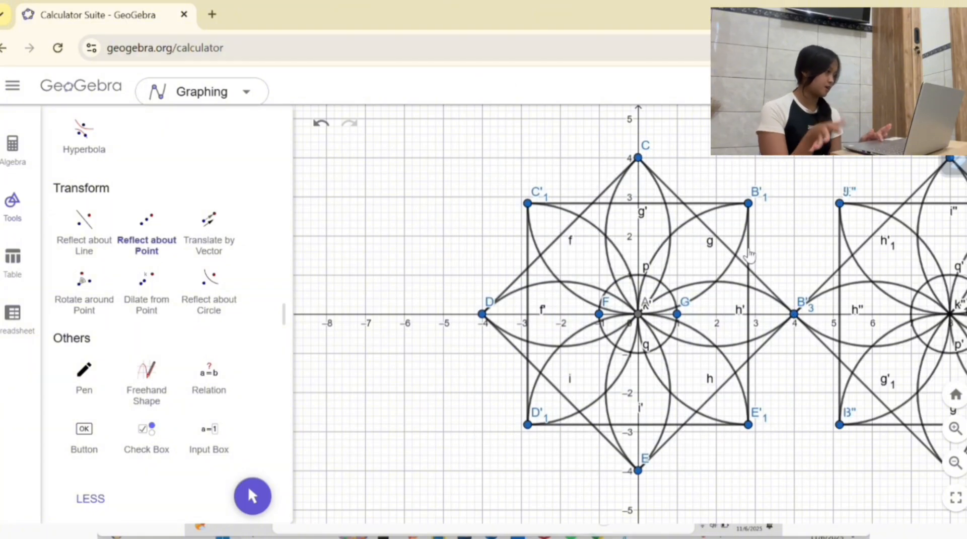
Step: Reflect the original star around the origin about its lowest point E at (0, -4)
scroll(750, 254, "down", 4)
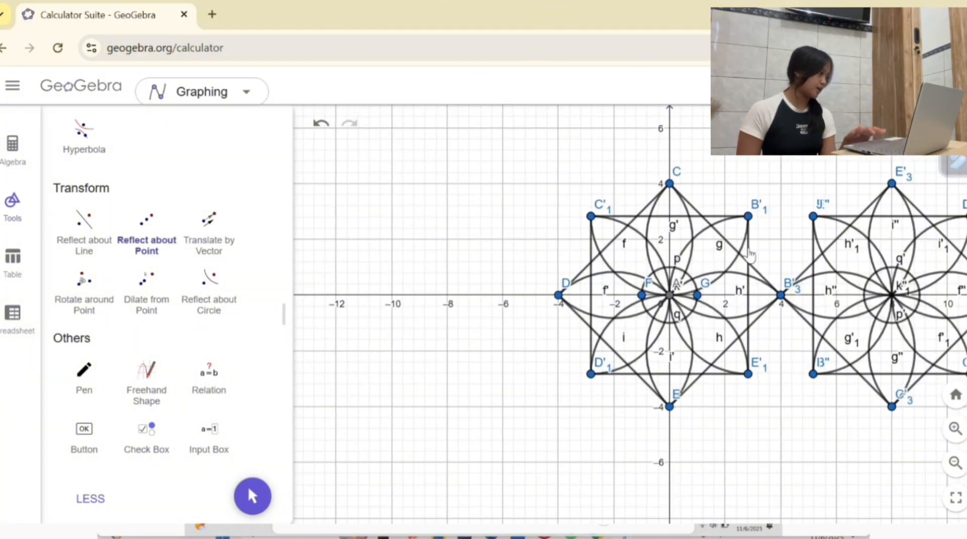
scroll(749, 255, "up", 2)
scroll(750, 254, "down", 2)
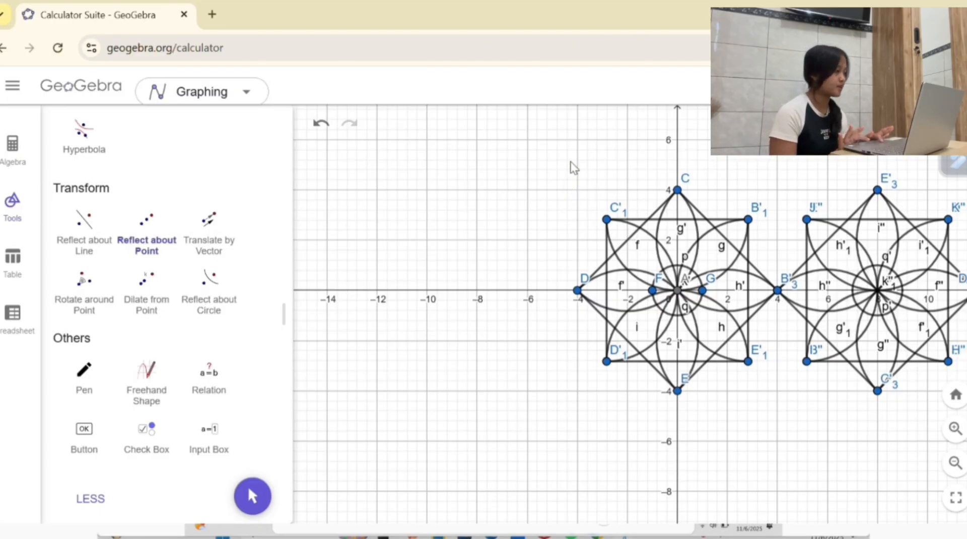
left_click_drag(572, 162, 789, 407)
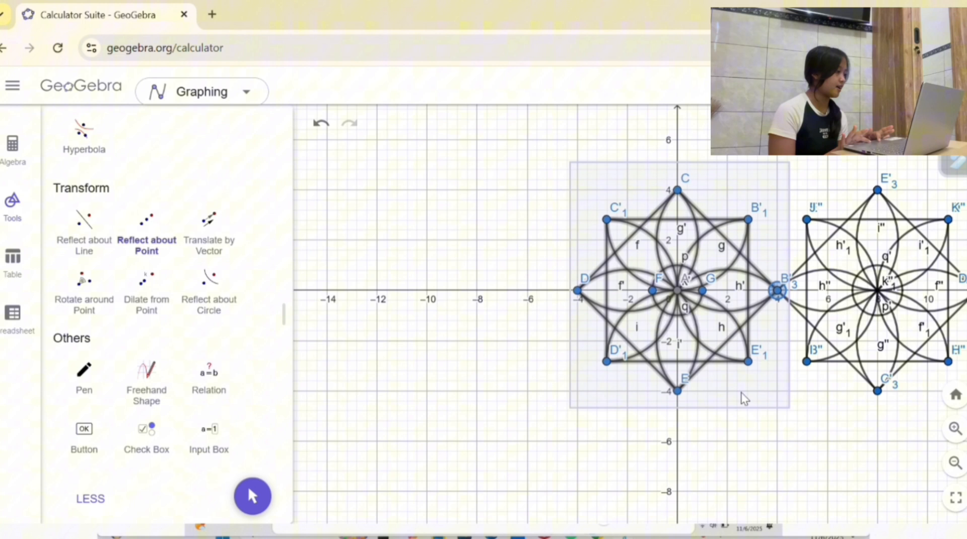
left_click(678, 392)
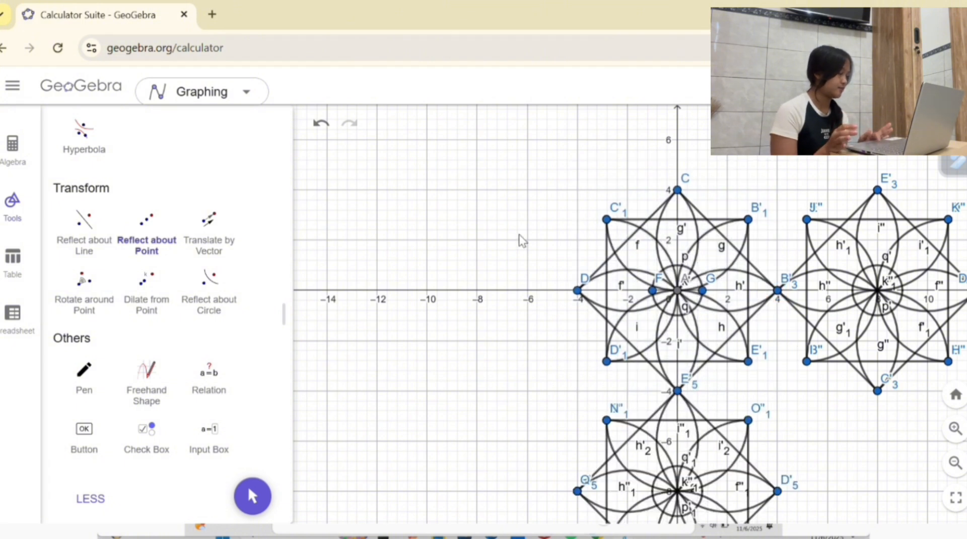
Step: Reflect the original star about point D at (-4, 0) and again about point C at (0, 4)
left_click_drag(553, 168, 786, 400)
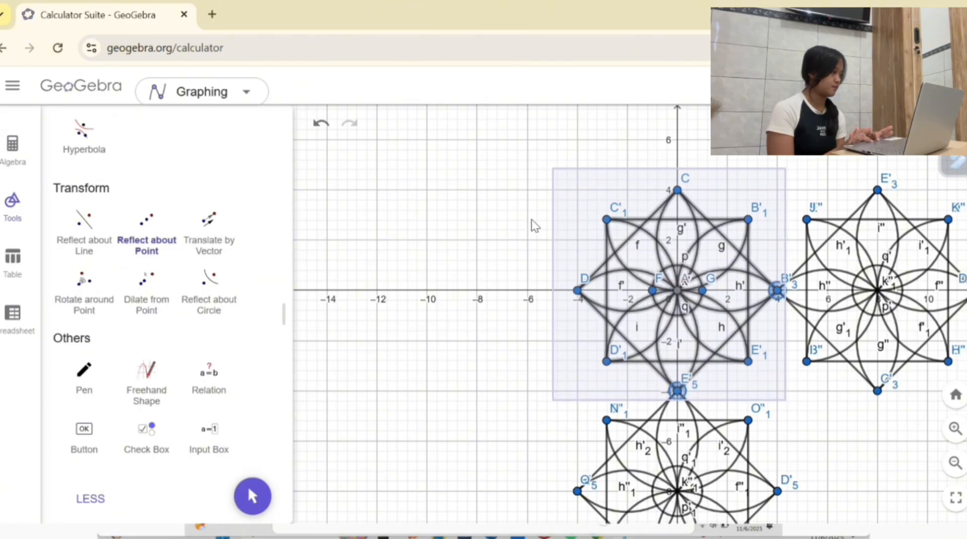
left_click(578, 292)
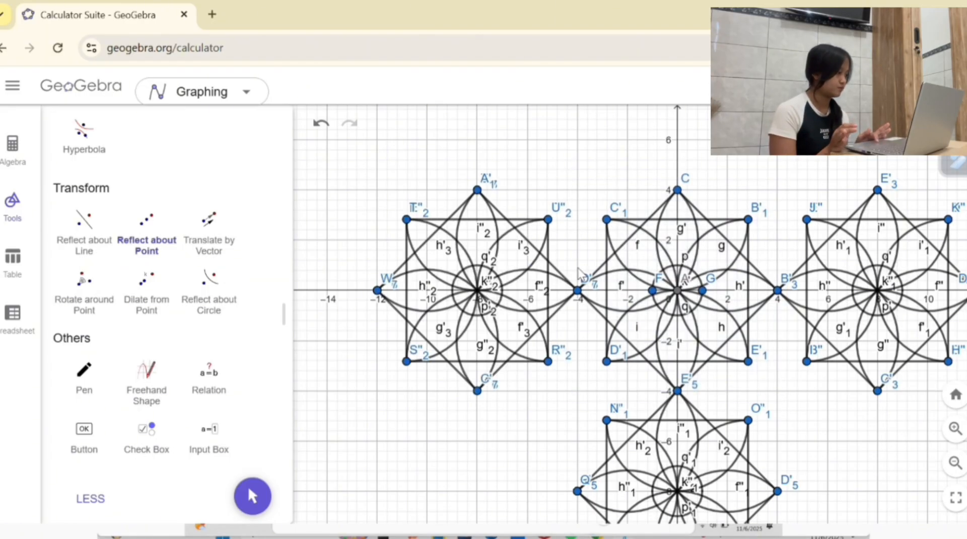
left_click_drag(575, 171, 787, 394)
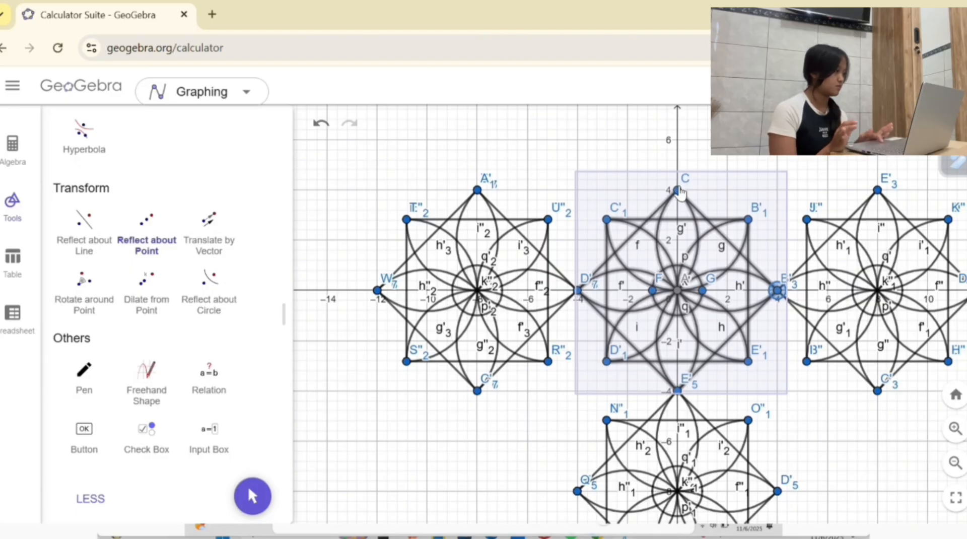
left_click(678, 191)
scroll(679, 192, "down", 5)
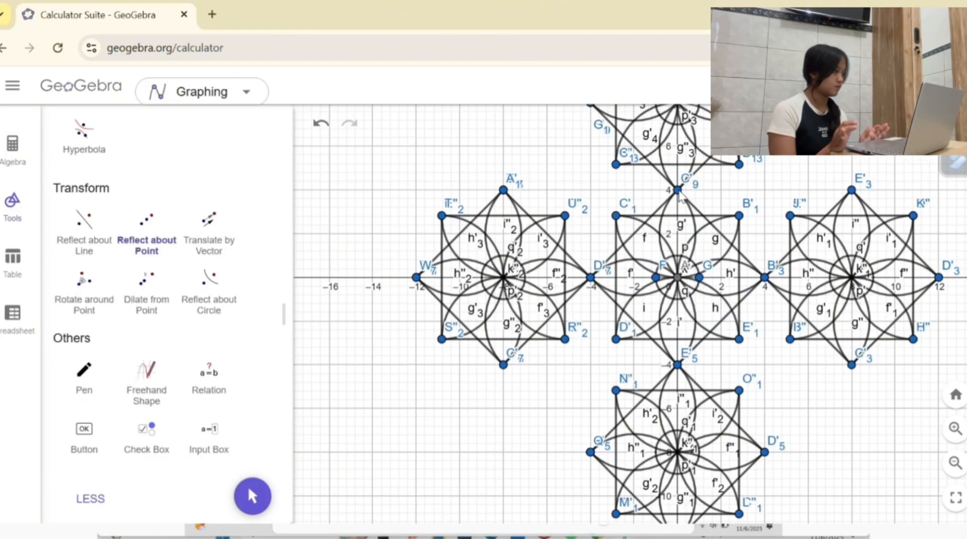
scroll(678, 190, "down", 3)
scroll(678, 190, "up", 3)
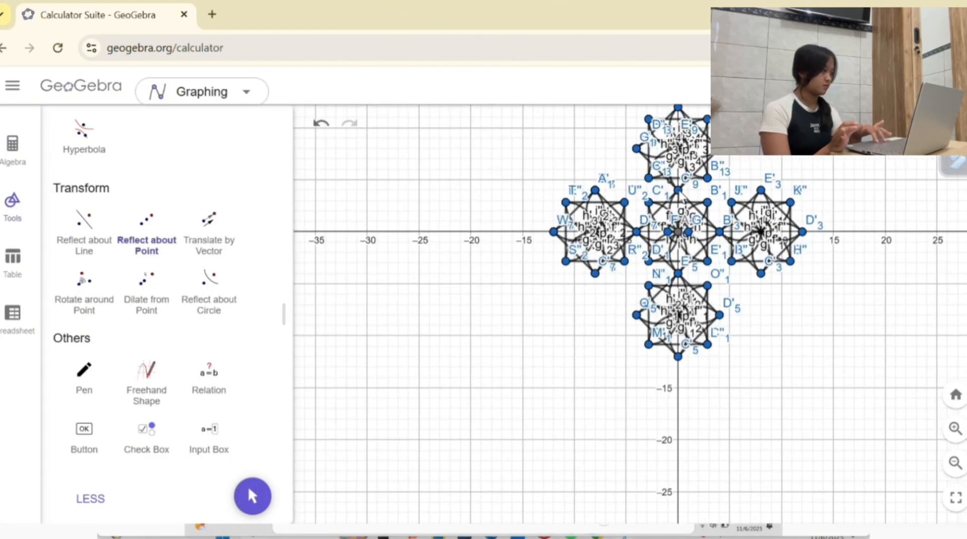
scroll(680, 196, "up", 3)
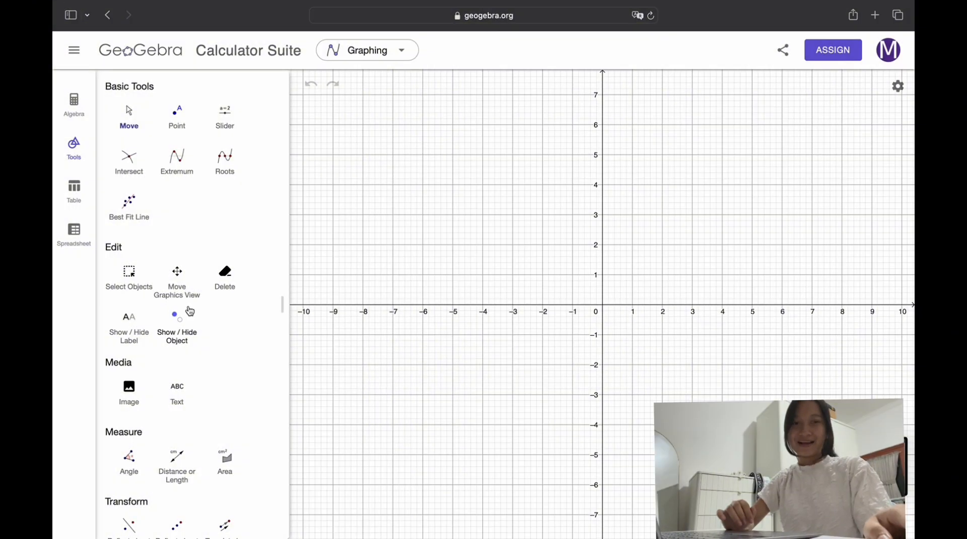
Step: In the blank graph, plot points A (0, 3), B (3, 0), C (-3, 0) and D (0, -3) on the axes
left_click(177, 113)
left_click(602, 215)
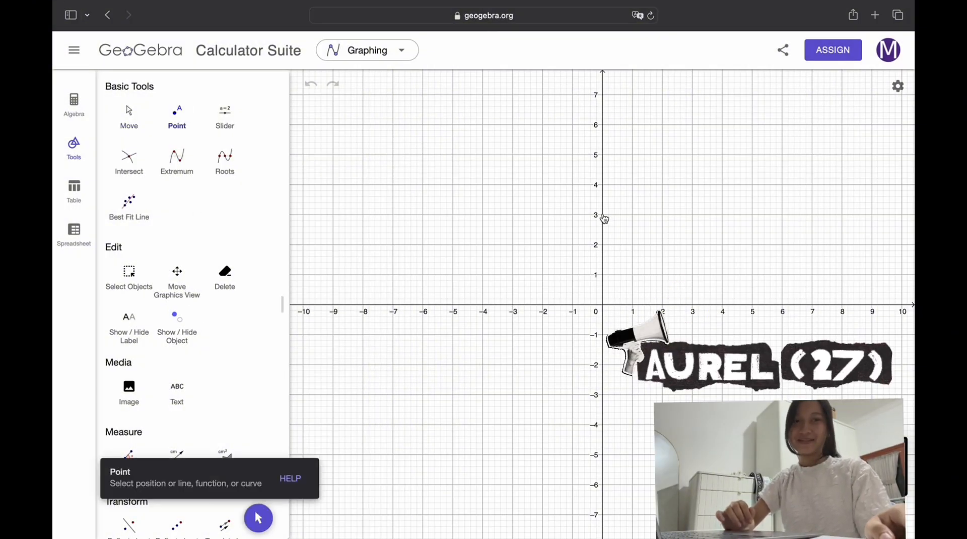
left_click(692, 304)
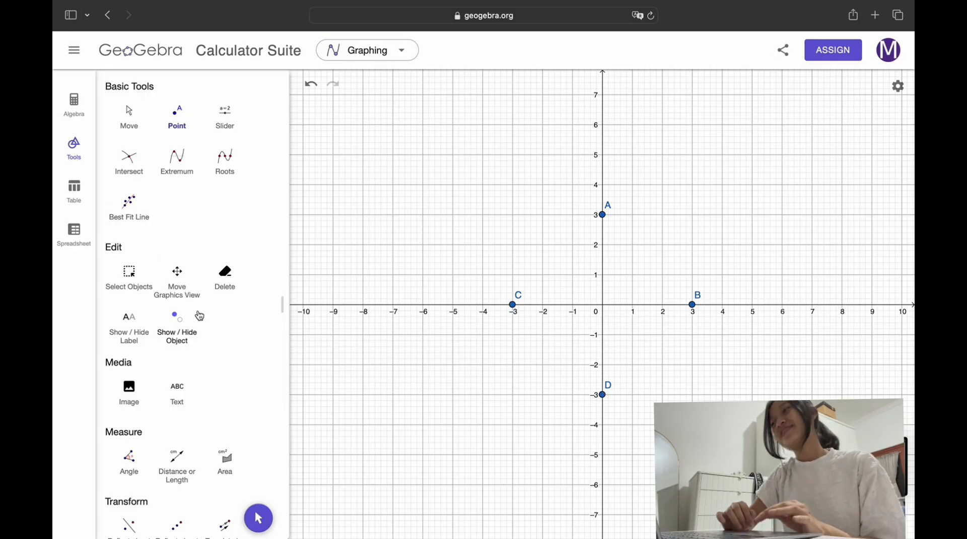
Step: Draw segments from C to A, A to B, B to D and D to C to form a diamond
scroll(200, 316, "down", 7)
left_click(130, 365)
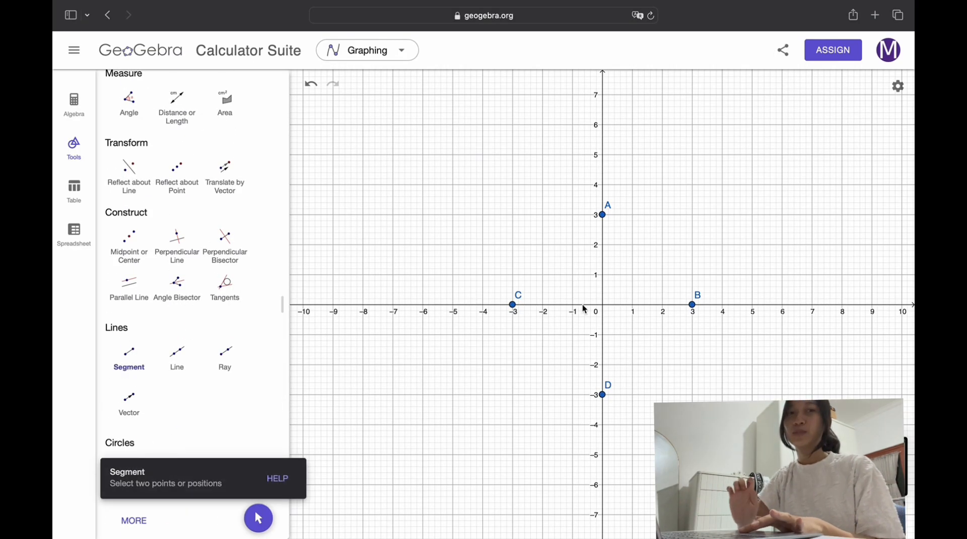
left_click(513, 305)
left_click(604, 216)
left_click(603, 215)
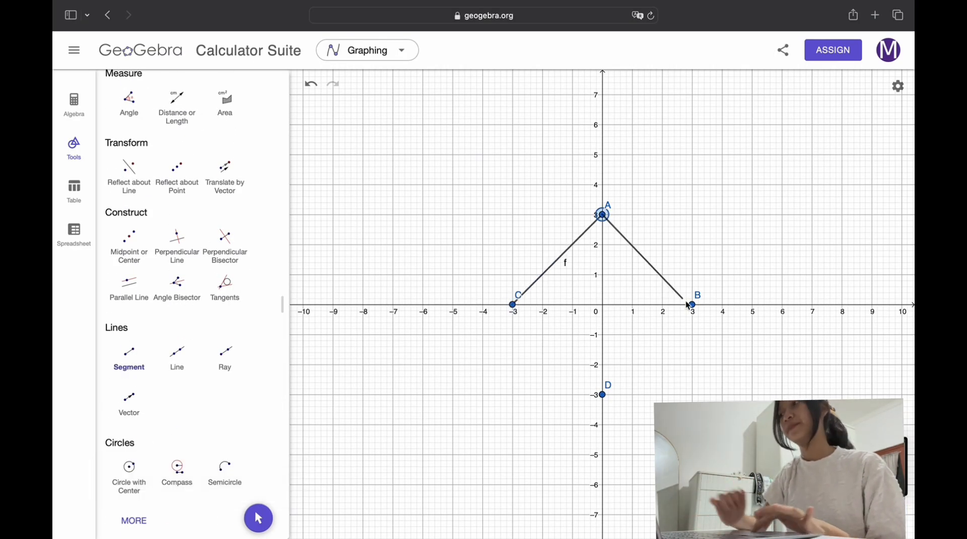
left_click(692, 305)
left_click(693, 304)
left_click(603, 395)
left_click(604, 396)
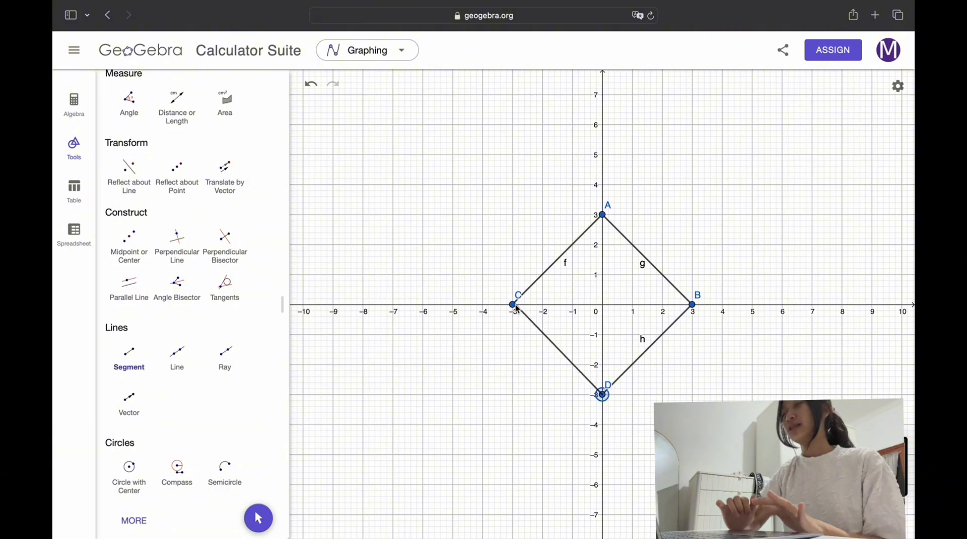
left_click(513, 305)
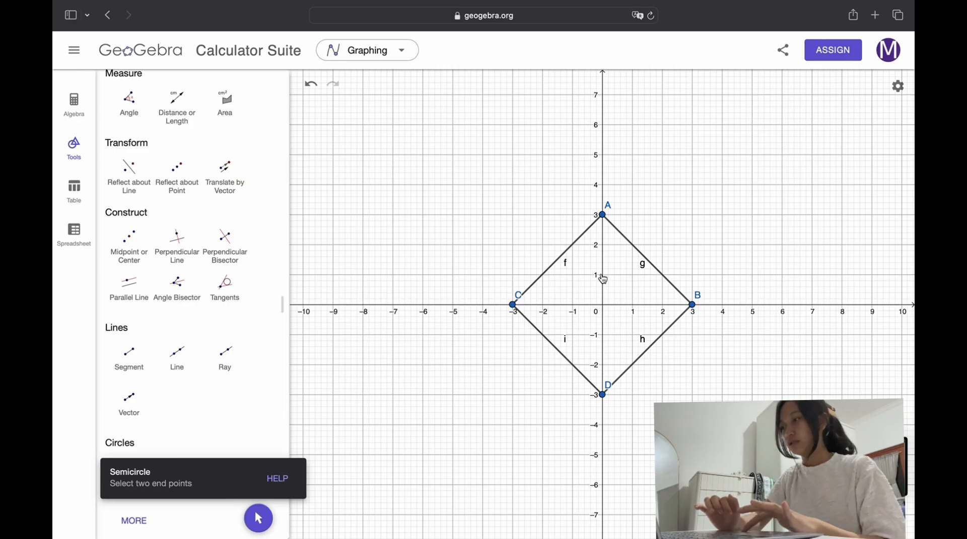
Step: Draw semicircles from A to C, D to B, B to A and C to D to form four petals inside the diamond
left_click(602, 215)
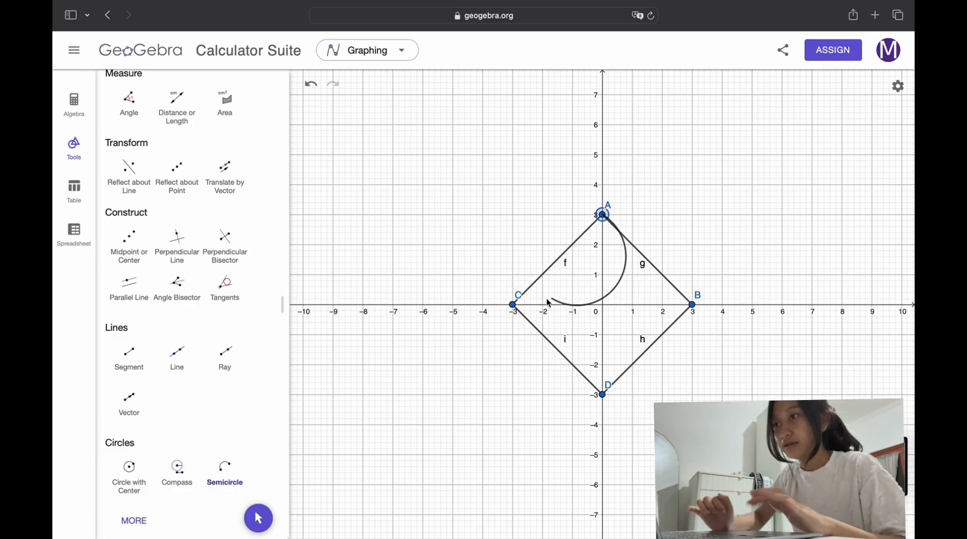
left_click(513, 305)
left_click(603, 395)
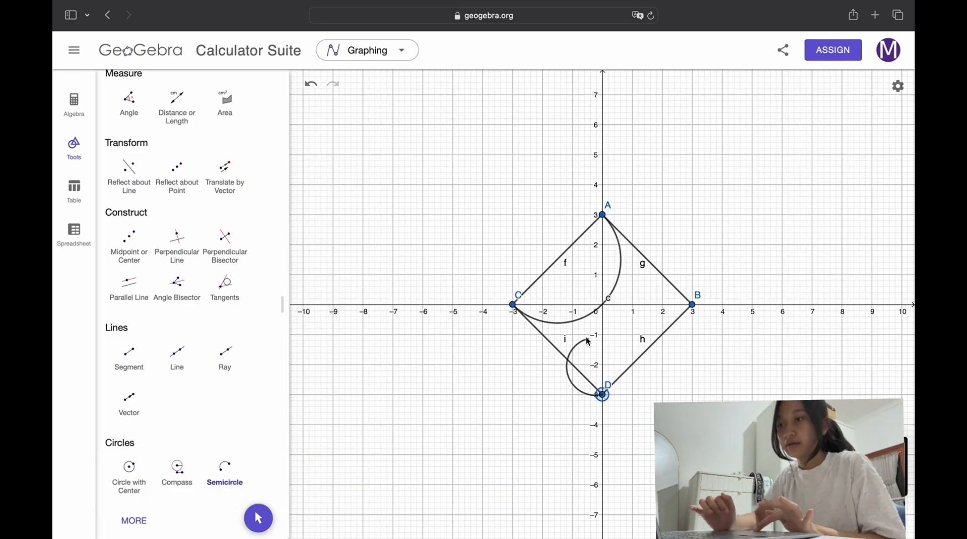
left_click(692, 305)
left_click(693, 305)
left_click(603, 216)
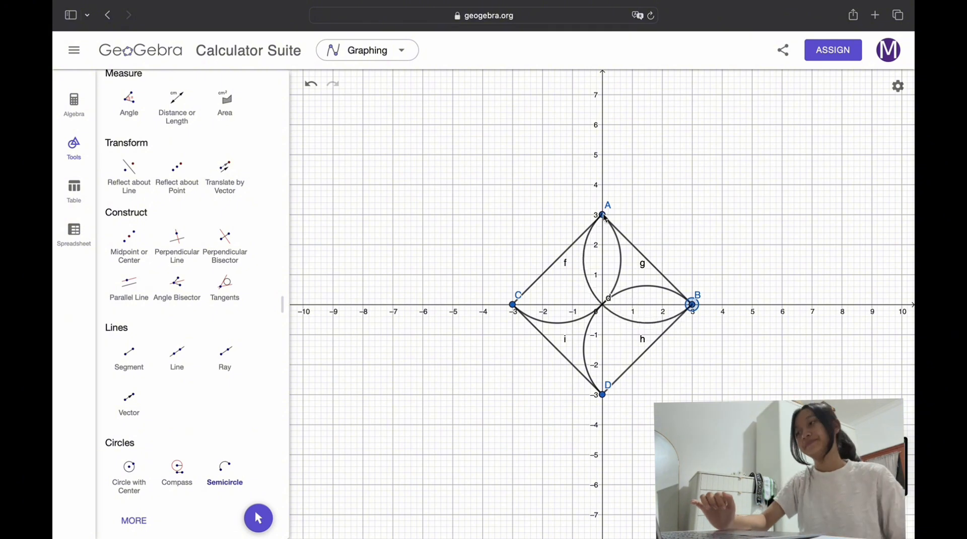
left_click(602, 395)
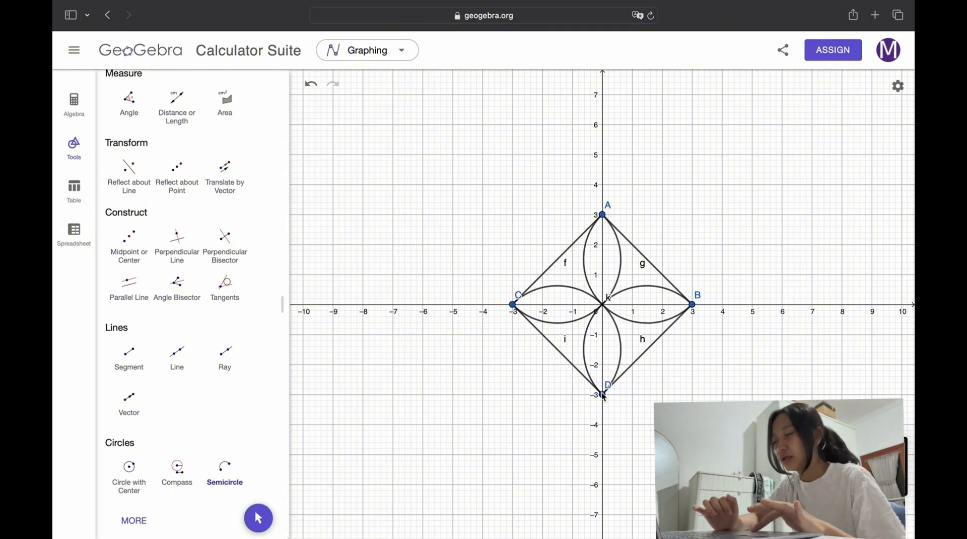
Step: Plot point E at the origin, where the four petals meet
scroll(209, 300, "up", 10)
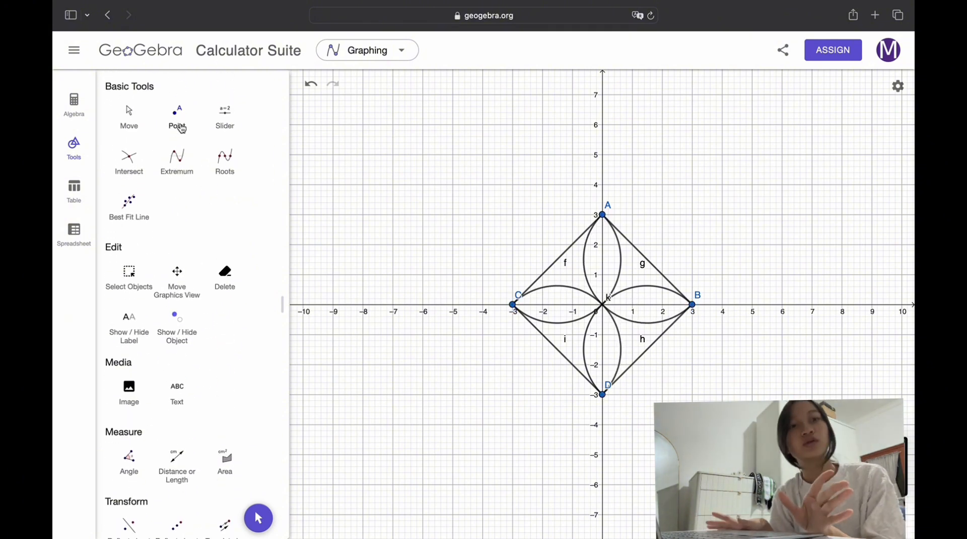
left_click(178, 124)
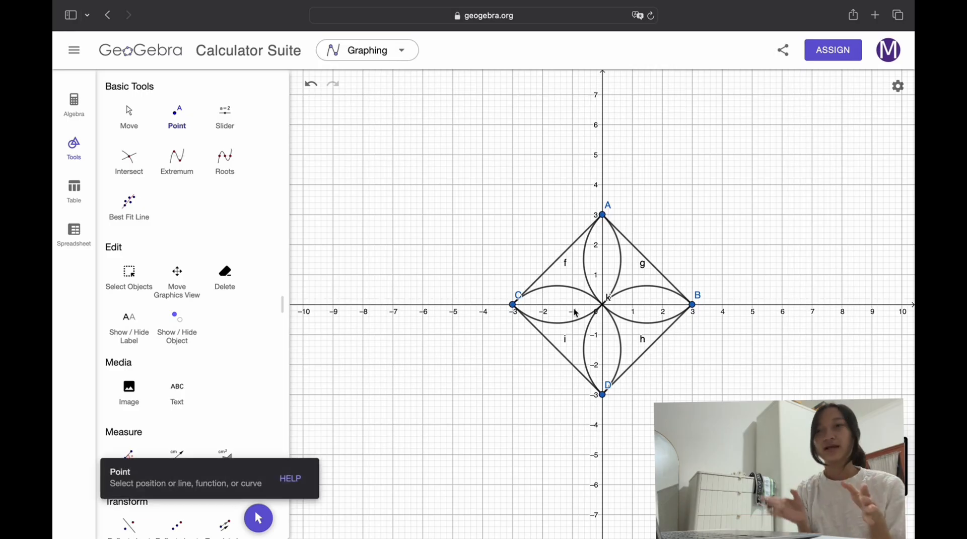
left_click(604, 305)
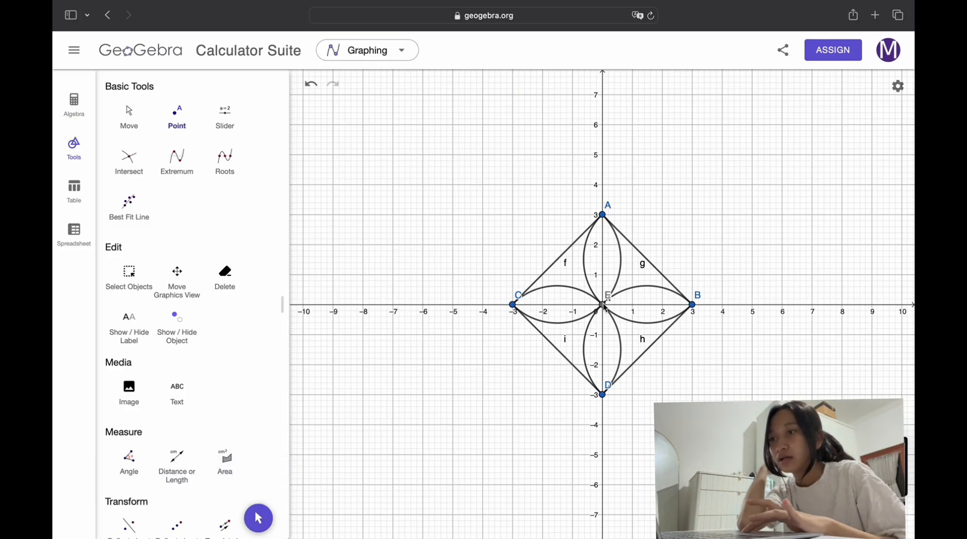
Step: Draw two small circles inside the upper petal, centred at (0, 2) and (0, 1), each with a radius of about 0.2
scroll(209, 303, "down", 10)
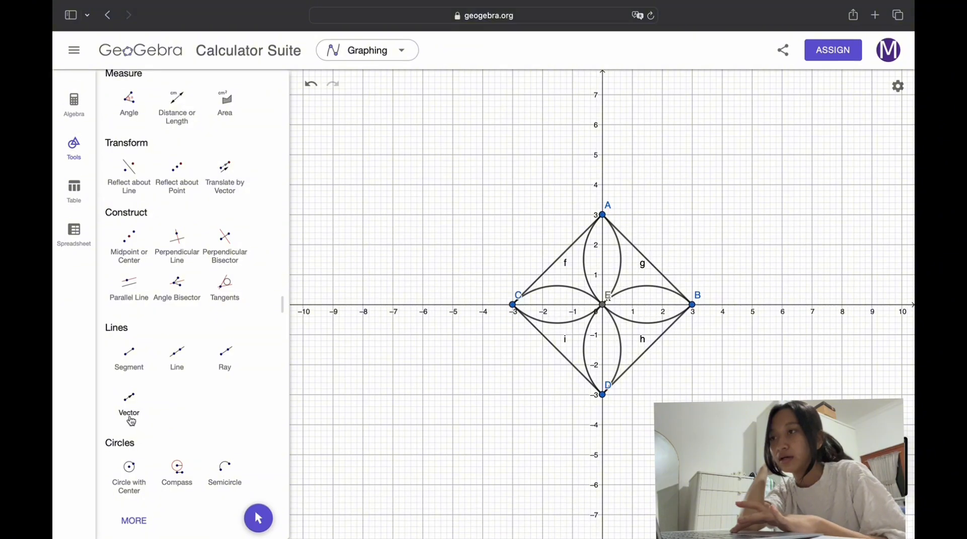
left_click(139, 489)
scroll(600, 310, "up", 5)
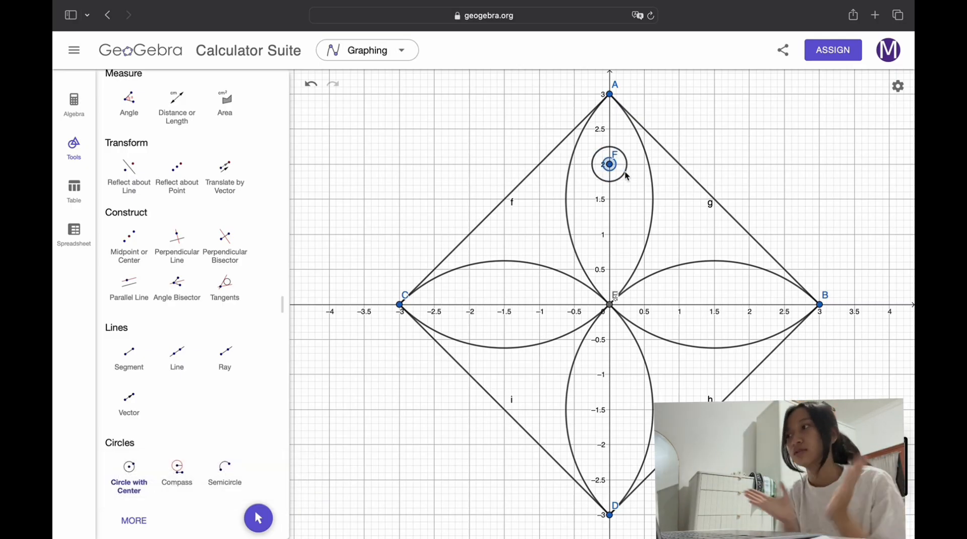
left_click(623, 172)
left_click(610, 234)
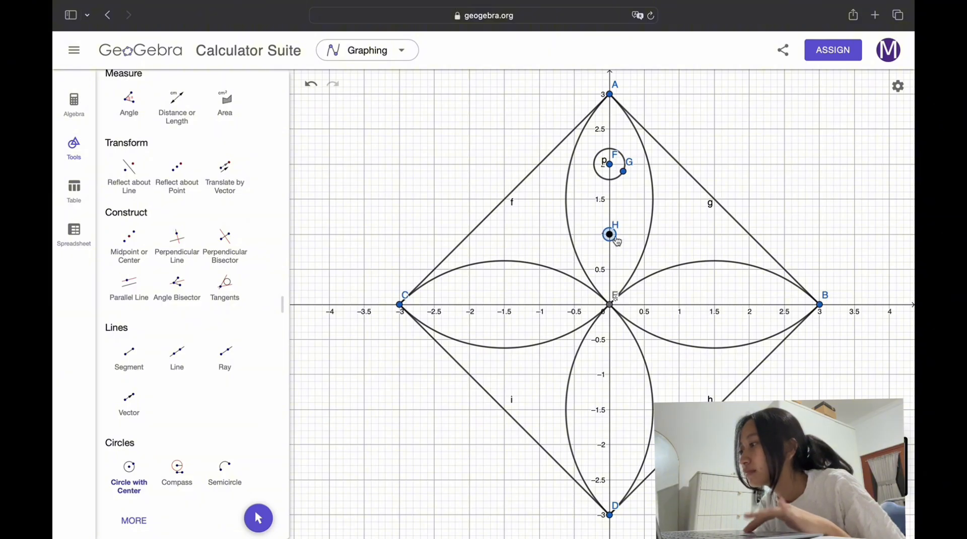
left_click(624, 242)
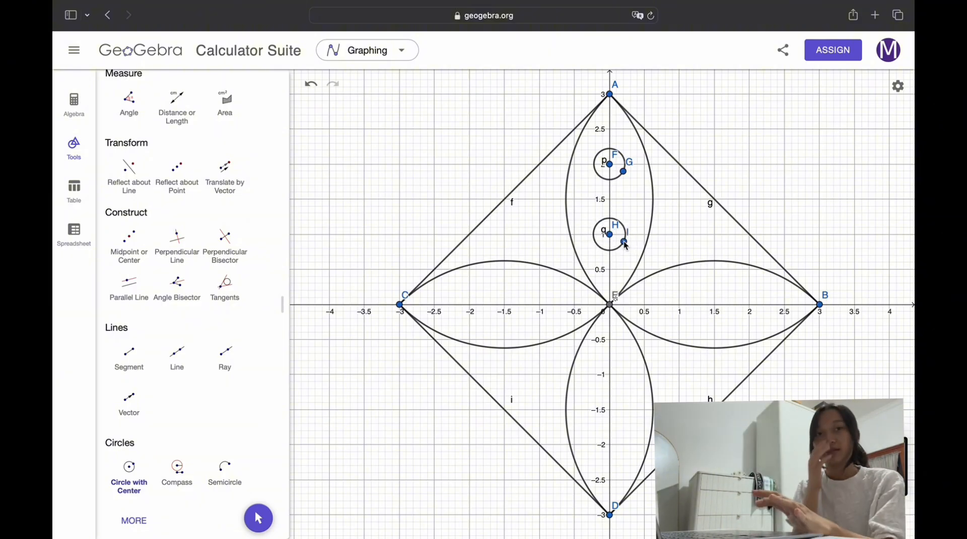
Step: Rotate both small circles with their points 90° counterclockwise around point E into the petal ending at C
left_click(134, 520)
scroll(161, 452, "down", 10)
scroll(152, 403, "down", 4)
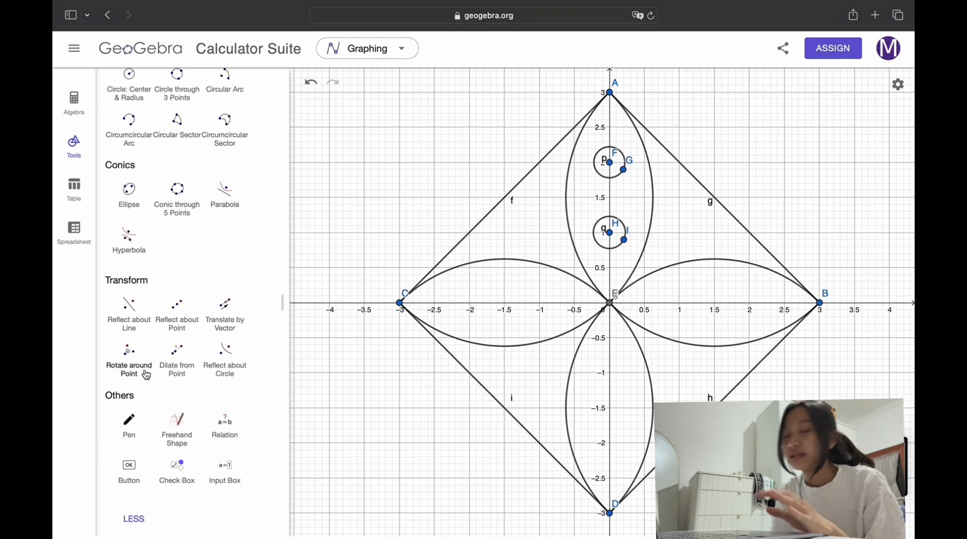
left_click(147, 375)
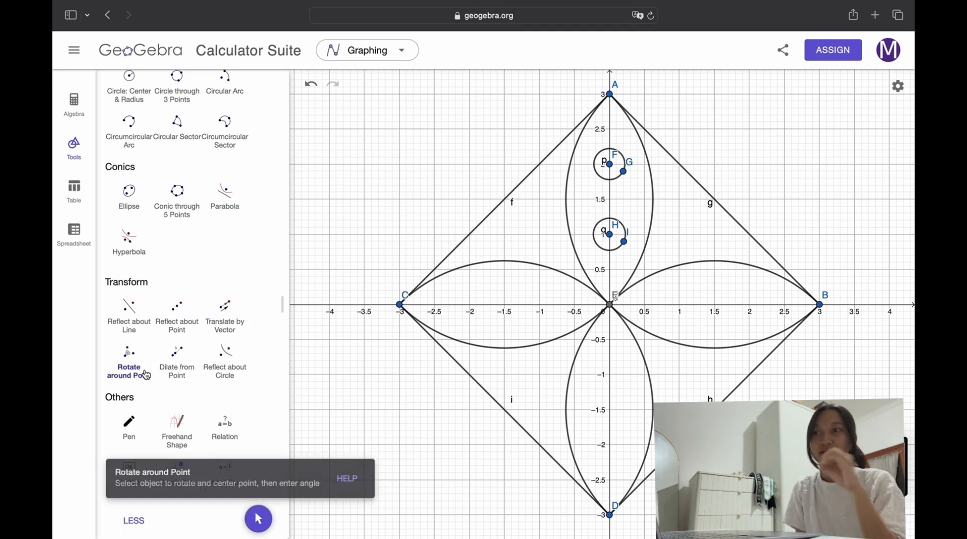
left_click(593, 136)
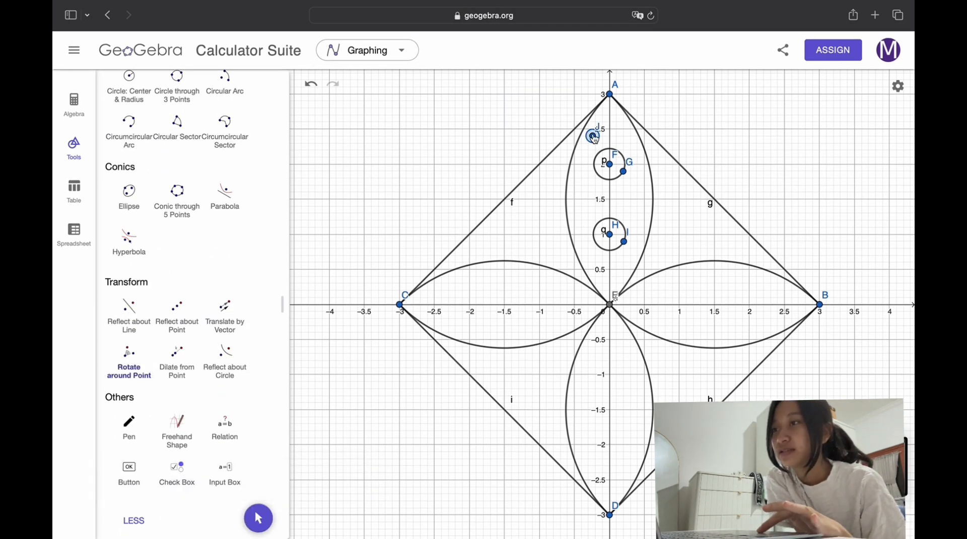
left_click(316, 83)
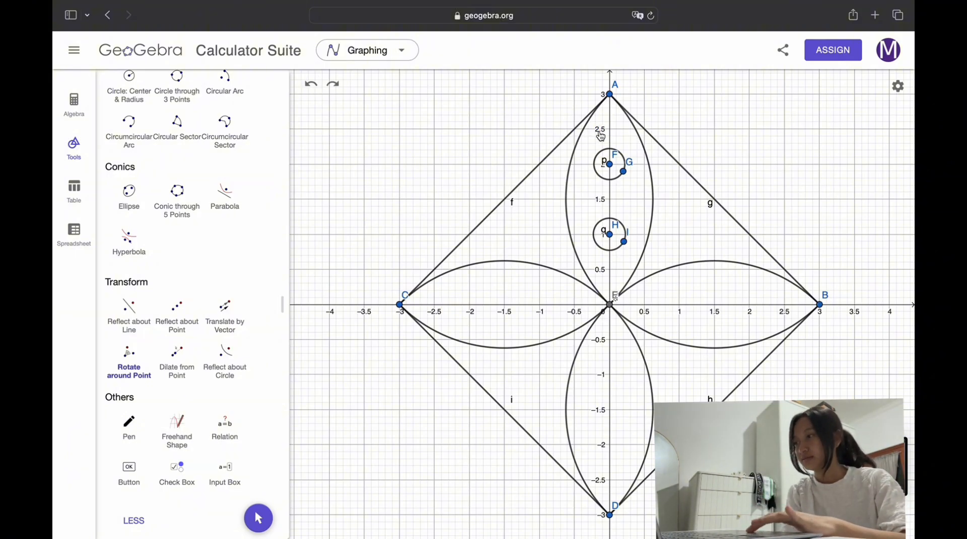
left_click_drag(591, 130, 641, 312)
left_click(609, 305)
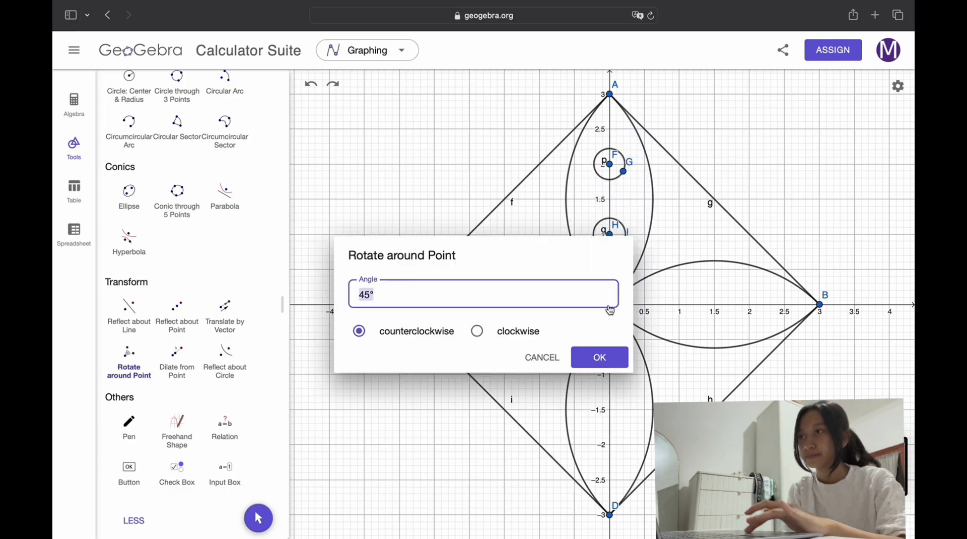
key("BackSpace")
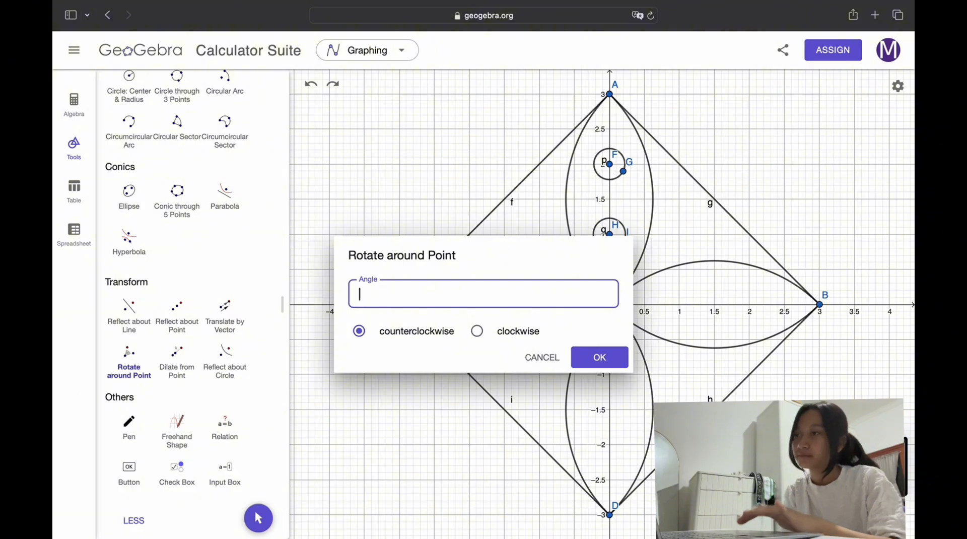
left_click(598, 359)
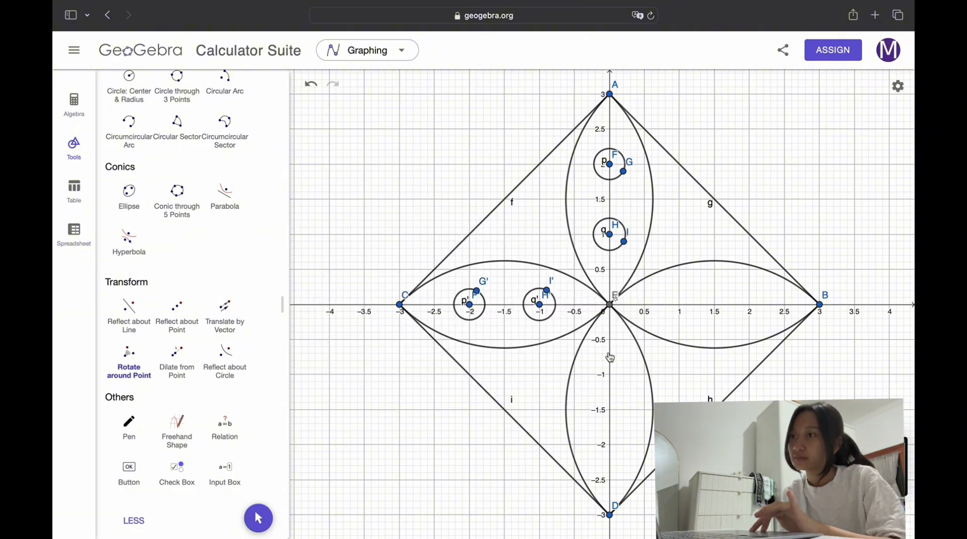
Step: Rotate the upper petal's two circles and their points 180° counterclockwise around point E into the petal ending at D
scroll(596, 237, "down", 10)
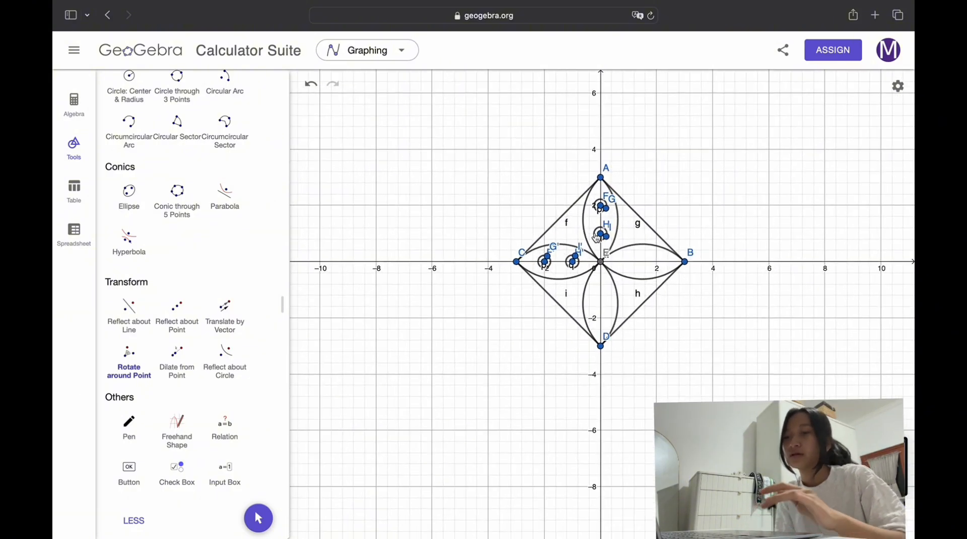
scroll(597, 238, "up", 6)
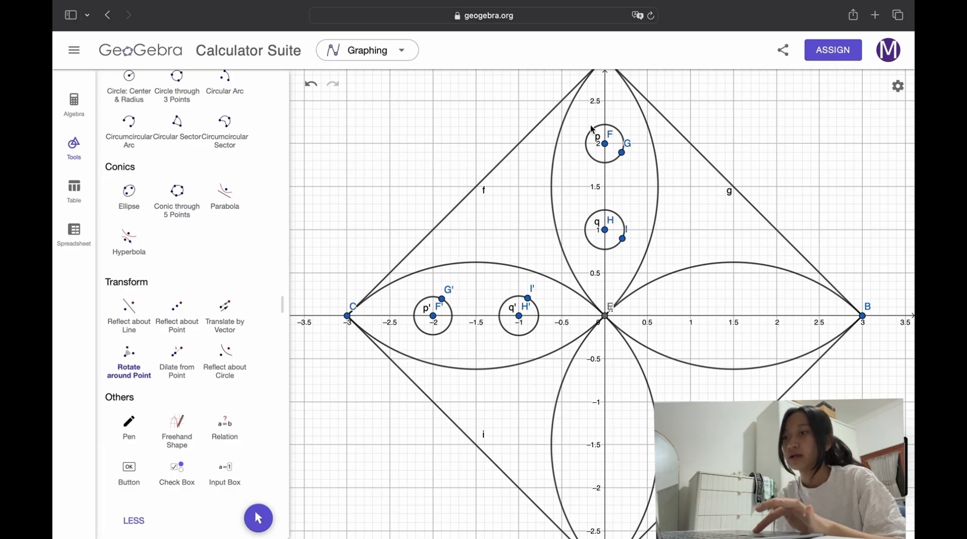
scroll(592, 128, "down", 4)
scroll(594, 134, "up", 4)
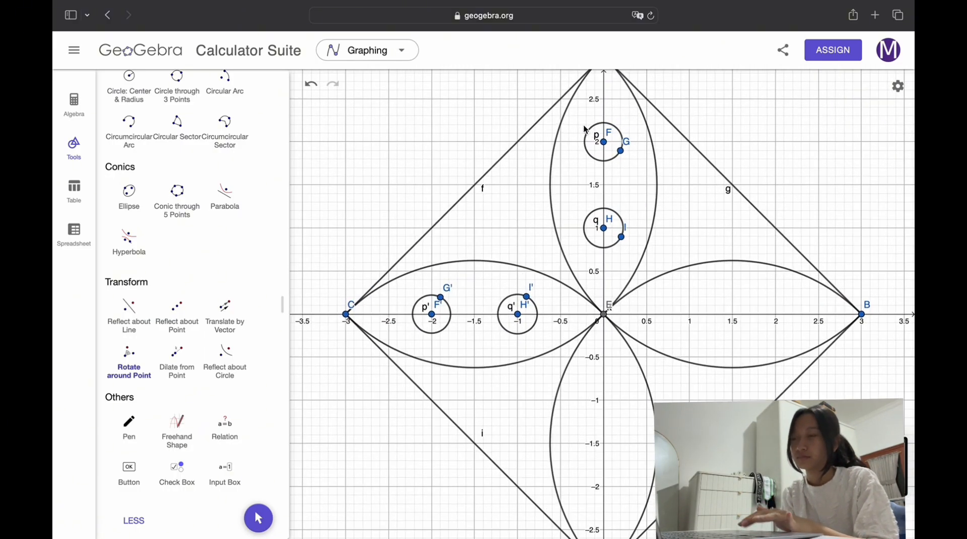
scroll(574, 109, "down", 1)
left_click_drag(580, 102, 633, 285)
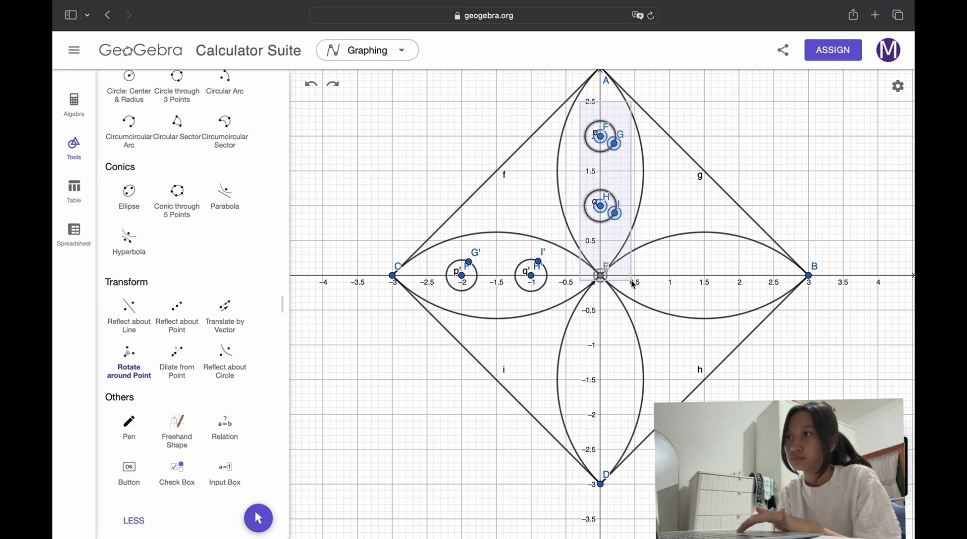
left_click(600, 275)
key("BackSpace")
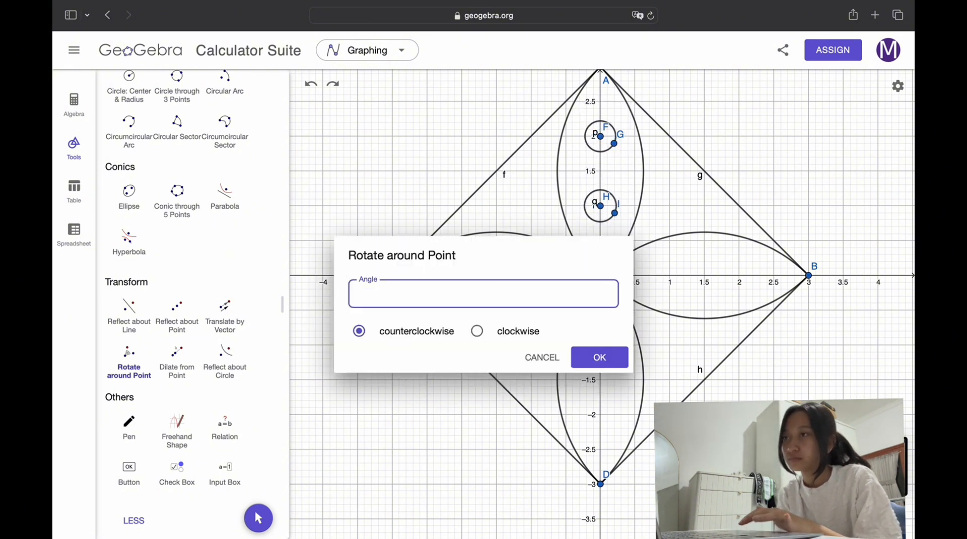
left_click(618, 363)
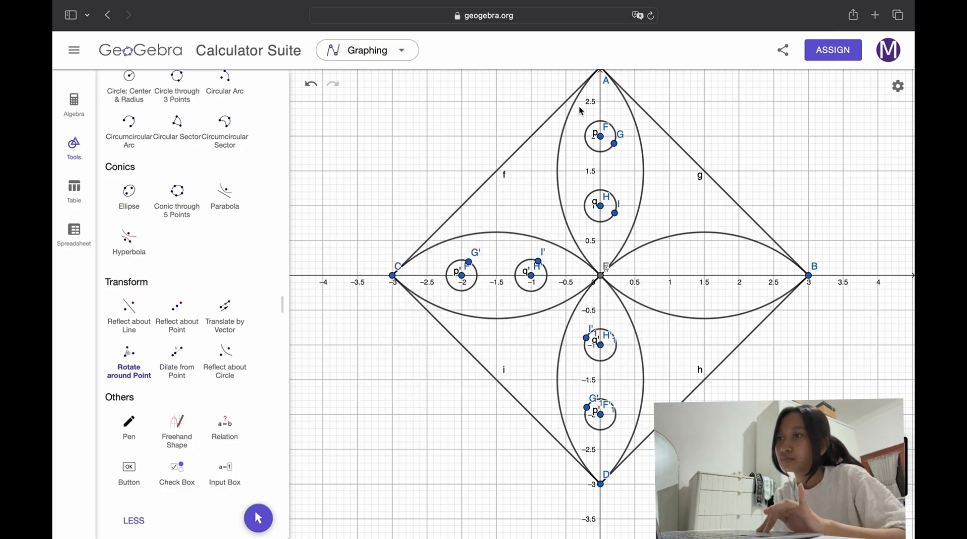
Step: Rotate the upper petal's two circles and their points 90° clockwise around point E into the petal ending at B
left_click_drag(578, 106, 629, 296)
left_click(601, 275)
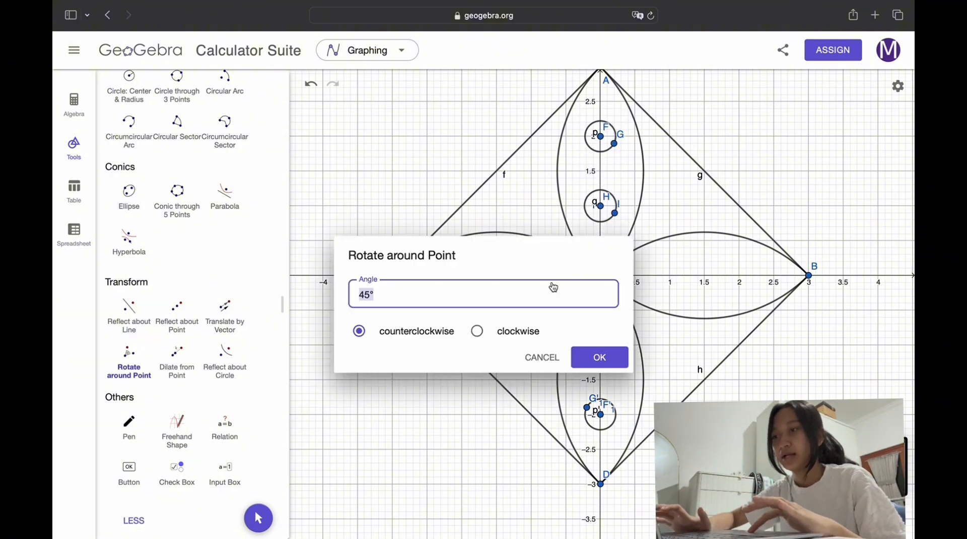
key("BackSpace")
type("90")
left_click(485, 333)
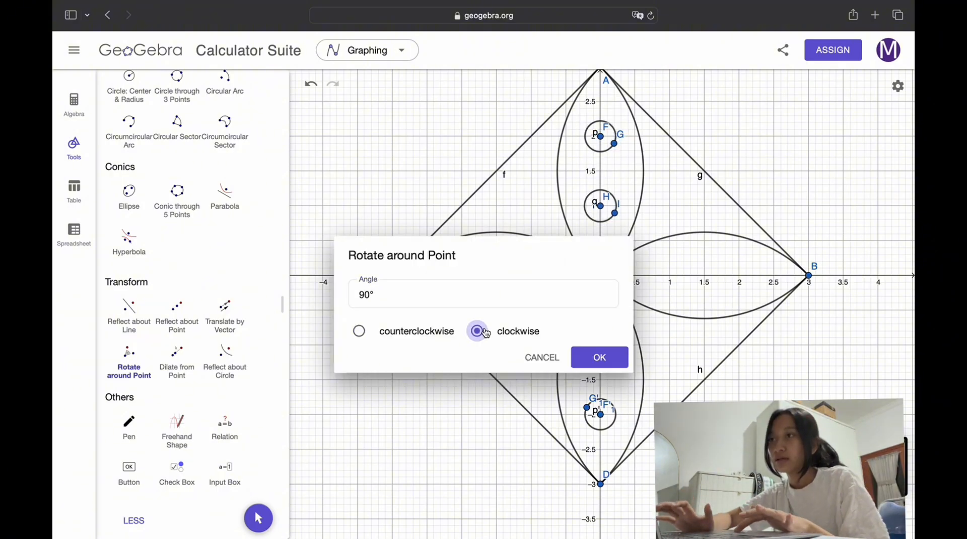
left_click(597, 358)
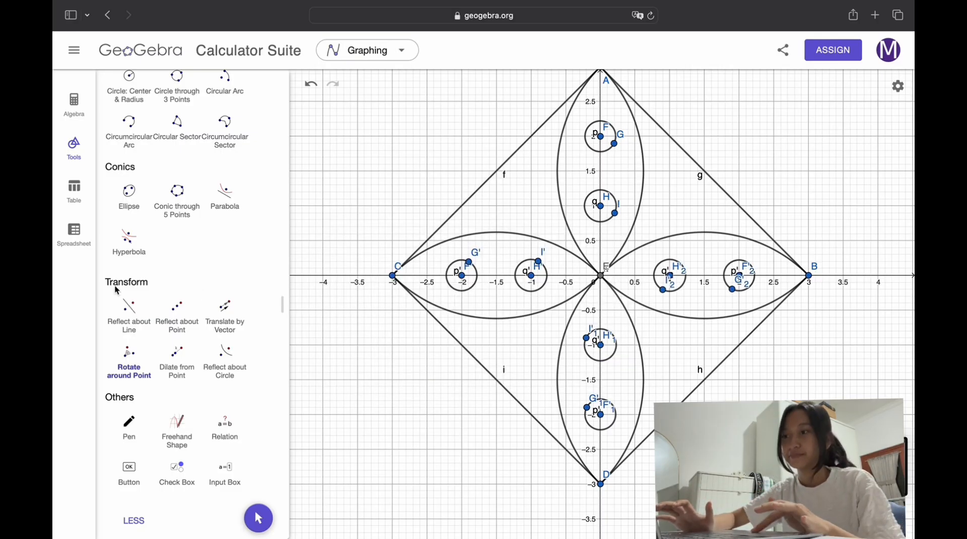
Step: Plot points at (-2, 1), (-2, 2), (-1, 2), (1, 2), (2, 2) and on side AB at about (1.9, 1.1)
scroll(116, 290, "up", 10)
left_click(185, 115)
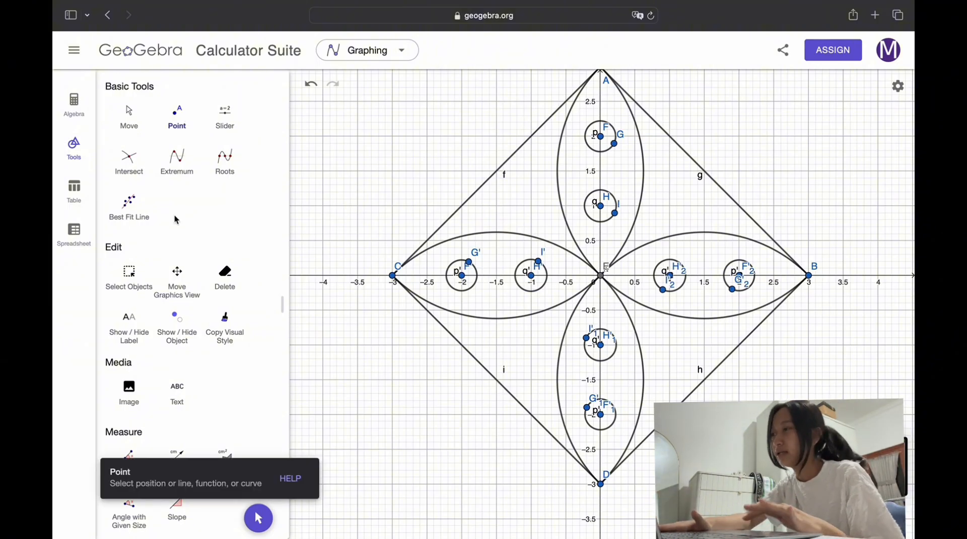
scroll(510, 223, "down", 5)
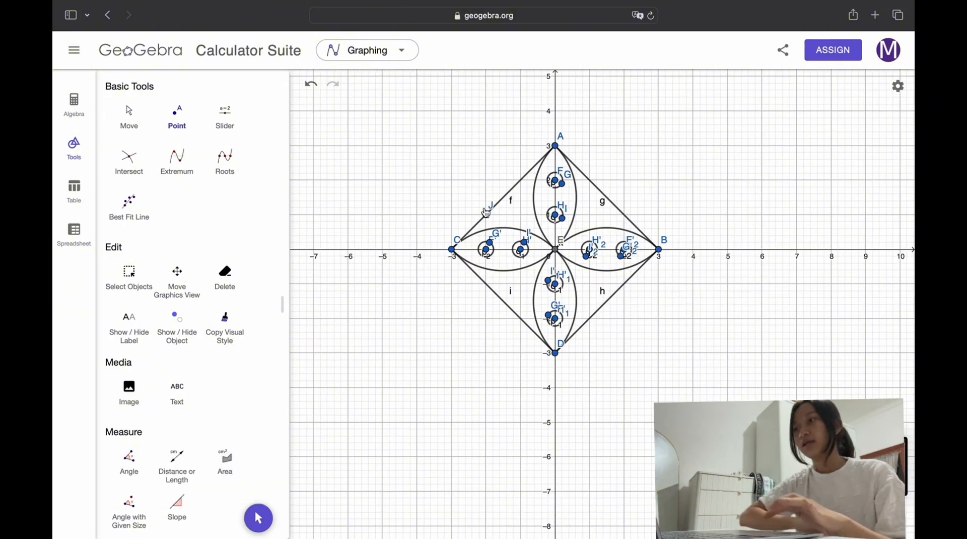
left_click(486, 180)
left_click(590, 180)
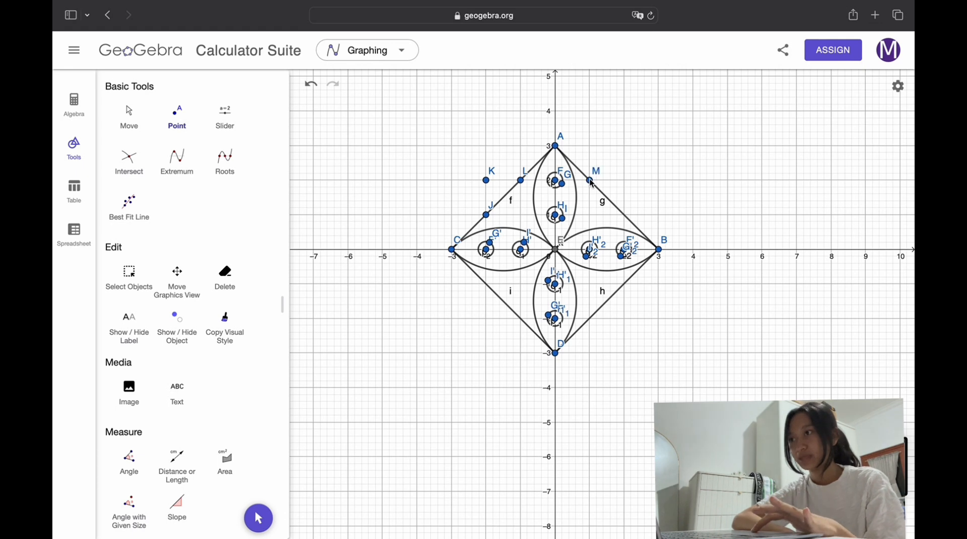
left_click(625, 180)
left_click(622, 212)
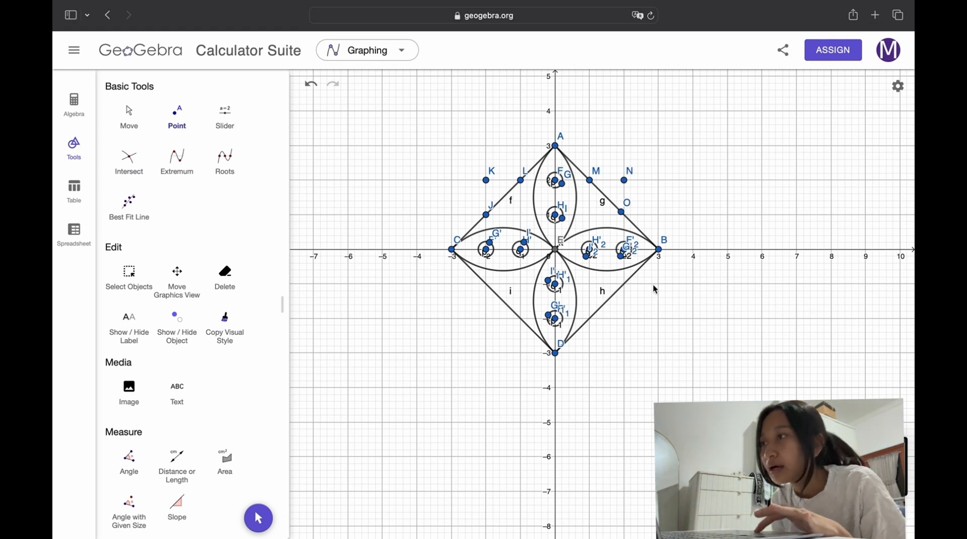
Step: Plot points at (2, -1), (2, -2), (1, -2), (-1, -2), (-2, -2) and (-2, -1) around the diamond's lower half
left_click(625, 285)
left_click(624, 318)
left_click(591, 319)
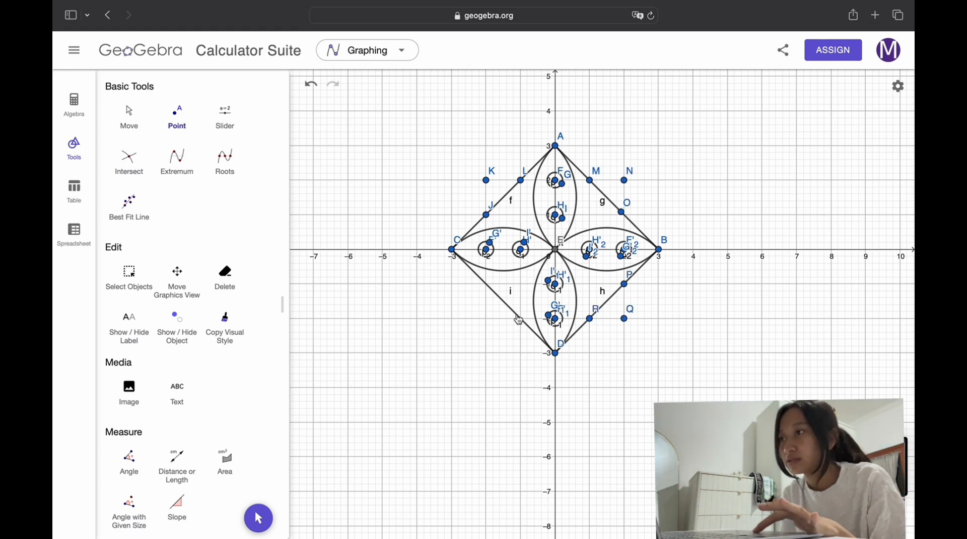
left_click(521, 318)
left_click(486, 319)
left_click(486, 285)
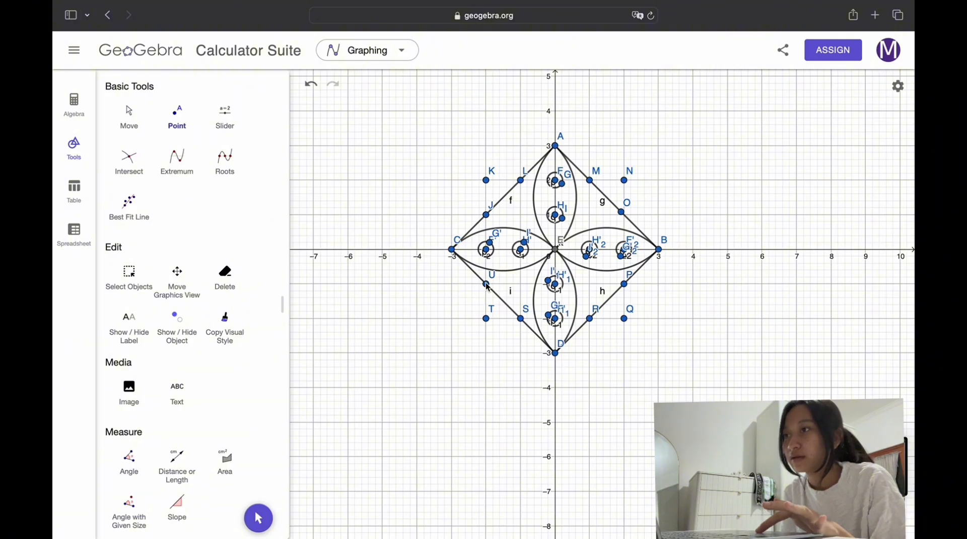
Step: Draw segments J to K, K to L, M to N and N to O to form corner triangles on the diamond's upper sides
scroll(126, 312, "down", 10)
left_click(130, 333)
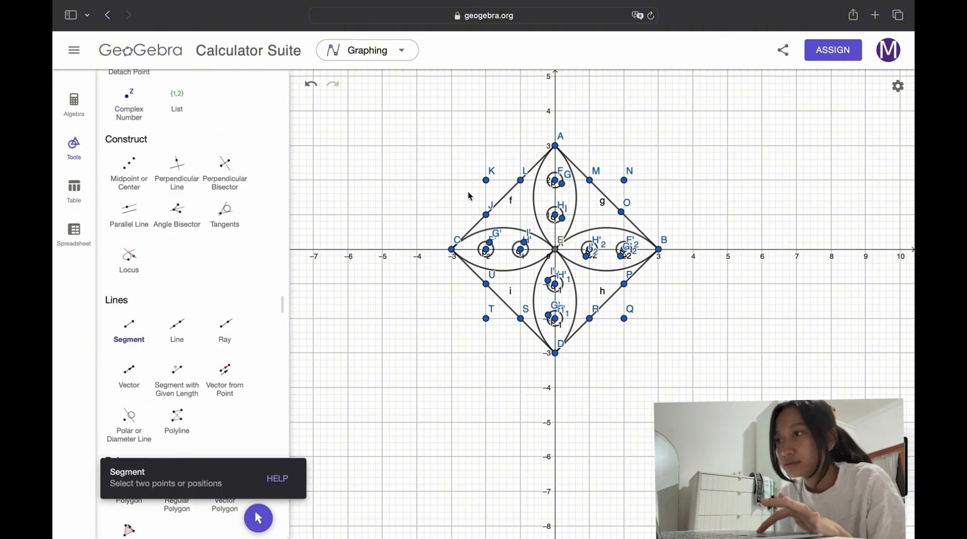
left_click(486, 215)
left_click(486, 180)
left_click(486, 180)
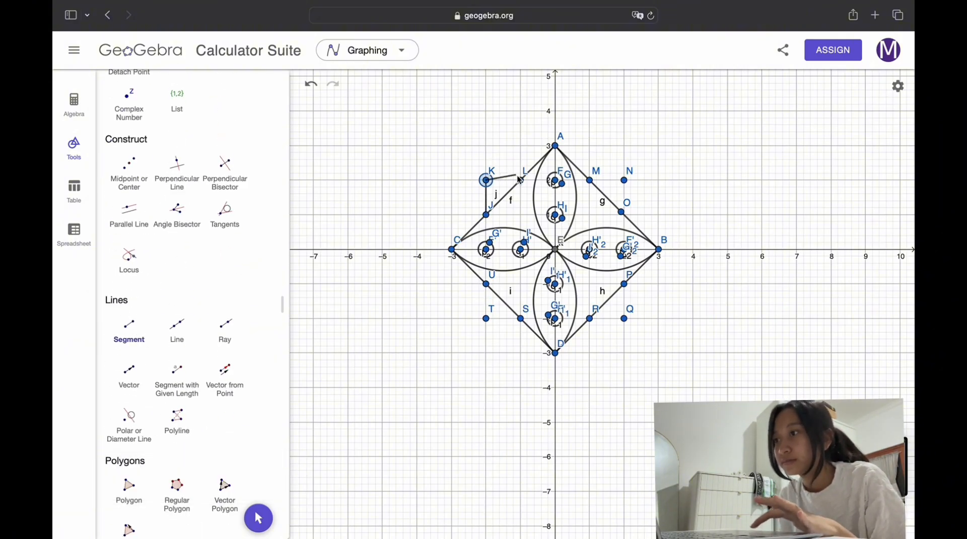
left_click(520, 180)
left_click(590, 180)
left_click(624, 180)
left_click(624, 180)
left_click(622, 212)
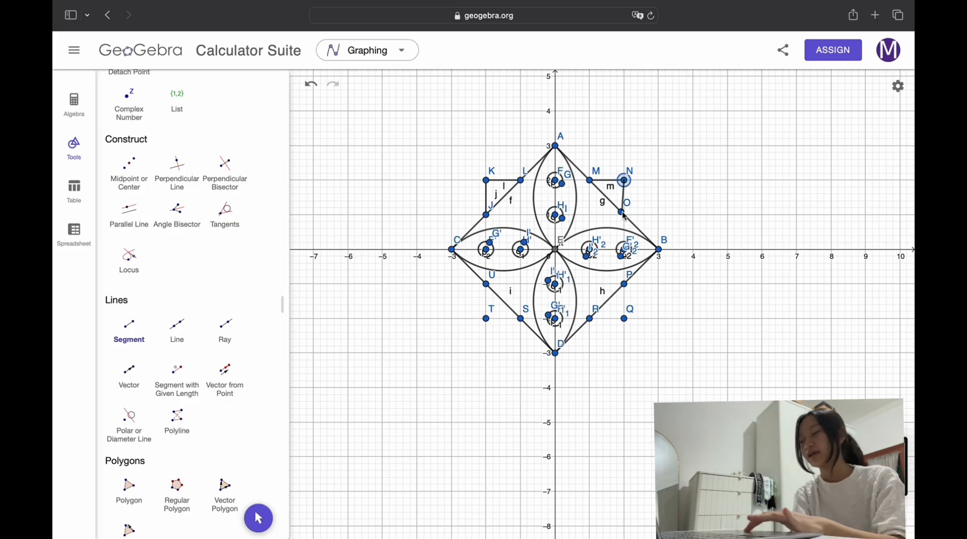
Step: Draw segments P to Q, Q to R, U to T and T to S to form corner triangles on the diamond's lower sides
left_click(624, 284)
left_click(624, 318)
left_click(624, 319)
left_click(590, 318)
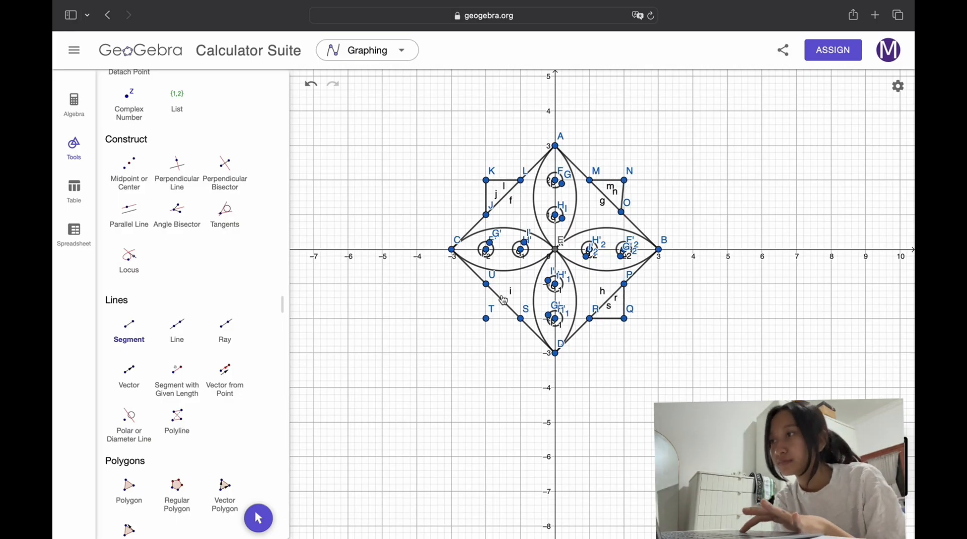
left_click(486, 284)
left_click(486, 318)
left_click(486, 318)
left_click(521, 319)
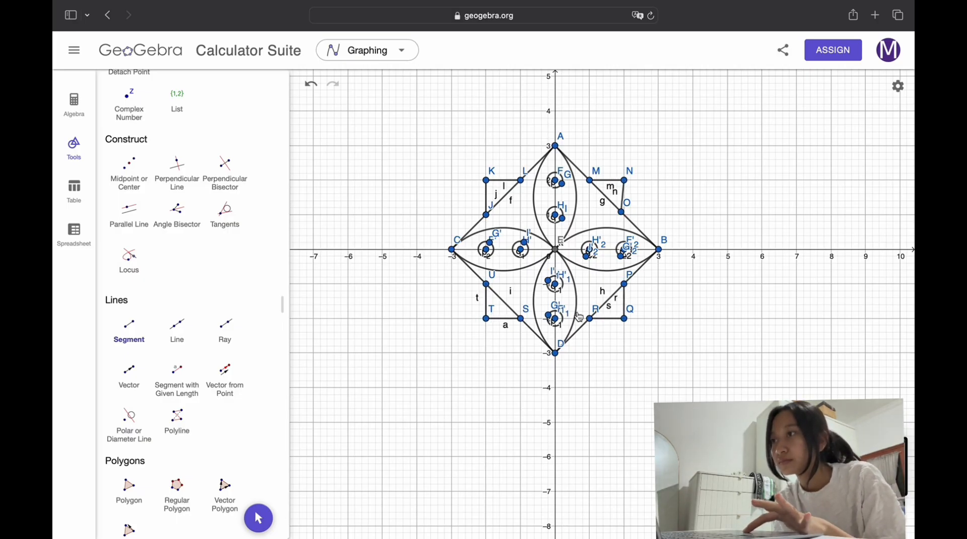
Step: Hide the construction points of the diamond and its corner triangles, plus several points belonging to the small circles
scroll(171, 380, "down", 5)
scroll(166, 380, "up", 15)
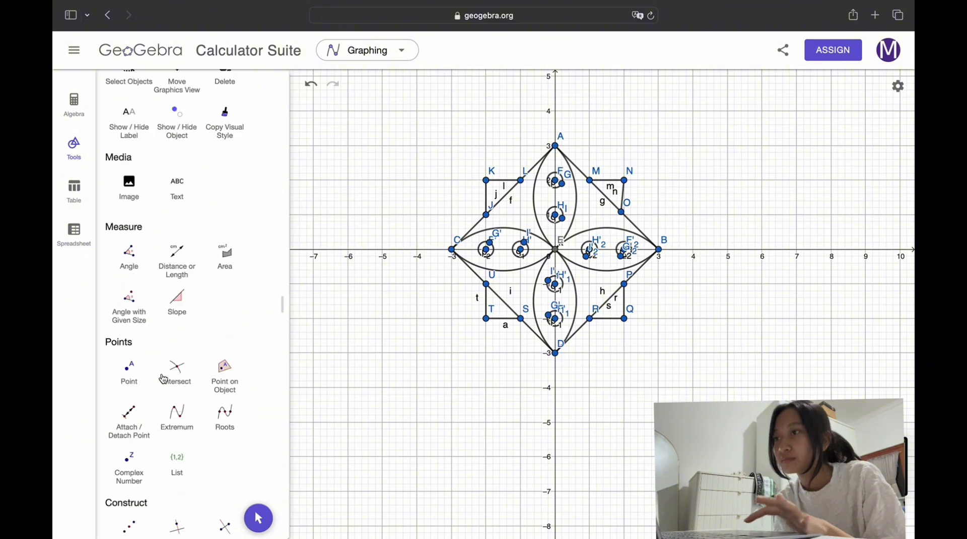
left_click(176, 325)
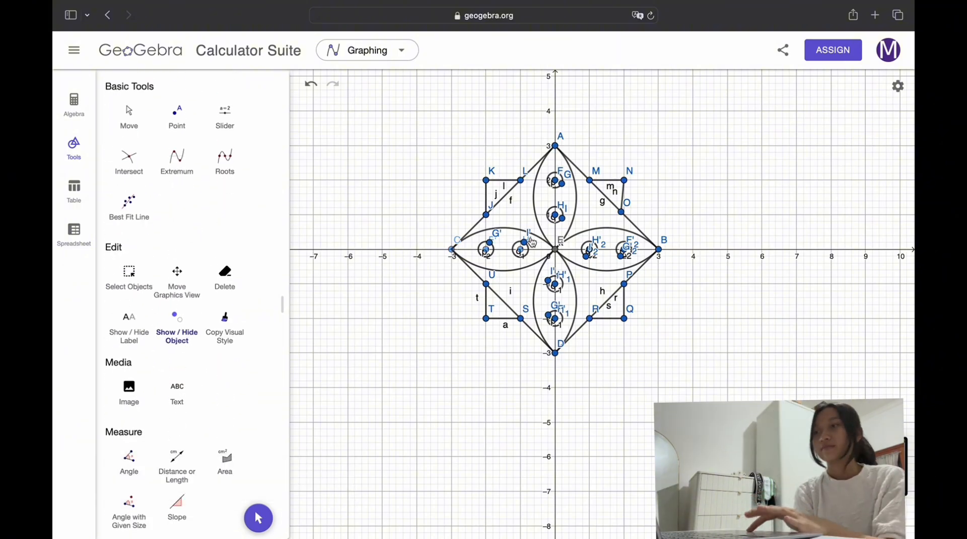
left_click(487, 180)
left_click(487, 215)
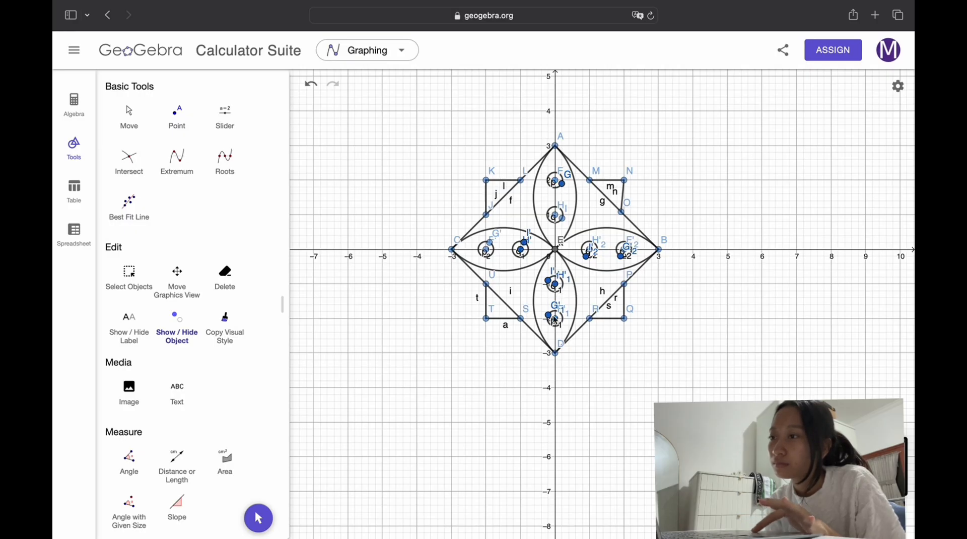
scroll(594, 248, "down", 3)
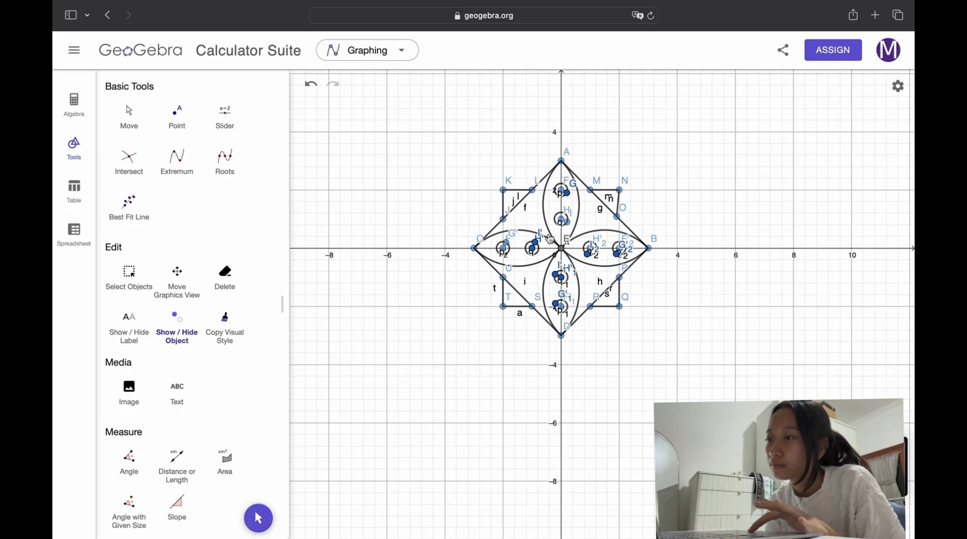
scroll(550, 238, "up", 3)
scroll(555, 232, "down", 4)
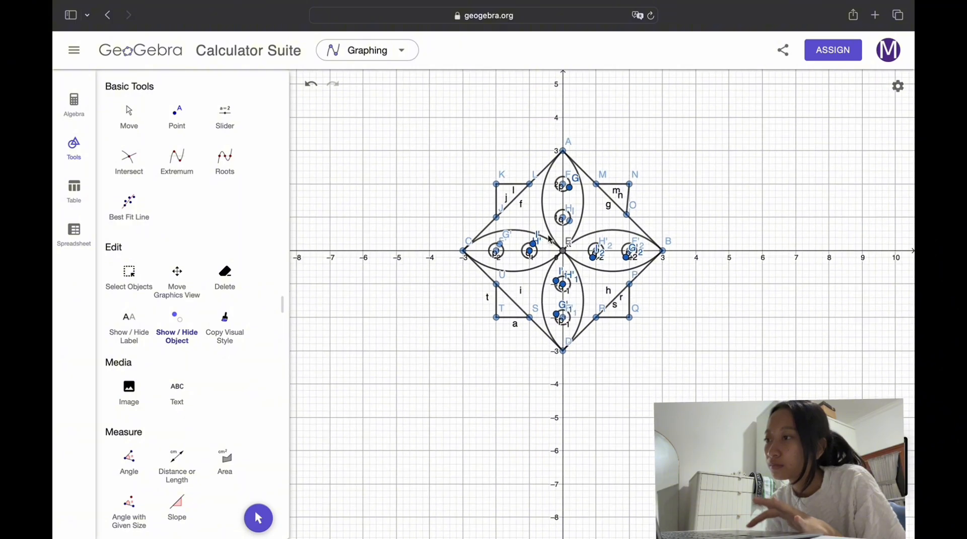
scroll(552, 229, "up", 4)
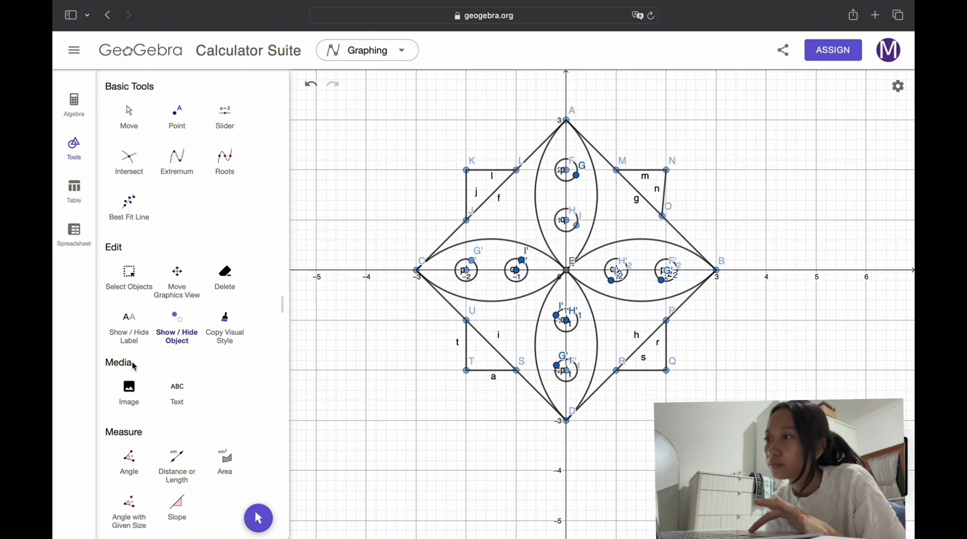
Step: Draw two semicircles through the centre, one from (-2, 2) to (-2, -2) and one from (2, -2) to (2, 2)
scroll(233, 287, "down", 10)
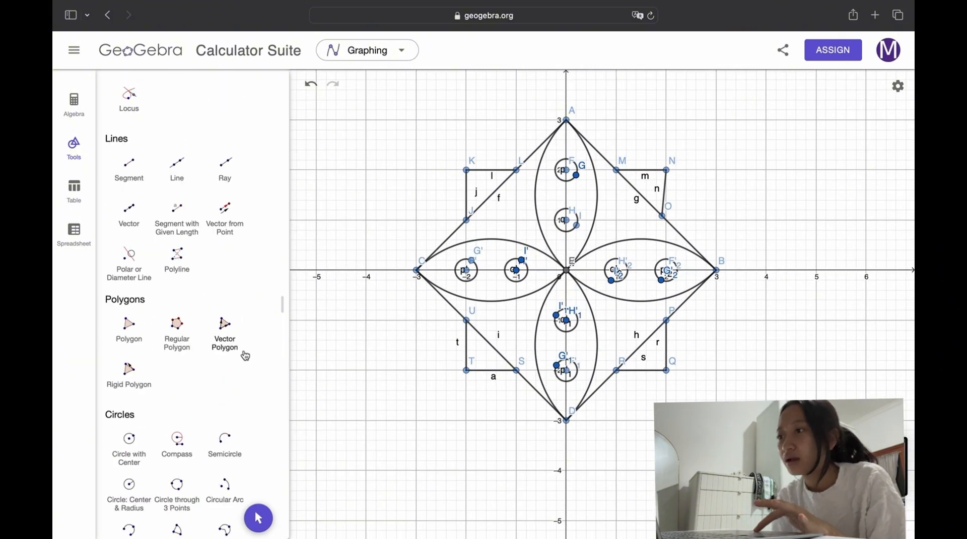
left_click(227, 409)
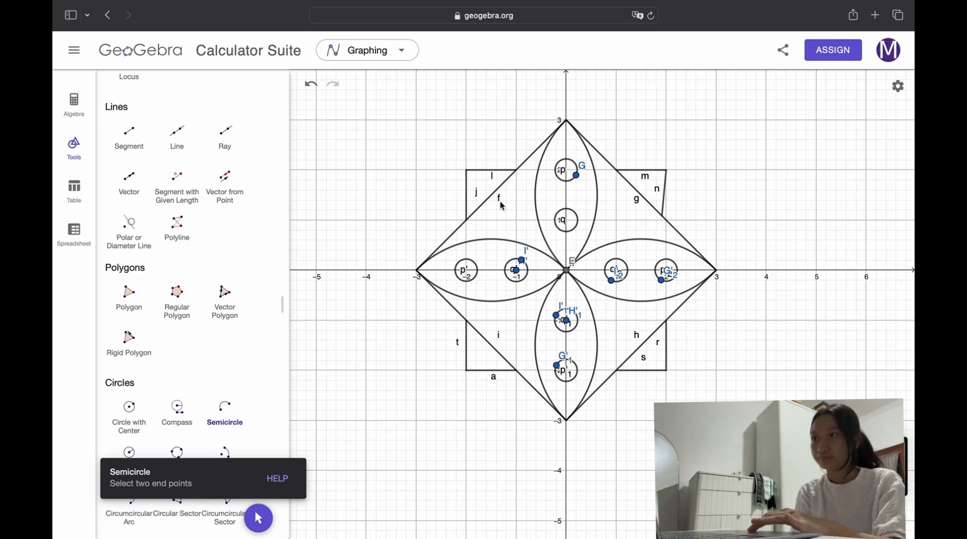
scroll(502, 206, "down", 3)
left_click(479, 179)
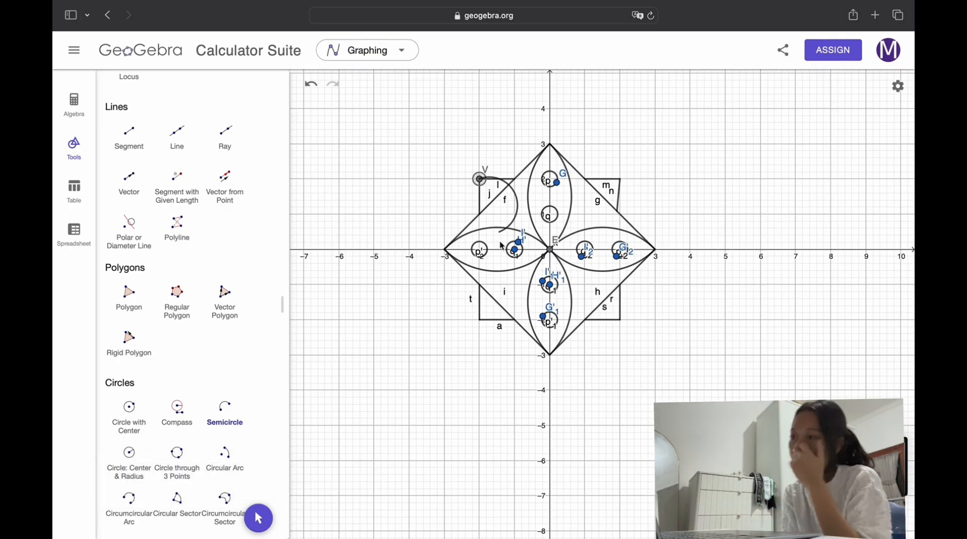
left_click(481, 319)
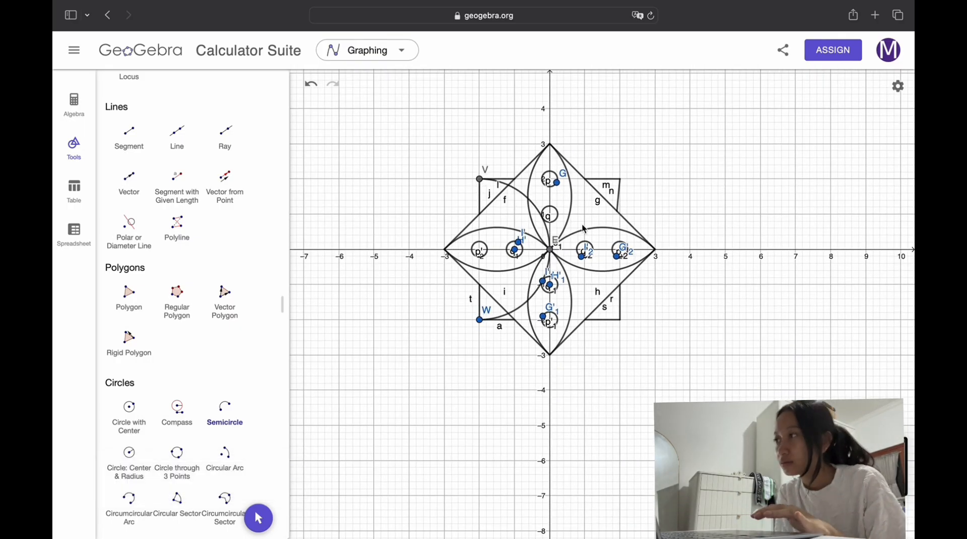
left_click(619, 320)
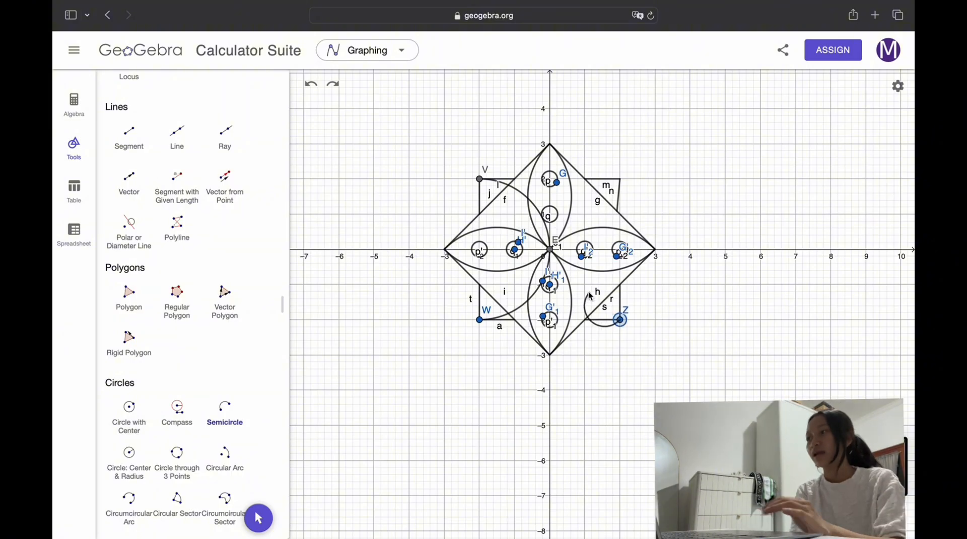
left_click(619, 179)
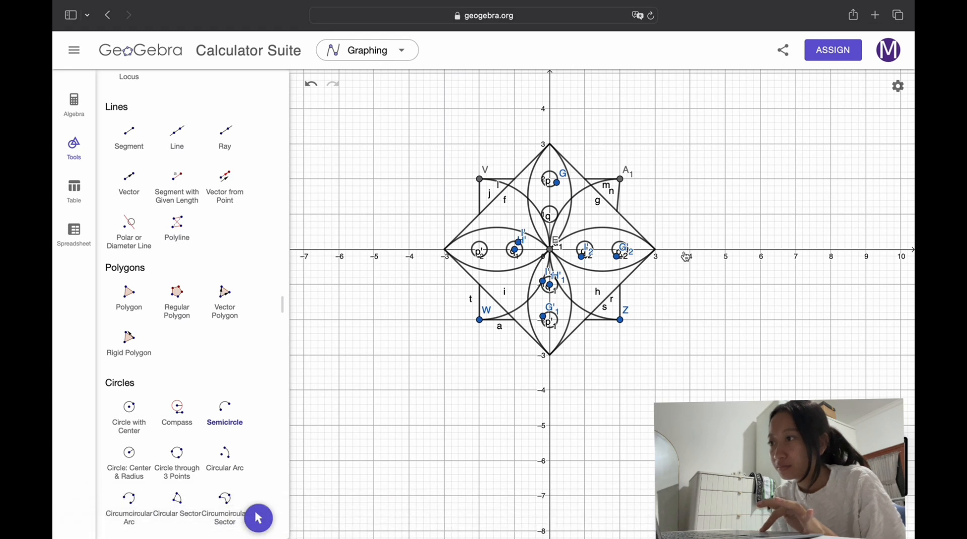
Step: Colour segments j and n, the outer sides of the two upper corner triangles, yellow
scroll(686, 257, "up", 3)
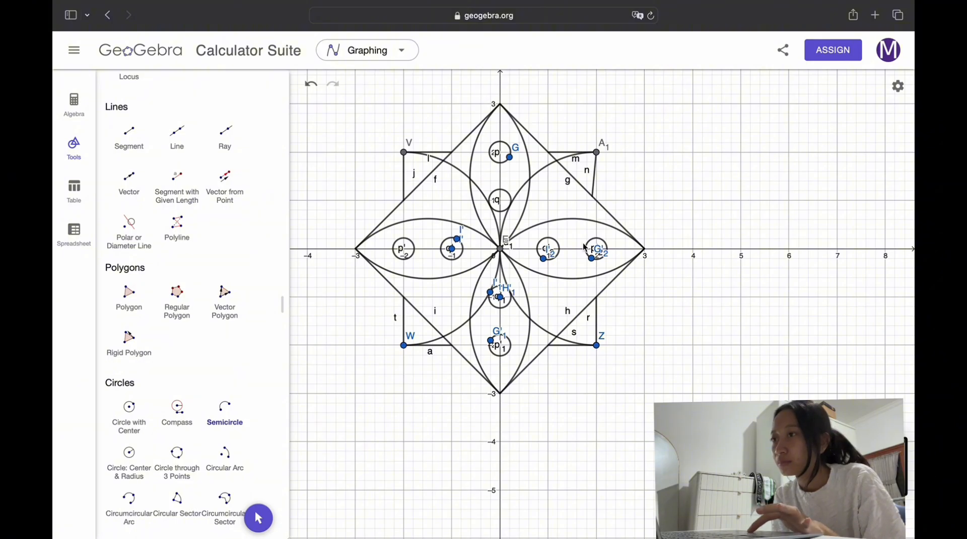
scroll(584, 248, "down", 3)
scroll(439, 208, "up", 3)
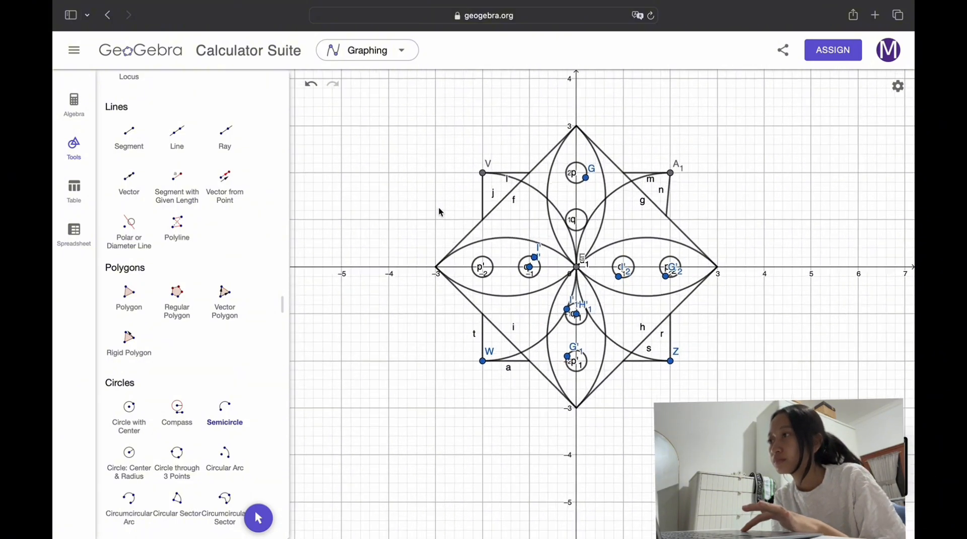
scroll(158, 164, "up", 10)
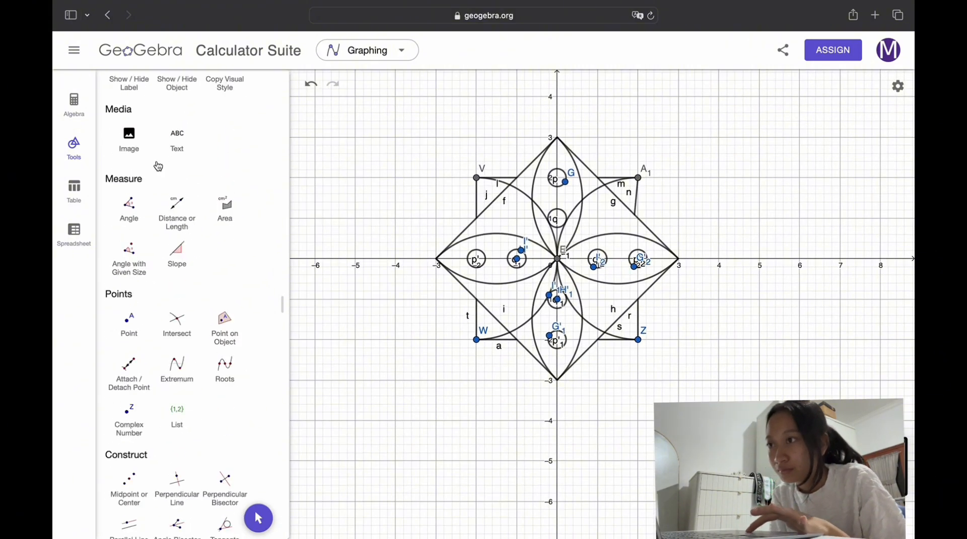
left_click(134, 123)
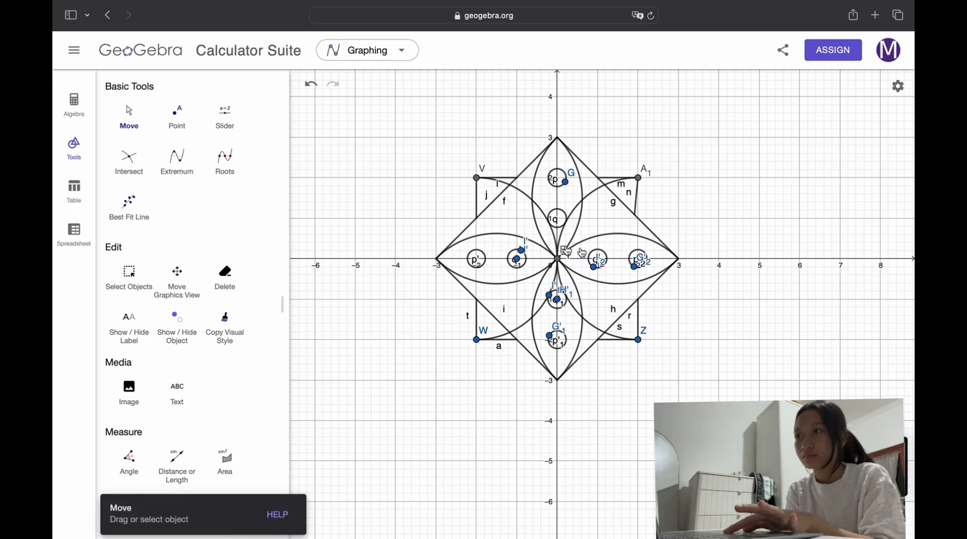
double_click(480, 201)
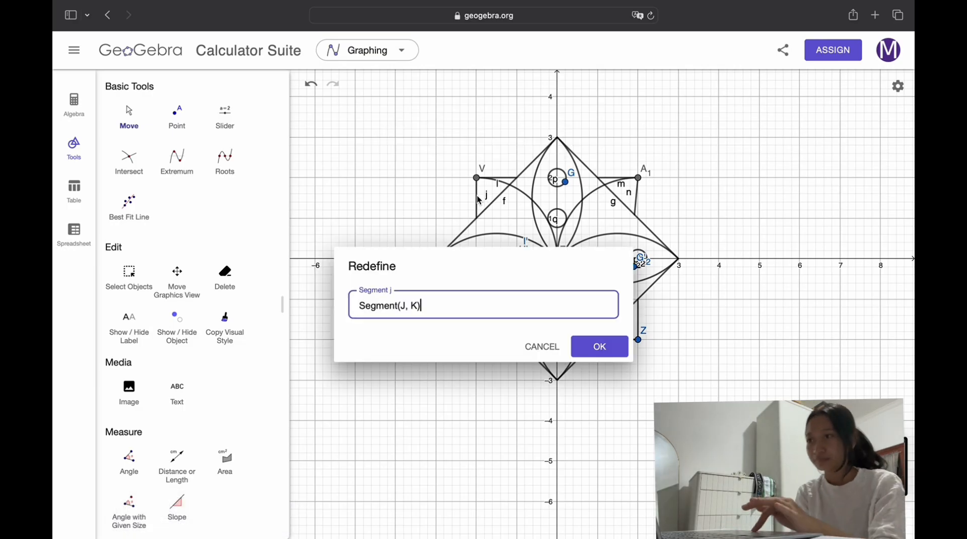
key("Escape")
left_click(479, 195)
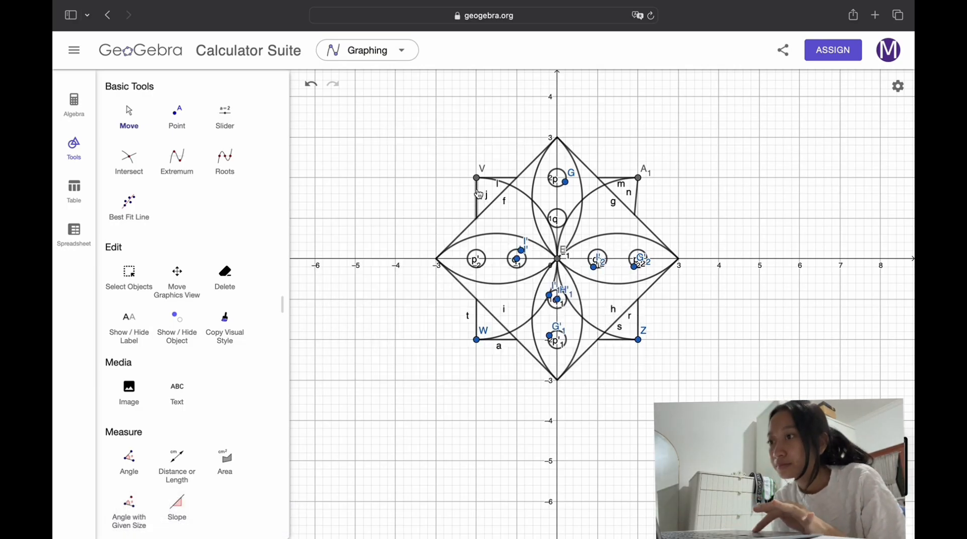
left_click(391, 142)
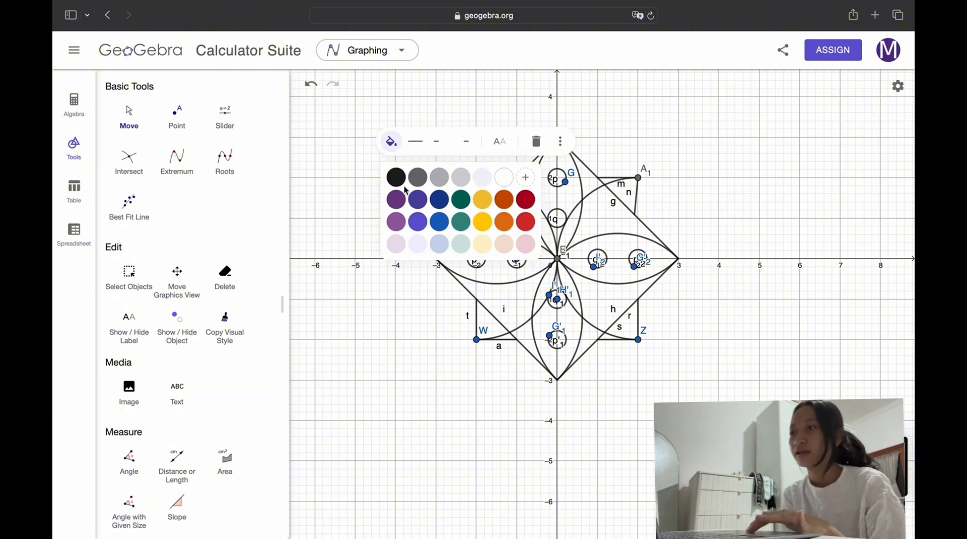
left_click(483, 218)
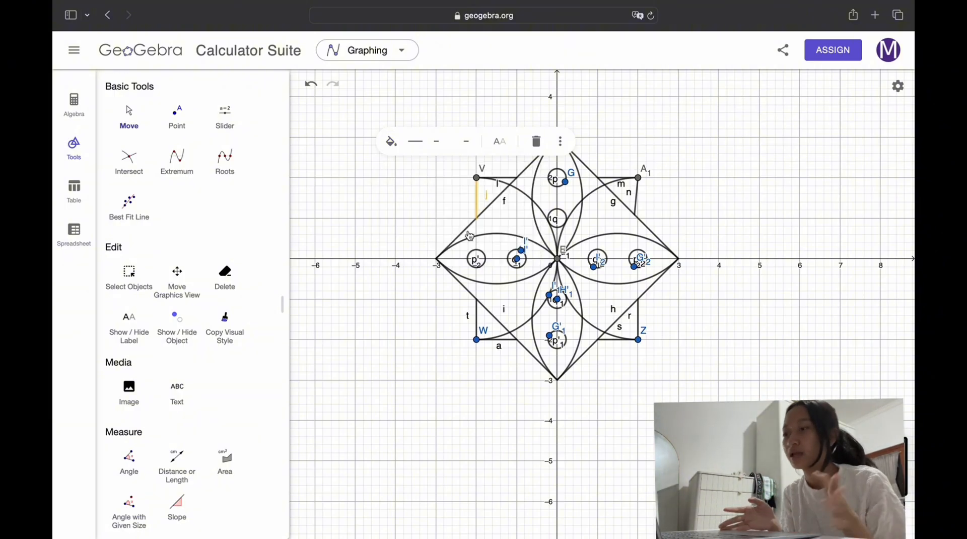
left_click(638, 199)
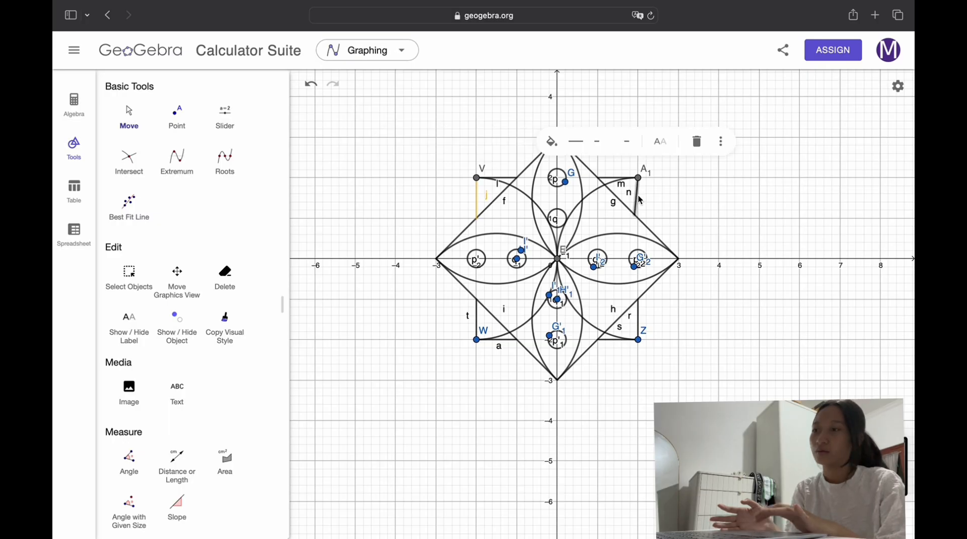
left_click(552, 141)
left_click(640, 206)
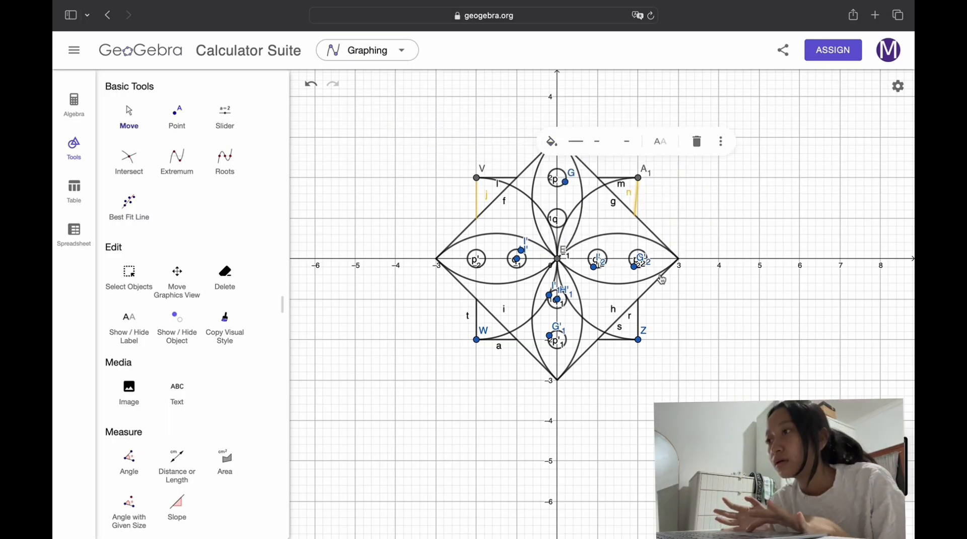
Step: Colour the curve forming the left petal's lower edge and the top petal's right edge purple
left_click(546, 267)
left_click(451, 101)
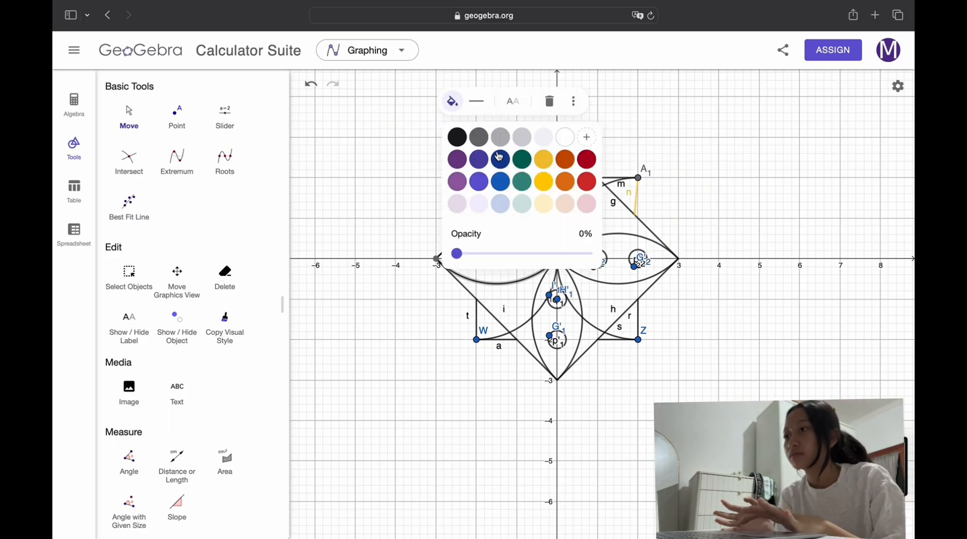
left_click(458, 183)
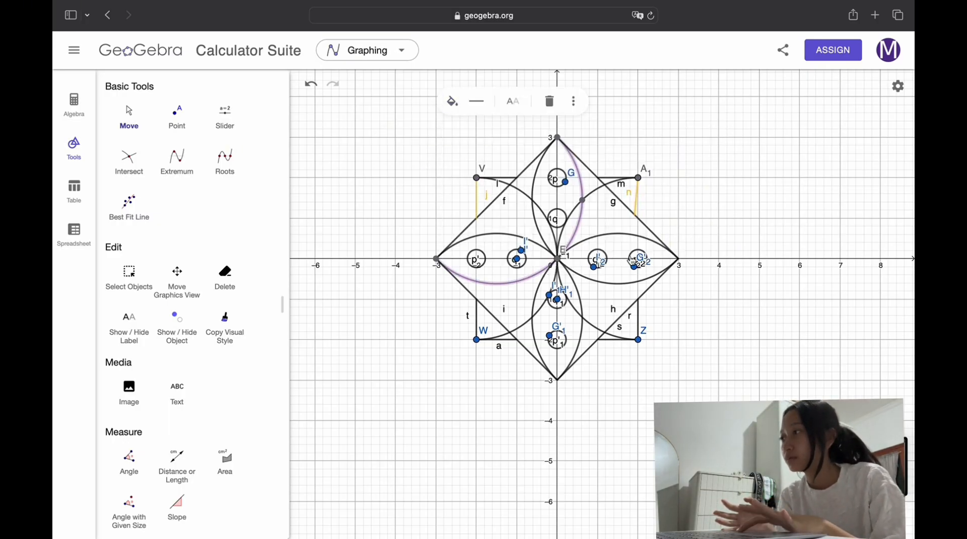
Step: Colour the curve forming the left petal's upper edge and the bottom petal's right edge light purple
left_click(546, 249)
left_click(452, 189)
left_click(461, 277)
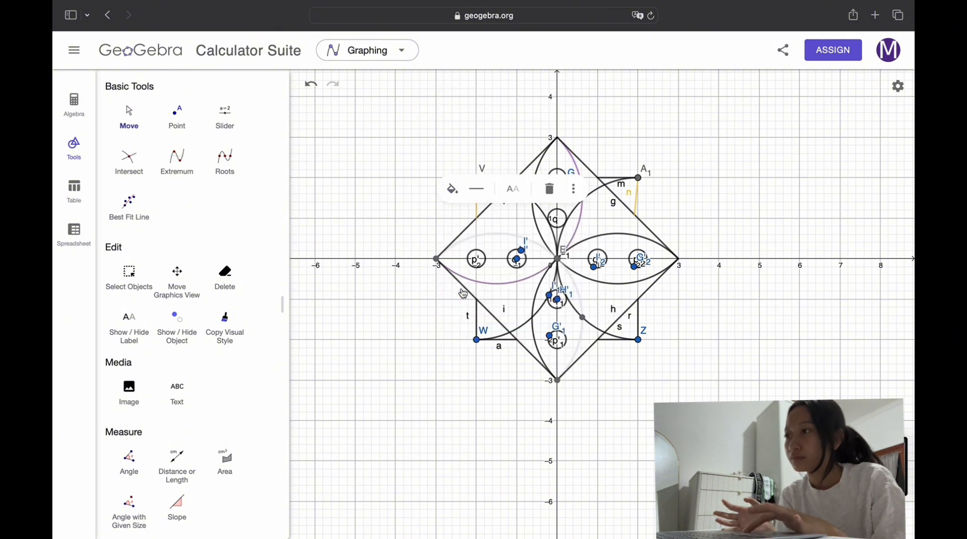
Step: Colour the curves forming the right petal's upper edge, the left petal's upper edge and the right petal's lower edge purple
left_click(593, 243)
left_click(540, 189)
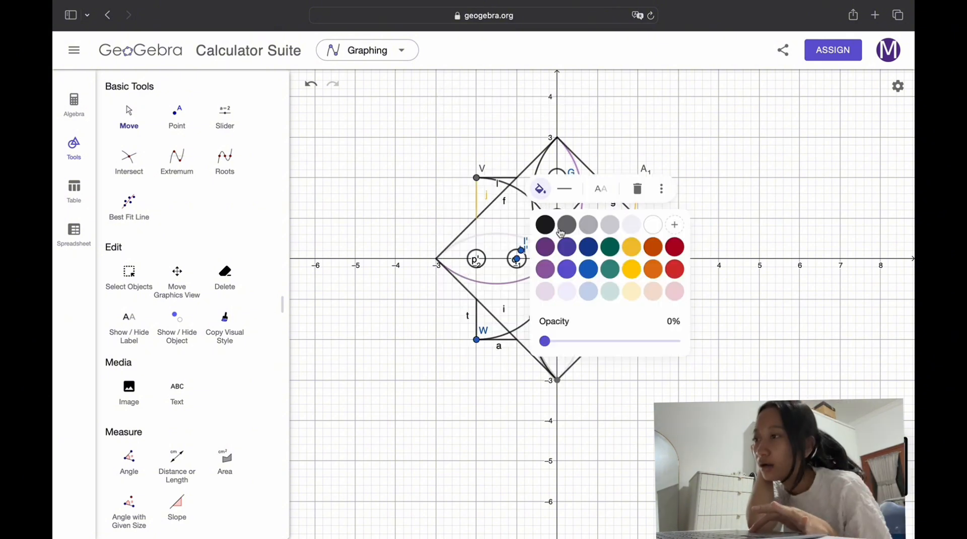
left_click(549, 250)
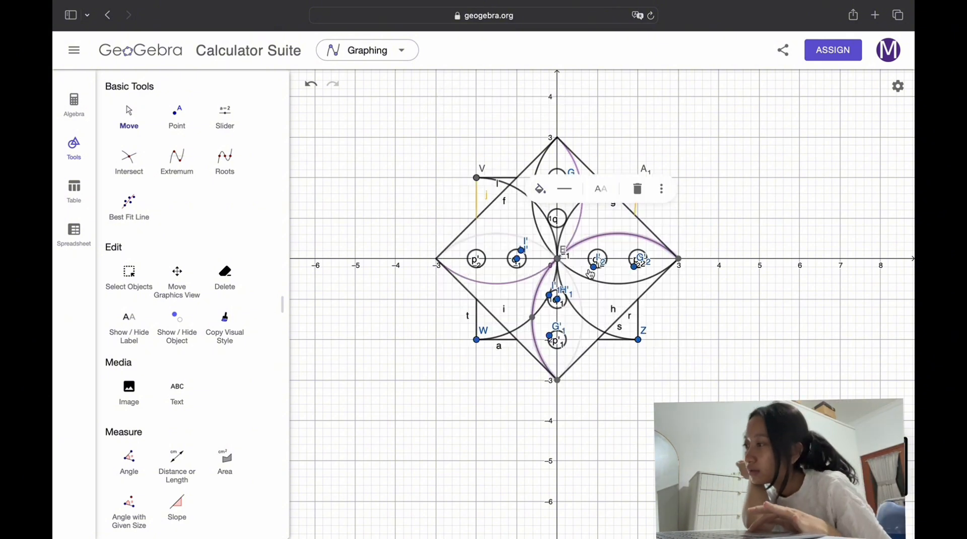
left_click(535, 245)
left_click(453, 190)
left_click(461, 276)
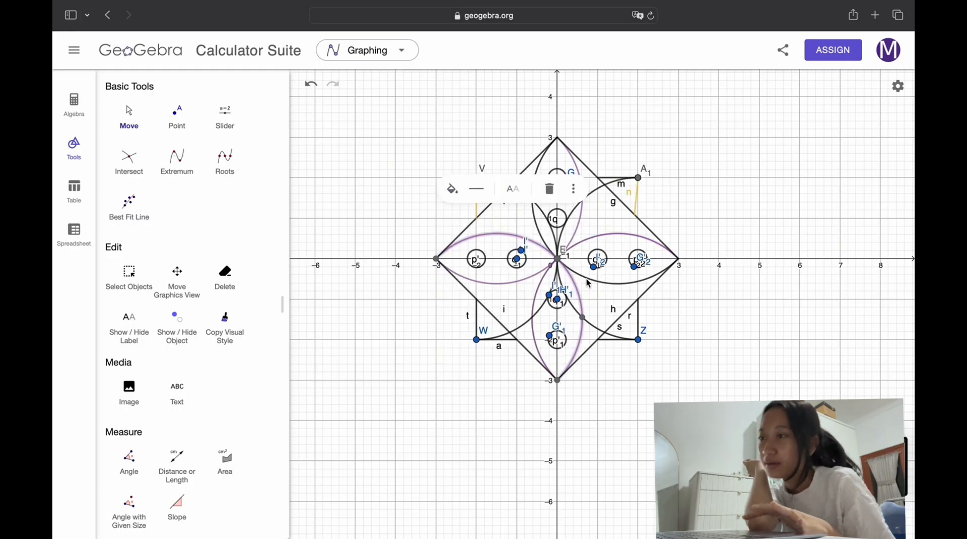
left_click(618, 288)
left_click(540, 102)
left_click(549, 163)
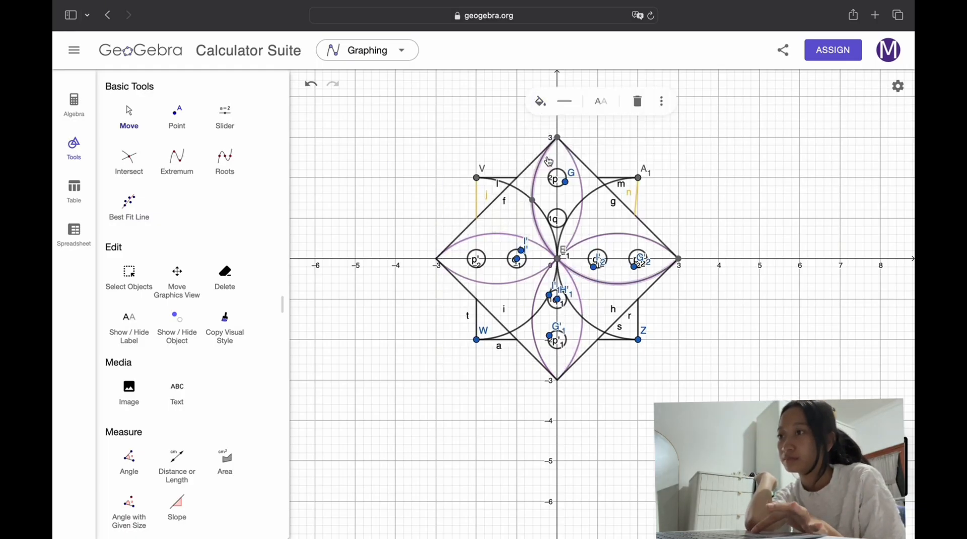
Step: Colour segments h and i, the two lower sides of the diamond, purple
left_click(521, 331)
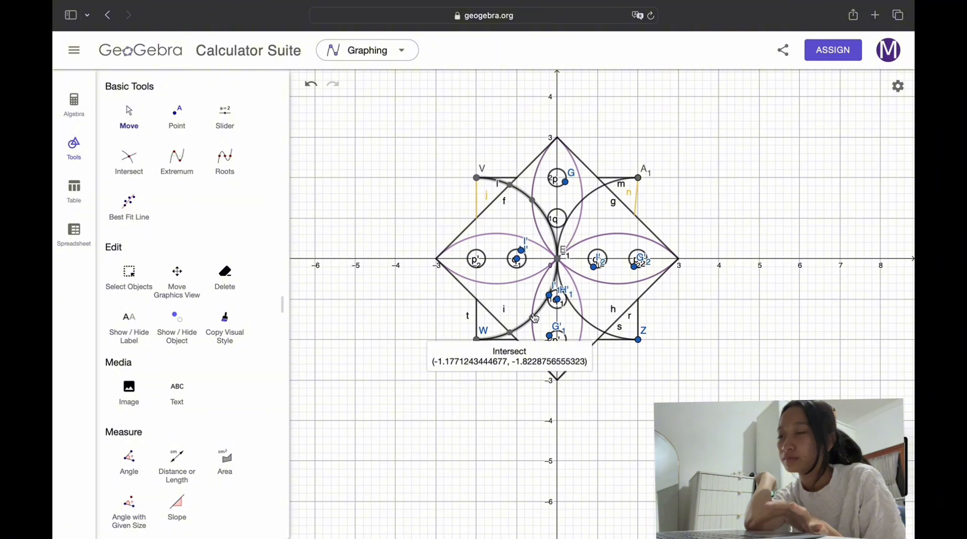
left_click(535, 318)
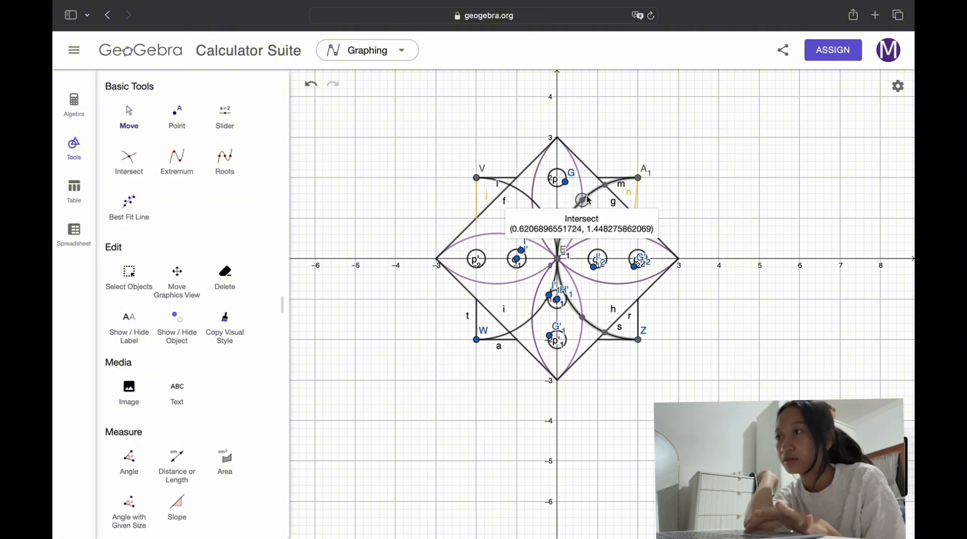
left_click(571, 370)
left_click(534, 222)
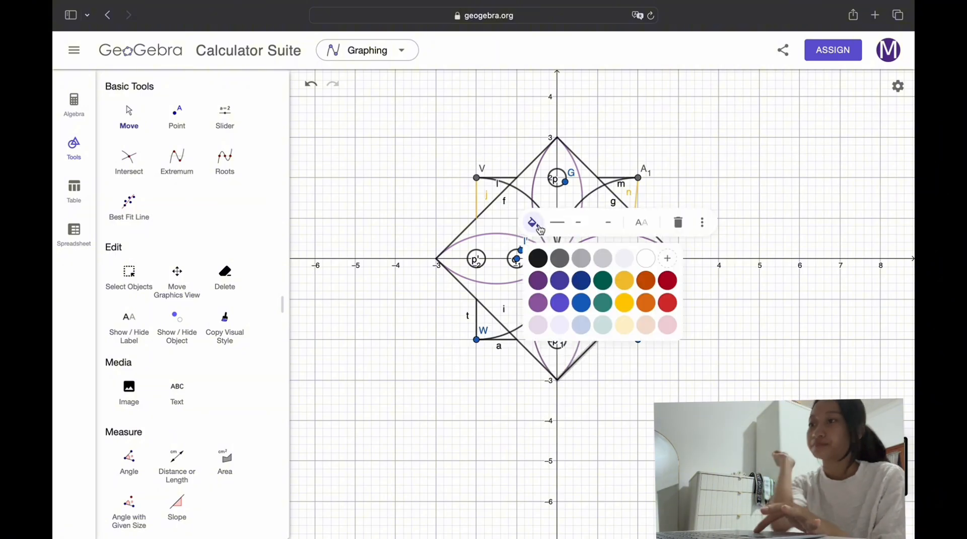
left_click(538, 303)
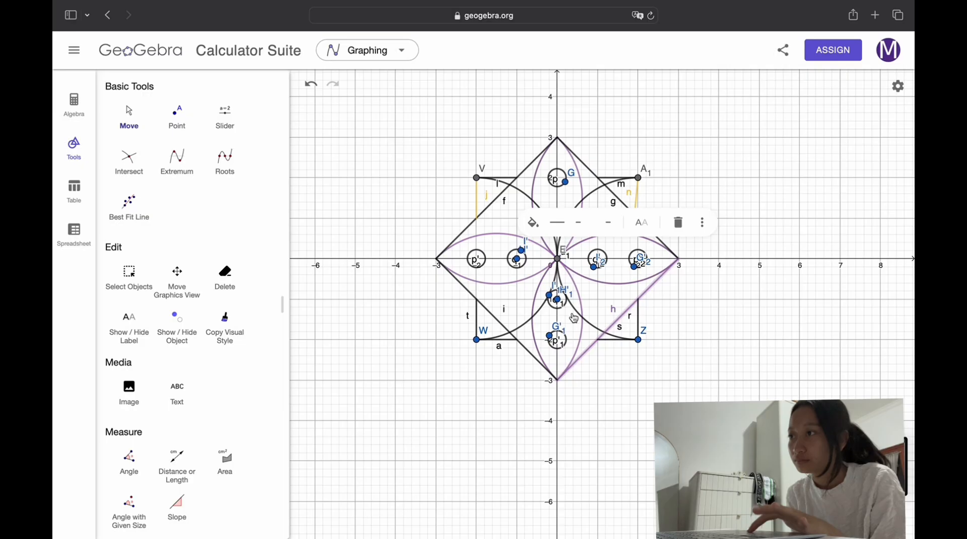
left_click(513, 333)
left_click(411, 222)
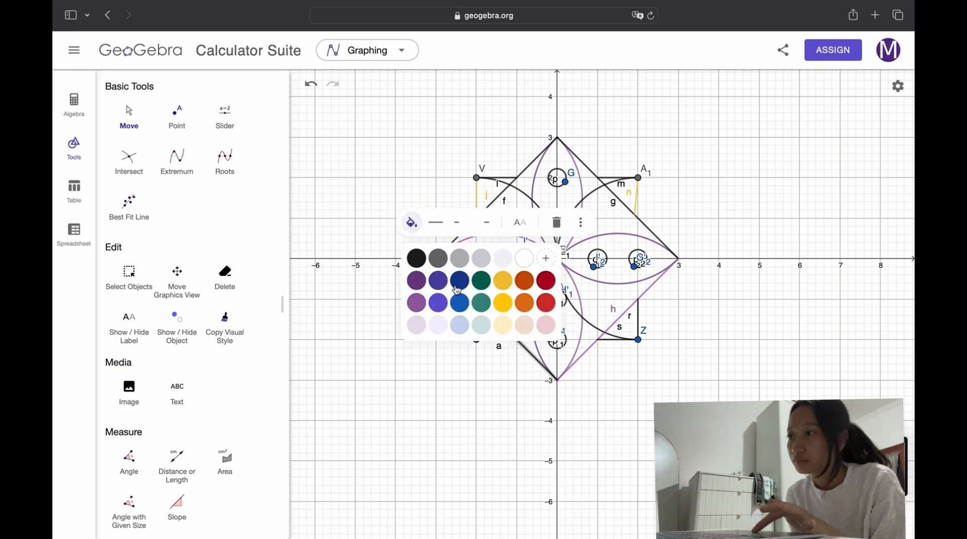
left_click(420, 303)
Step: Colour segments g and f, the two upper sides of the diamond, purple
left_click(587, 168)
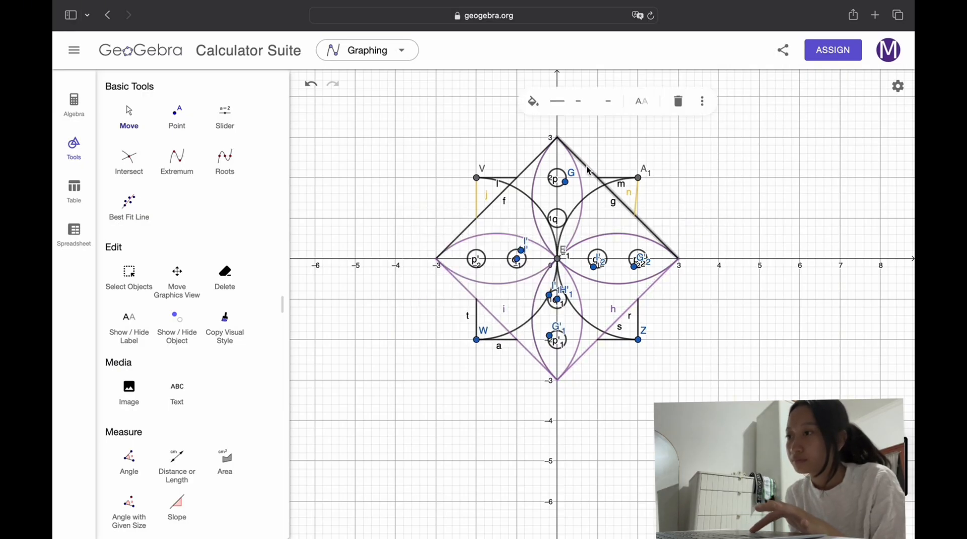
left_click(532, 101)
left_click(541, 180)
key("Escape")
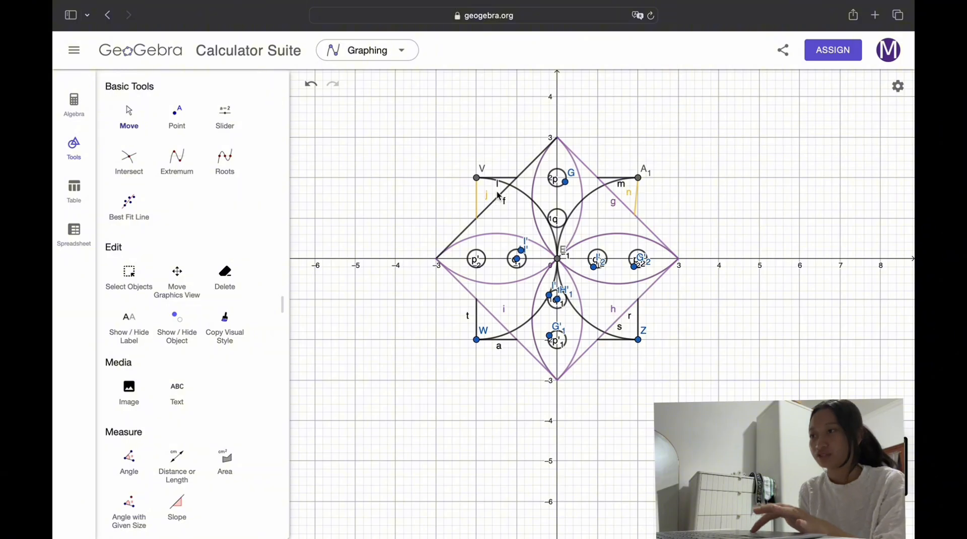
left_click(530, 169)
left_click(412, 102)
left_click(422, 183)
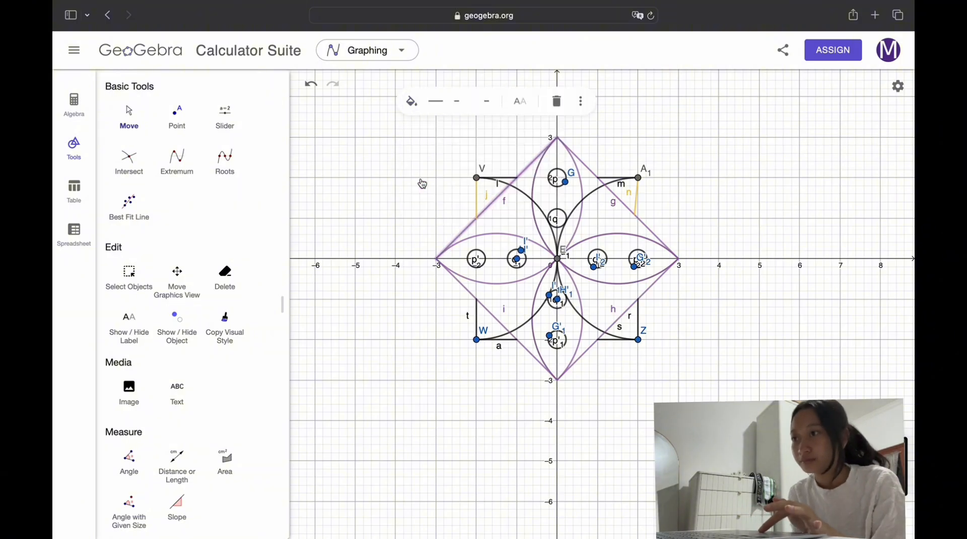
Step: Colour segments t and r, the vertical outer sides of the two lower corner triangles, yellow
left_click(479, 325)
left_click(392, 263)
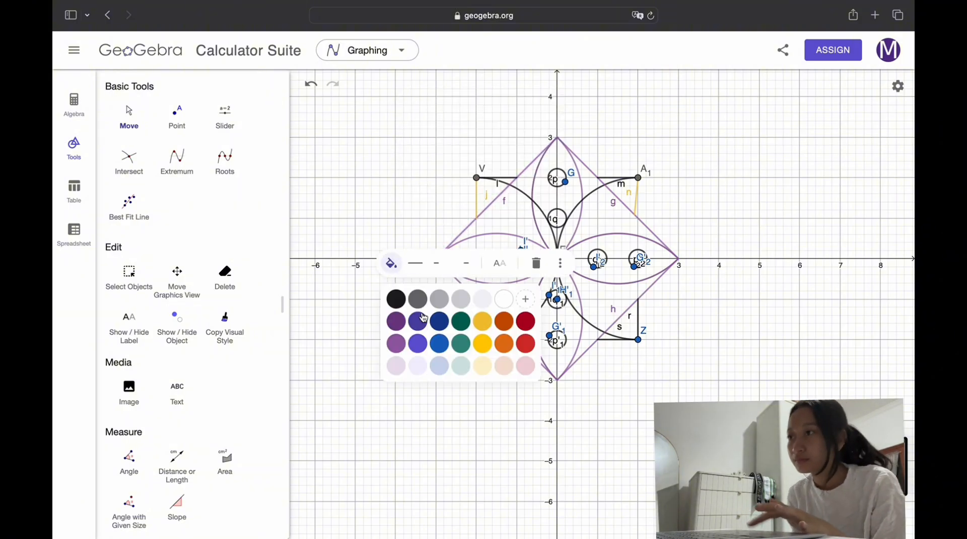
left_click(484, 346)
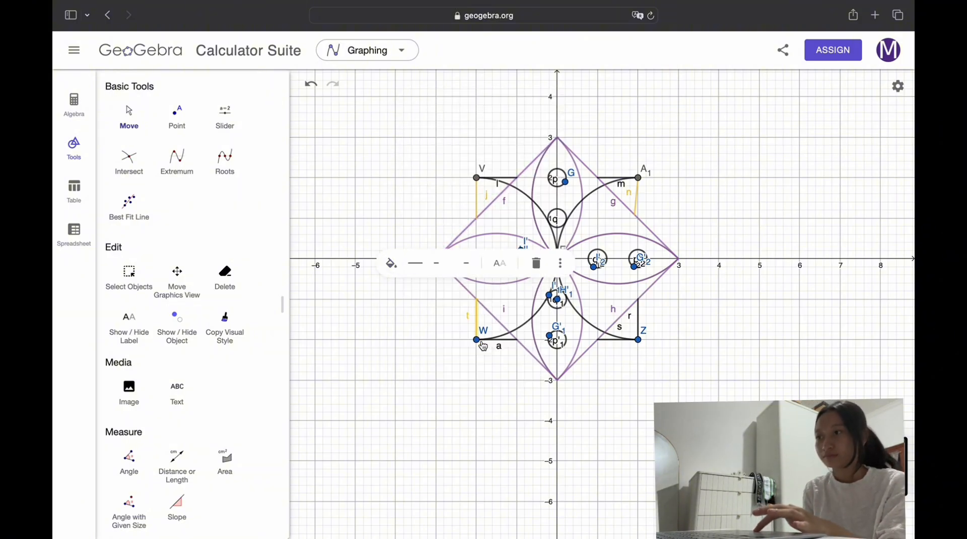
left_click(639, 320)
left_click(553, 263)
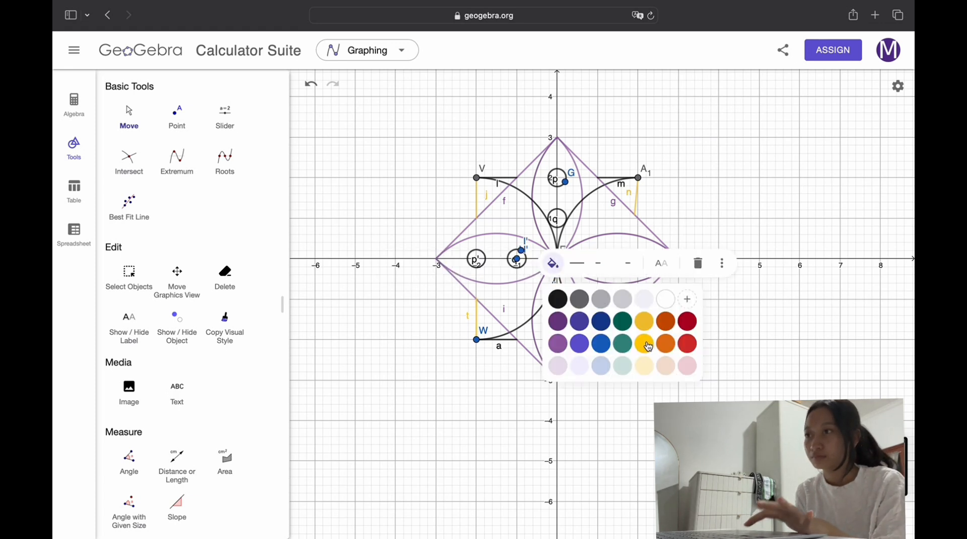
left_click(648, 346)
Step: Colour segments s and a, the horizontal sides of the two lower corner triangles, yellow
left_click(609, 341)
left_click(533, 304)
left_click(630, 392)
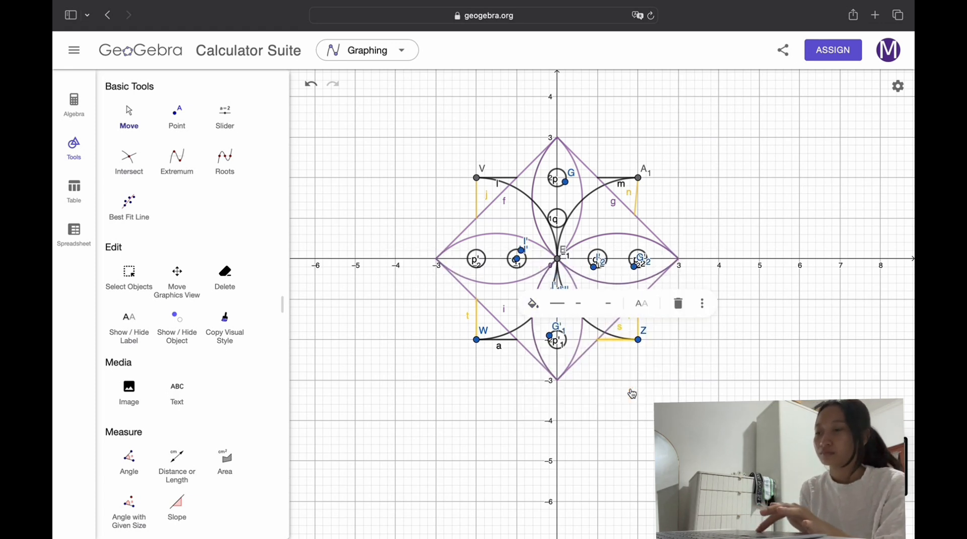
left_click(505, 345)
left_click(413, 306)
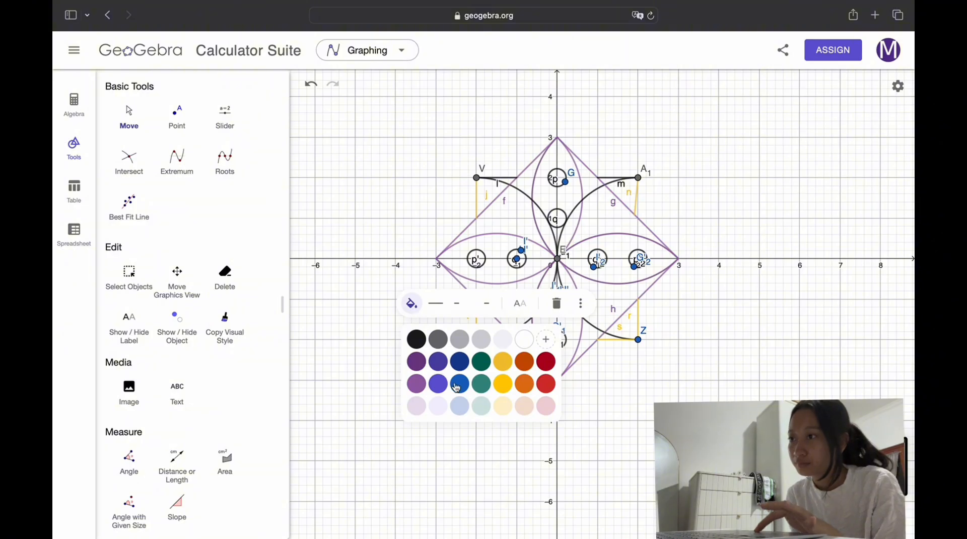
left_click(502, 384)
left_click(627, 370)
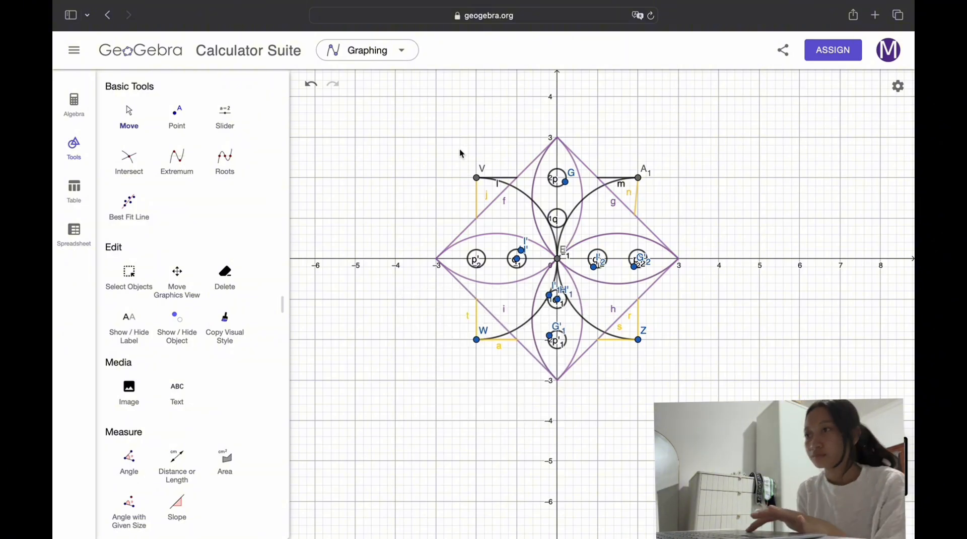
Step: Save the construction online to GeoGebra under a title made of "geogebra" and the author's nickname
scroll(460, 152, "down", 2)
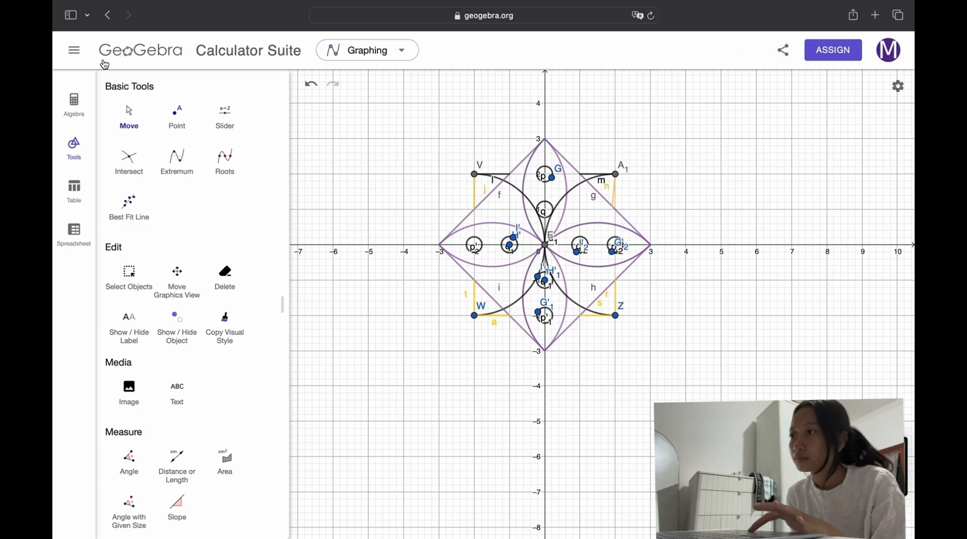
left_click(75, 51)
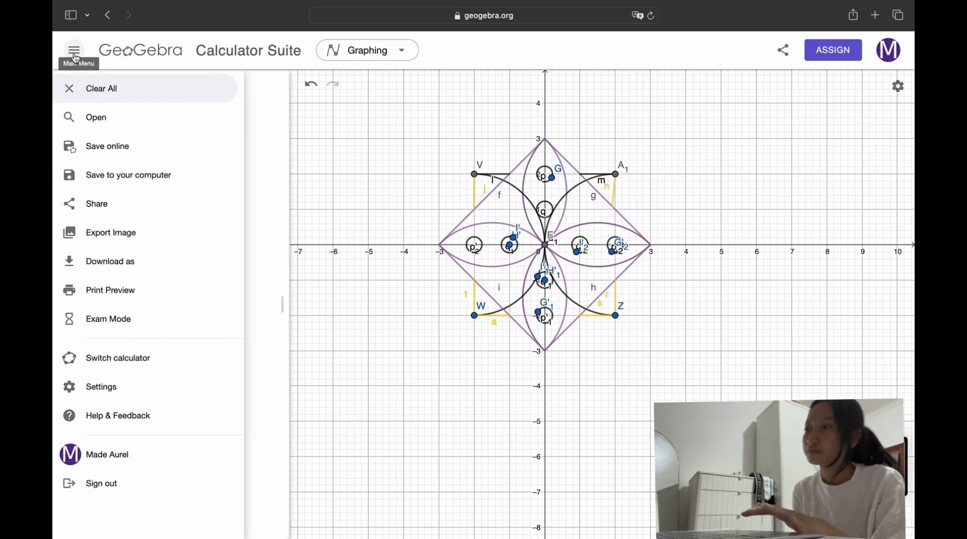
left_click(141, 152)
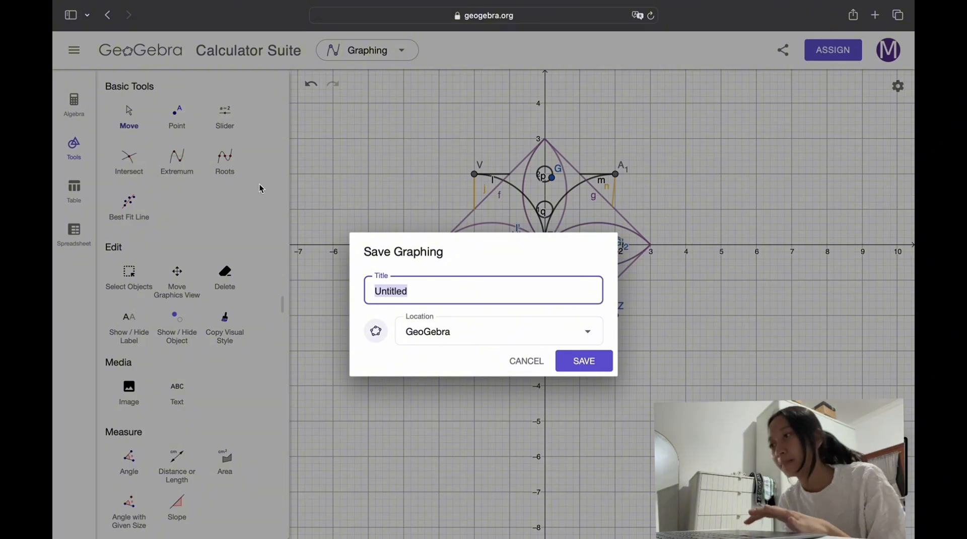
key("BackSpace")
type("g")
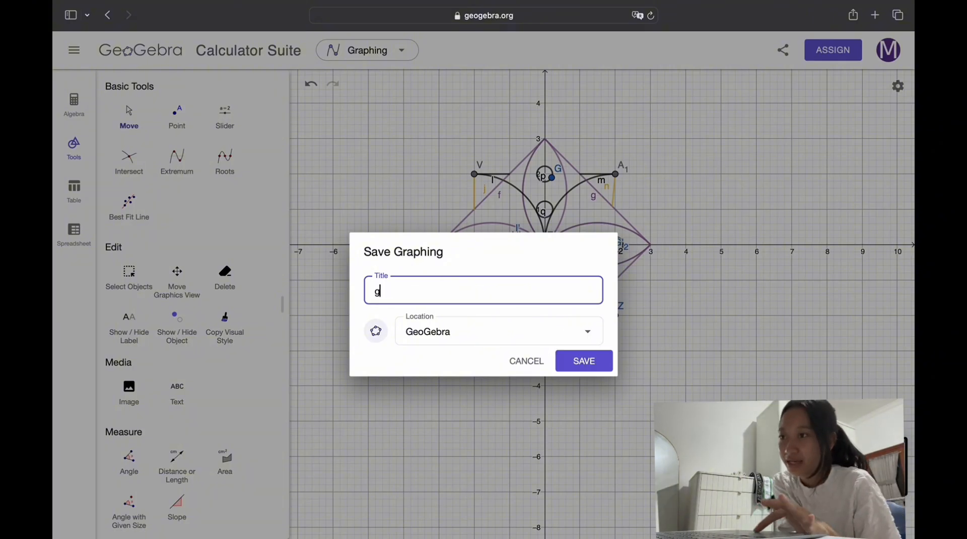
type("eogebr")
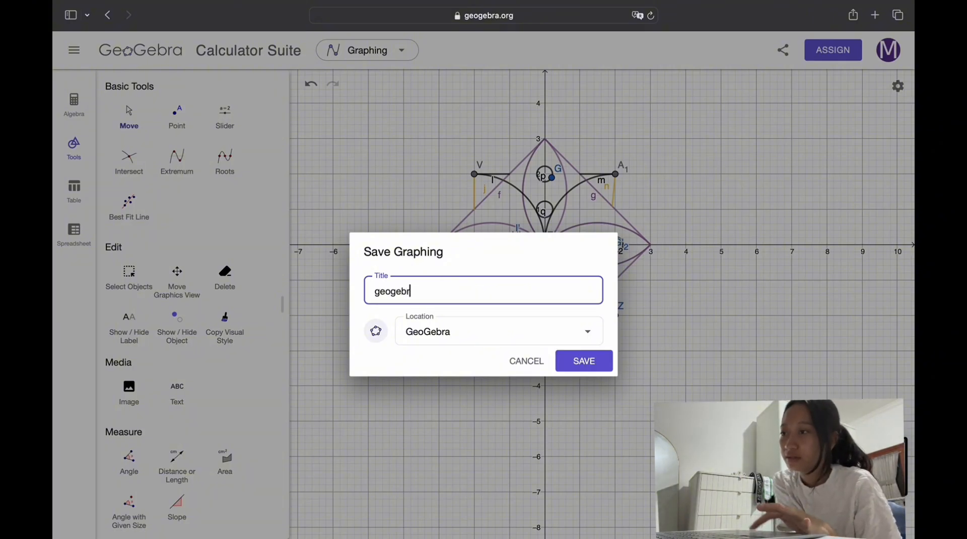
type("a ugel")
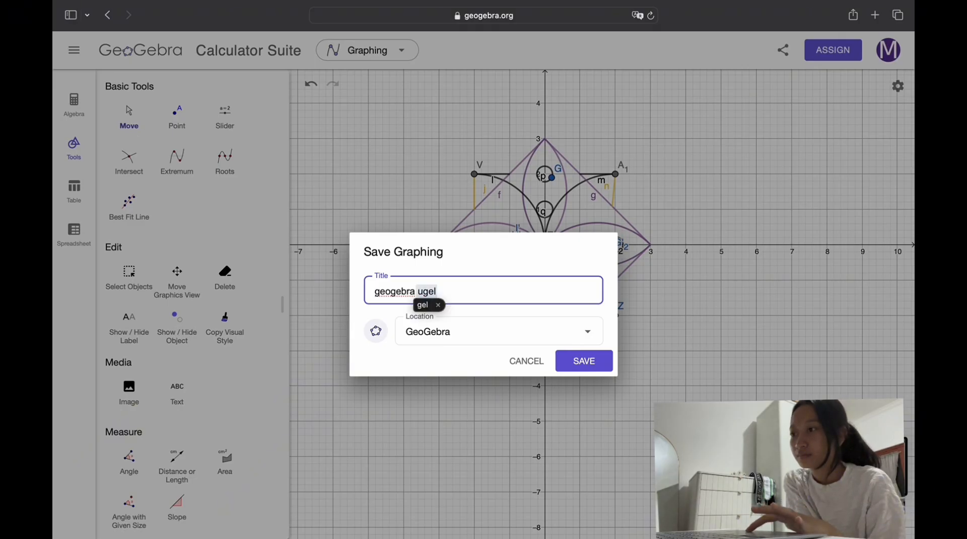
key("BackSpace")
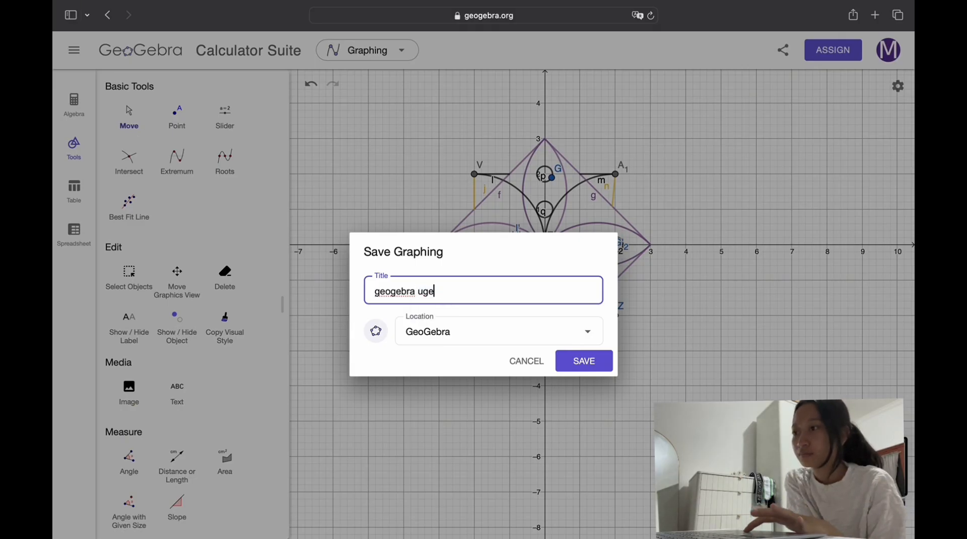
type("k")
left_click(578, 361)
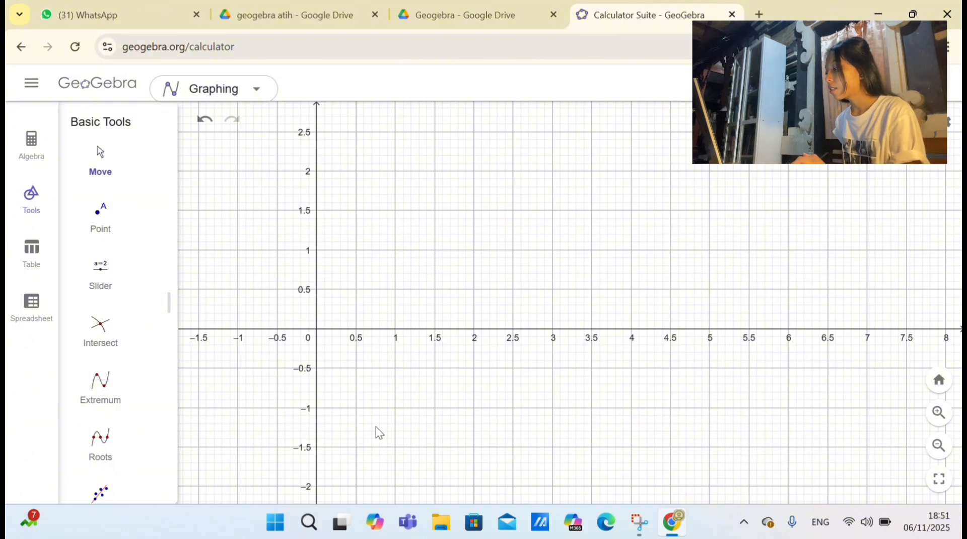
Step: On a blank graph, draw two ellipses sharing a focus at the origin, with second foci at (1, 0) and (4, 0), each passing just below its second focus
scroll(103, 304, "down", 4)
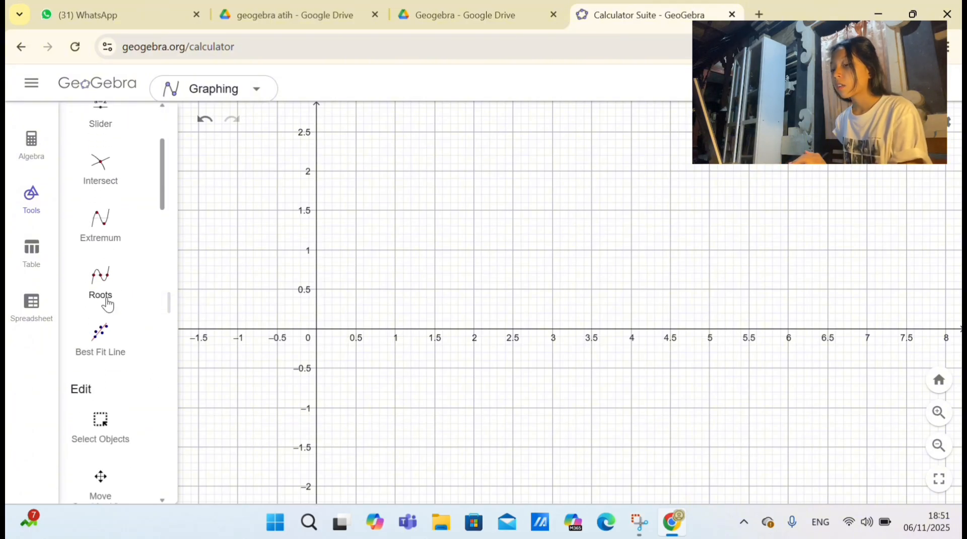
scroll(107, 304, "down", 10)
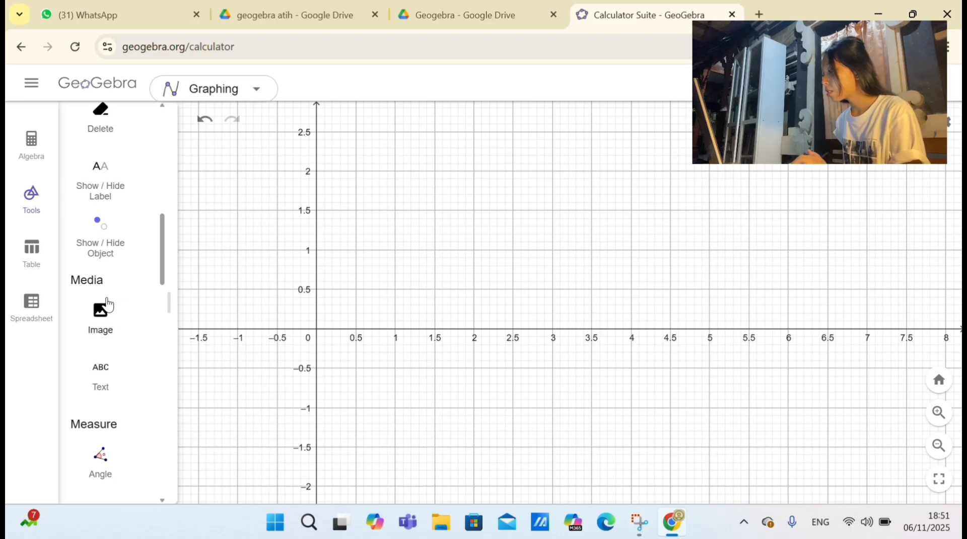
scroll(107, 303, "down", 10)
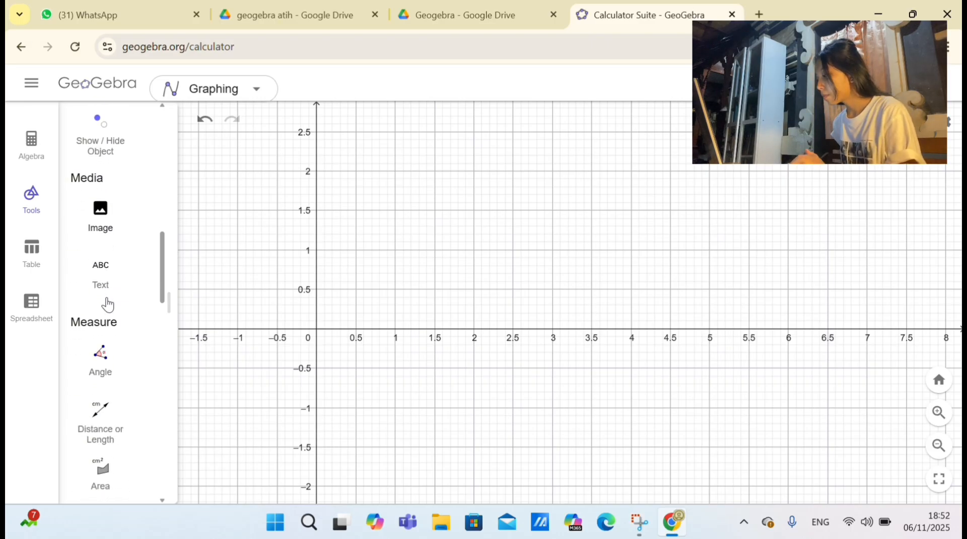
scroll(108, 476, "down", 8)
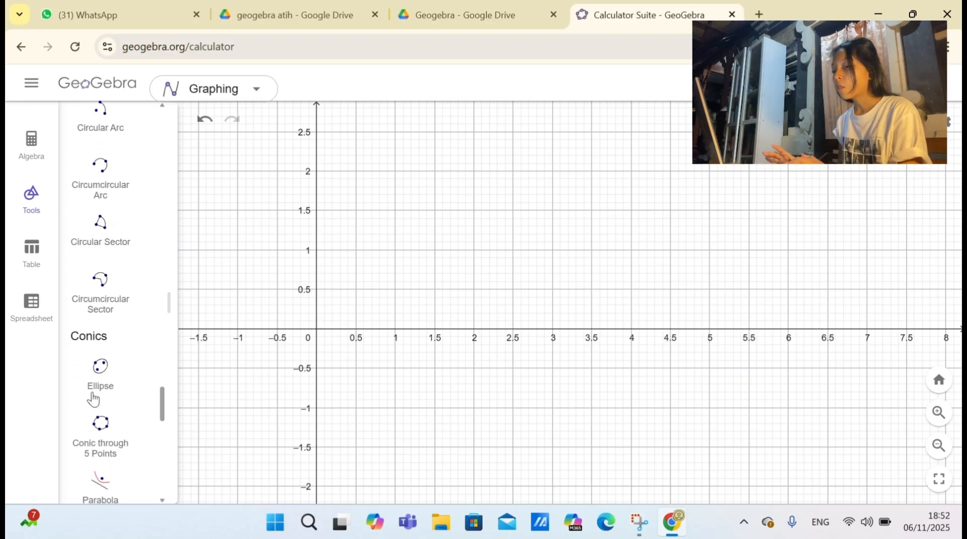
left_click(103, 373)
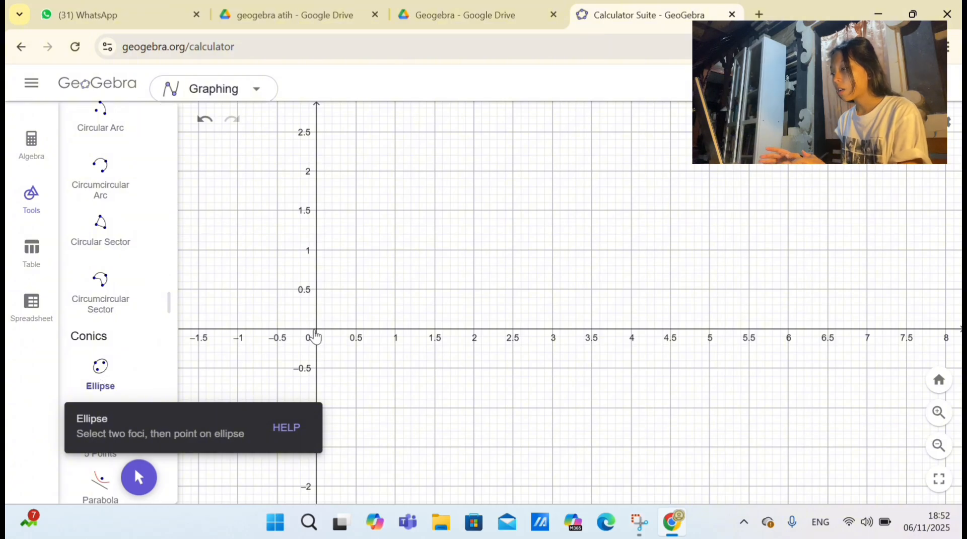
left_click(316, 331)
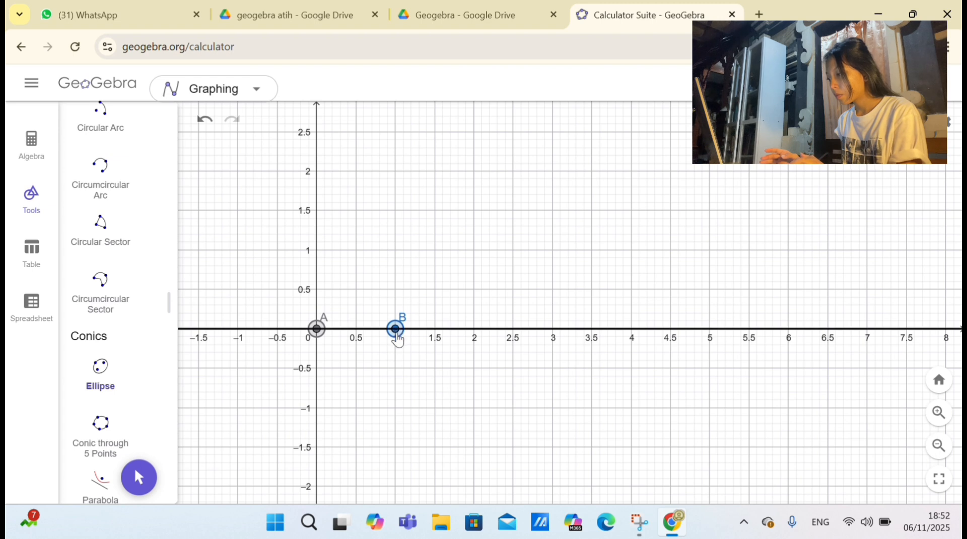
left_click(396, 329)
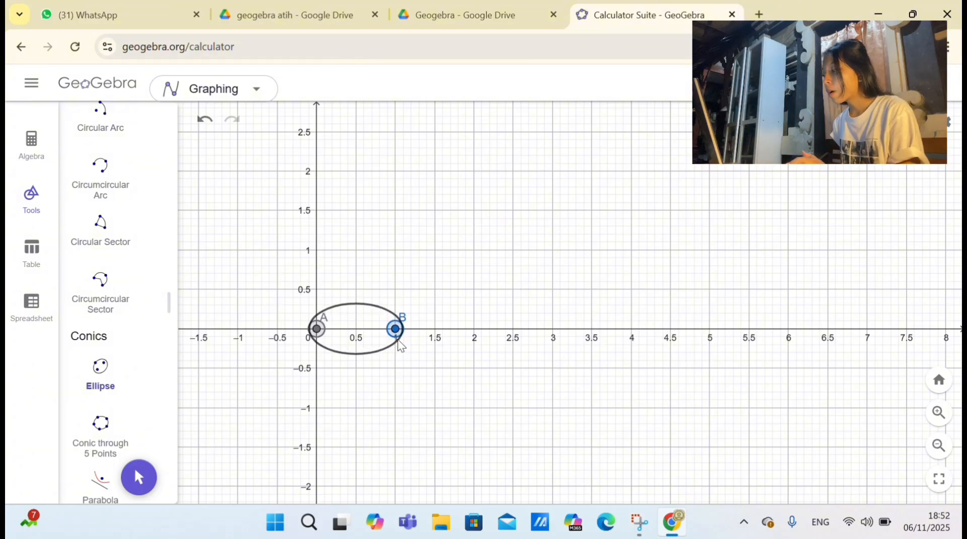
left_click(398, 341)
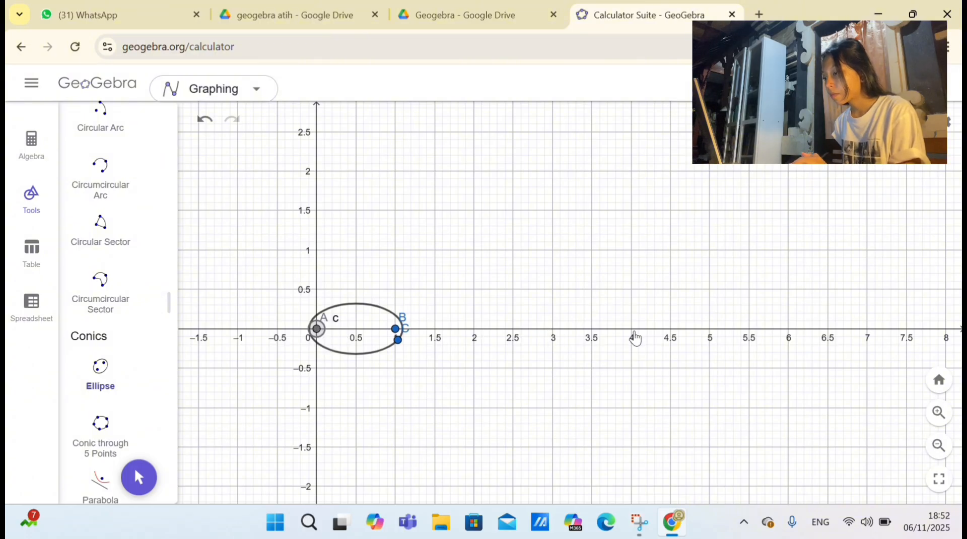
left_click(631, 329)
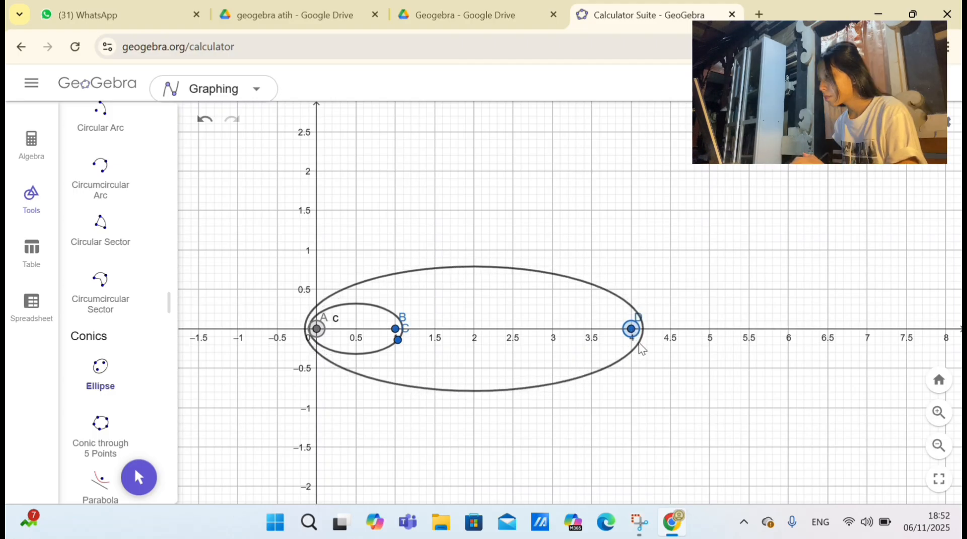
left_click(638, 343)
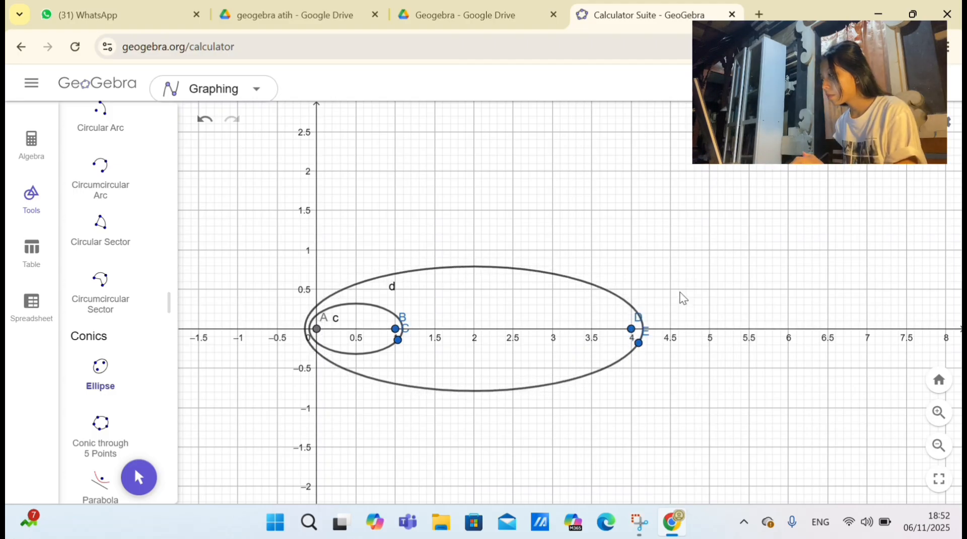
Step: Draw three connected segments from the origin through (1.5, 1.5) and (3, 1.5) to (7, 0)
scroll(111, 262, "up", 5)
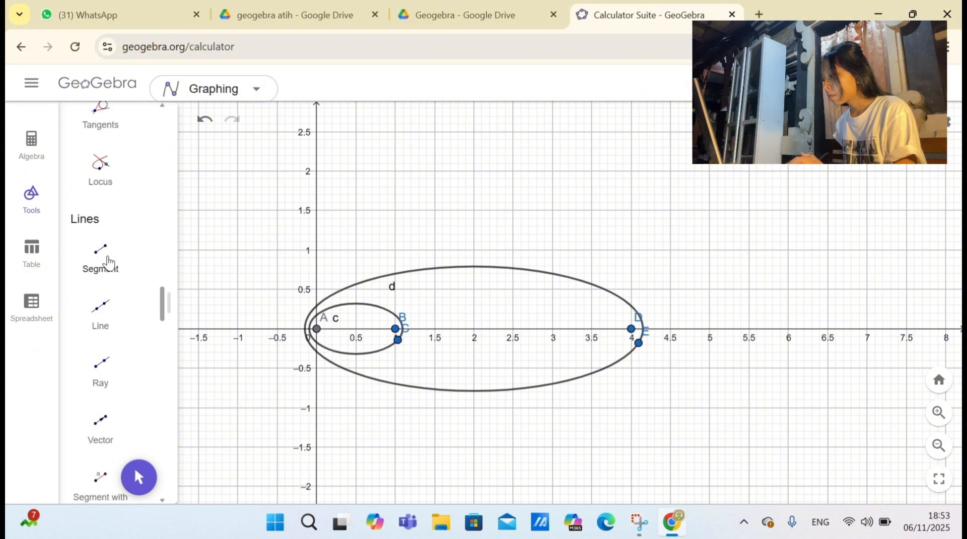
left_click(103, 256)
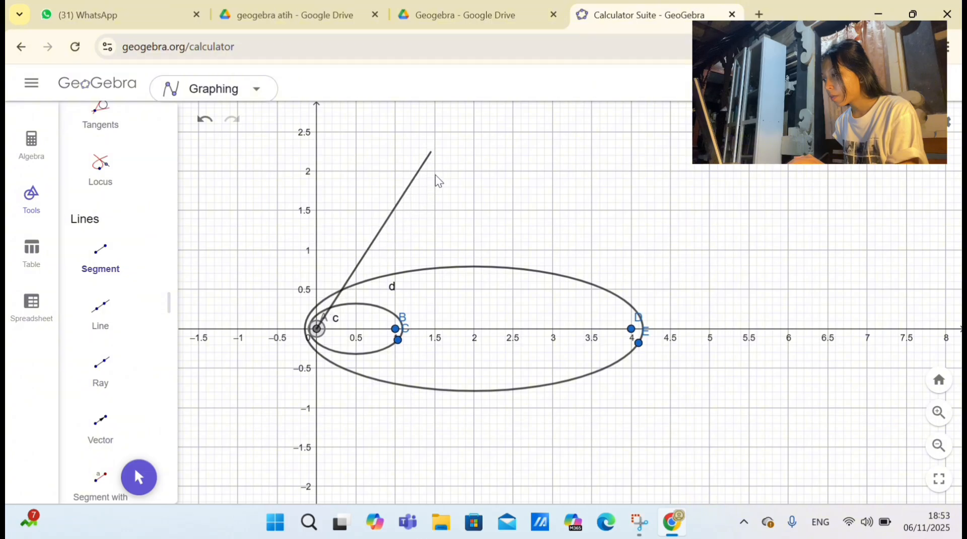
left_click(435, 210)
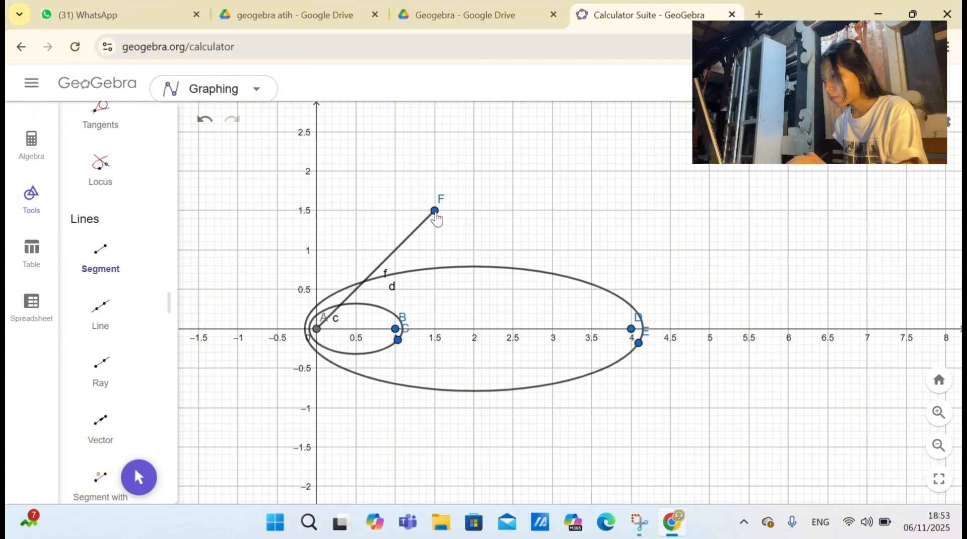
left_click(553, 211)
left_click(867, 329)
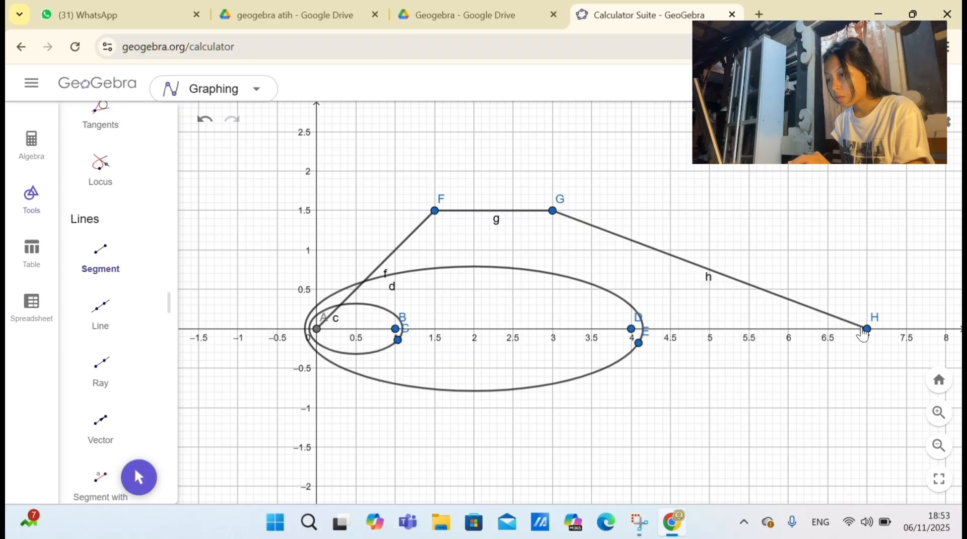
Step: Draw two semicircles starting at (7, 1.5), the outer one ending at (7, 0) and the inner one at about (6.9, 0.5)
scroll(105, 345, "down", 10)
scroll(104, 345, "down", 3)
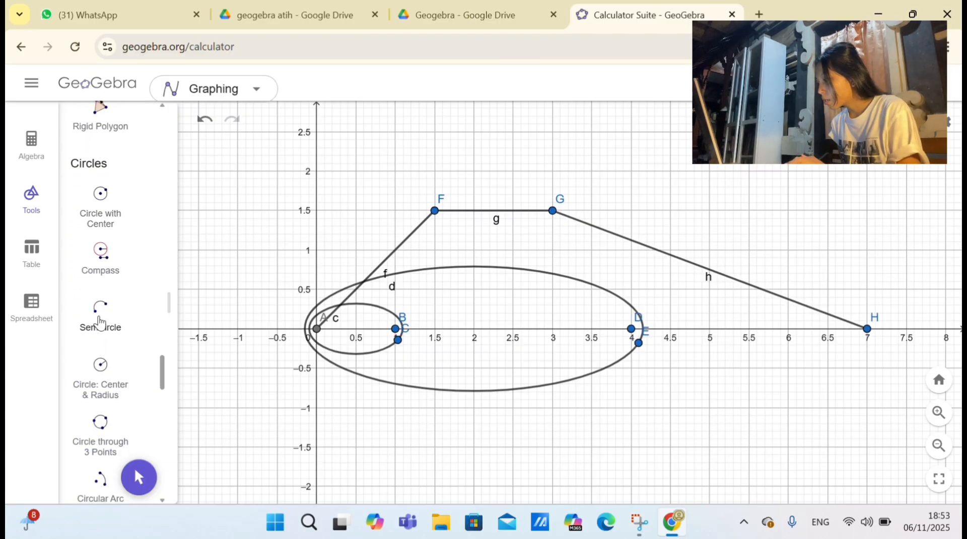
left_click(100, 322)
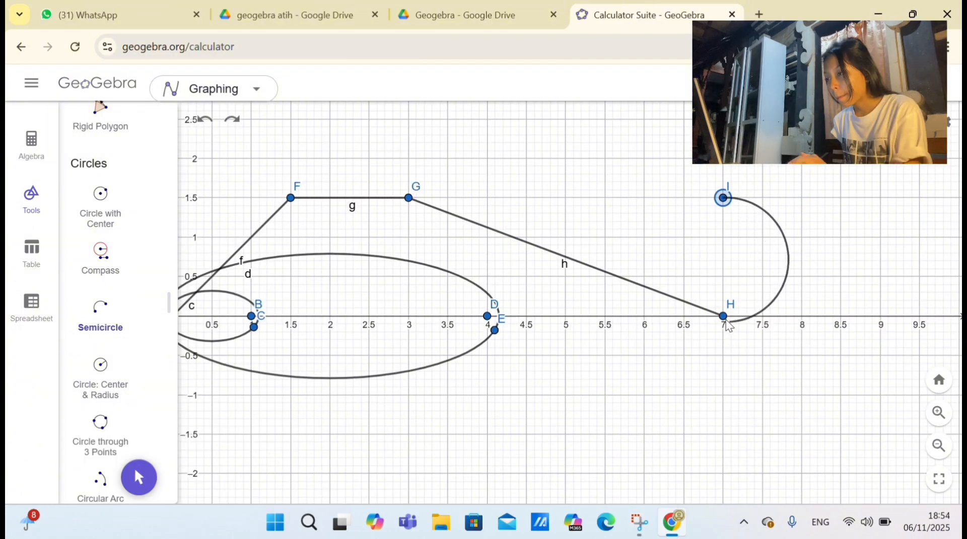
left_click(724, 316)
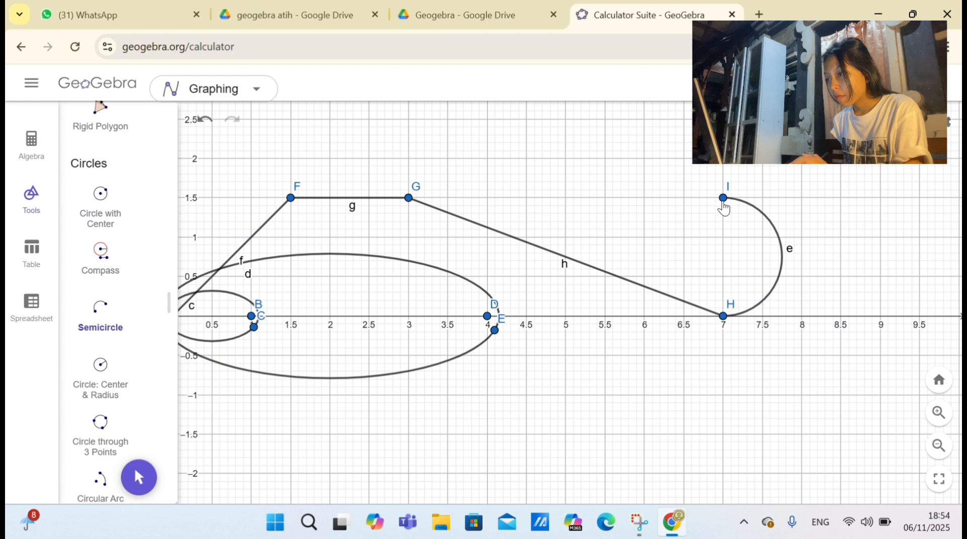
left_click(724, 199)
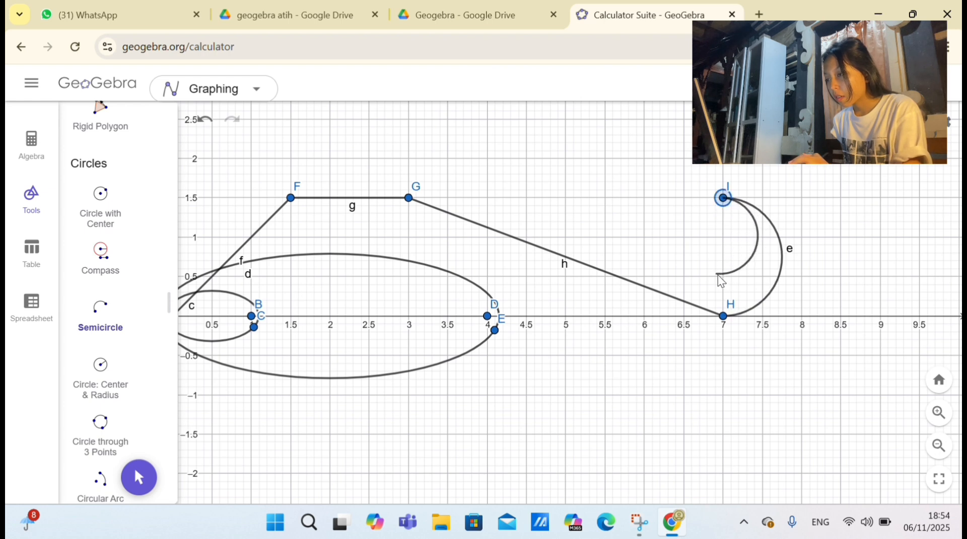
left_click(712, 277)
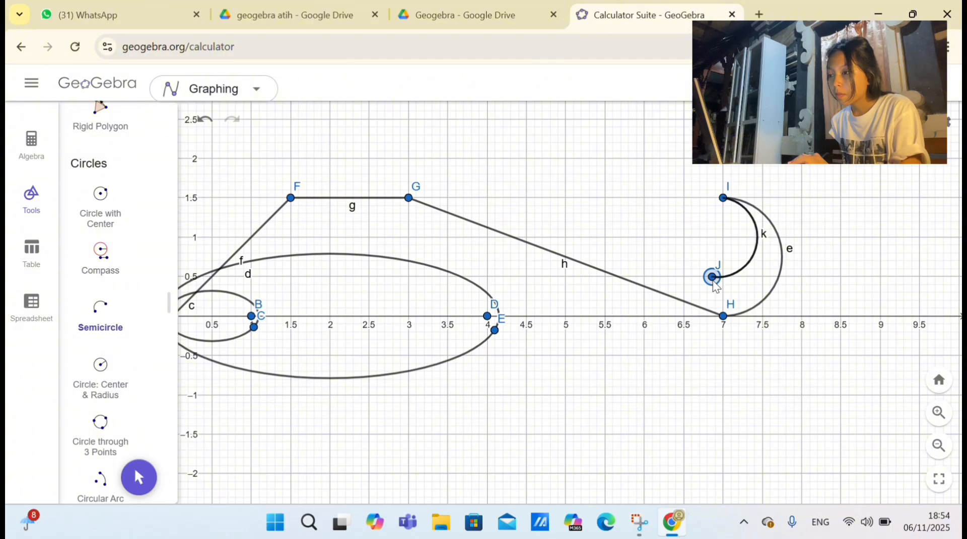
left_click(206, 120)
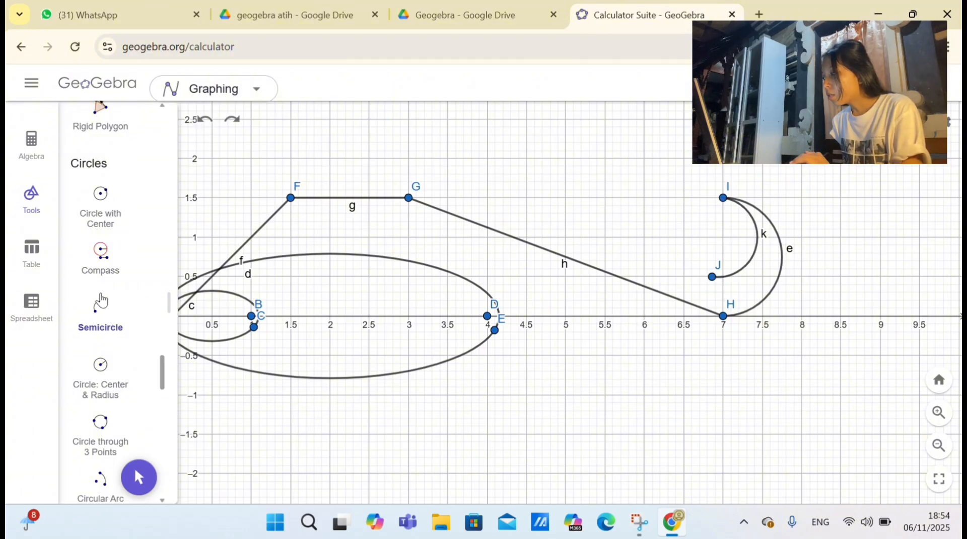
Step: Draw a segment from the inner semicircle's endpoint J to (3, 2) and another from there to (1.5, 2)
scroll(100, 300, "up", 10)
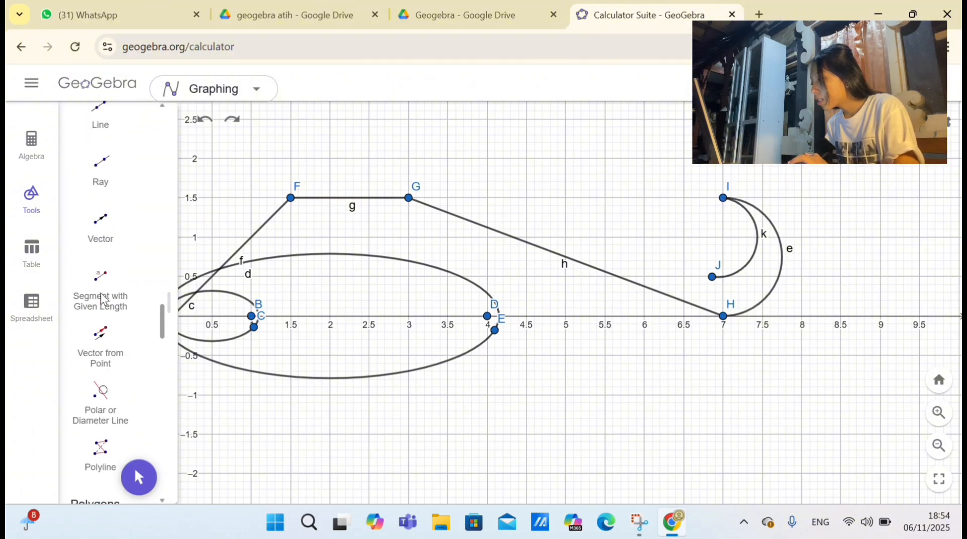
scroll(102, 298, "up", 4)
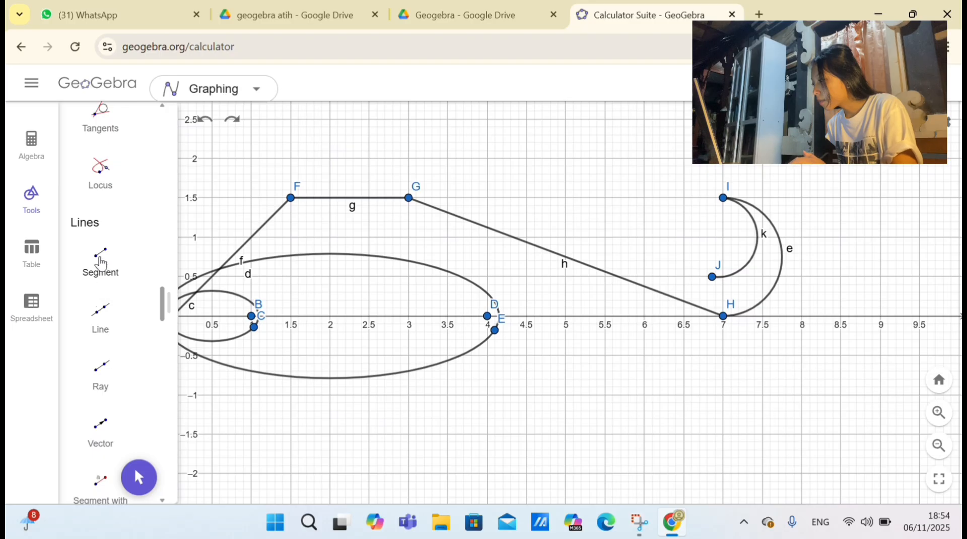
left_click(101, 262)
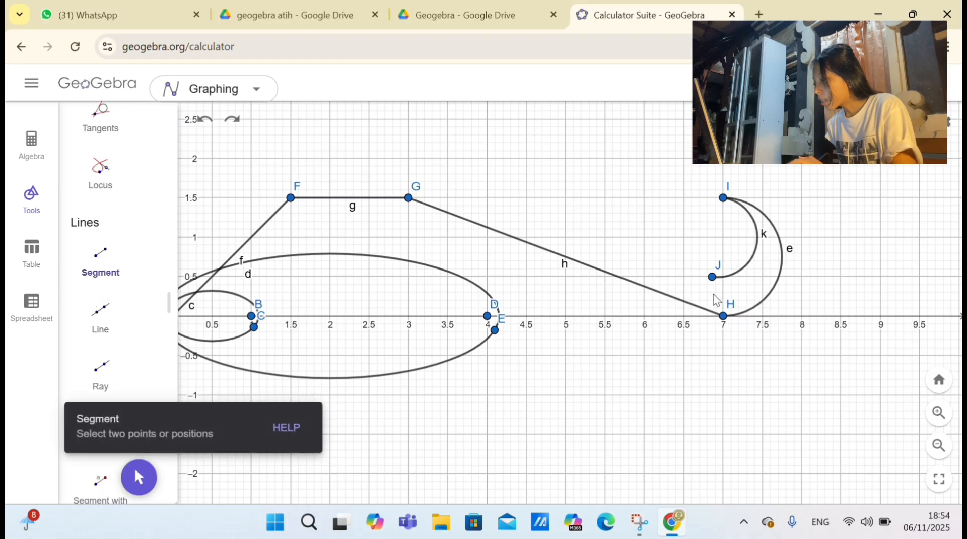
left_click(712, 277)
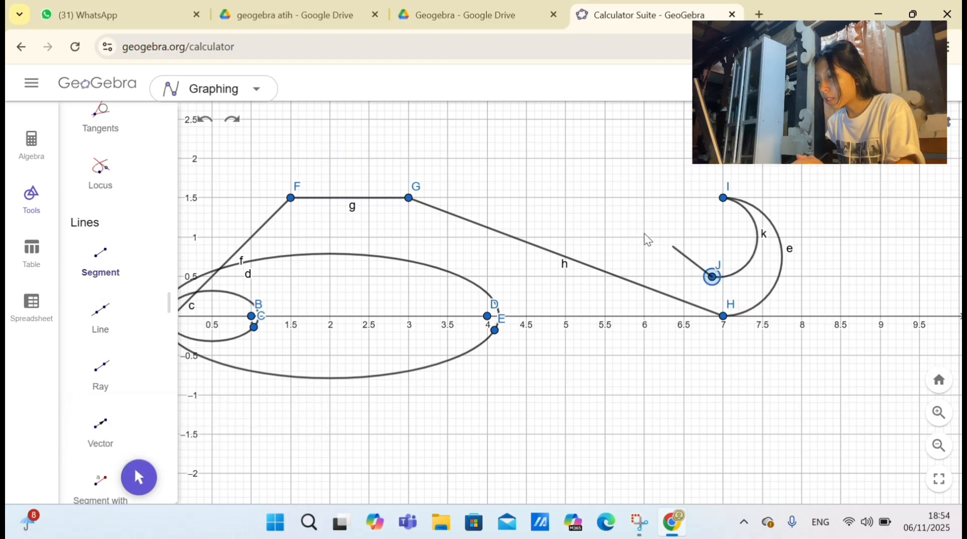
left_click(408, 159)
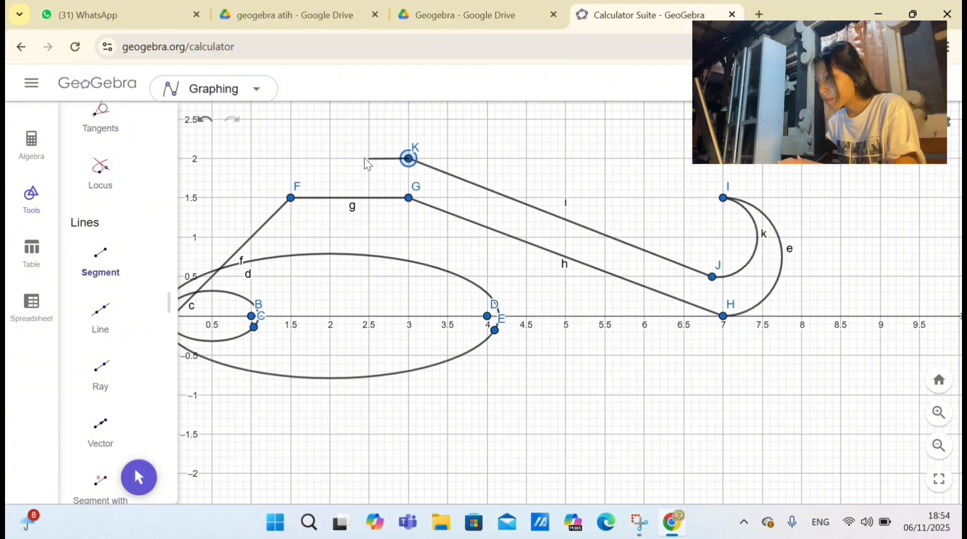
left_click(294, 159)
key("ctrl+z")
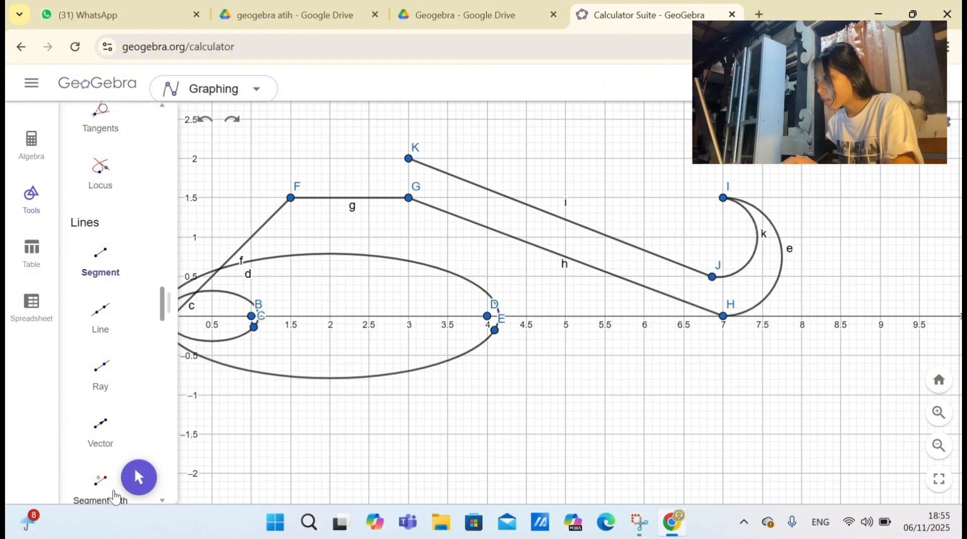
left_click(409, 158)
left_click(292, 159)
Step: Close the outer outline with a segment from point L at (1.5, 2) to the origin
left_click(137, 479)
left_click_drag(382, 276, 477, 276)
left_click(102, 265)
left_click(386, 160)
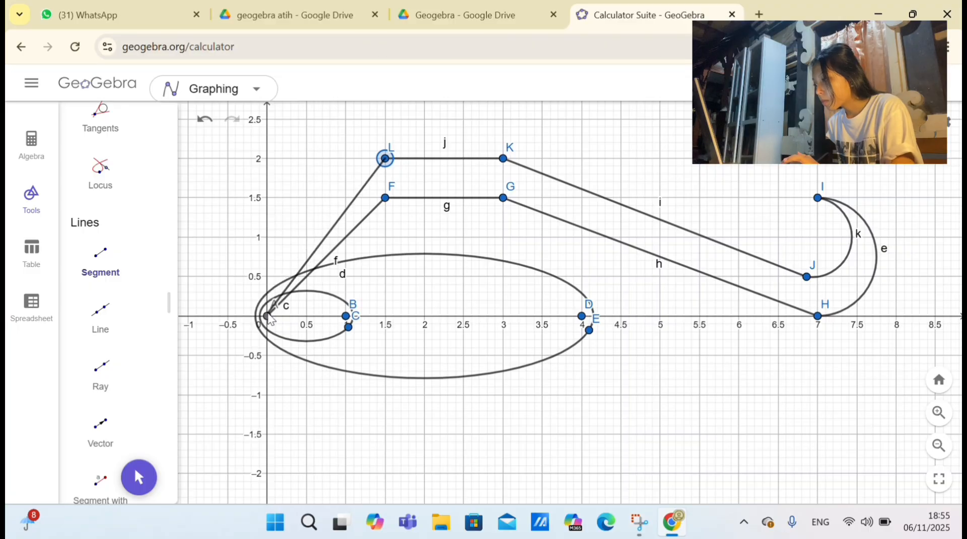
left_click(267, 317)
Step: Move point K to about (3.6, 2.1), J to about (6.9, 0.65) and I to about (7.8, 1.55)
left_click(139, 477)
left_click_drag(503, 159, 549, 151)
left_click_drag(807, 276, 802, 264)
left_click_drag(817, 198, 880, 194)
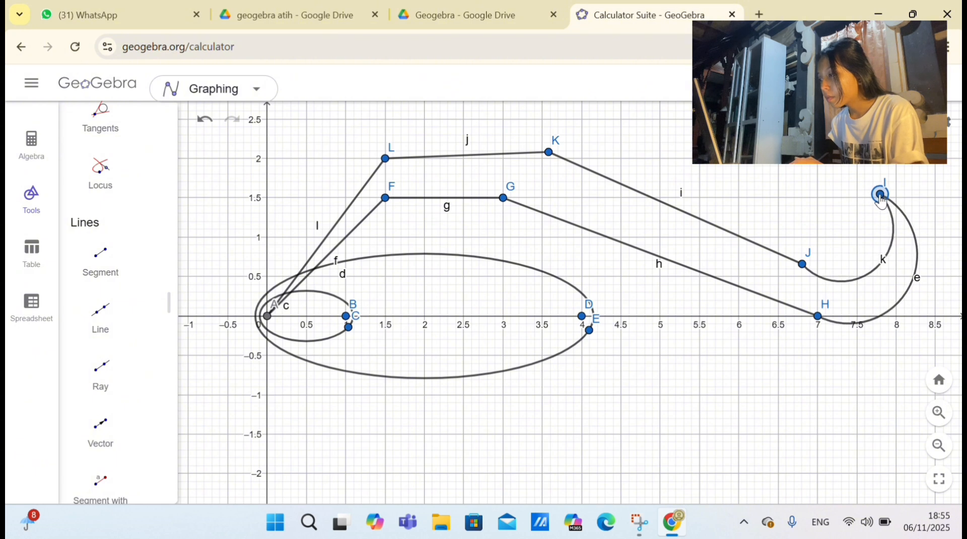
left_click_drag(801, 264, 811, 267)
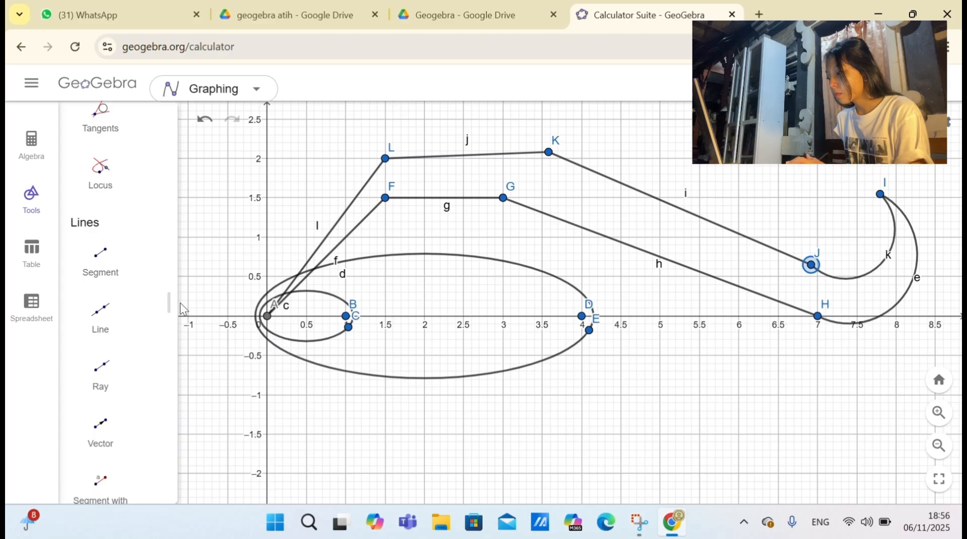
Step: Reflect all ellipses, segments and semicircles about the x-axis
left_click_drag(168, 301, 403, 301)
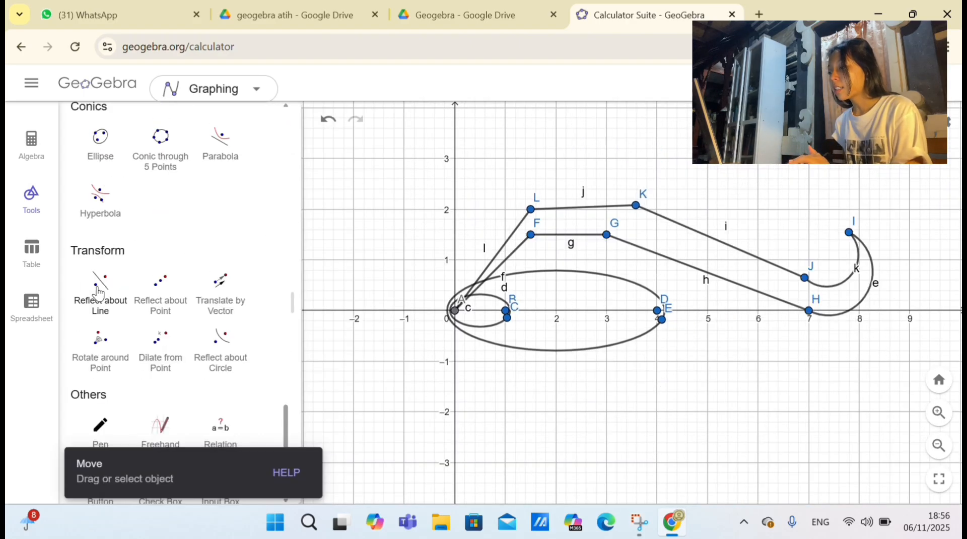
left_click(101, 292)
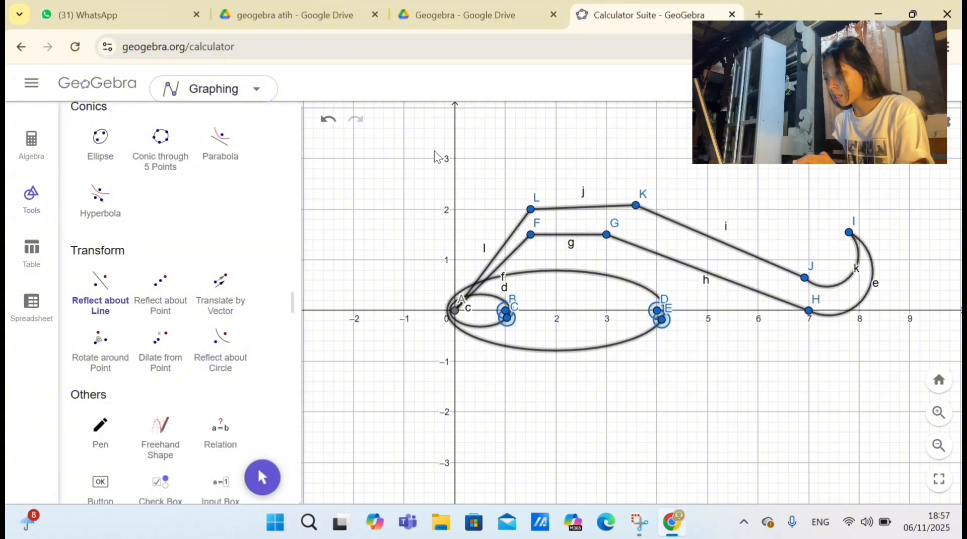
left_click_drag(435, 150, 963, 392)
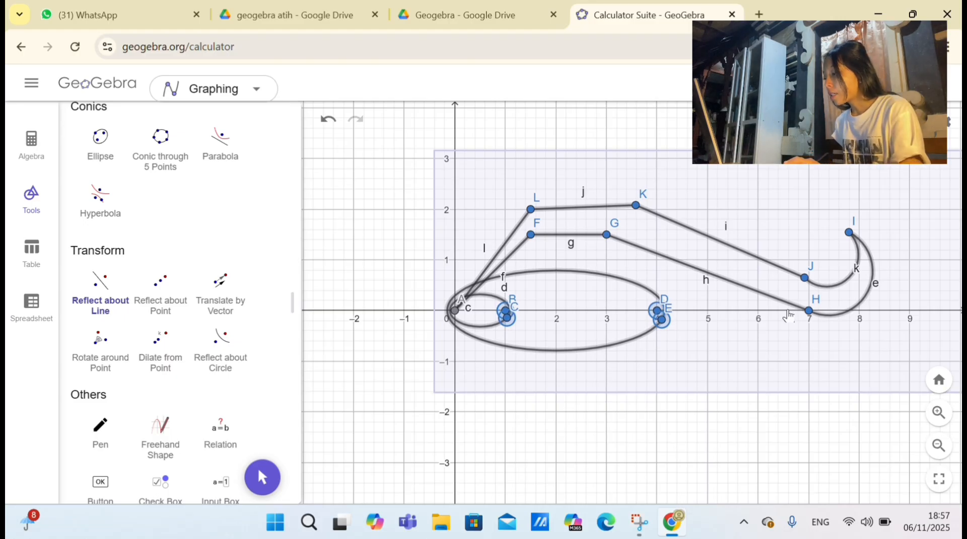
left_click(789, 311)
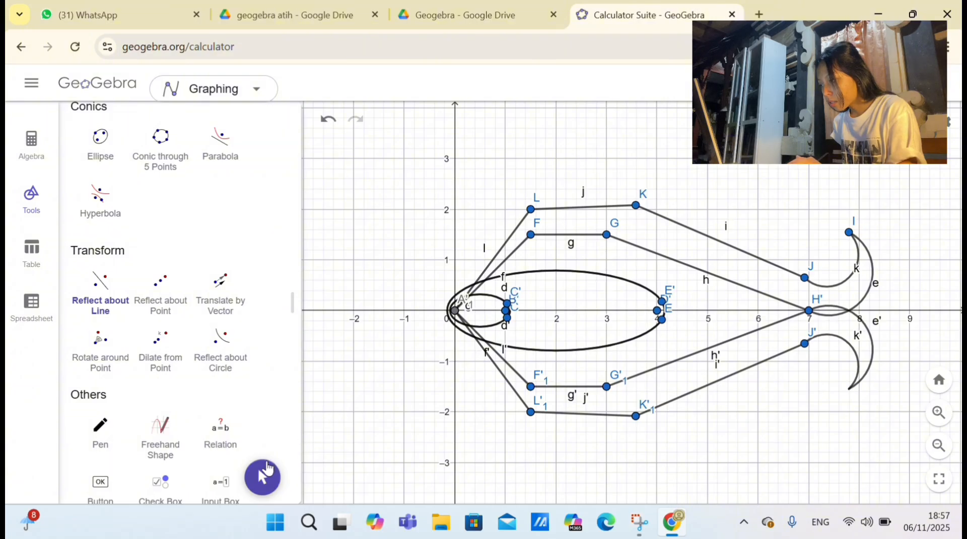
Step: Move point F to about (1.6, 1.3), G to about (3.6, 1.1) and I to about (7.7, 1.6)
left_click(265, 471)
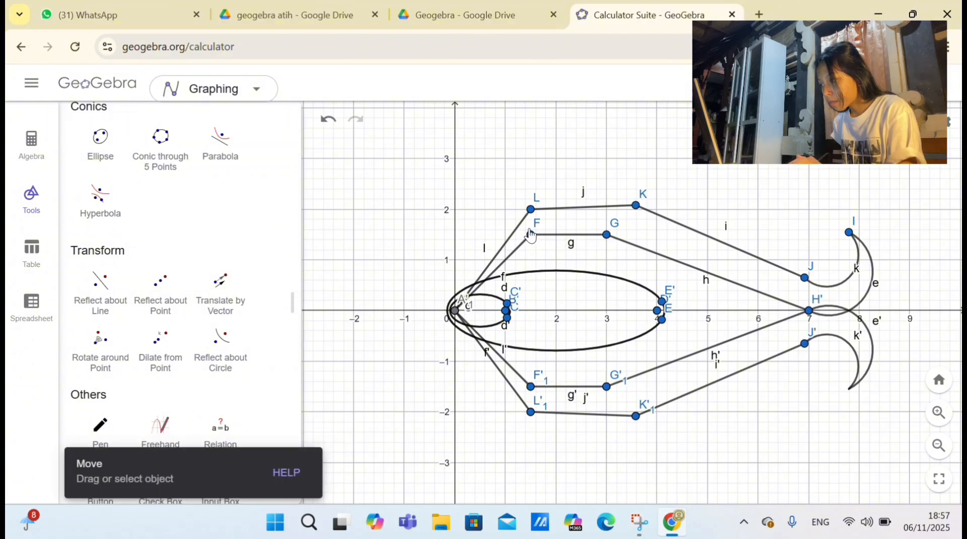
mouse_move(531, 238)
left_mouse_down()
mouse_move(548, 259)
mouse_move(534, 246)
left_mouse_up()
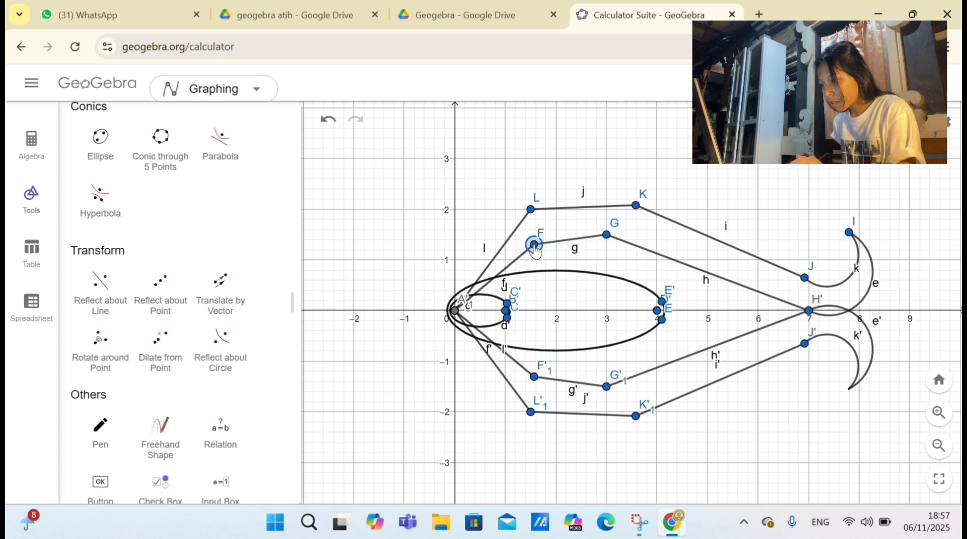
left_click_drag(607, 236, 638, 262)
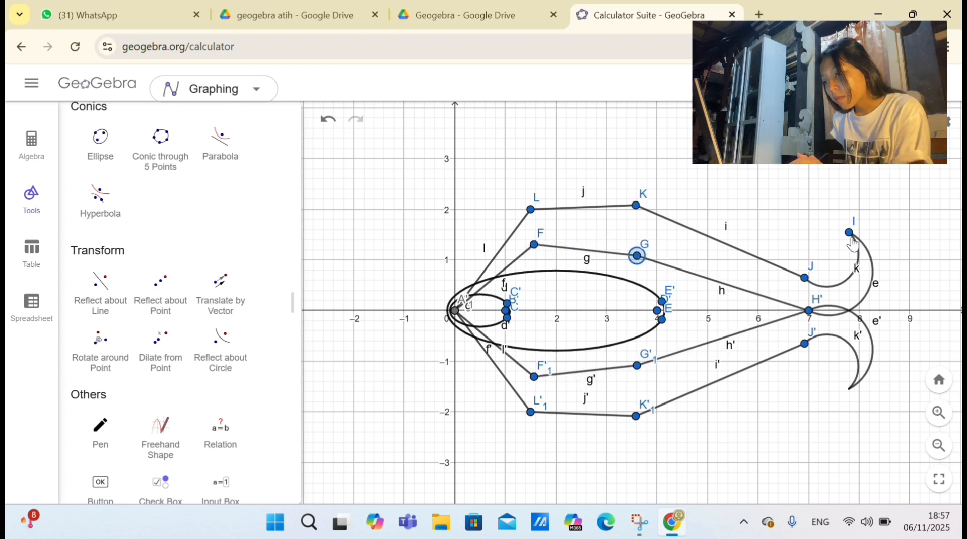
left_click_drag(849, 233, 843, 231)
Step: Draw an ellipse with foci at (7, 0) and (11, 0), passing through about (10.9, -0.3)
scroll(180, 341, "down", 2)
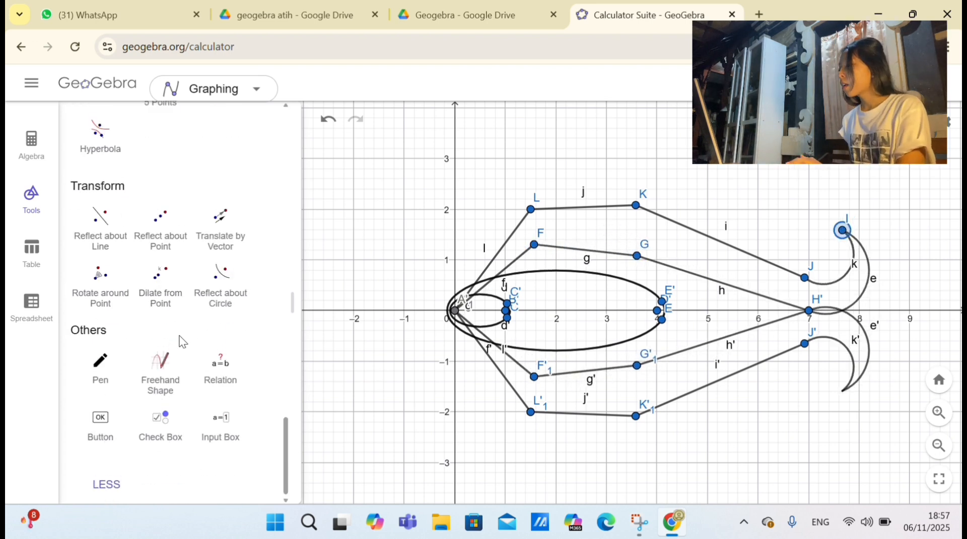
scroll(180, 340, "up", 5)
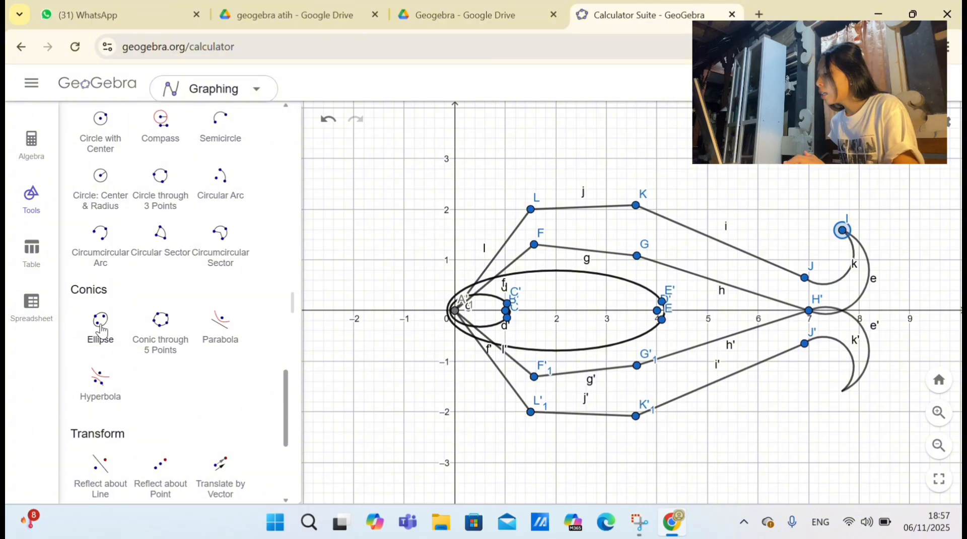
left_click(105, 332)
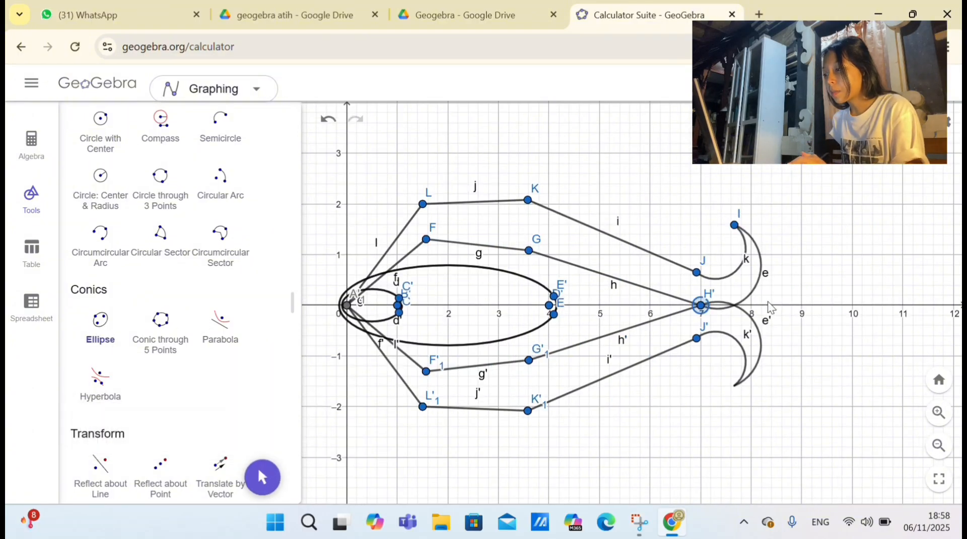
left_click(903, 305)
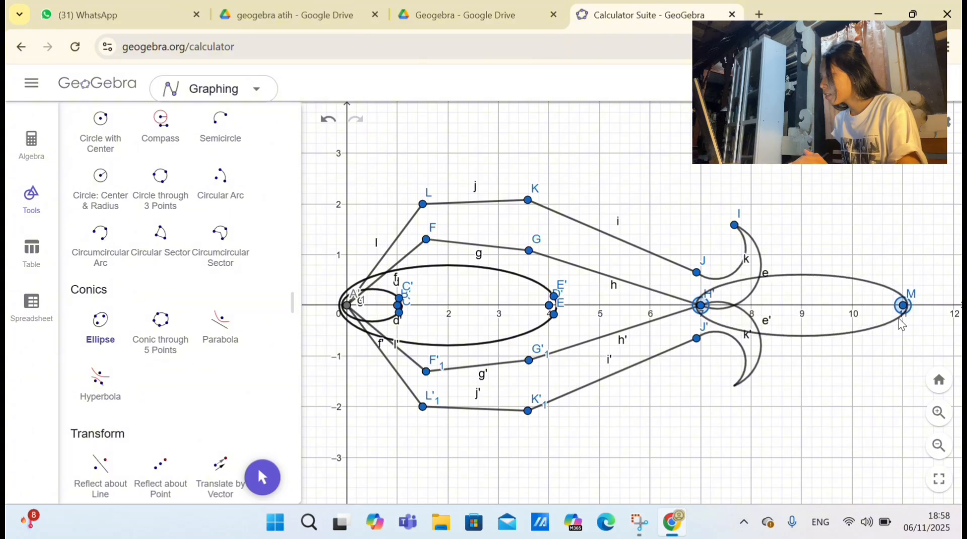
left_click(898, 319)
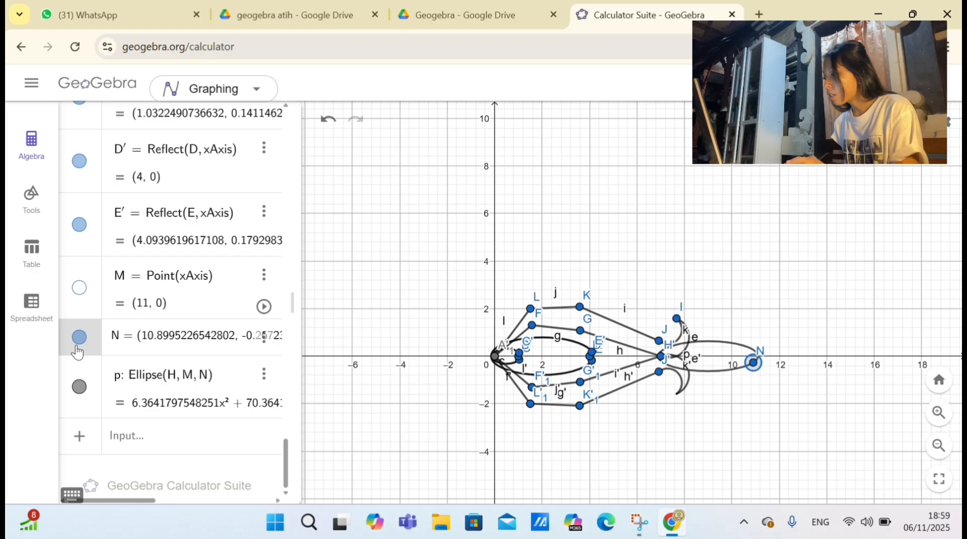
Step: Hide the figure's points in the graph, including the reflected ones, leaving only those at the origin
left_click(80, 224)
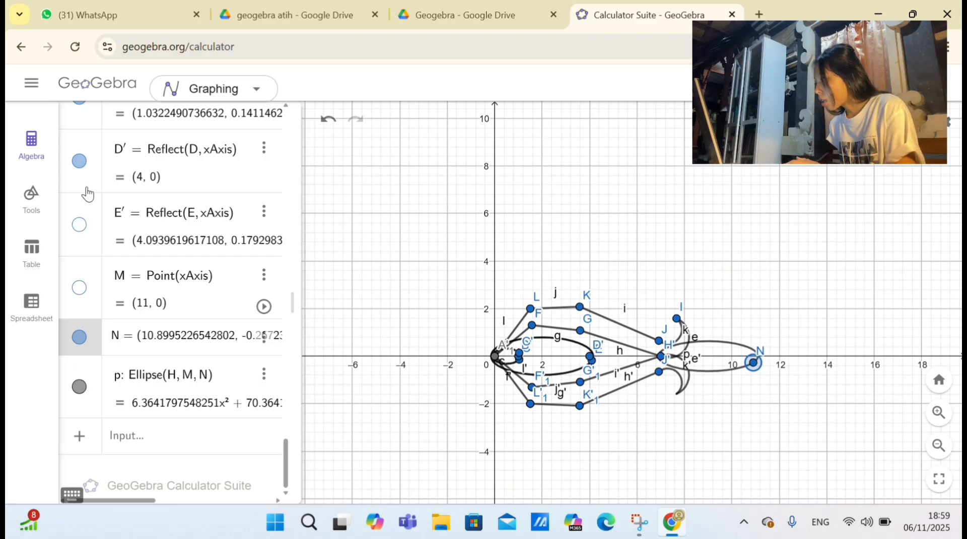
scroll(80, 161, "up", 3)
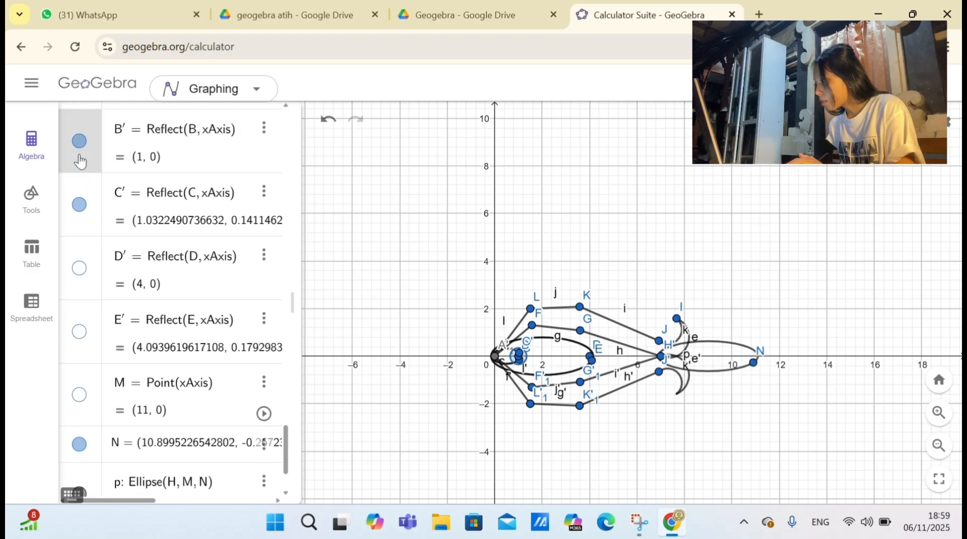
Step: Rotate the whole mirrored petal motif 90° counterclockwise around the origin
left_click(31, 200)
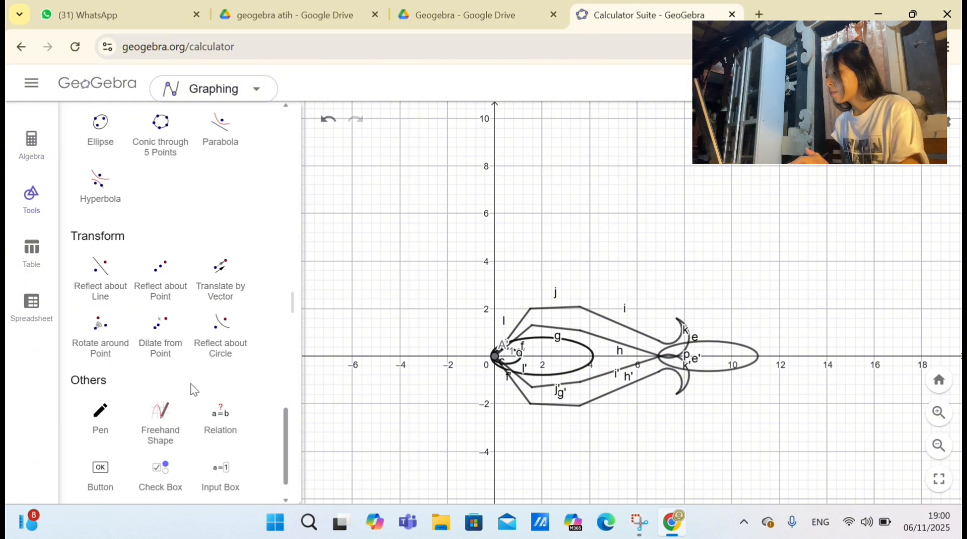
left_click(108, 339)
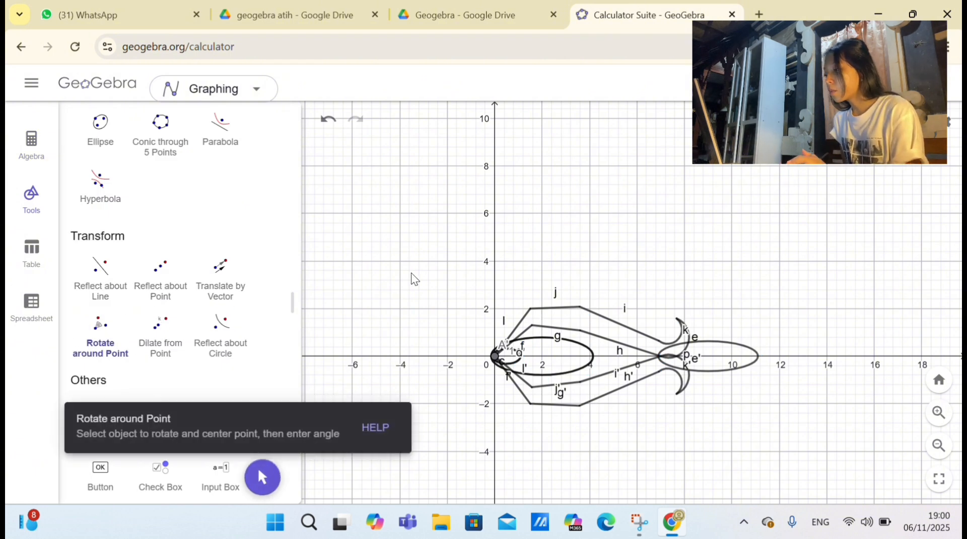
left_click_drag(470, 258, 773, 431)
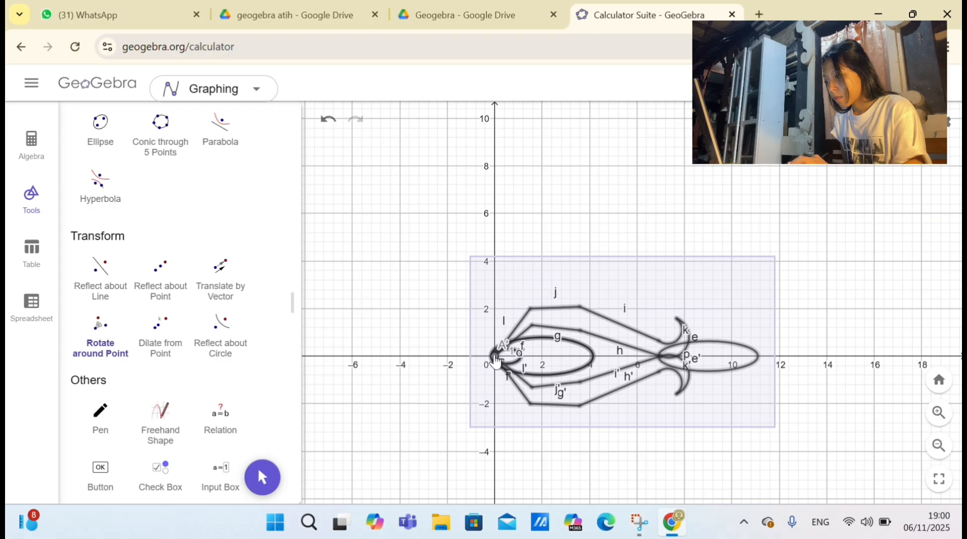
left_click(496, 361)
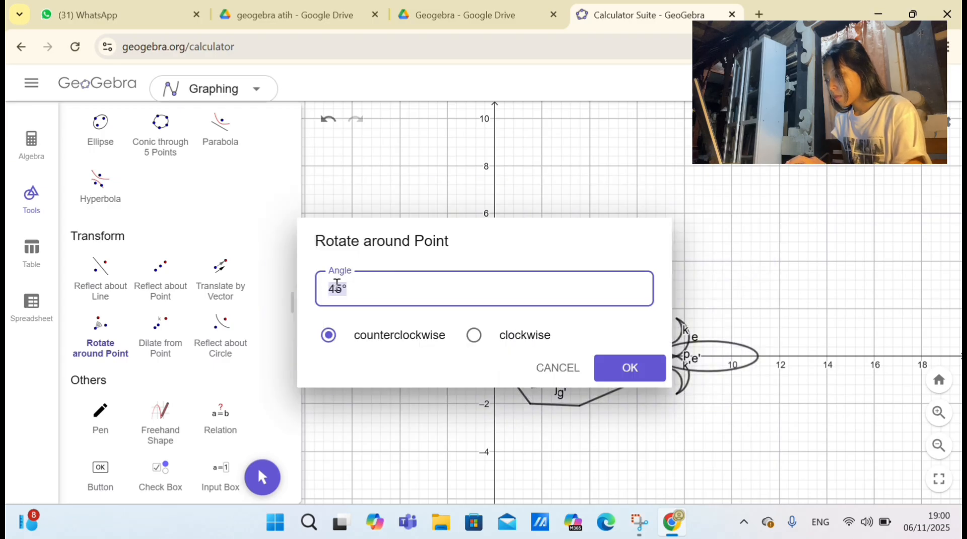
key("BackSpace")
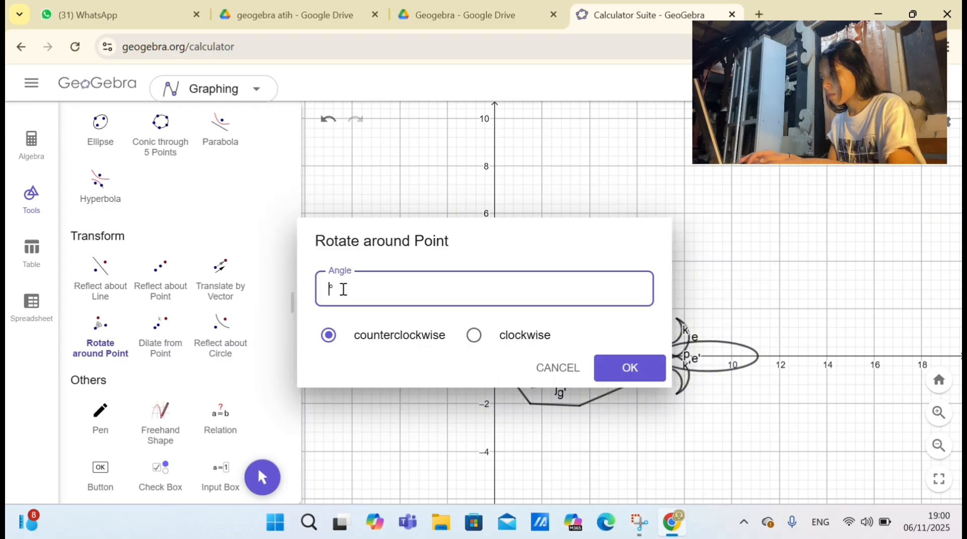
type("90")
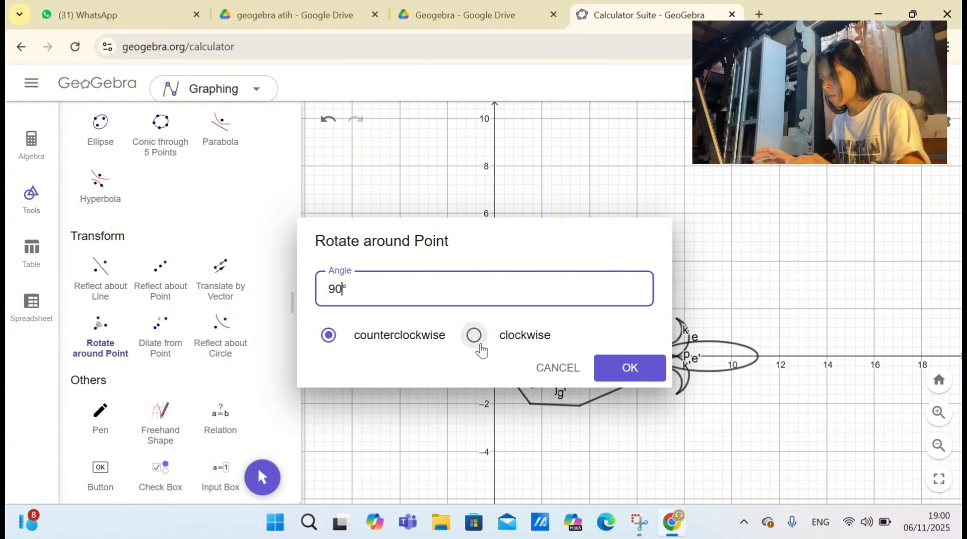
left_click(624, 384)
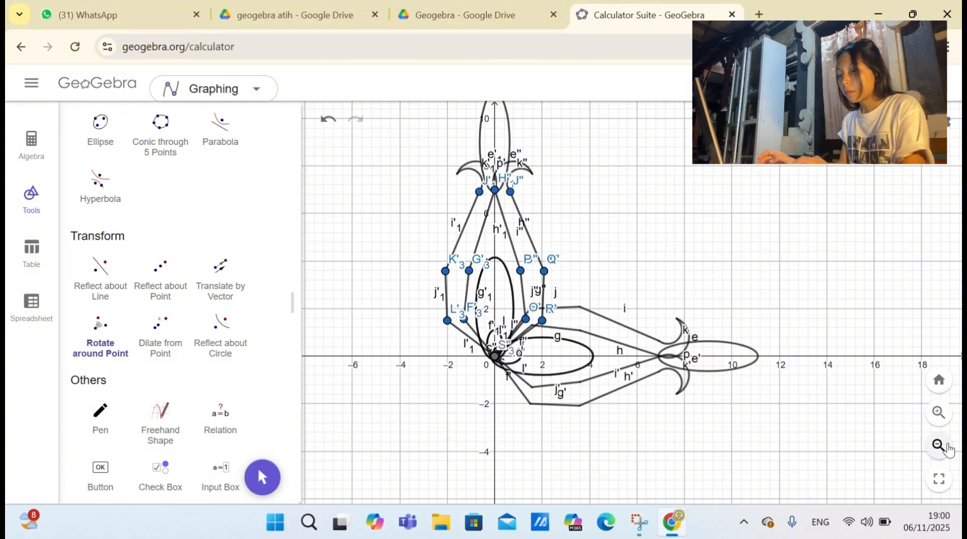
Step: Add the line y = -x to the graph
left_click(939, 445)
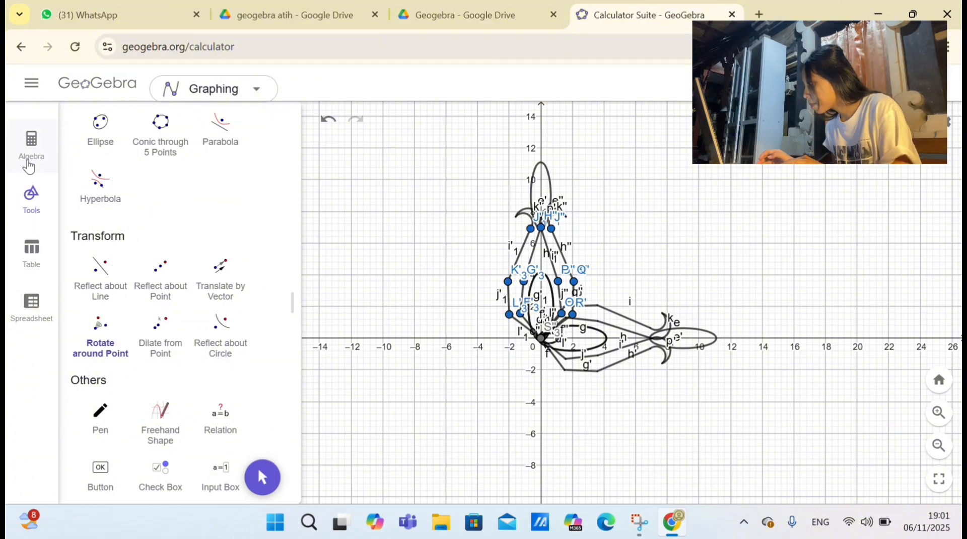
left_click(26, 162)
type("y=")
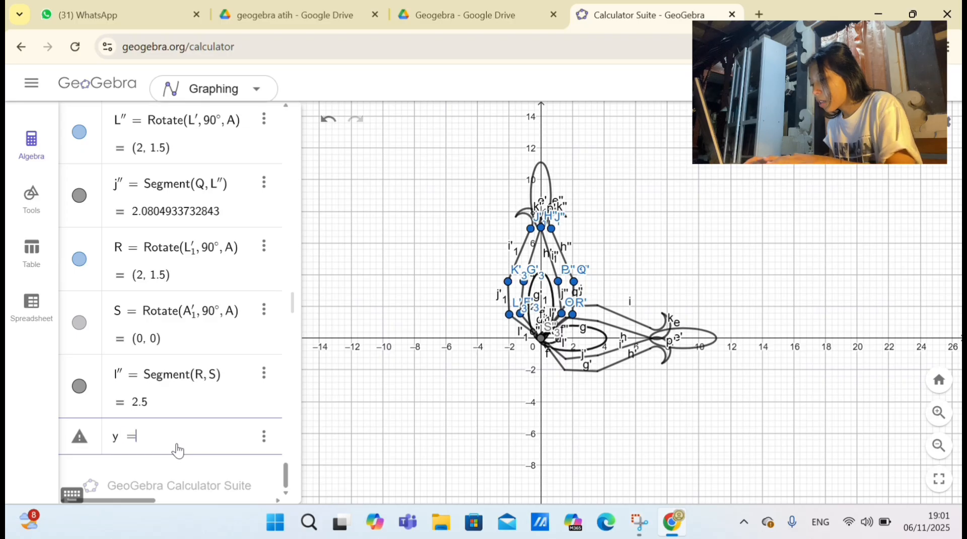
type("-")
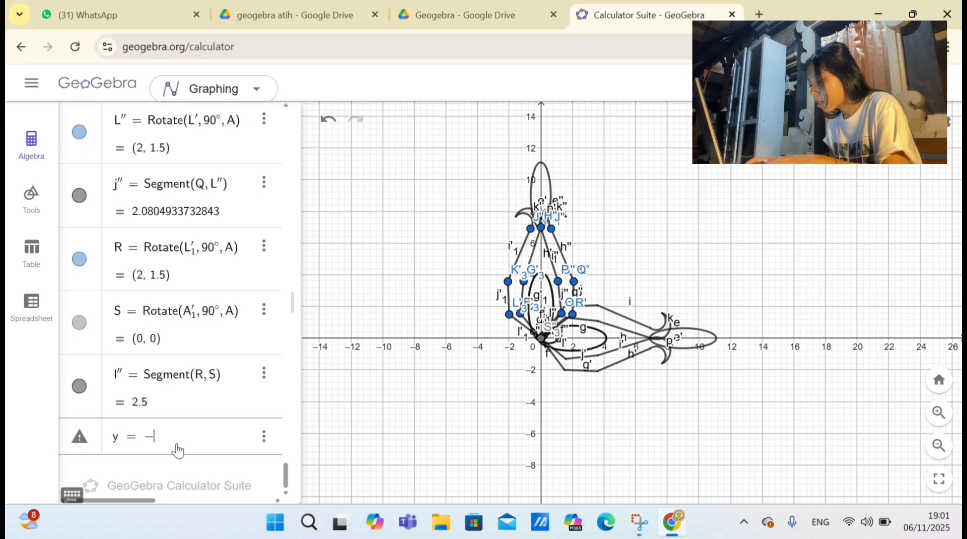
type("x")
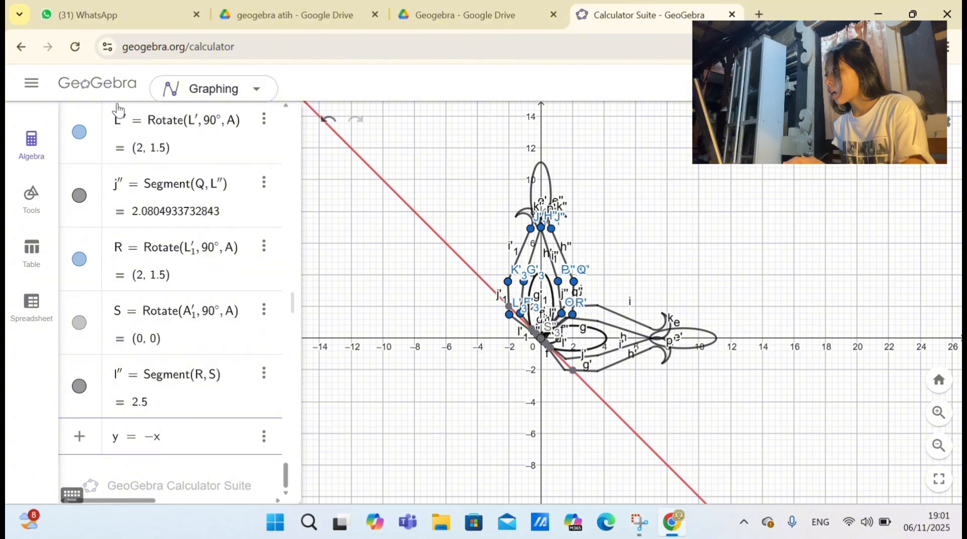
left_click(33, 170)
left_click(34, 170)
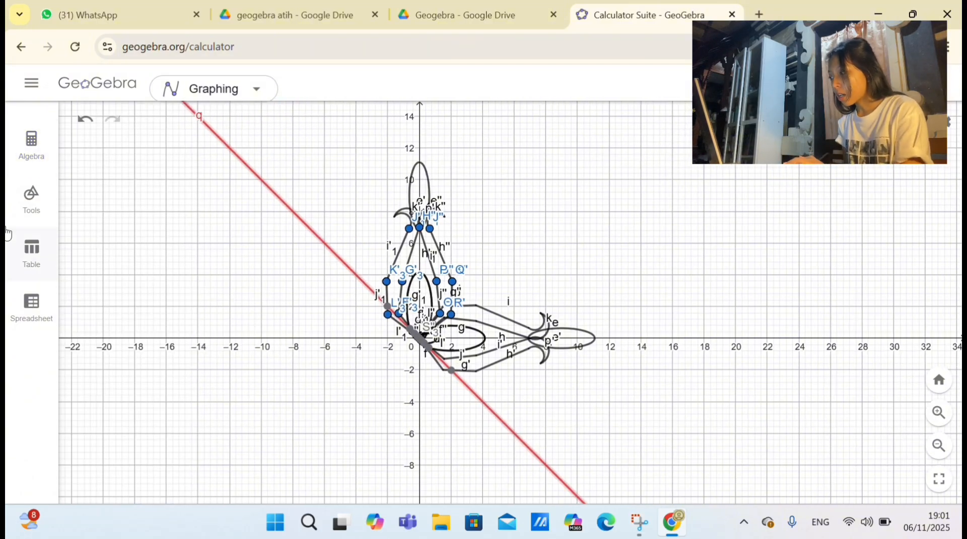
Step: Reflect both petals, the horizontal and the vertical one, about the line y = -x
left_click(24, 207)
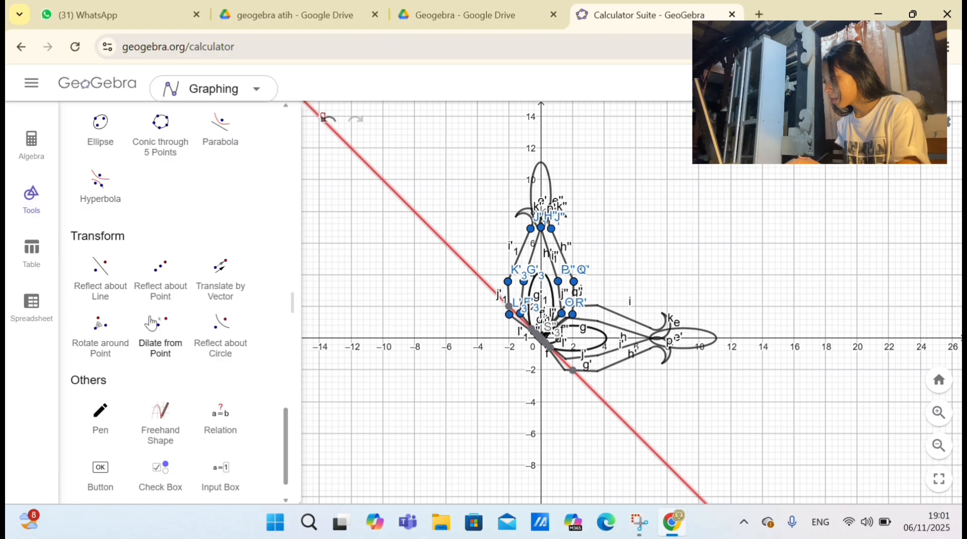
left_click(100, 283)
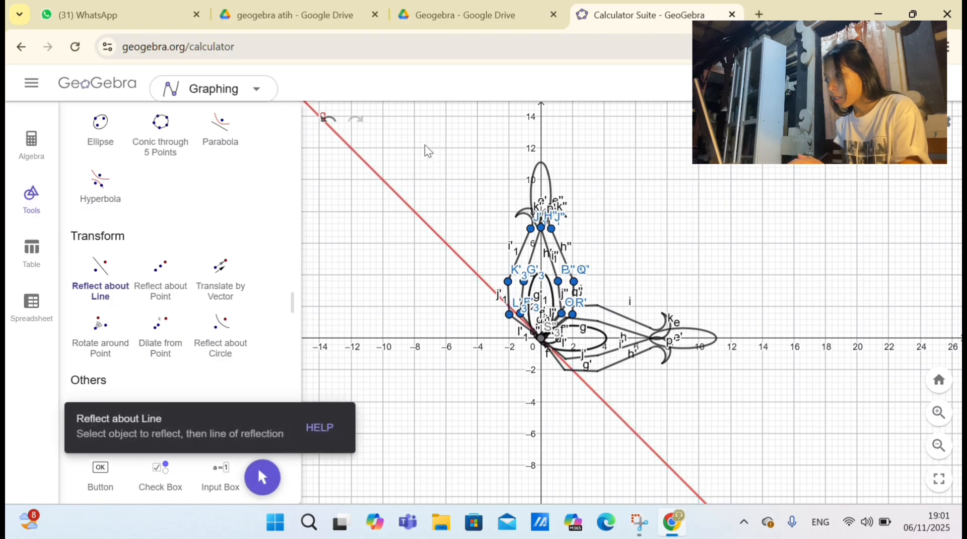
left_click_drag(424, 145, 744, 449)
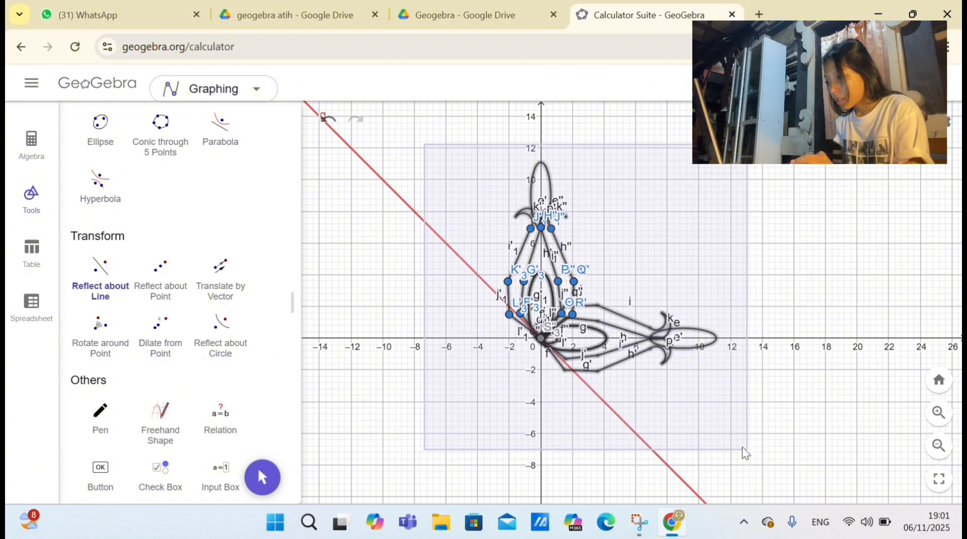
left_click(459, 260)
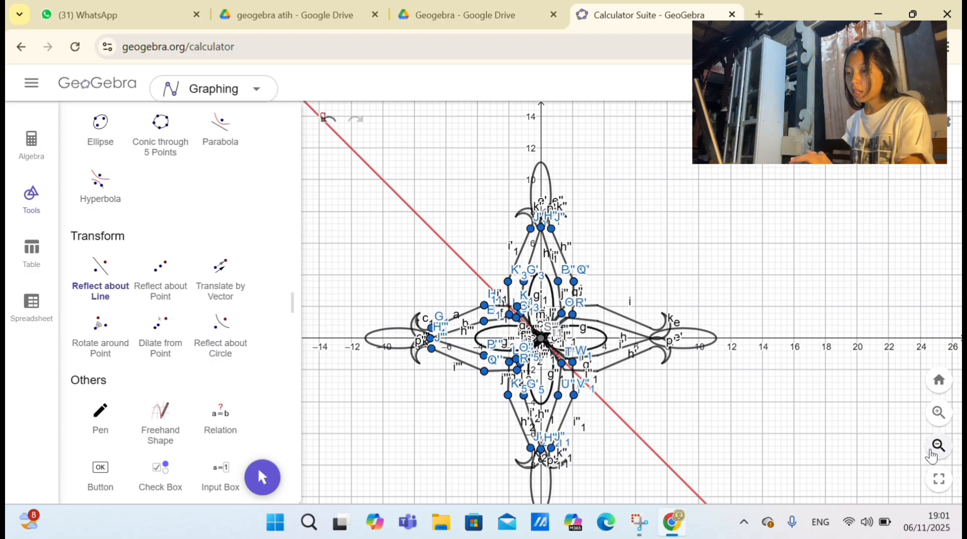
Step: Hide the line y = -x in the graph through its object settings
left_click(932, 456)
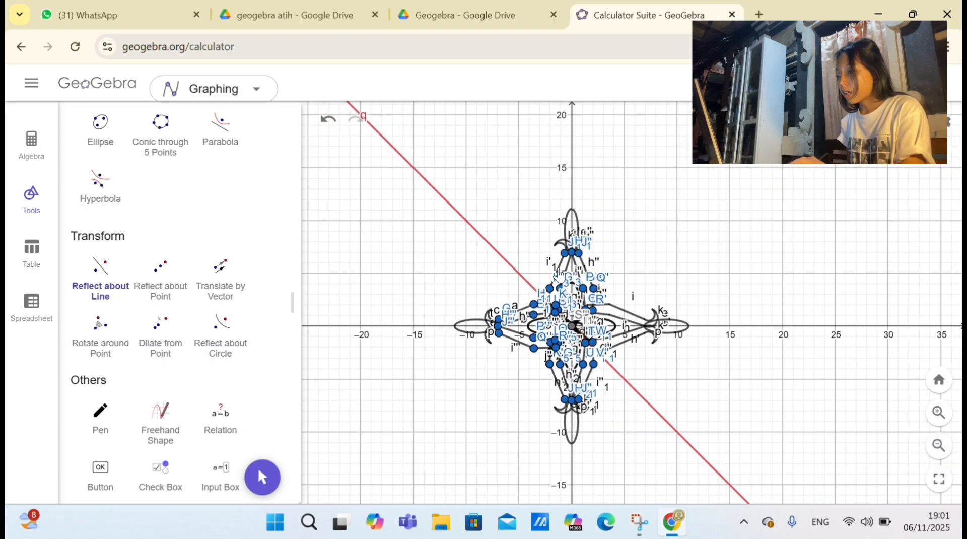
right_click(503, 262)
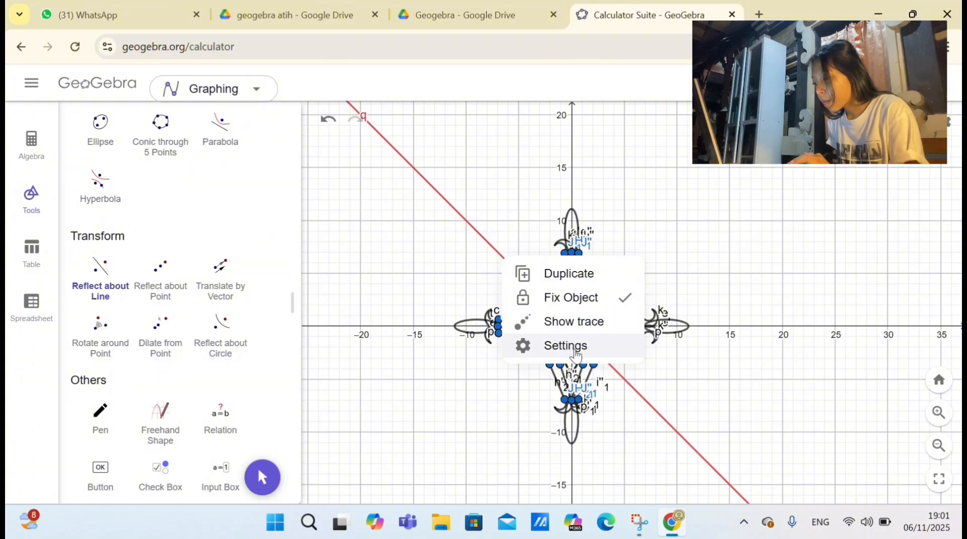
left_click(575, 347)
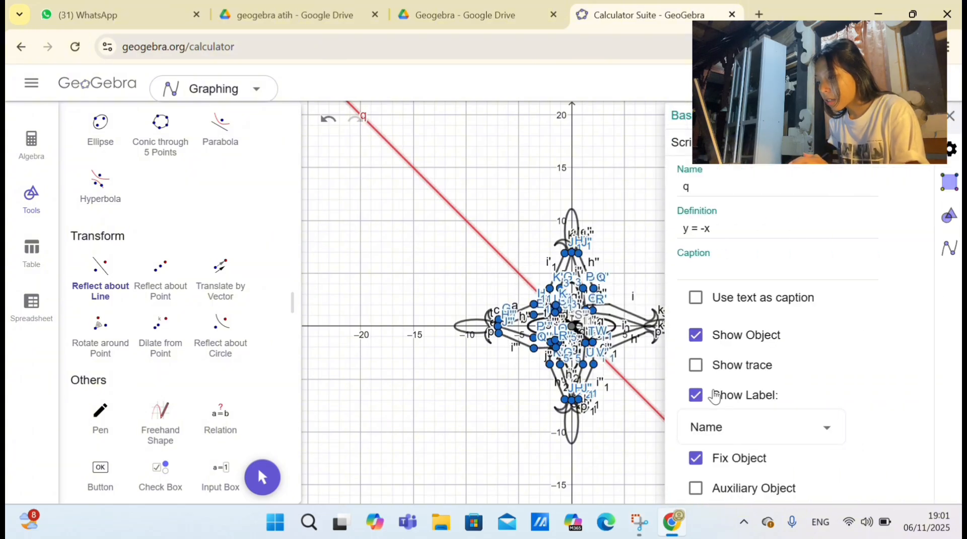
left_click(697, 340)
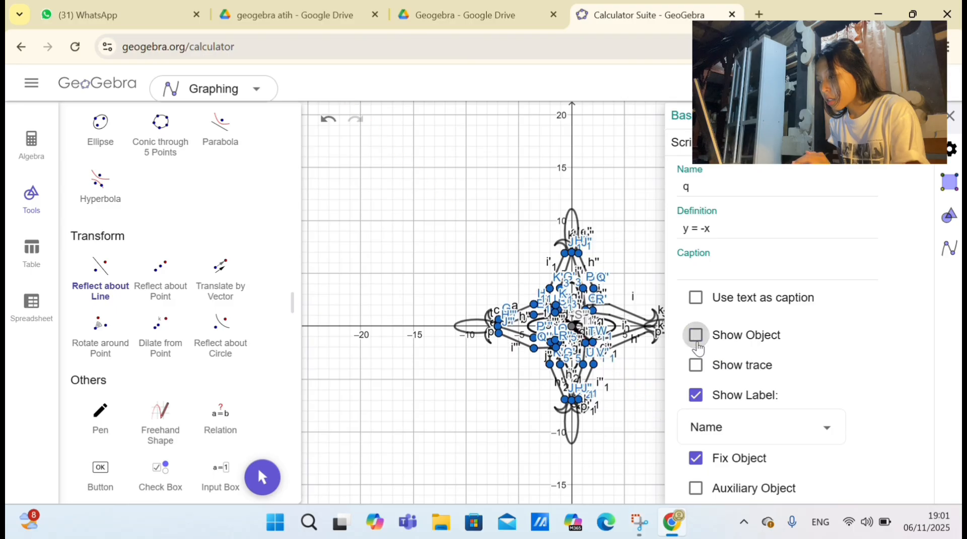
left_click(608, 246)
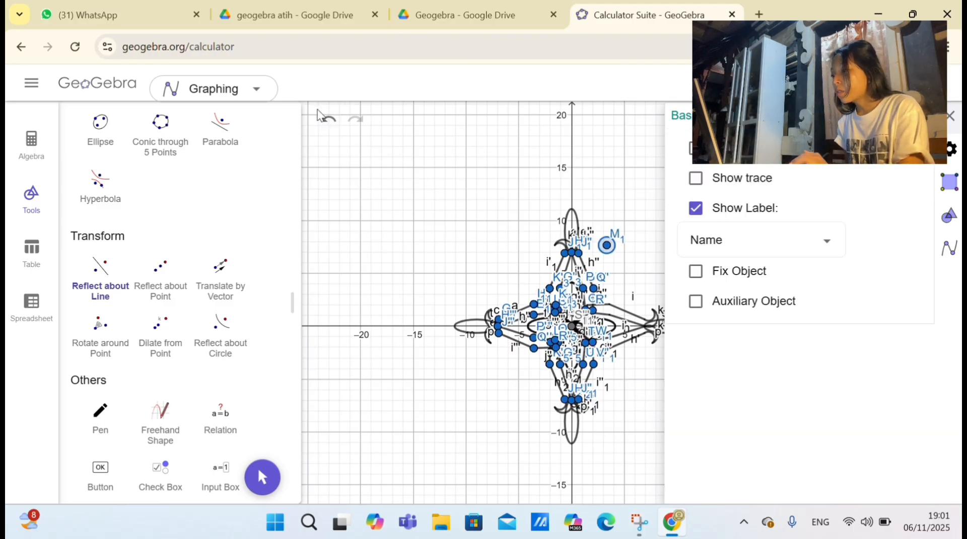
left_click(325, 129)
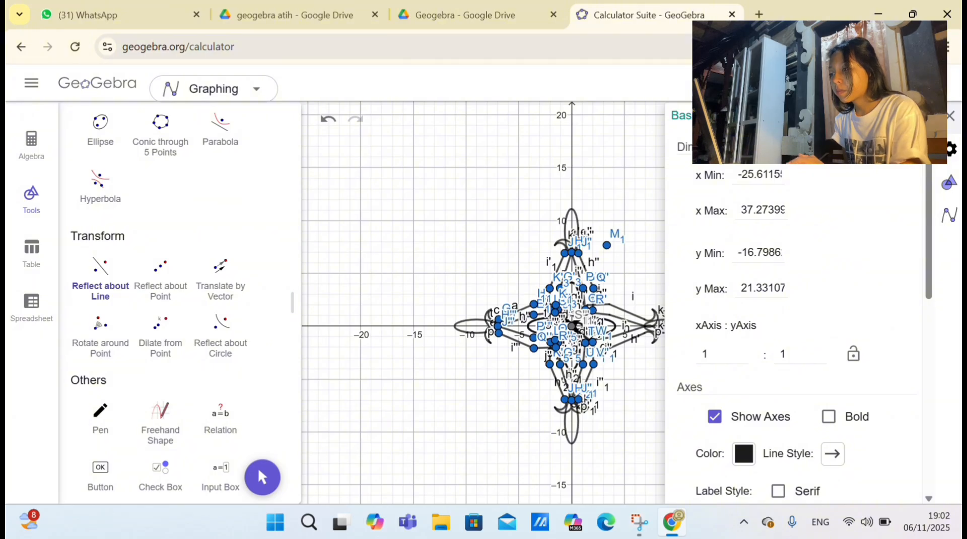
left_click(952, 117)
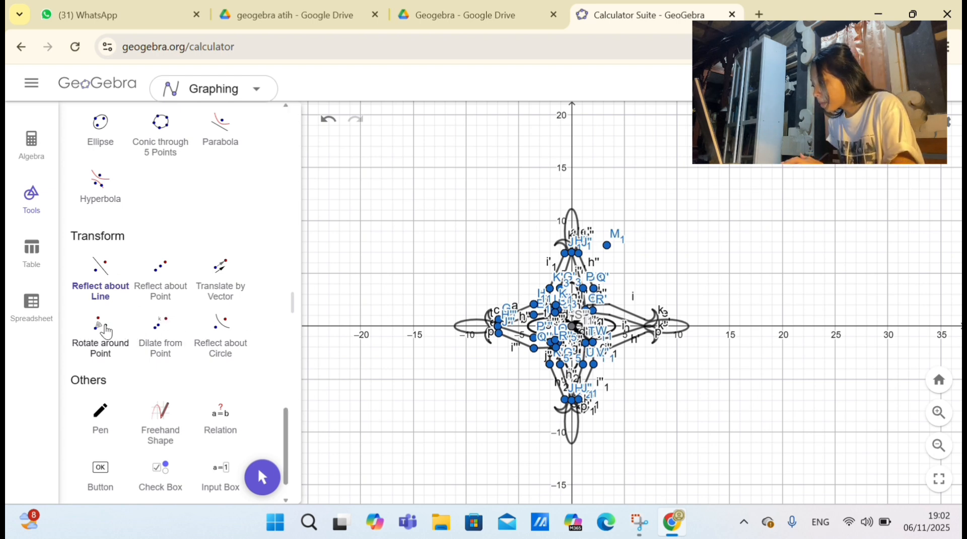
Step: Rotate the complete four-petal figure 45° counterclockwise around the origin
left_click(102, 330)
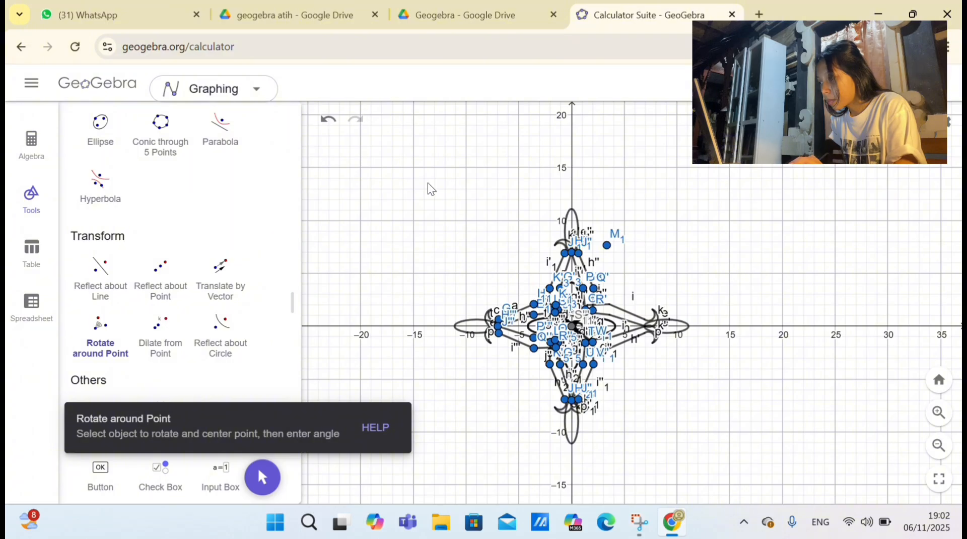
left_click_drag(428, 183, 712, 454)
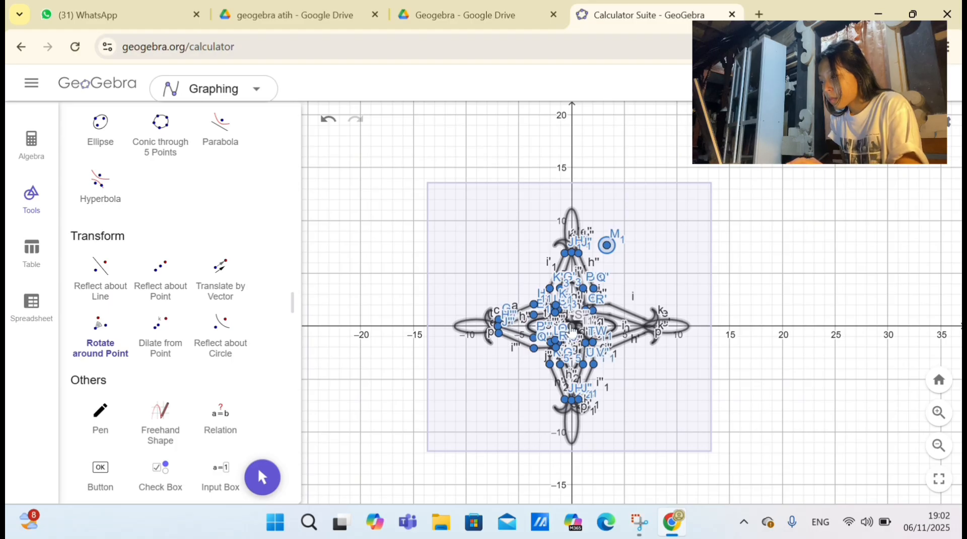
left_click(572, 332)
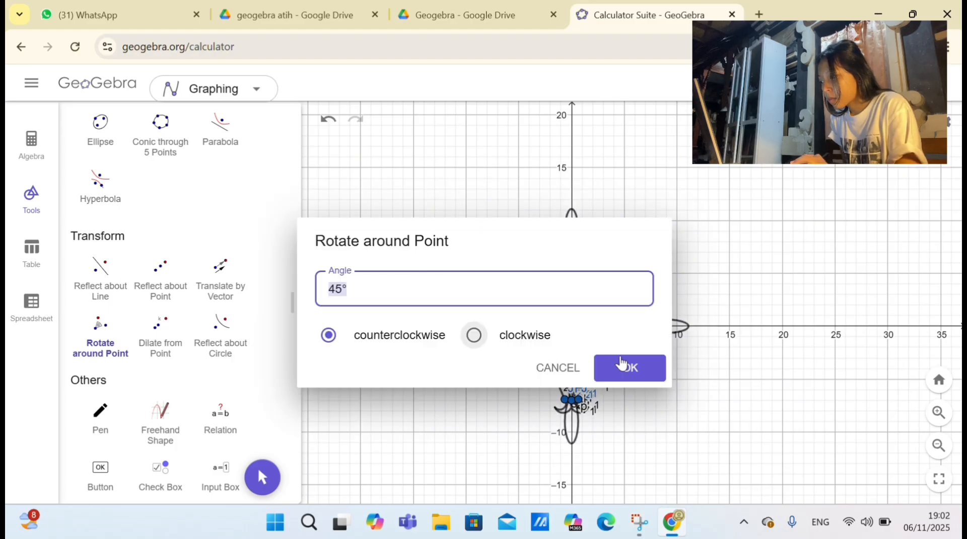
left_click(623, 363)
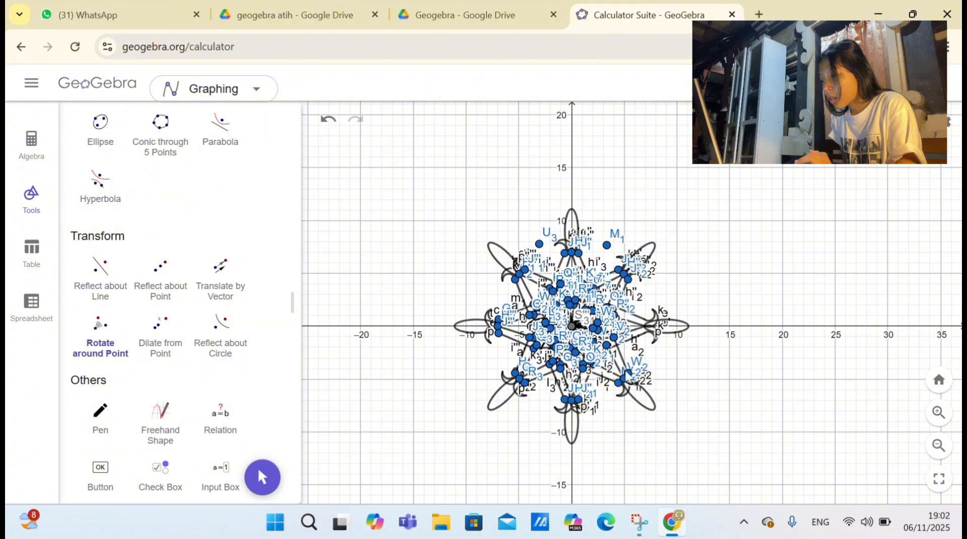
left_click(690, 344)
scroll(693, 351, "up", 2)
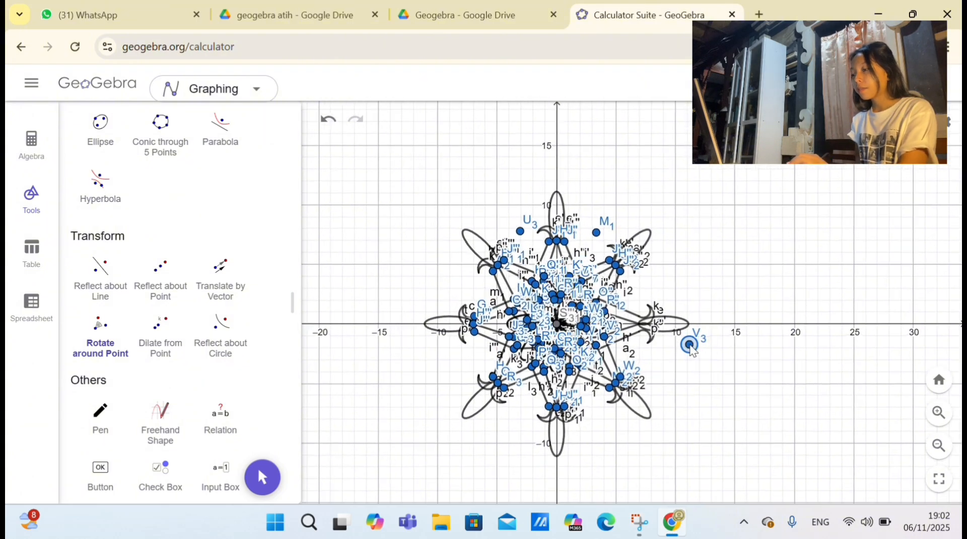
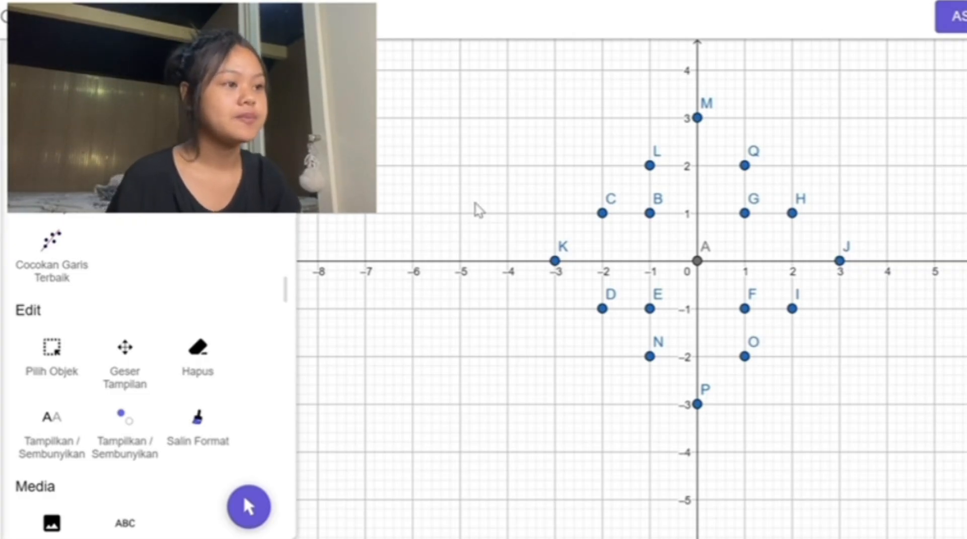
Step: Connect points K, C, B, L and M in order with straight segments to form the upper-left outline
scroll(155, 254, "down", 5)
scroll(157, 256, "down", 8)
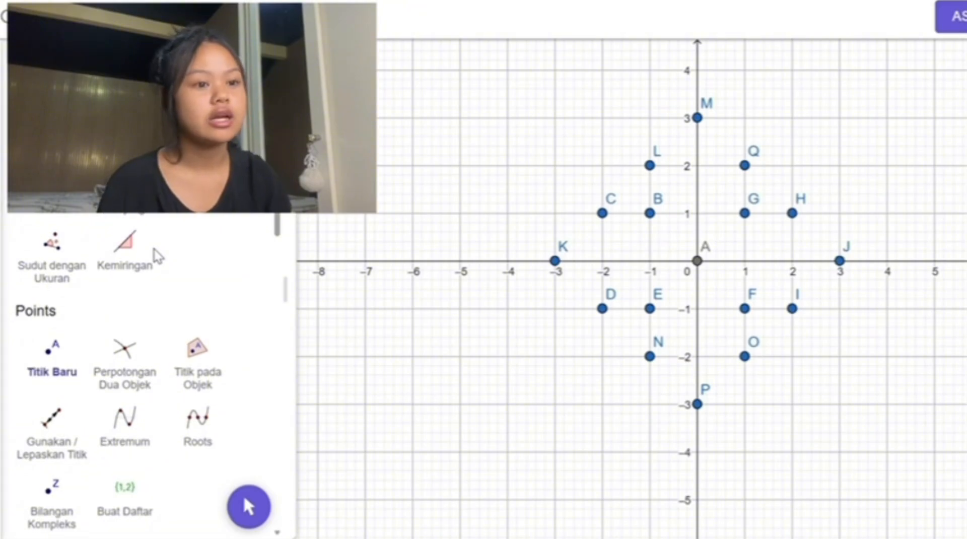
scroll(100, 348, "down", 1)
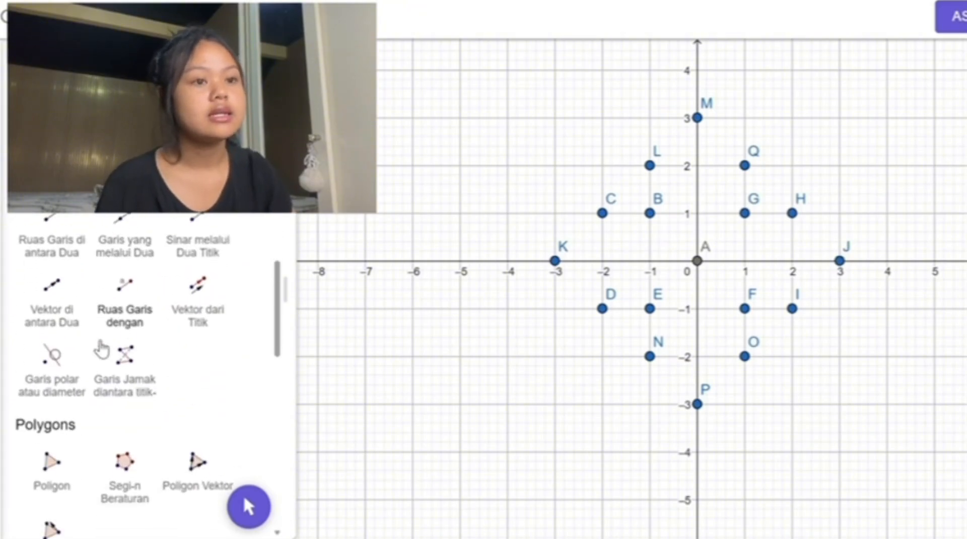
left_click(61, 227)
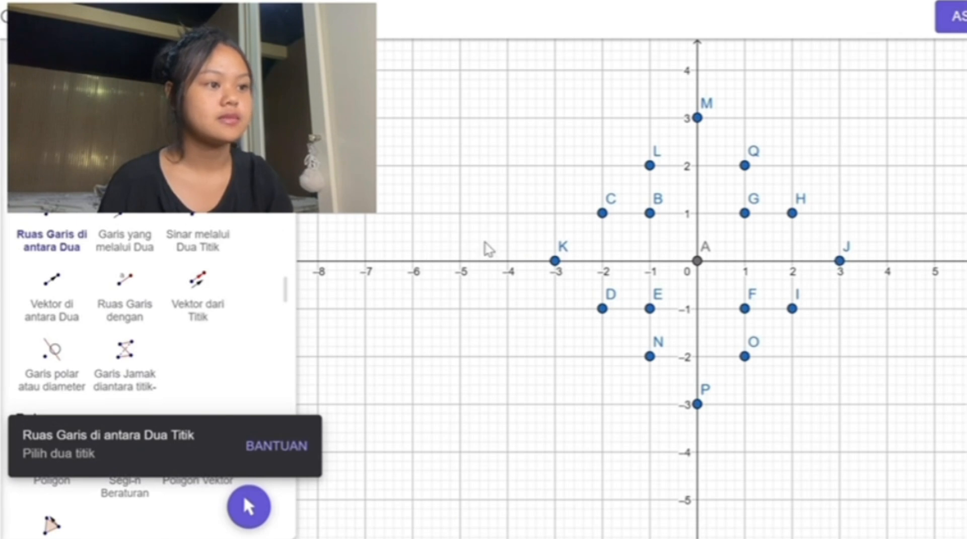
left_click(555, 261)
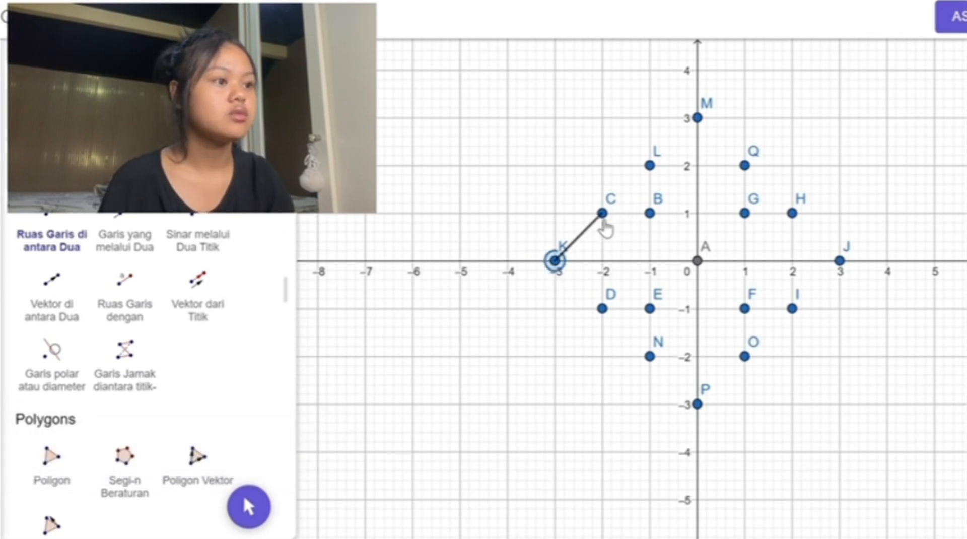
left_click(602, 213)
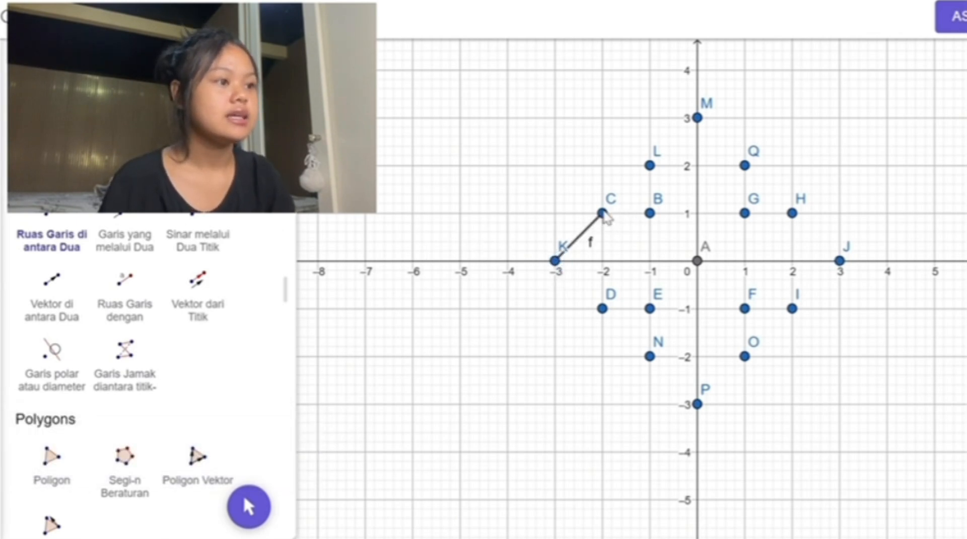
left_click(603, 215)
left_click(652, 217)
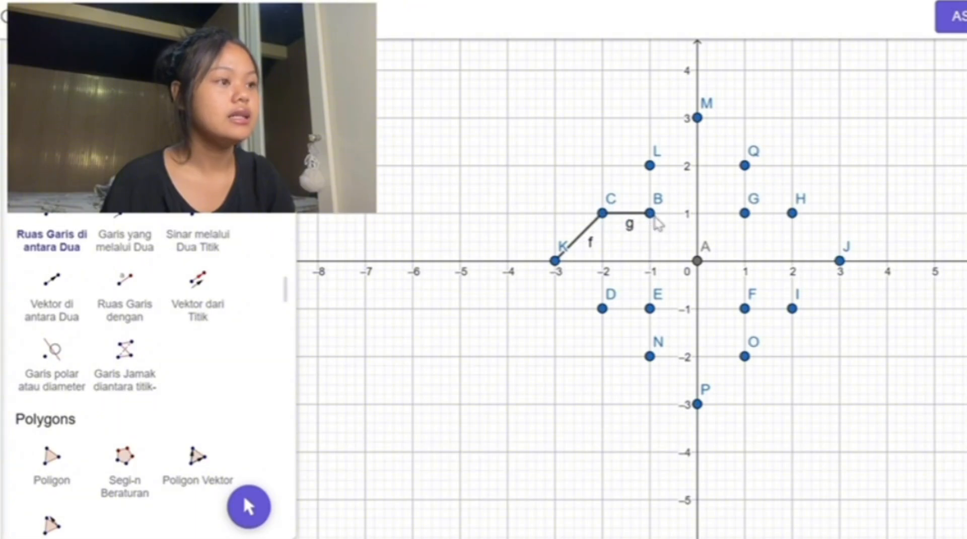
left_click(653, 217)
left_click(651, 167)
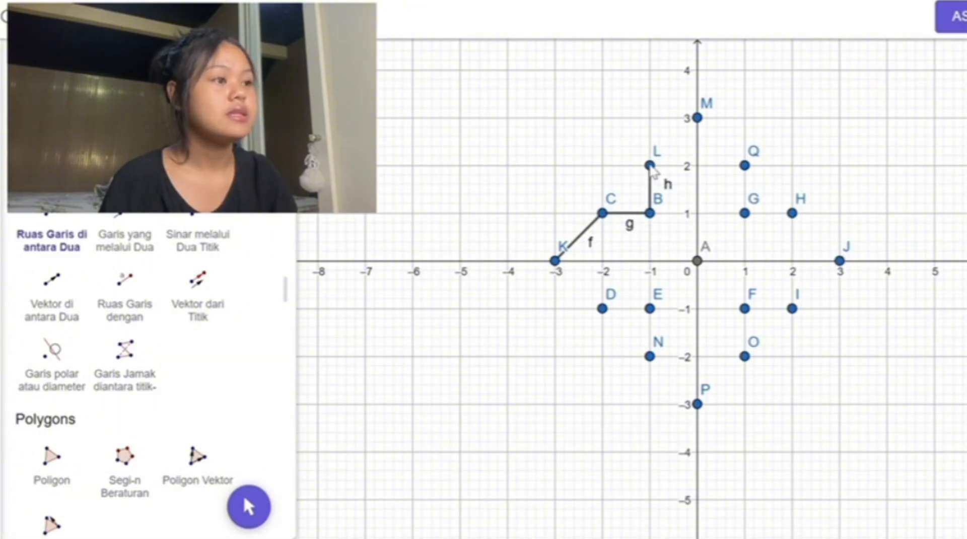
left_click(650, 167)
left_click(699, 121)
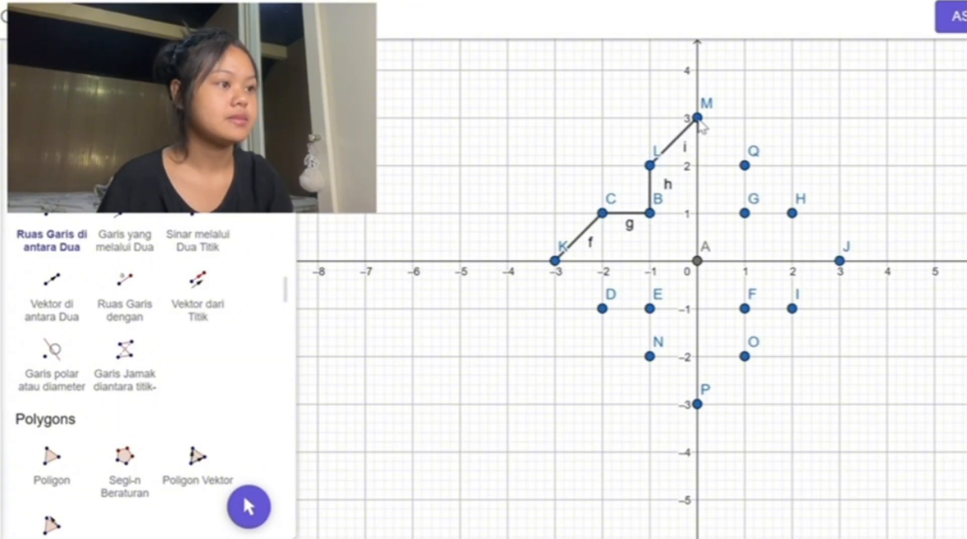
Step: Close the outline with segments from M through Q, G, H, J, I, F, O, P, N, E and D back to K
left_click(699, 119)
left_click(746, 167)
left_click(746, 166)
left_click(746, 214)
left_click(746, 214)
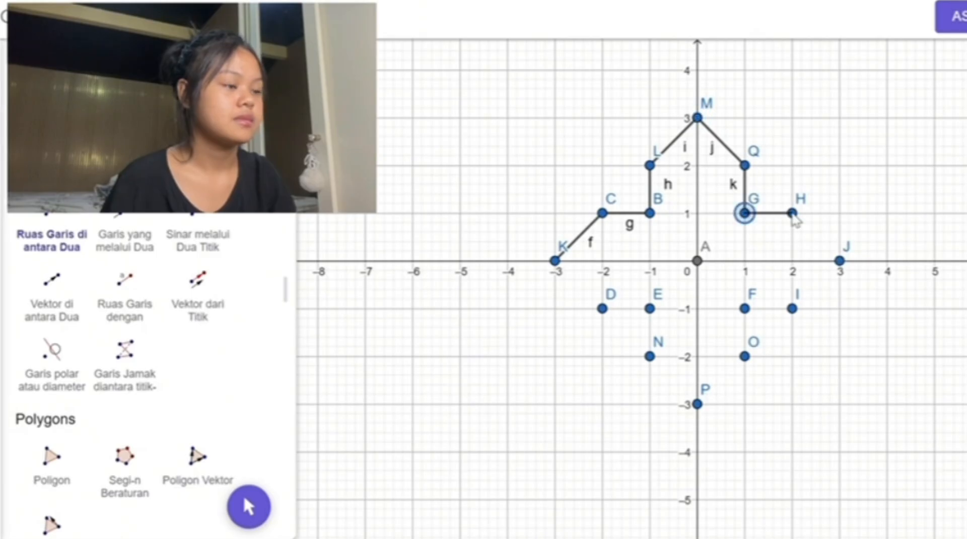
left_click(792, 215)
left_click(793, 214)
left_click(841, 262)
left_click(650, 356)
left_click(650, 356)
left_click(650, 308)
left_click(651, 308)
left_click(602, 308)
left_click(602, 309)
left_click(555, 261)
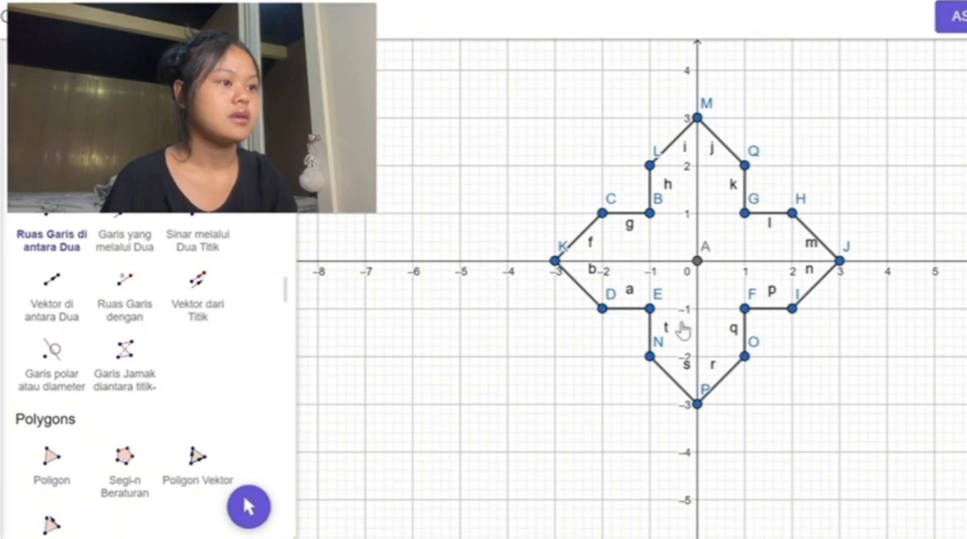
Step: Draw semicircles through two points from M to K and from K to P
scroll(88, 246, "up", 8)
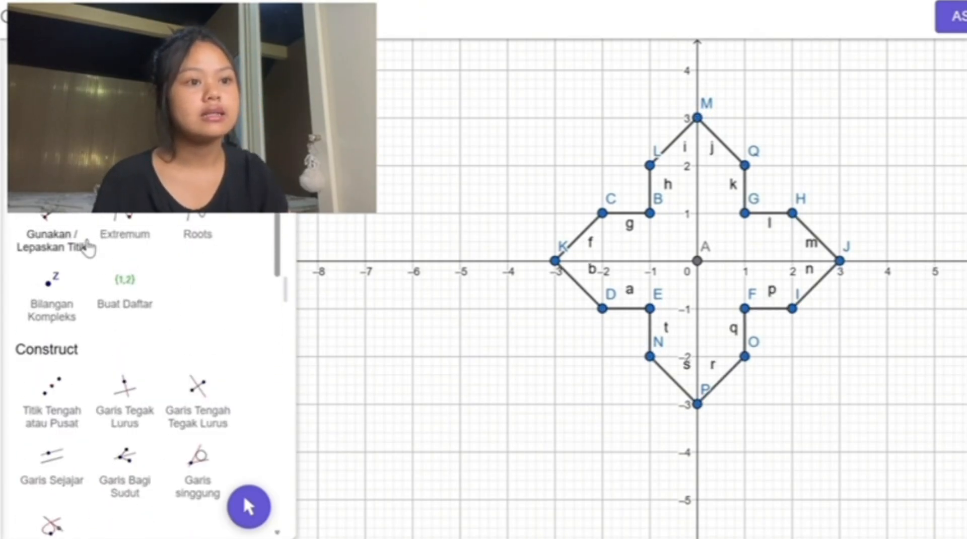
scroll(88, 248, "down", 15)
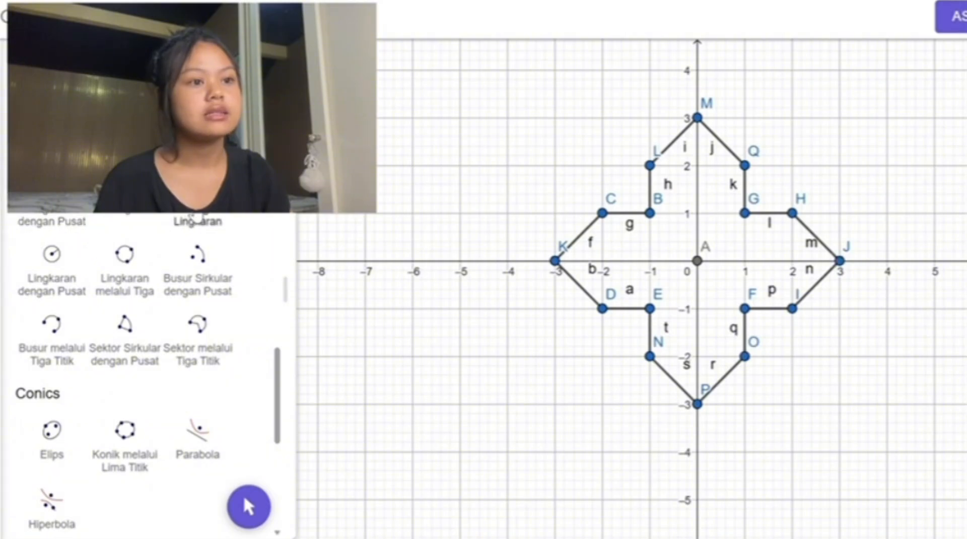
left_click(197, 220)
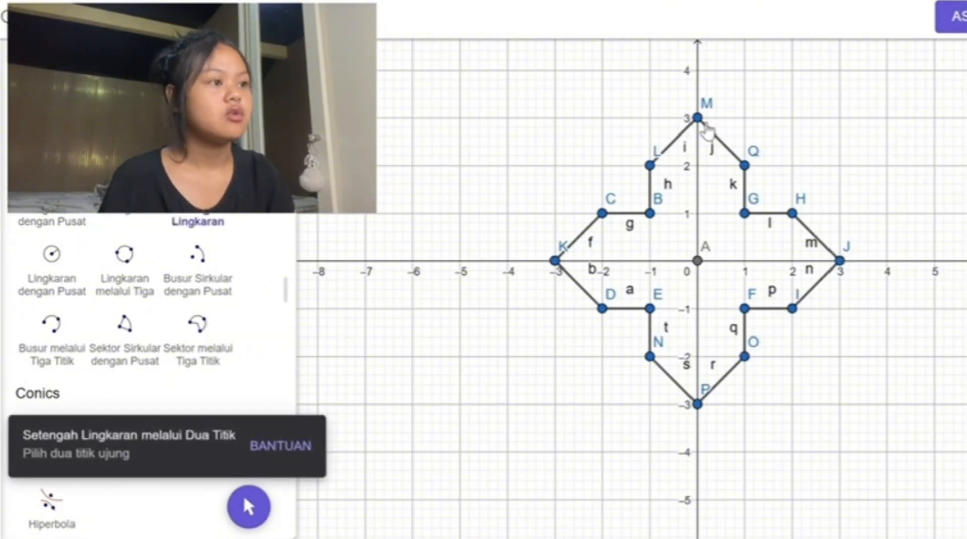
left_click(697, 118)
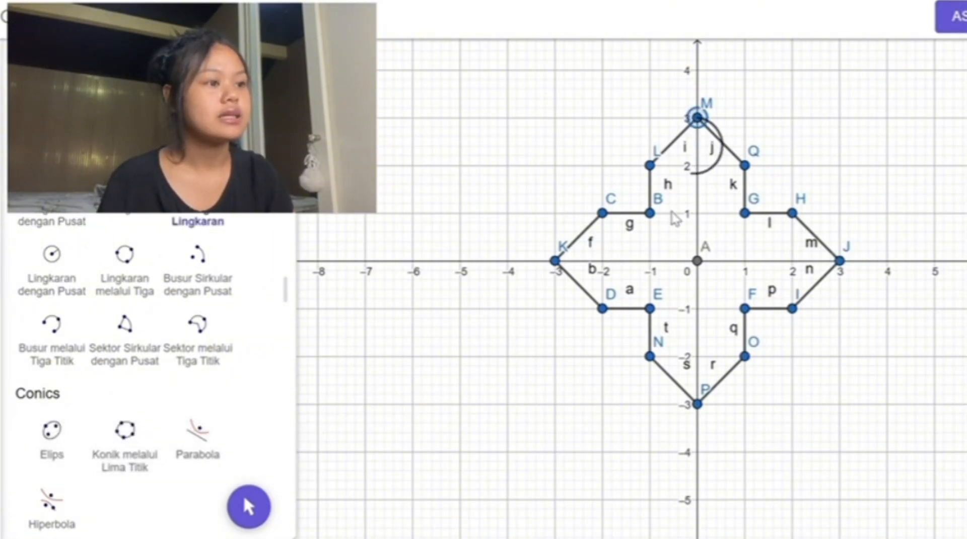
left_click(554, 260)
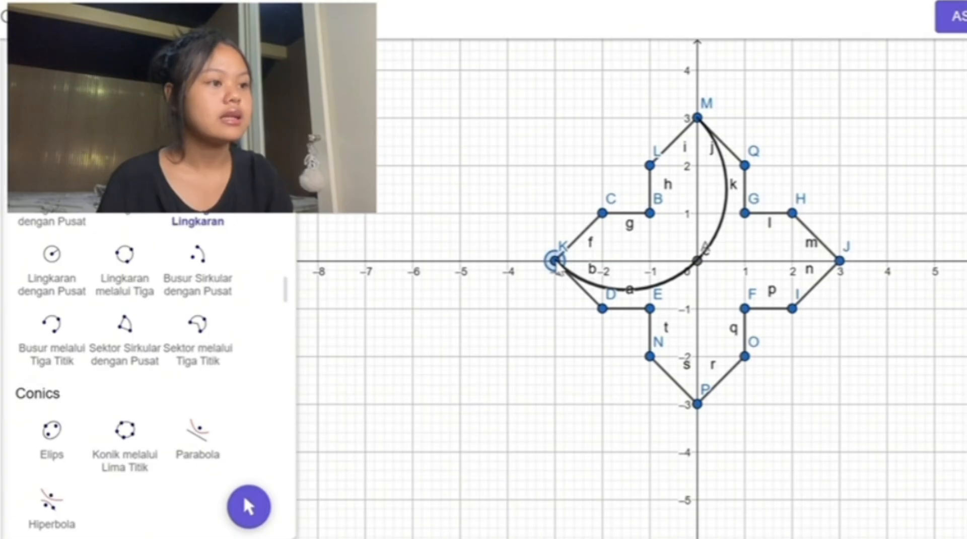
left_click(556, 260)
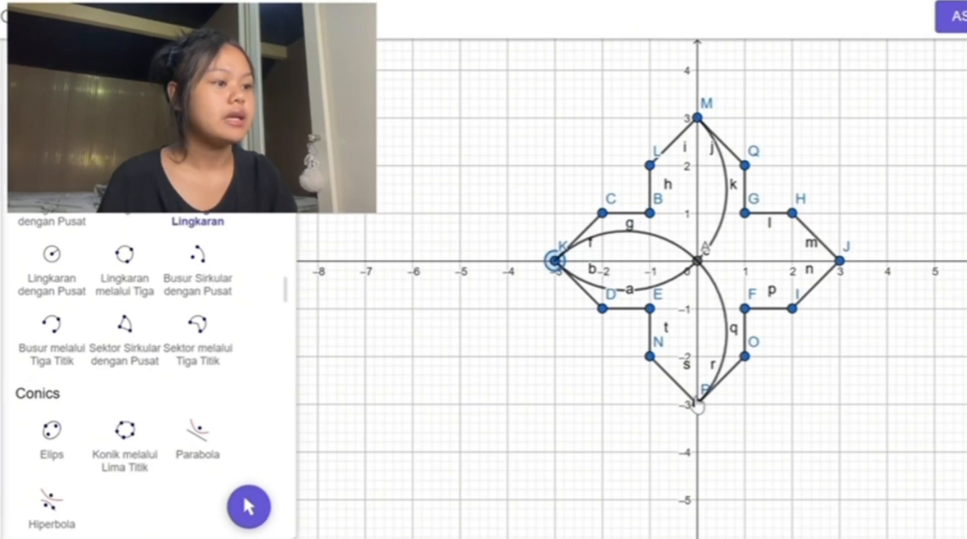
left_click(697, 401)
Step: Complete the four inner petals with semicircles from P to J and from J to M
left_click(697, 401)
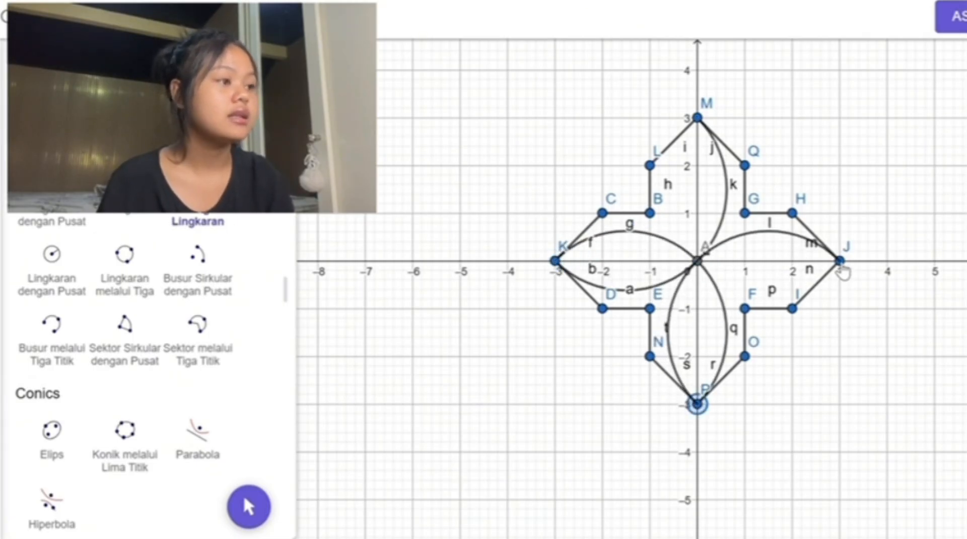
left_click(841, 261)
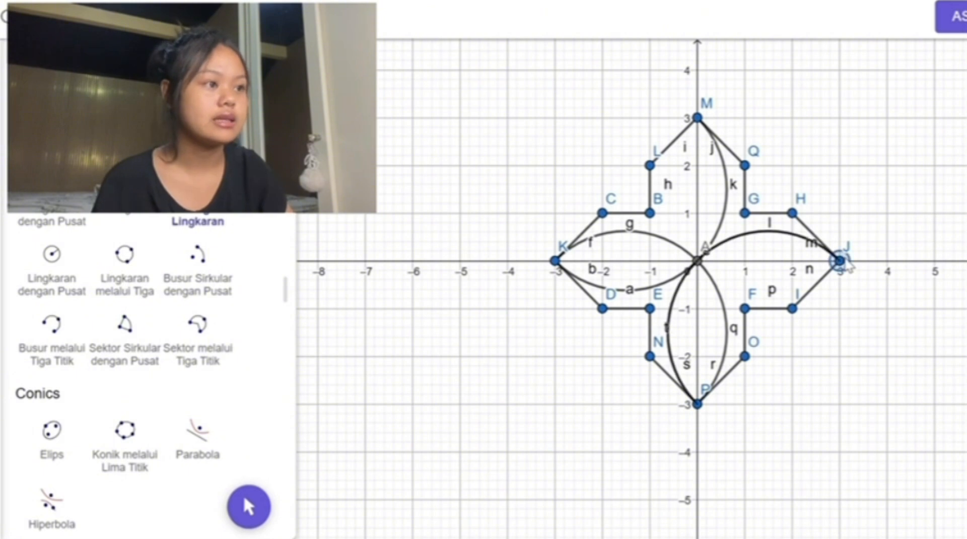
left_click(840, 261)
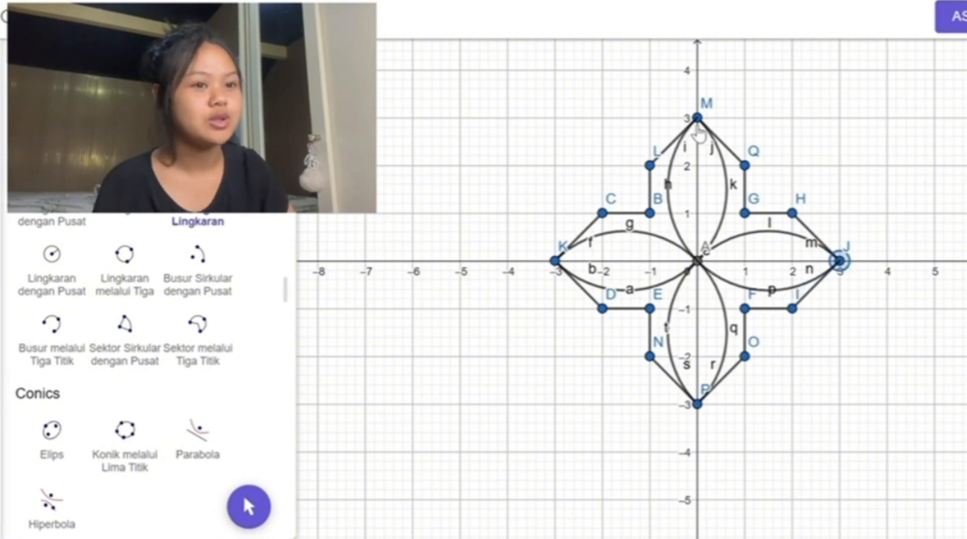
left_click(698, 129)
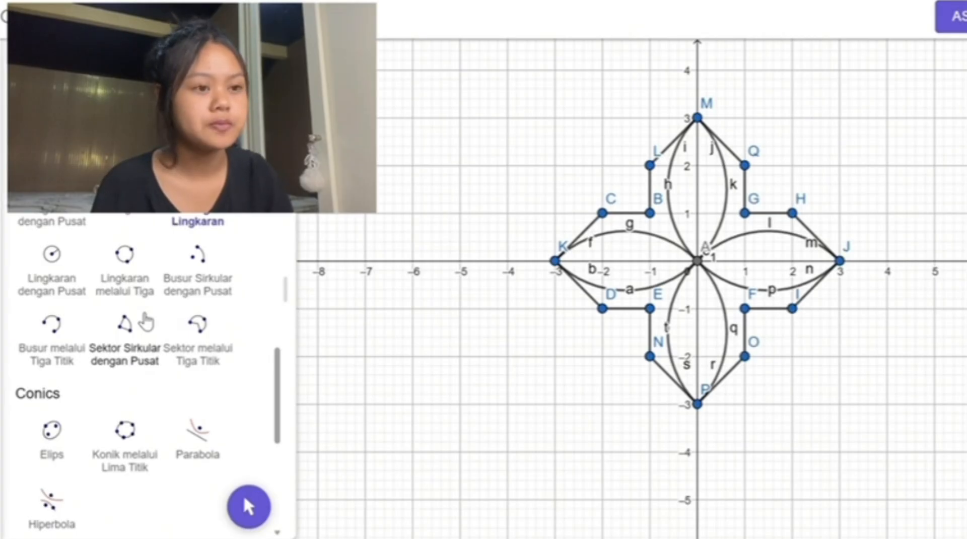
Step: Rotate the whole four-armed figure 45° counterclockwise around point A at the origin
scroll(146, 321, "down", 7)
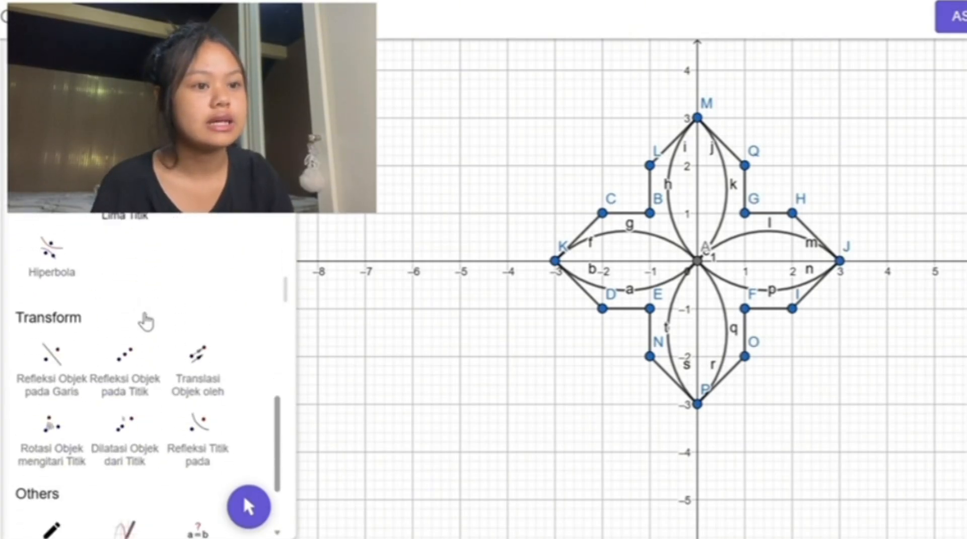
scroll(146, 322, "down", 2)
scroll(101, 329, "up", 3)
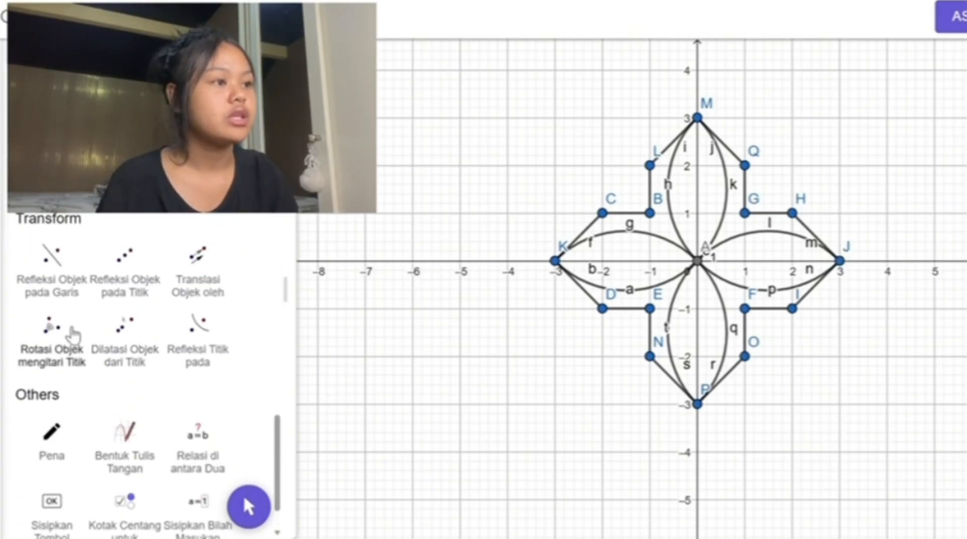
left_click(53, 335)
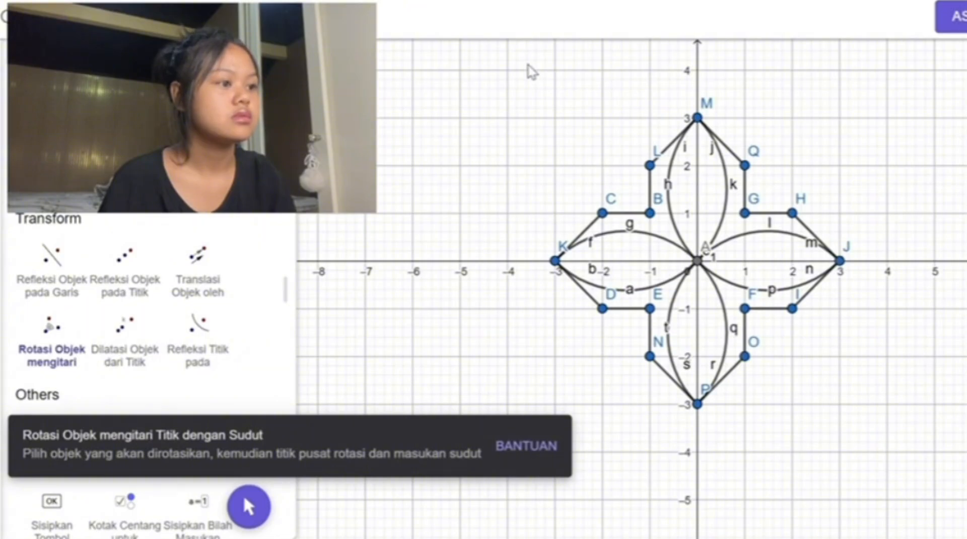
left_click_drag(576, 84, 902, 436)
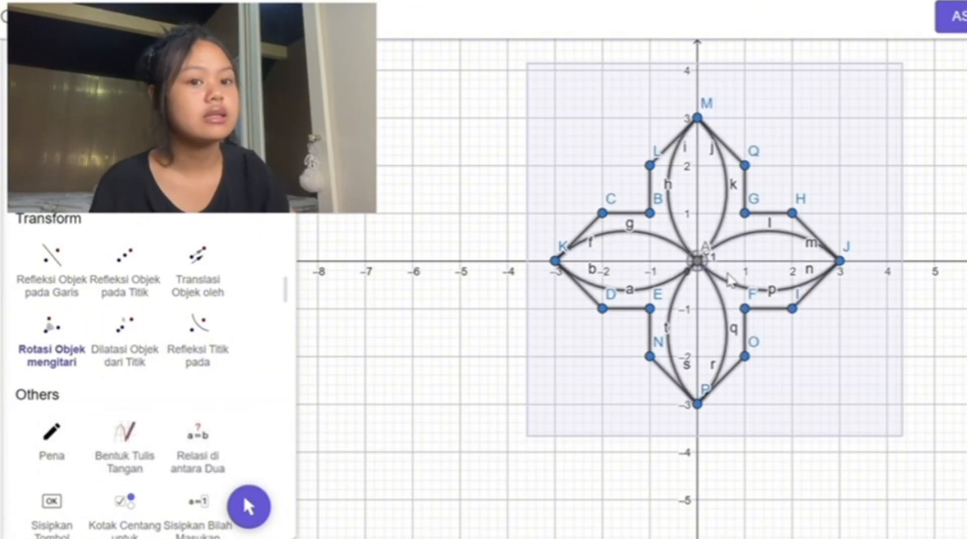
left_click(698, 261)
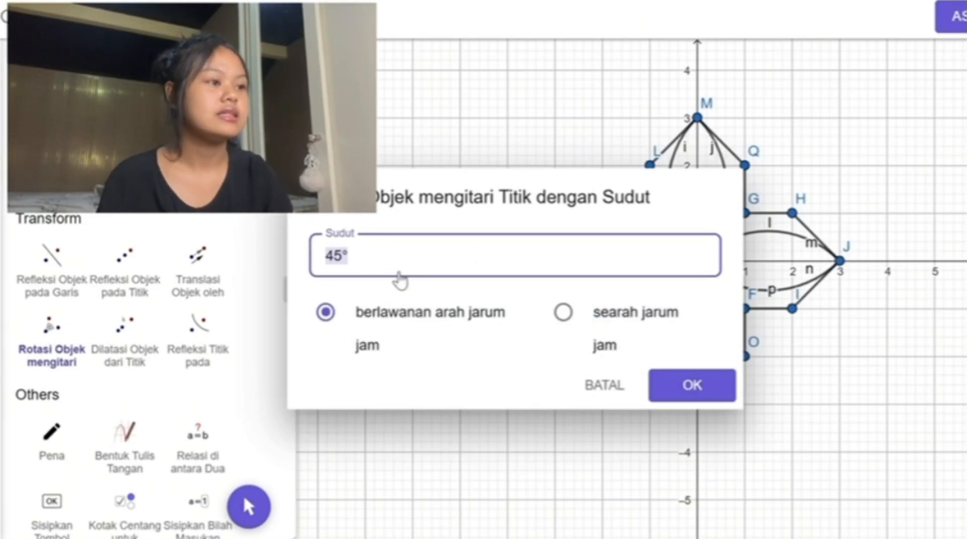
left_click(707, 393)
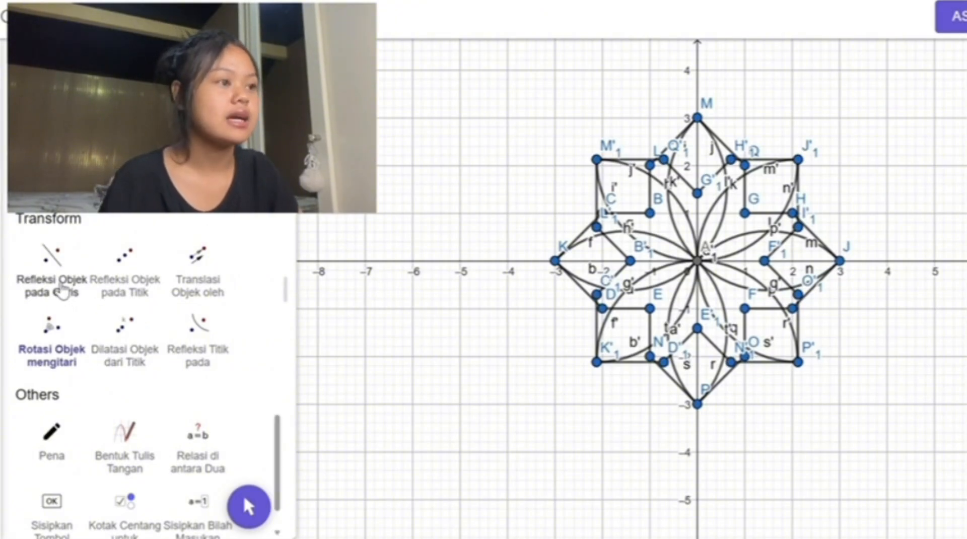
Step: Reflect the central eight-pointed ornament about its lower-right corner point P'₁ and about its upper-right corner point J'₁
left_click(129, 272)
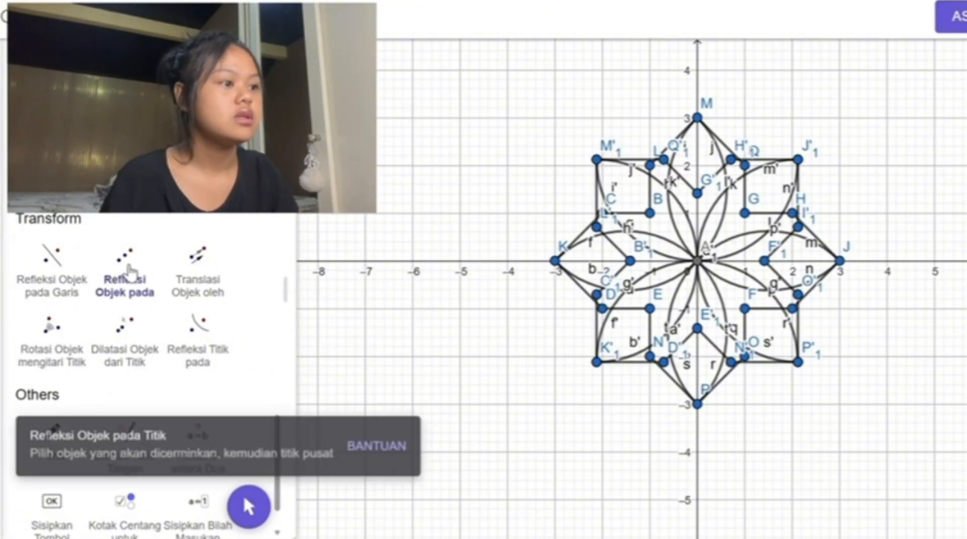
left_click_drag(537, 84, 844, 414)
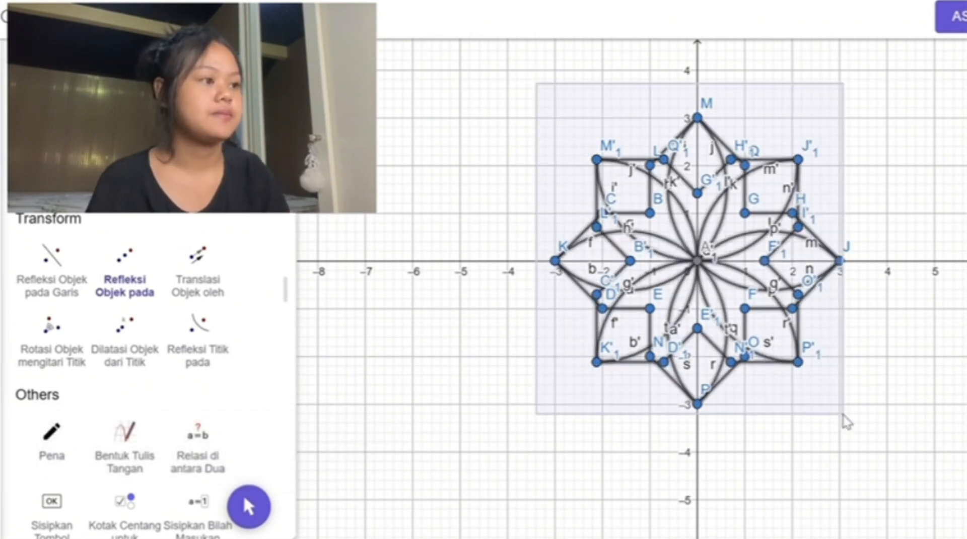
left_click(799, 362)
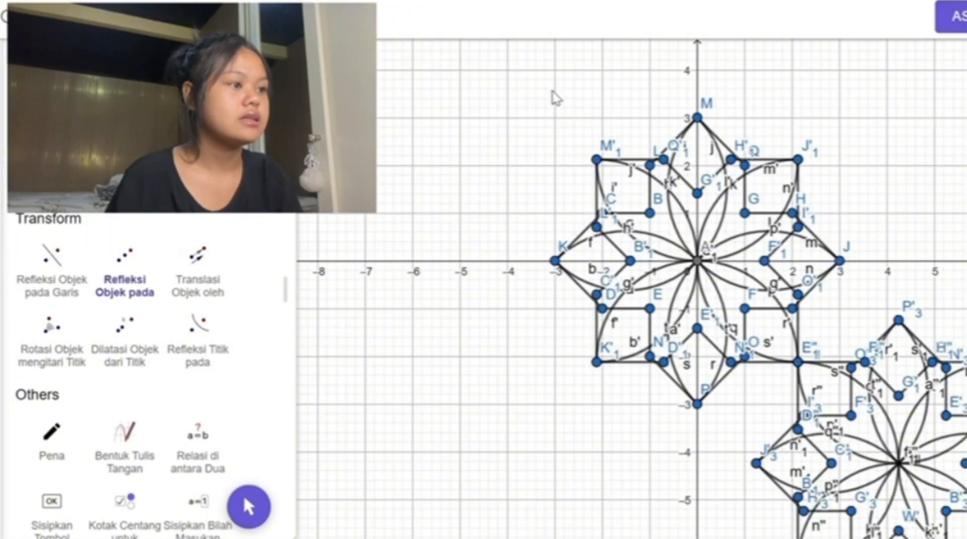
left_click_drag(553, 91, 837, 408)
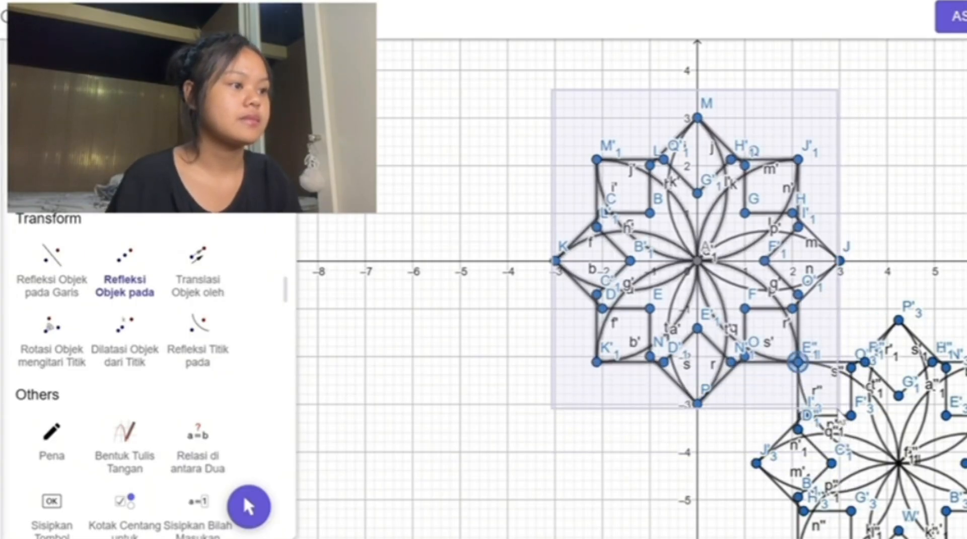
left_click(798, 160)
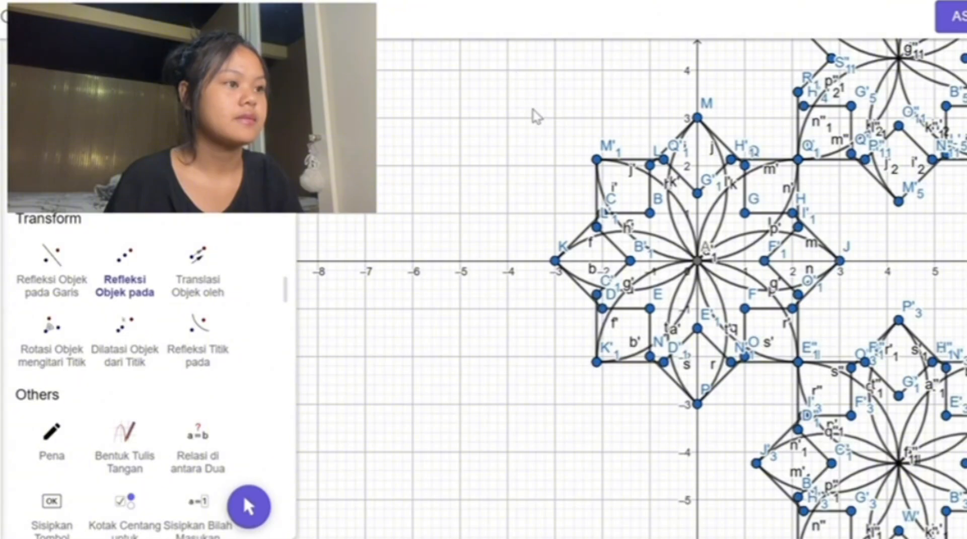
Step: Reflect the central ornament about its upper-left corner point M'₁ and about its lower-left corner point K'₁
left_click_drag(533, 108, 853, 431)
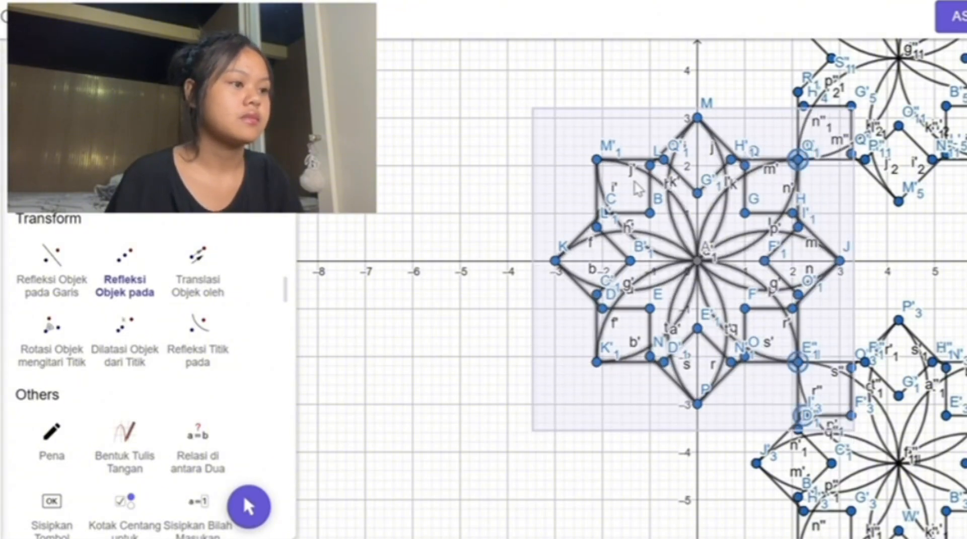
left_click(597, 160)
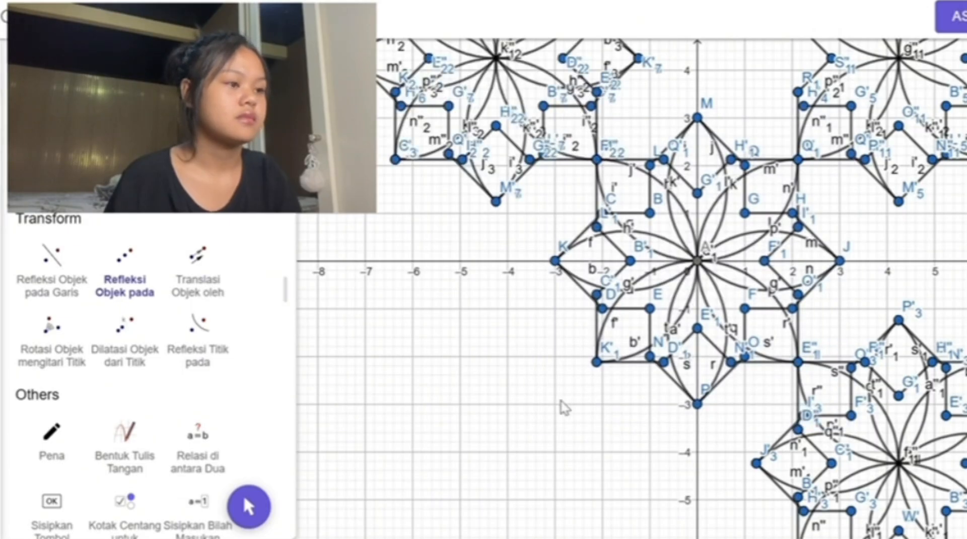
left_click_drag(547, 406, 931, 117)
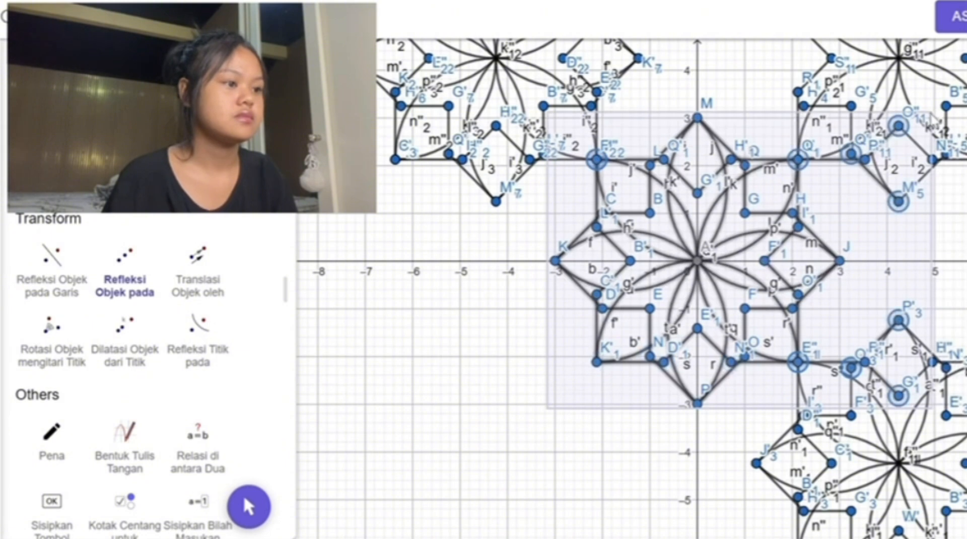
left_click(597, 363)
scroll(602, 422, "up", 1)
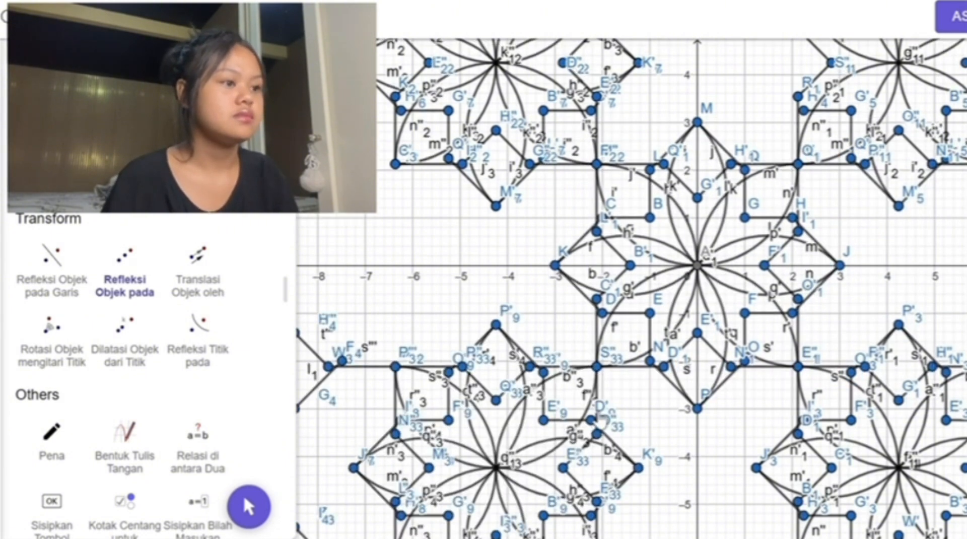
Step: Delete the stray points and segments beside the outer upper corner of the upper-left ornament
scroll(602, 422, "down", 3)
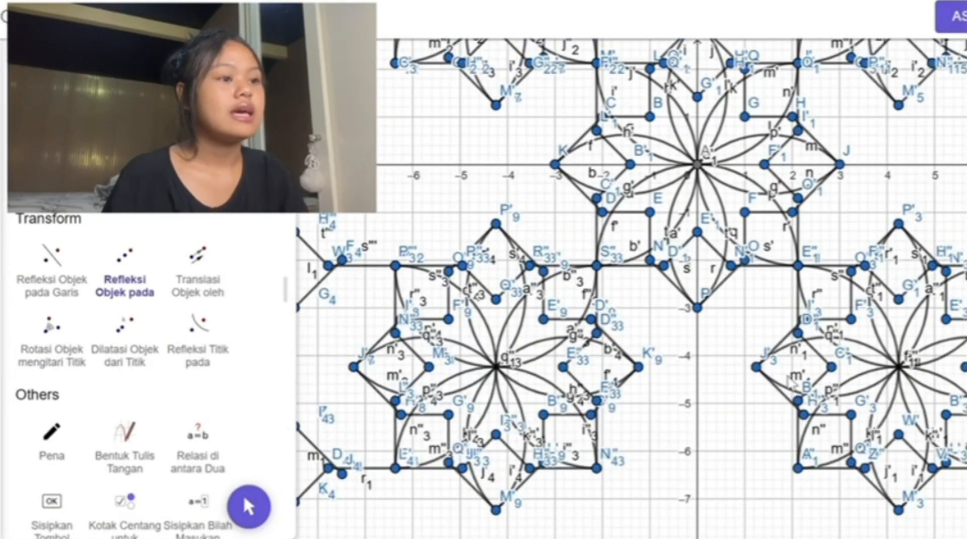
scroll(792, 383, "down", 3)
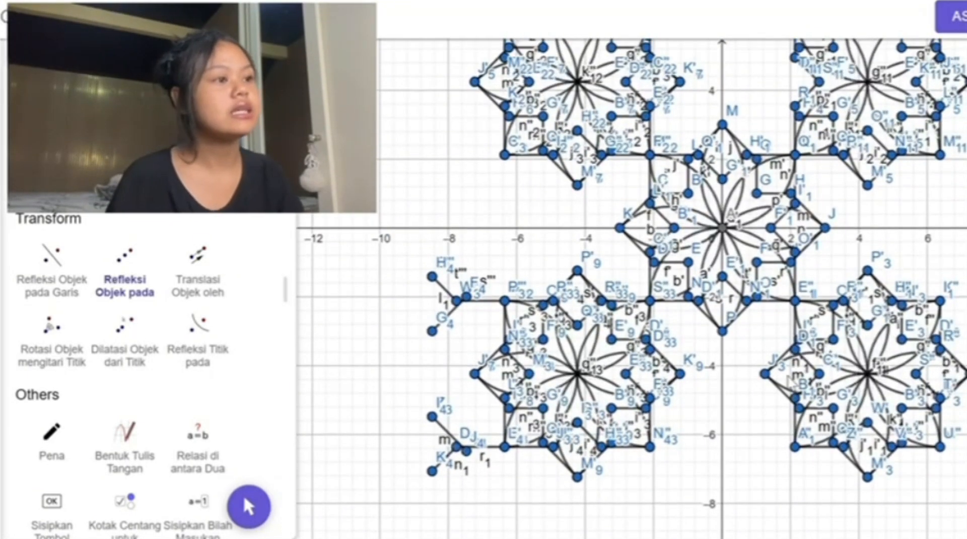
scroll(792, 383, "up", 3)
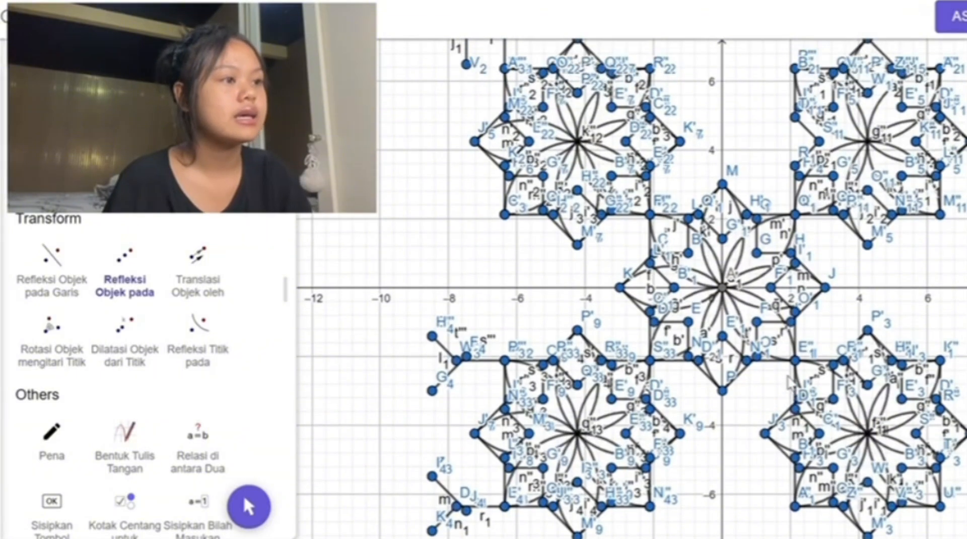
scroll(792, 383, "up", 3)
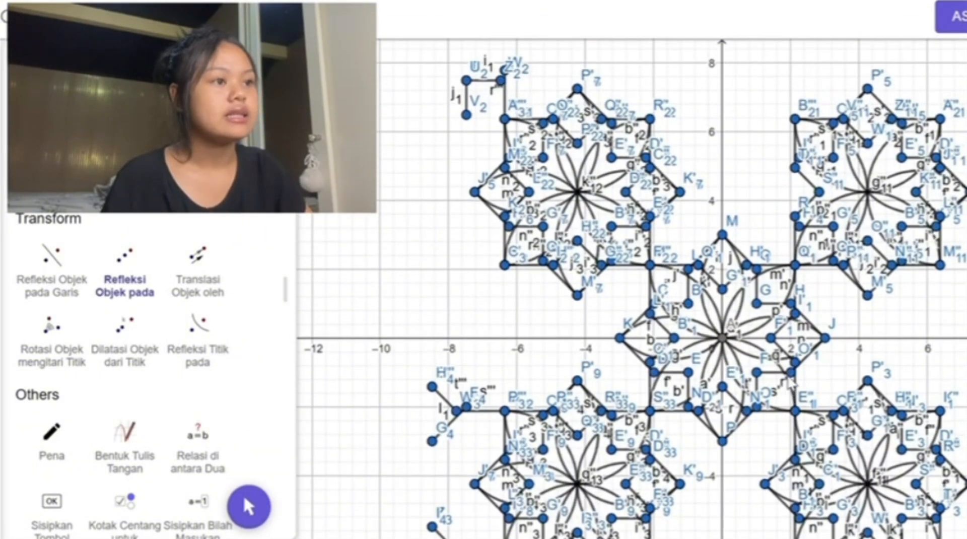
scroll(57, 248, "up", 15)
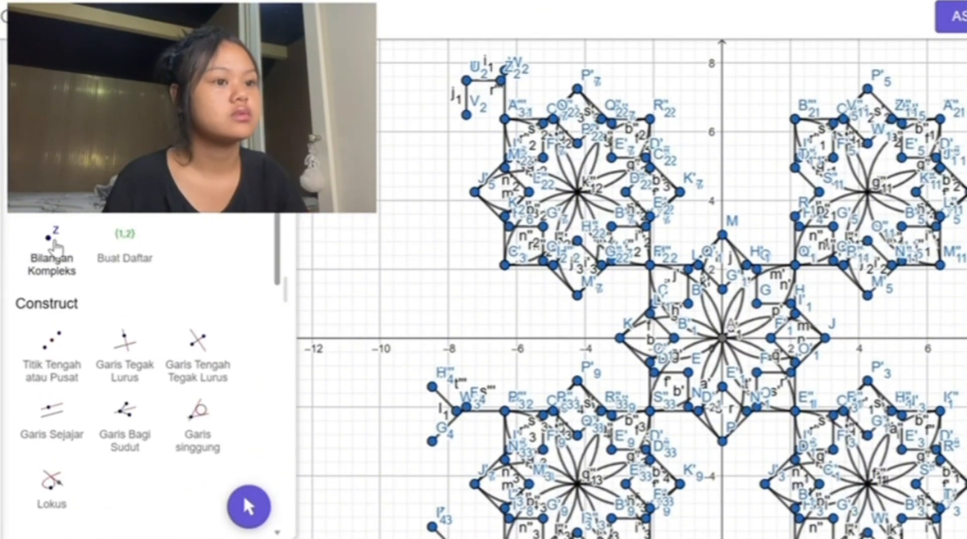
scroll(56, 248, "down", 1)
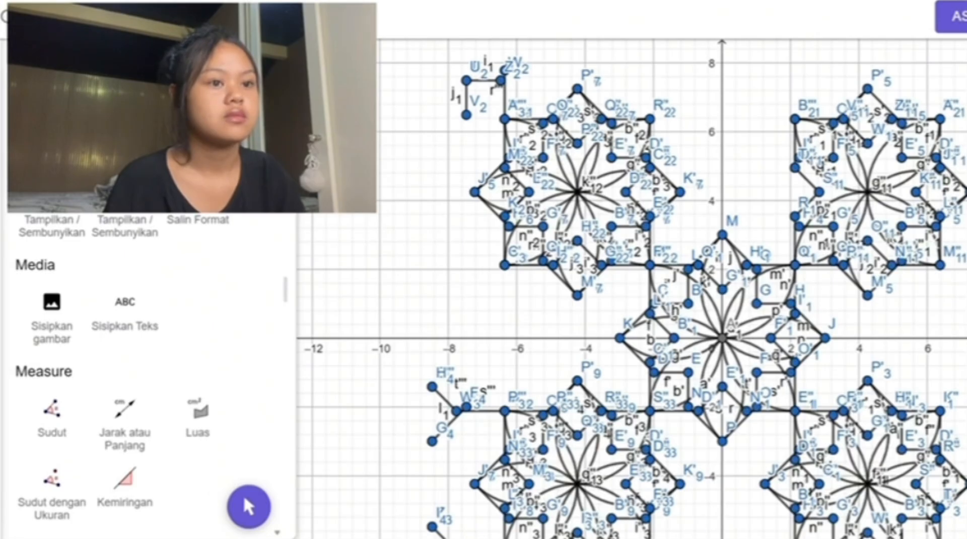
left_click(52, 129)
left_click_drag(431, 54, 514, 104)
key("Delete")
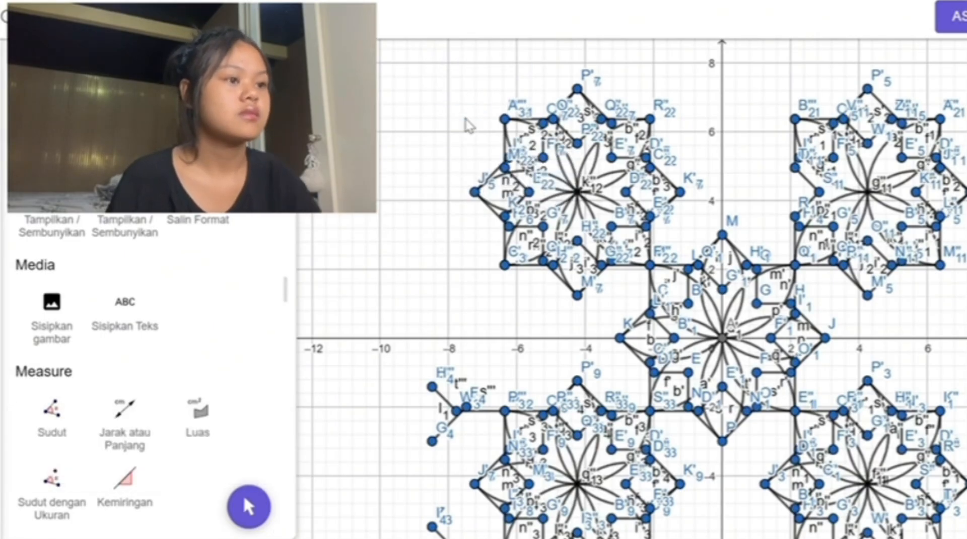
Step: Delete the stray fragments left of the lower-left ornament and the one beside the upper-right ornament near (1, 7.5)
scroll(466, 120, "down", 3)
left_click_drag(425, 217, 476, 362)
key("Delete")
left_click_drag(478, 362, 403, 538)
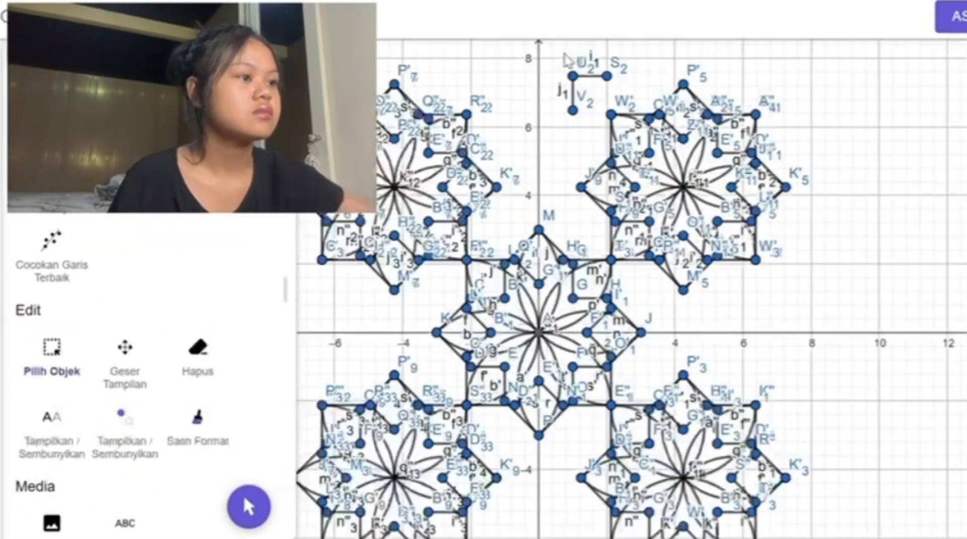
left_click(575, 101)
key("Delete")
scroll(574, 113, "down", 2)
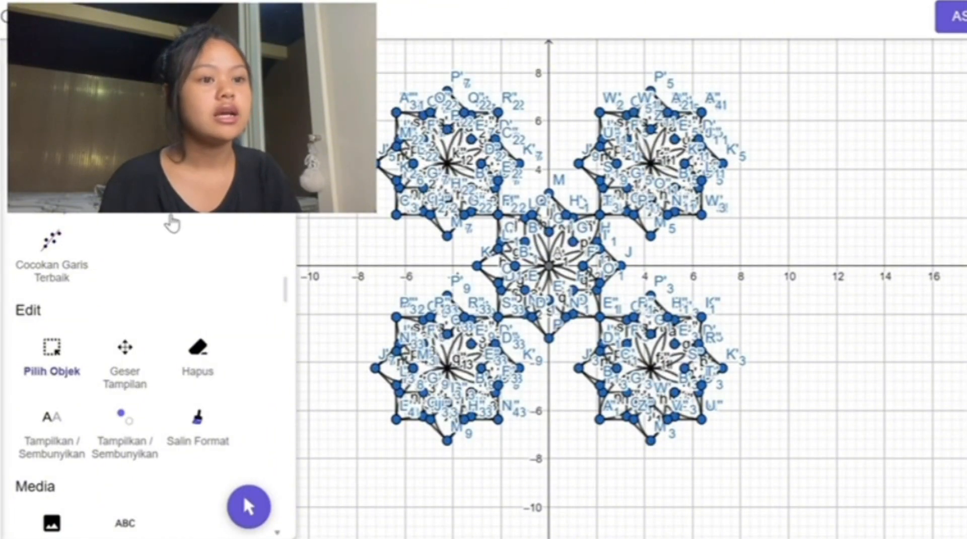
Step: Draw inward semicircles on all four sides of the square gap between the two upper ornaments, forming four petals
scroll(171, 224, "down", 5)
scroll(171, 224, "up", 3)
scroll(172, 224, "down", 8)
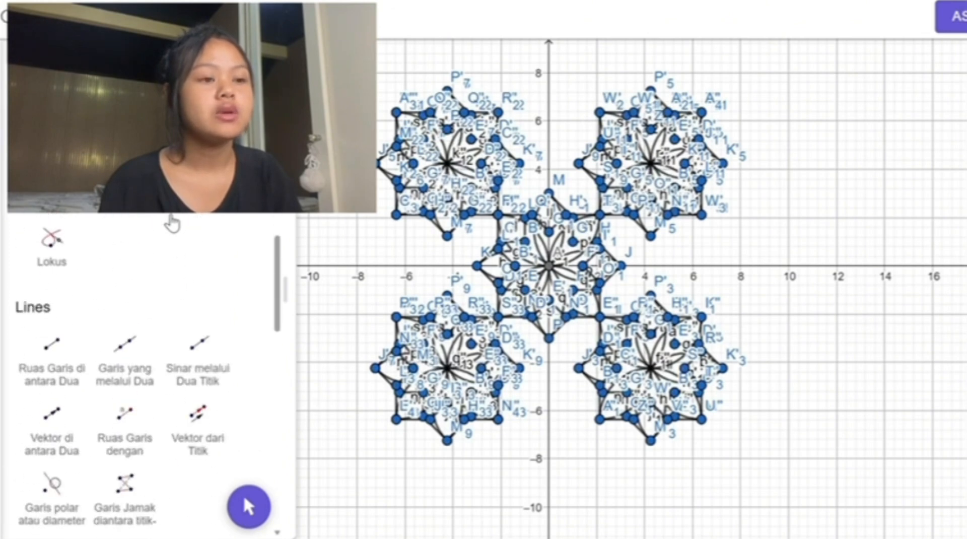
scroll(171, 224, "down", 10)
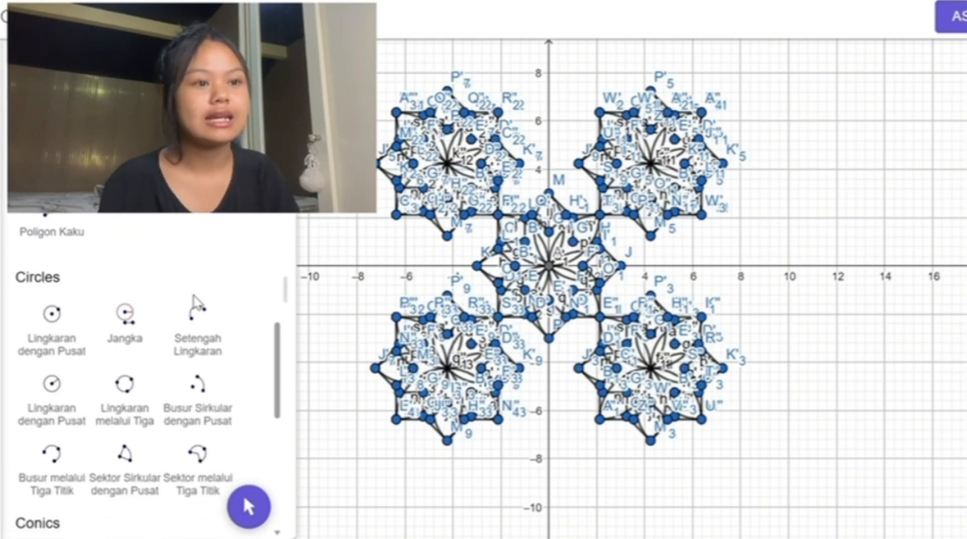
left_click(195, 304)
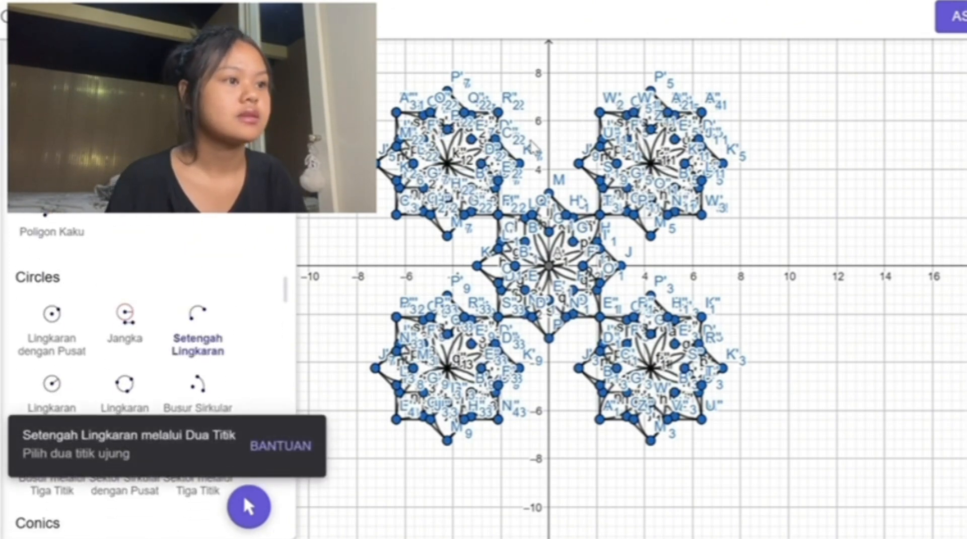
scroll(534, 146, "up", 3)
left_click(482, 98)
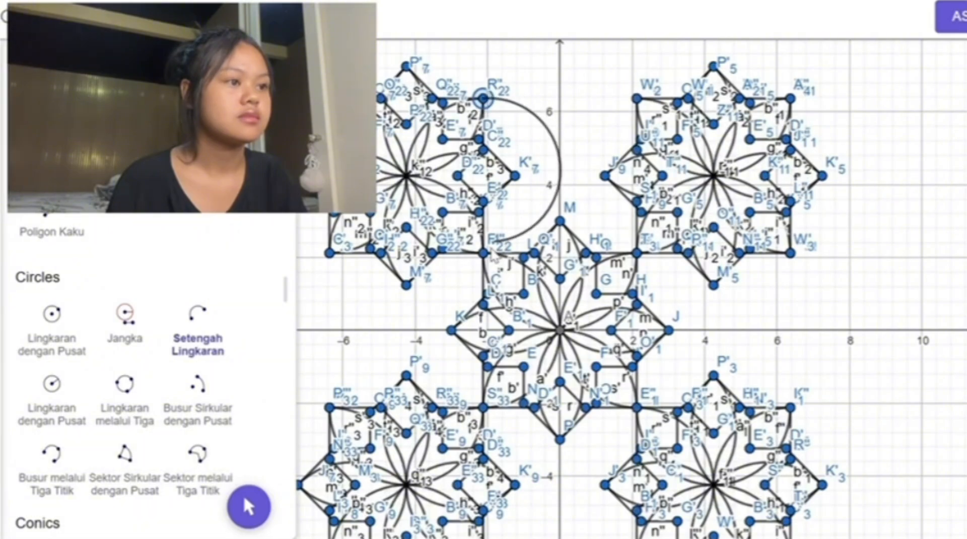
left_click(494, 256)
left_click(636, 99)
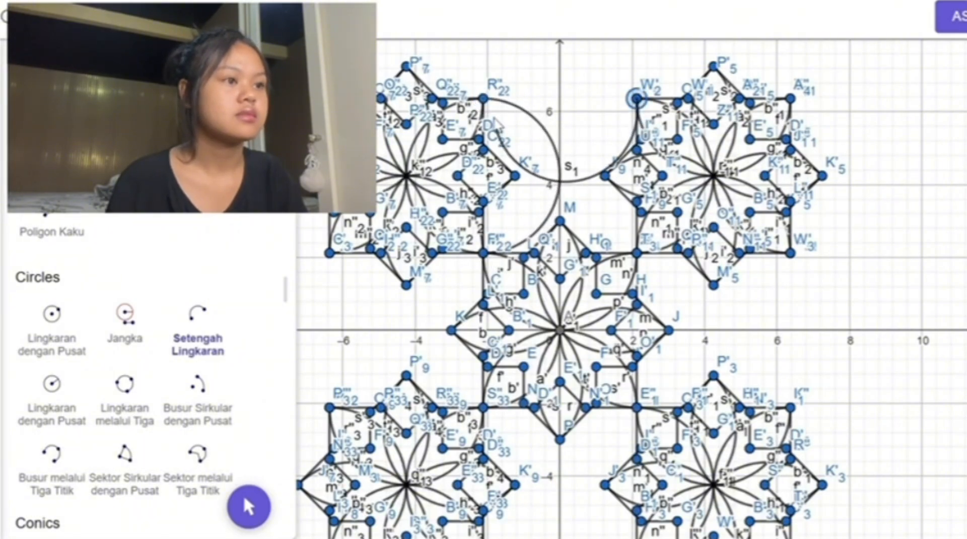
left_click(484, 100)
left_click(484, 253)
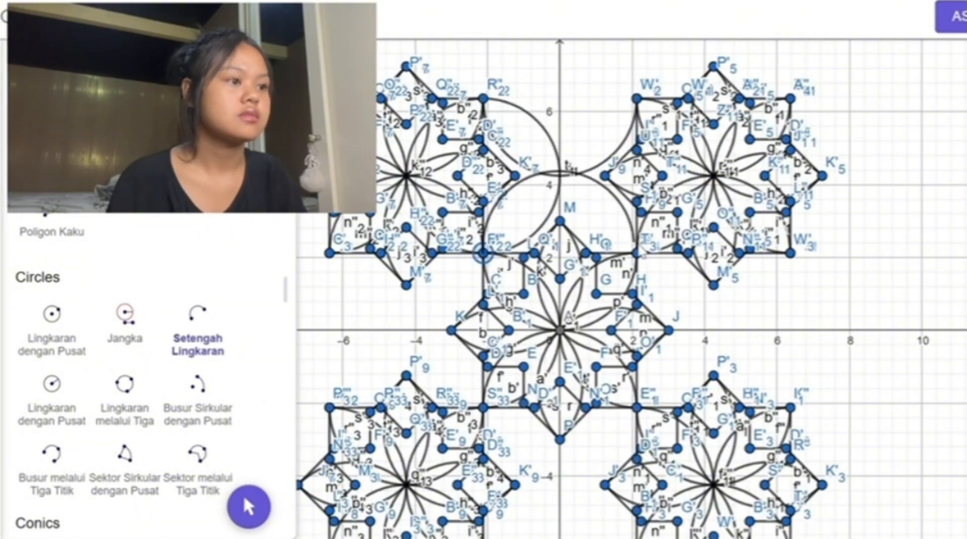
left_click(638, 253)
left_click(633, 102)
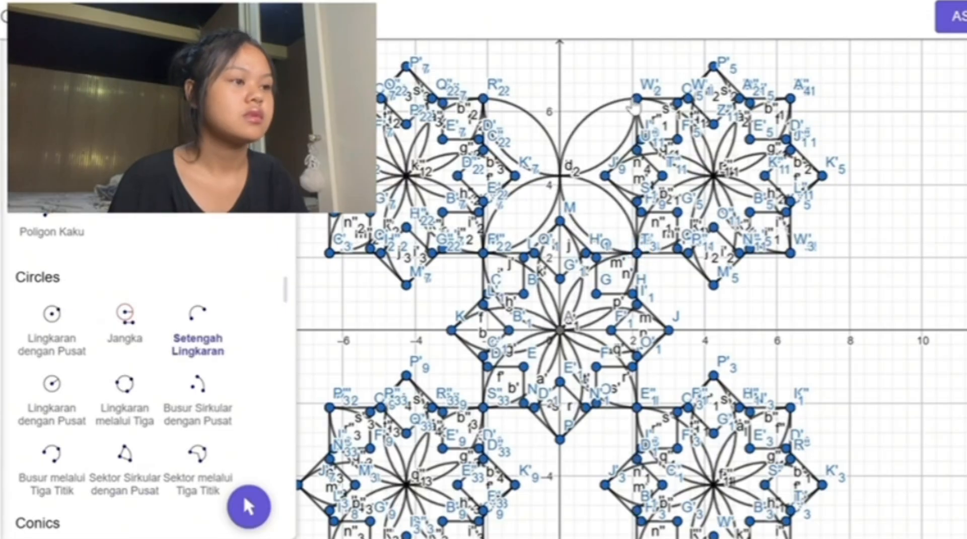
Step: Draw four inward semicircles on the sides of the square gap between the upper-right and lower-right ornaments
left_click(790, 254)
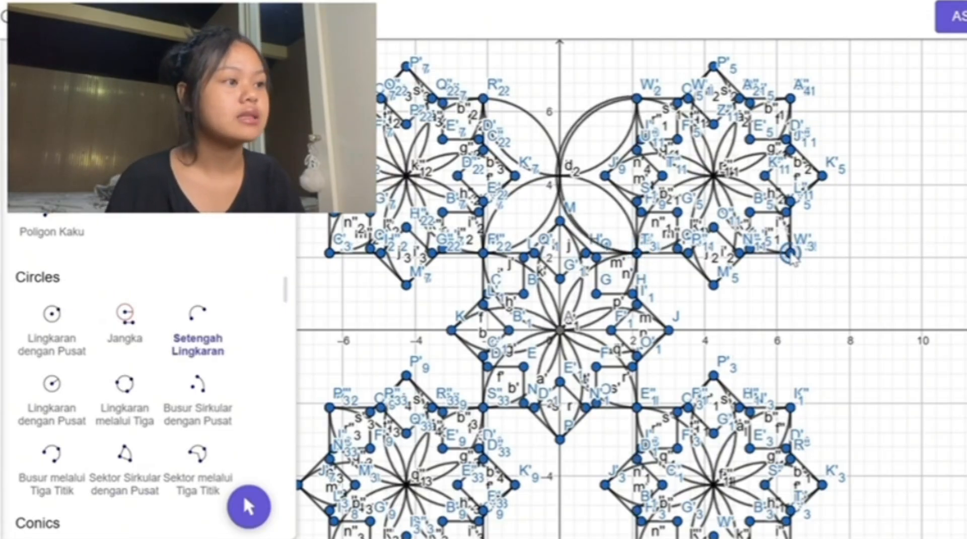
left_click(638, 253)
left_click(637, 407)
left_click(775, 383)
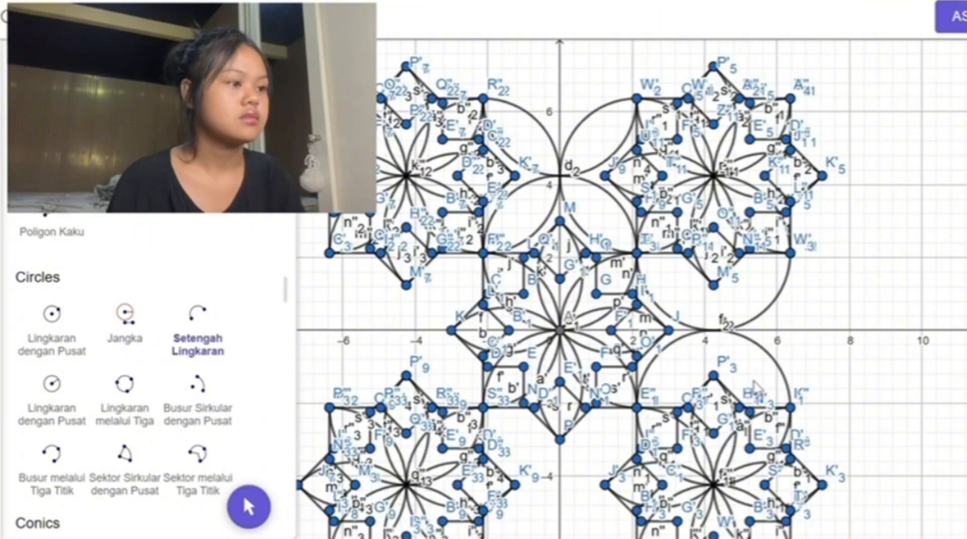
left_click(790, 408)
left_click(790, 253)
left_click(637, 253)
left_click(637, 407)
Step: Draw four inward semicircles on the sides of the square gap between the upper-left and lower-left ornaments
left_click(483, 253)
left_click(329, 254)
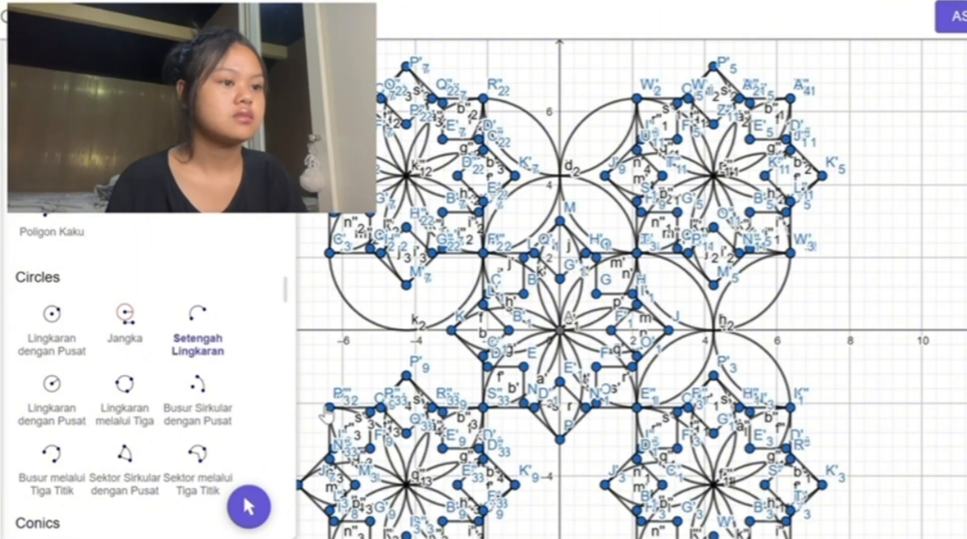
left_click(329, 407)
left_click(483, 407)
left_click(329, 253)
left_click(330, 407)
left_click(483, 407)
left_click(483, 253)
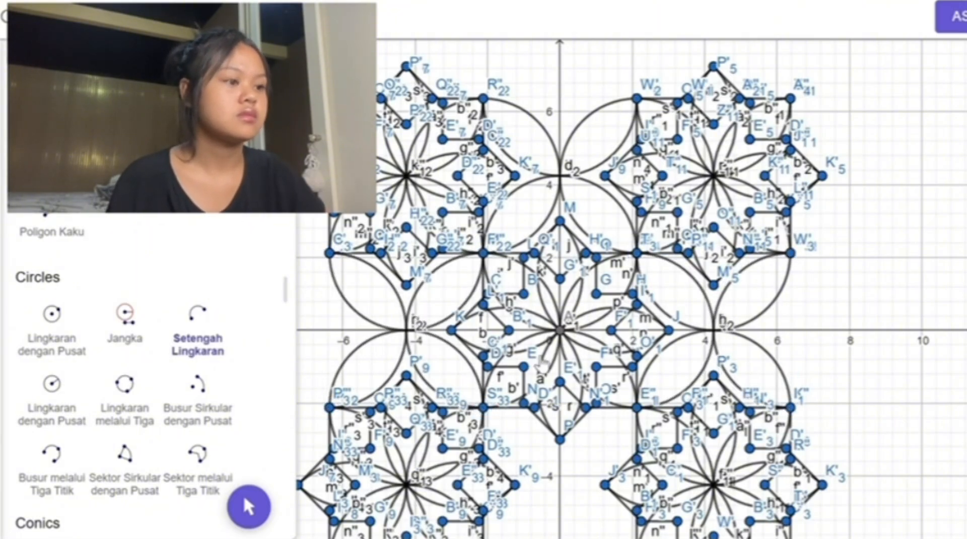
Step: Fill the square gap between the two lower ornaments with four inward semicircles on its sides
scroll(542, 361, "down", 2)
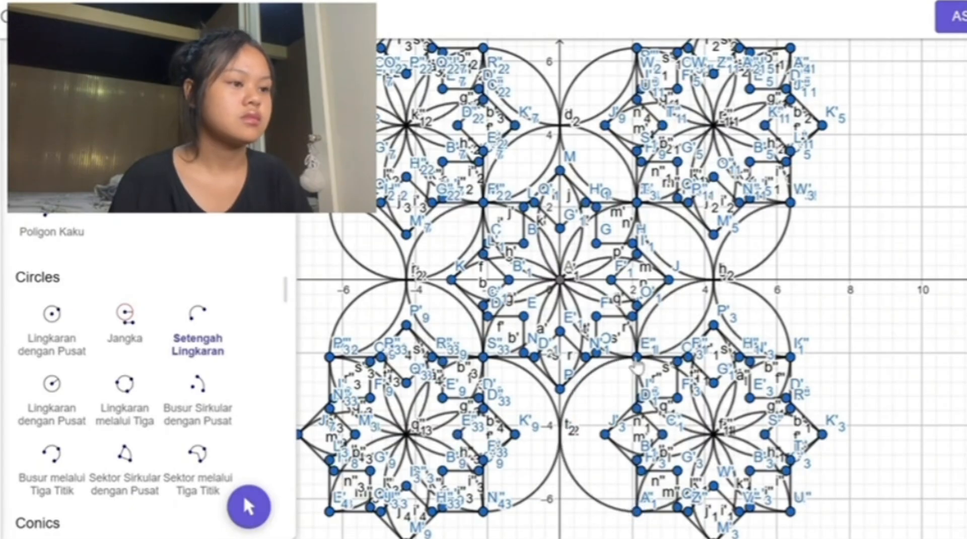
left_click(484, 357)
left_click(484, 357)
left_click(484, 511)
left_click(637, 511)
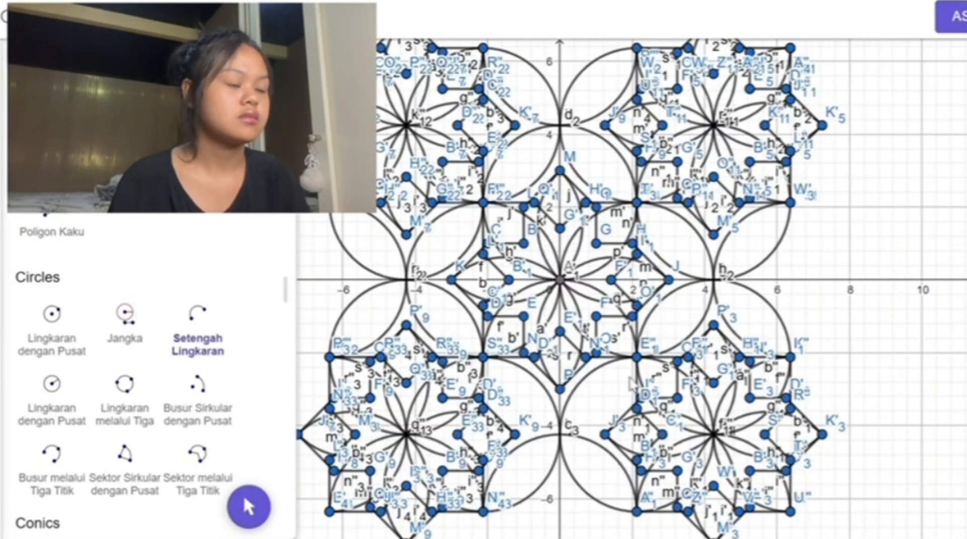
Step: Draw an outer spiral with two three-point arcs from about (3.6, 8.4) through (4.8, 10.4) to (0, 6) on the y-axis
scroll(489, 359, "down", 2)
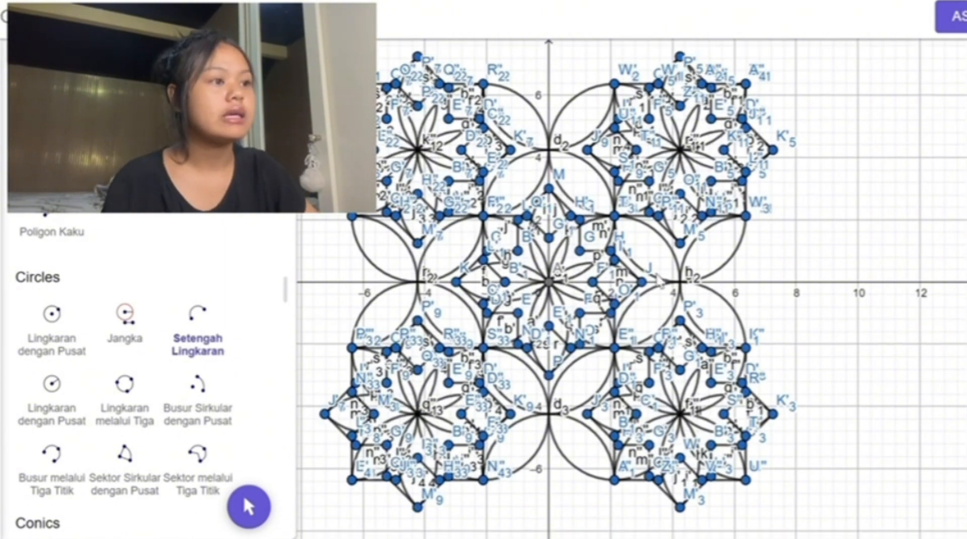
scroll(657, 280, "up", 1)
scroll(658, 280, "up", 2)
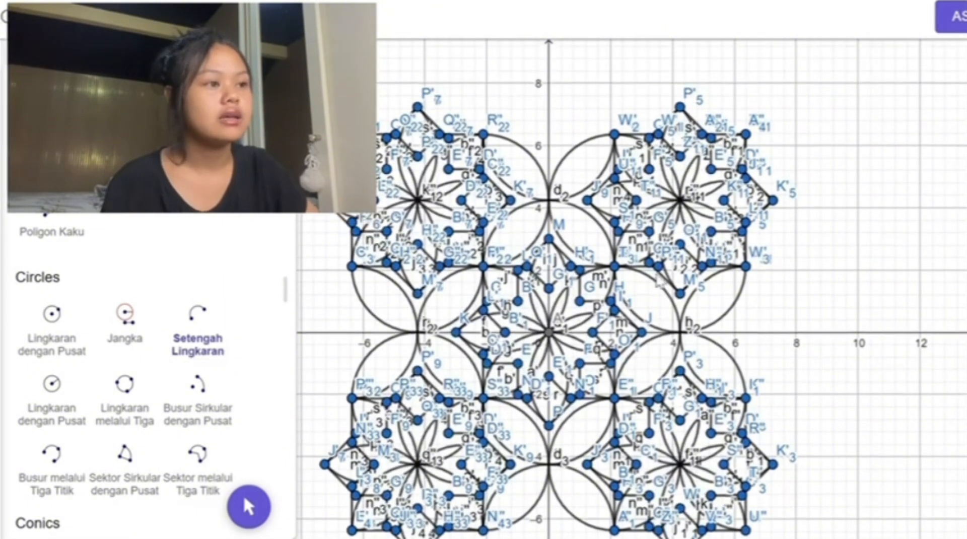
key("Up")
key("Up")
key("Up")
key("Up")
key("Up")
key("Up")
key("Up")
key("Up")
key("Up")
key("Up")
key("Up")
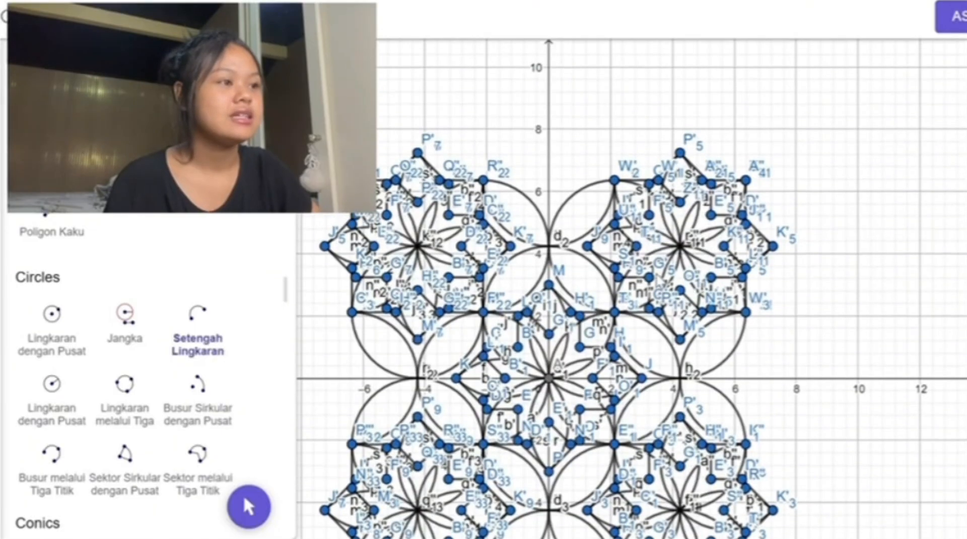
key("Up")
key("Up")
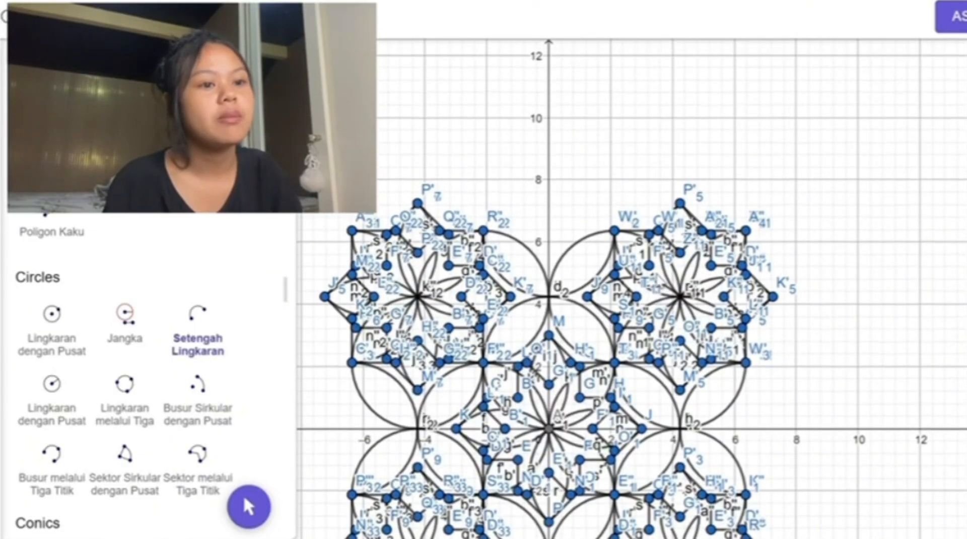
scroll(56, 272, "down", 3)
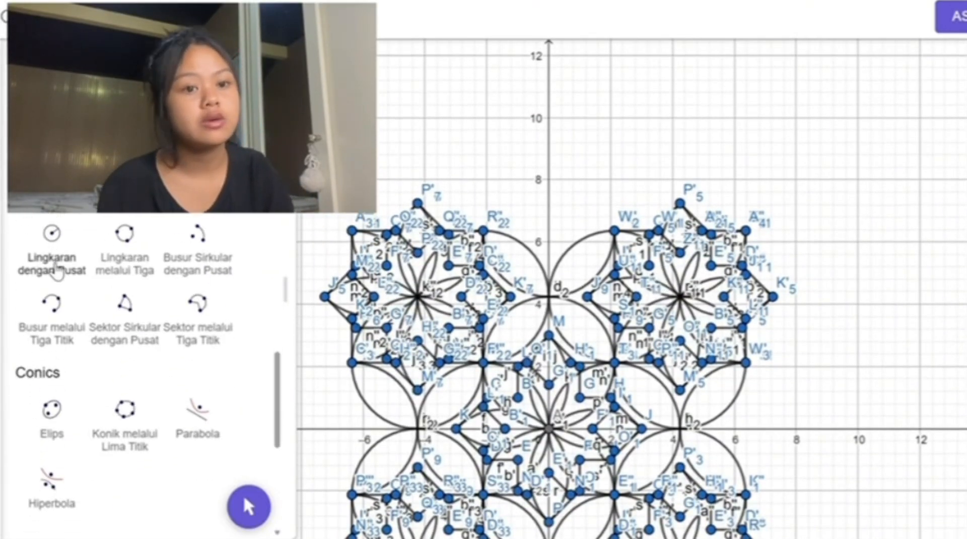
left_click(55, 305)
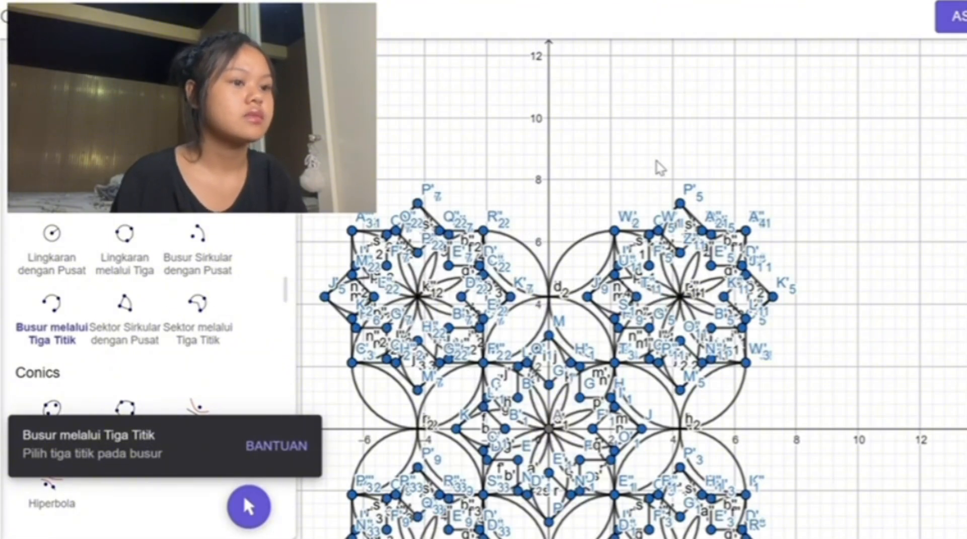
scroll(658, 167, "up", 2)
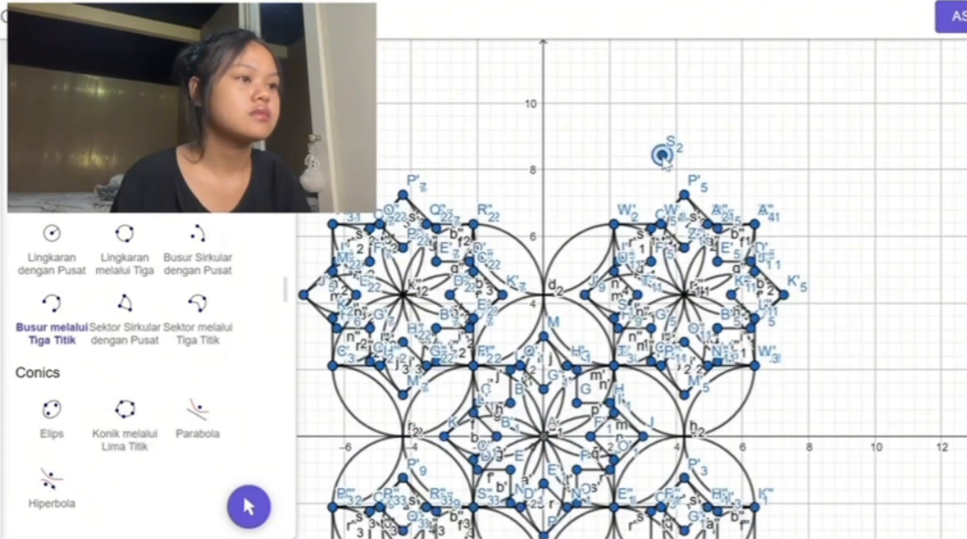
left_click(730, 144)
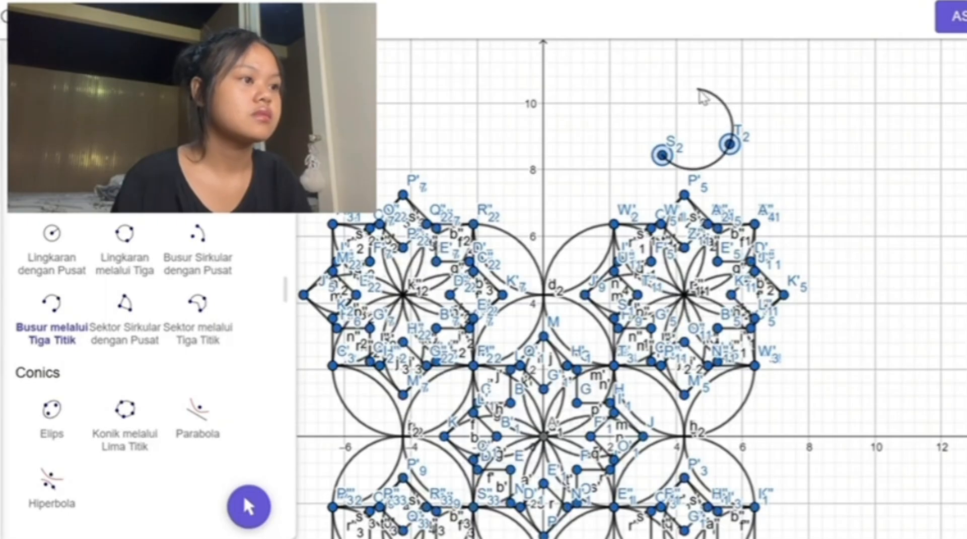
left_click(703, 89)
left_click(703, 89)
left_click(589, 129)
left_click(543, 236)
left_click(662, 155)
left_click(660, 128)
left_click(690, 145)
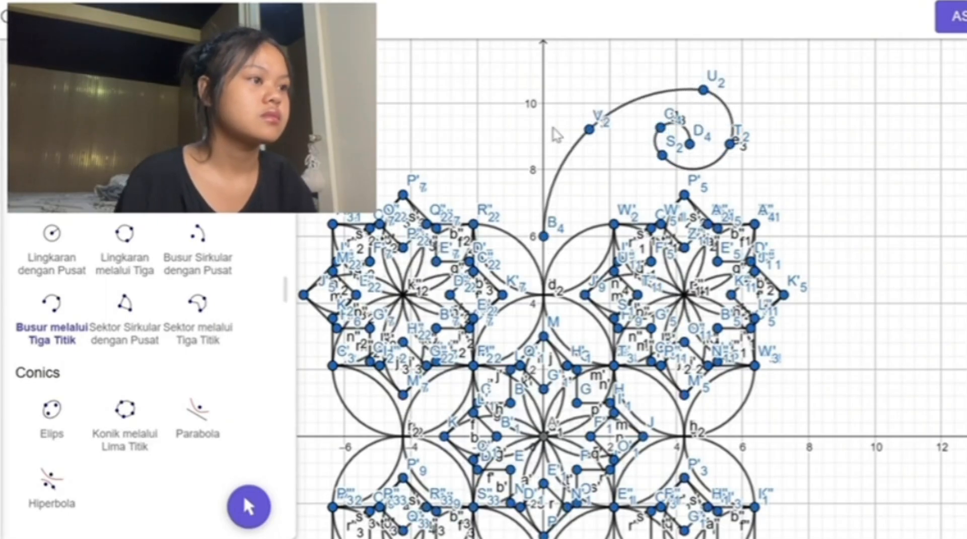
key("ctrl+z")
Step: Extend the spiral's inner end with a three-point arc from S₂ through about (3.5, 9.4) to about (4.5, 8.9)
left_click(663, 155)
left_click(660, 124)
left_click(693, 138)
Step: Draw a second spiral inside the first with three-point arcs from about (4, 8.8) around to the petal crossing on the y-axis near (0, 4.2)
scroll(680, 154, "up", 5)
left_click(673, 139)
left_click(715, 157)
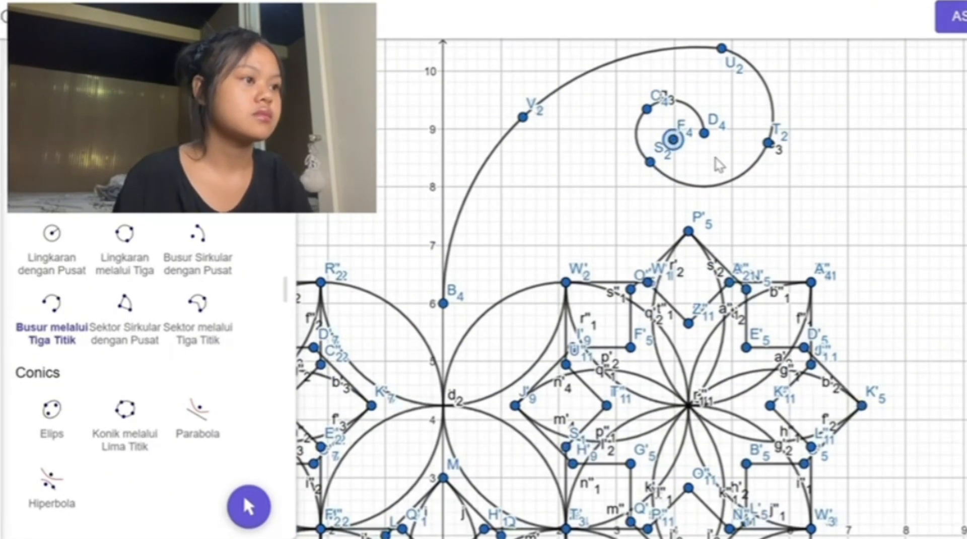
left_click(718, 81)
left_click(717, 81)
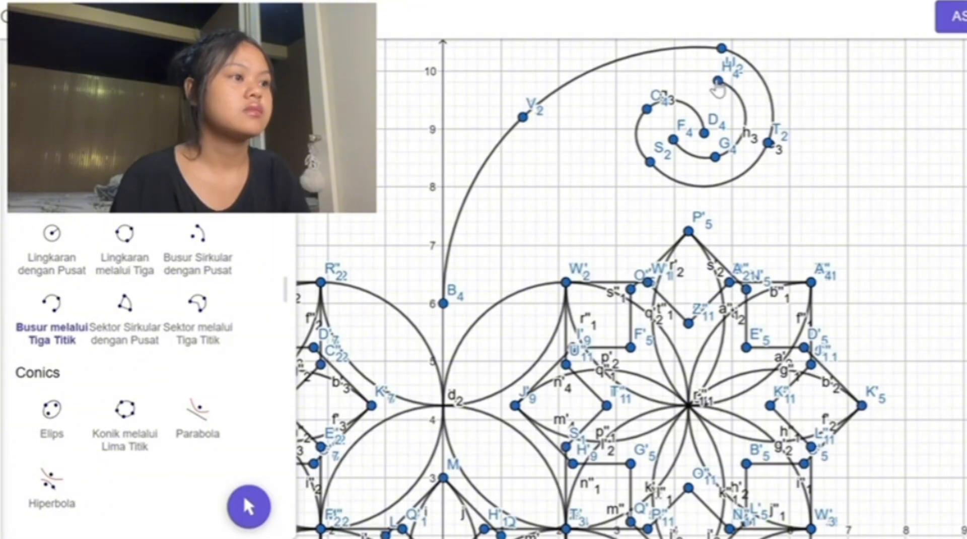
left_click(630, 81)
left_click(502, 186)
left_click(502, 187)
left_click(474, 245)
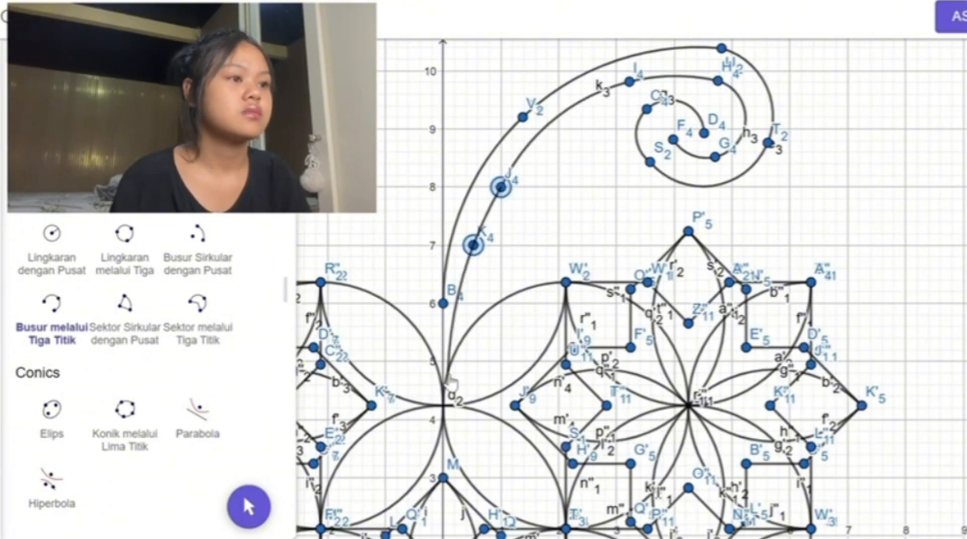
left_click(443, 405)
Step: Add a third, innermost three-point arc from about (3.4, 9) through (1.6, 7.6) to (1, 6)
left_click(636, 131)
left_click(534, 208)
left_click(499, 302)
scroll(789, 191, "down", 3)
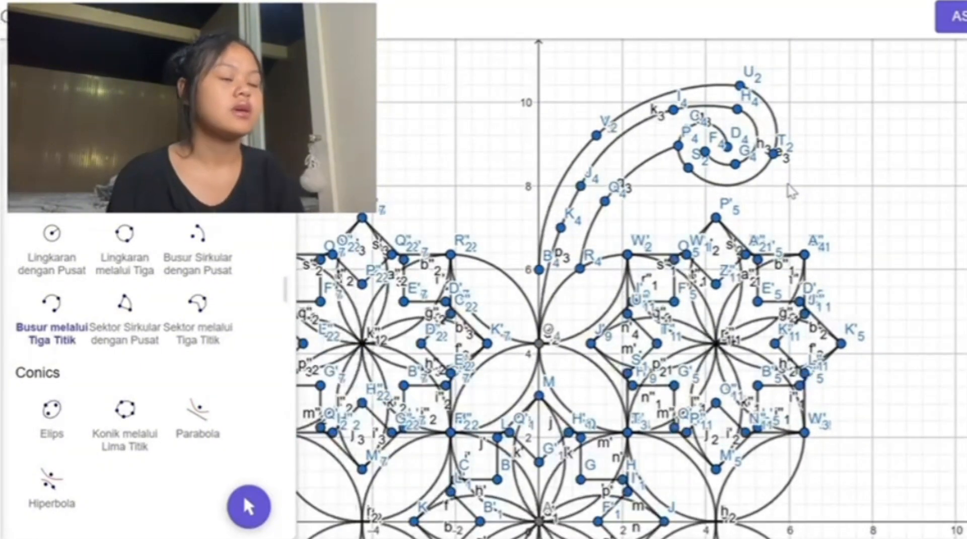
Step: Reflect the three nested spirals, together with the upper part of the star motif beneath them, across the y-axis
key("Left")
key("Right")
key("Right")
key("Right")
key("Right")
key("Right")
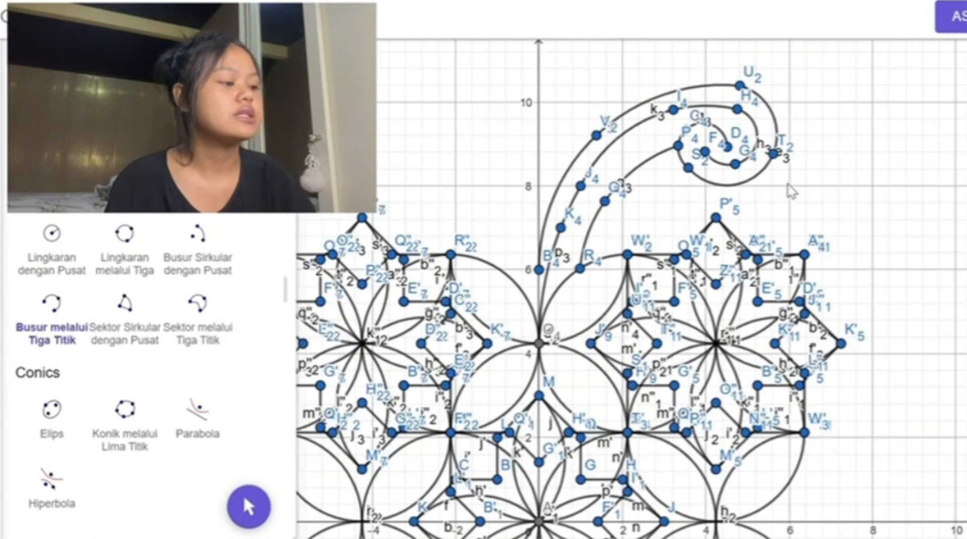
key("Up")
key("Down")
key("Down")
key("Down")
key("Down")
key("Down")
key("Down")
key("Down")
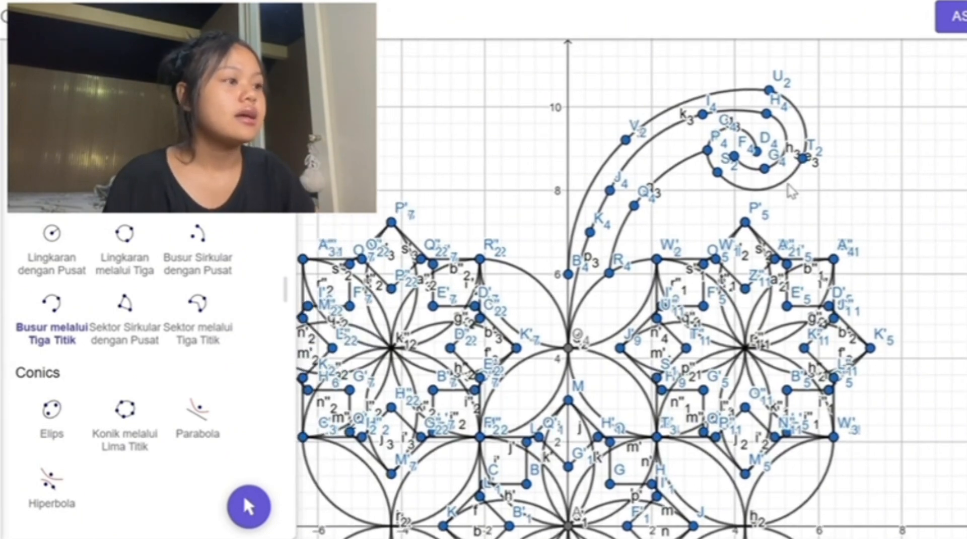
key("Down")
key("Down")
key("Down")
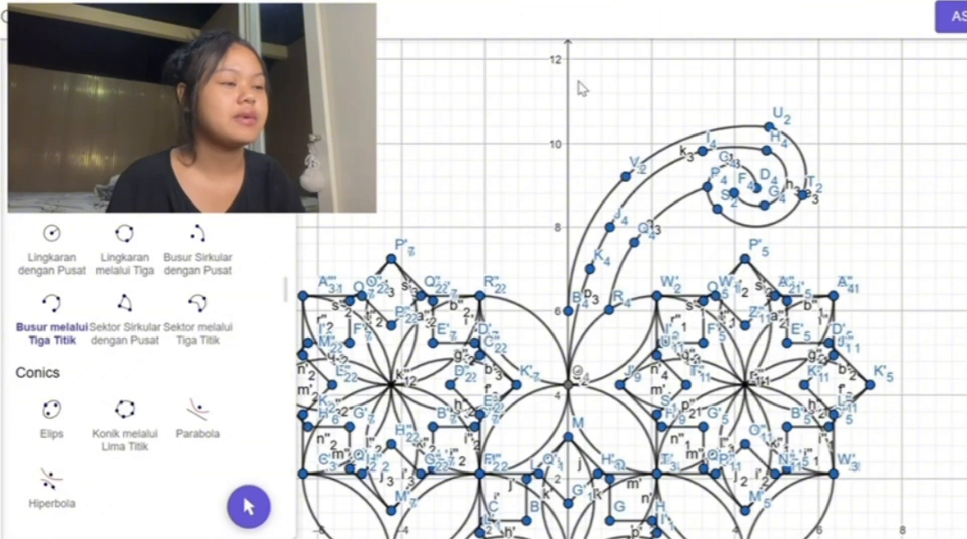
scroll(124, 262, "down", 6)
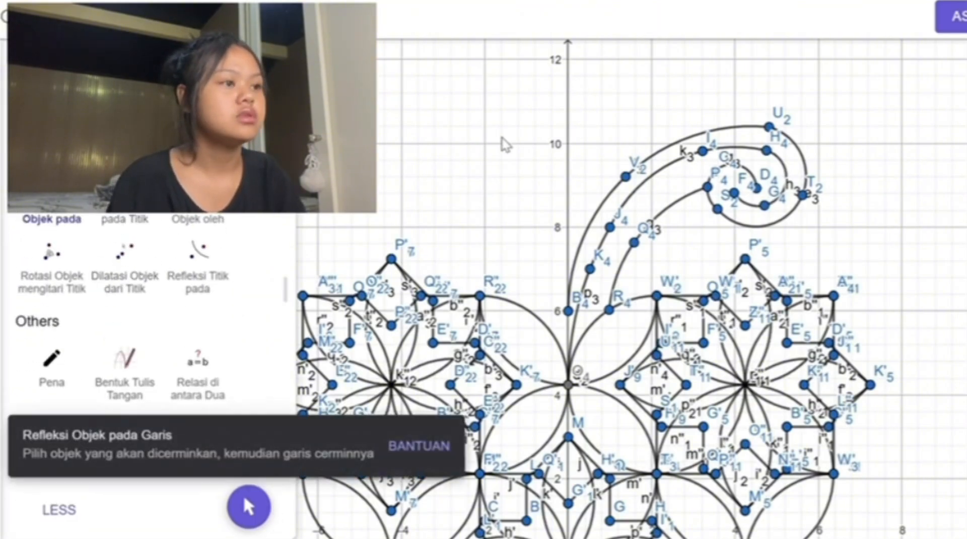
left_click_drag(568, 102, 882, 353)
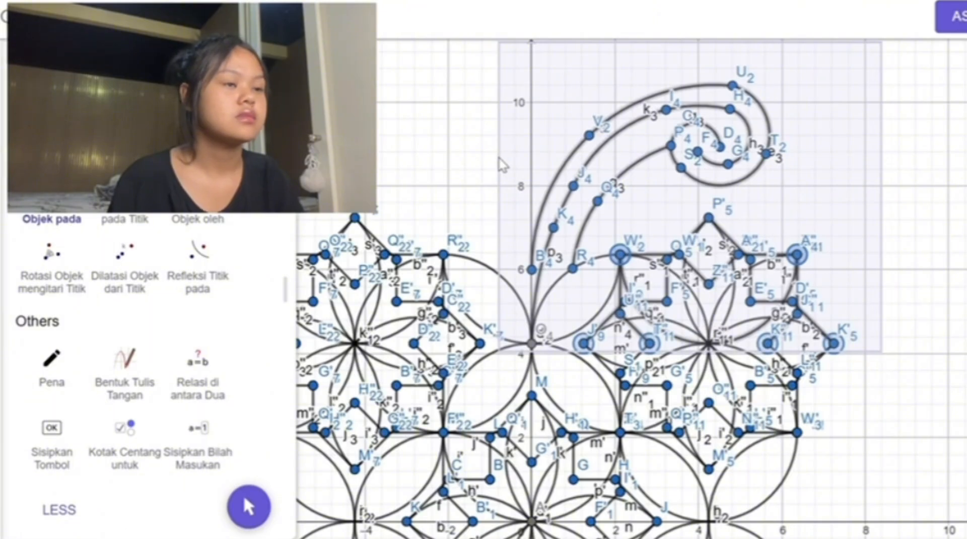
left_click(532, 181)
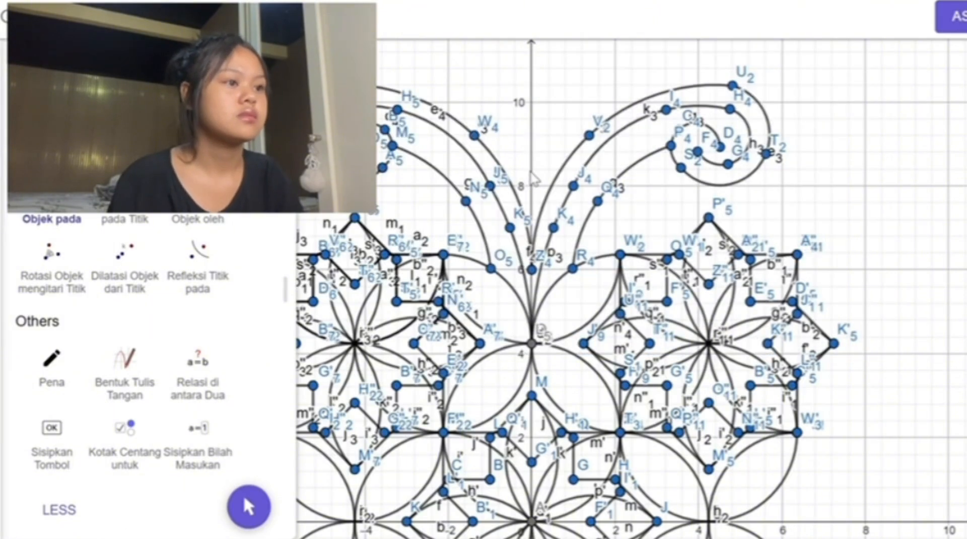
Step: Rotate the two upper spiral groups and the star motifs below them by 180° about the origin
scroll(531, 181, "down", 5)
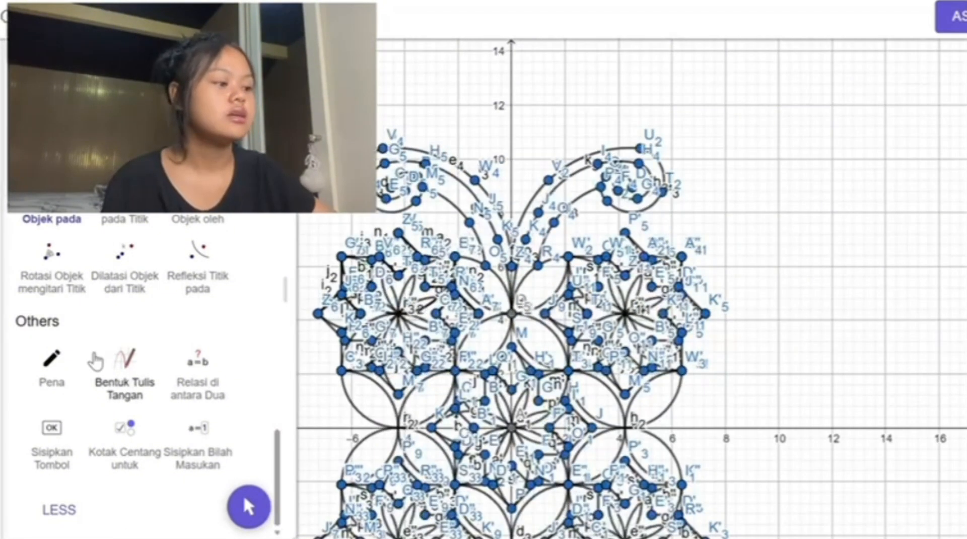
left_click(60, 274)
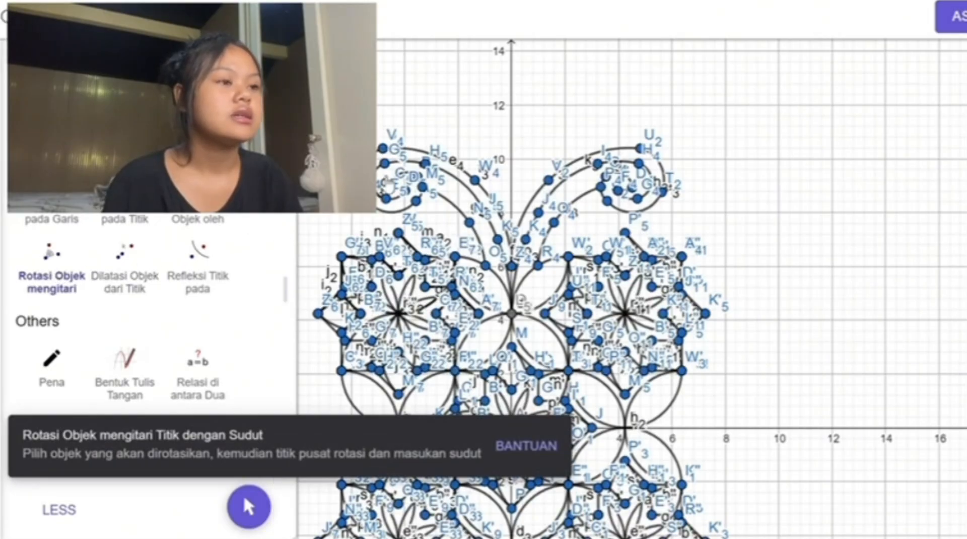
scroll(698, 276, "down", 3)
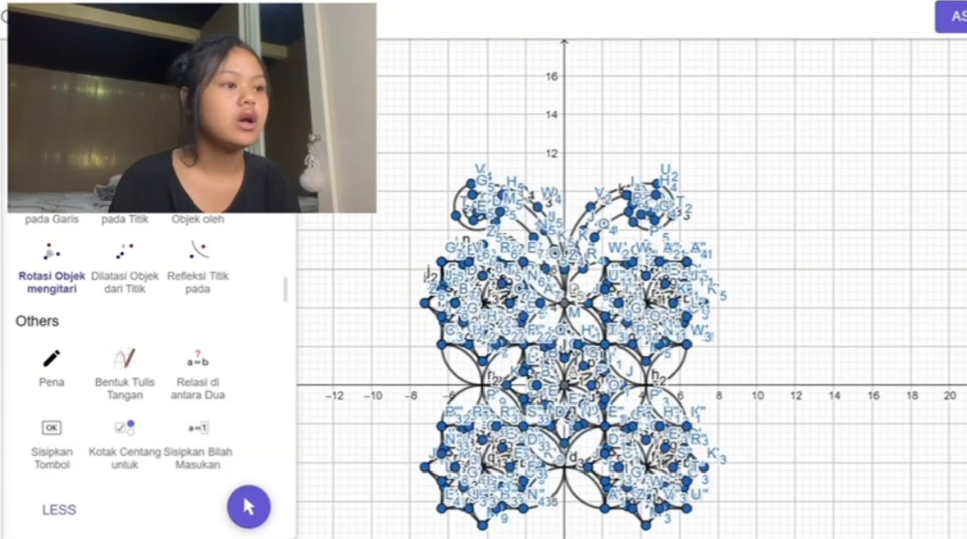
left_click_drag(419, 164, 715, 342)
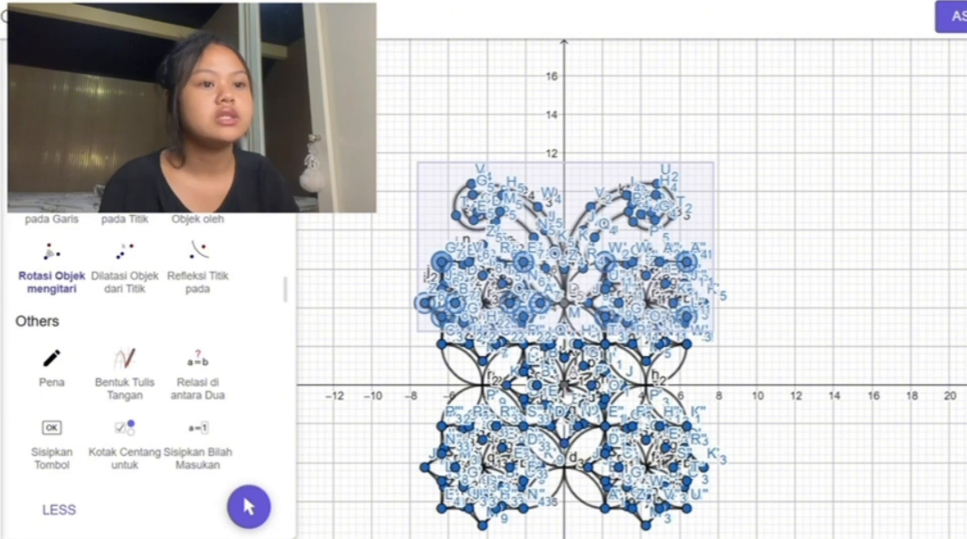
left_click(567, 389)
type("1")
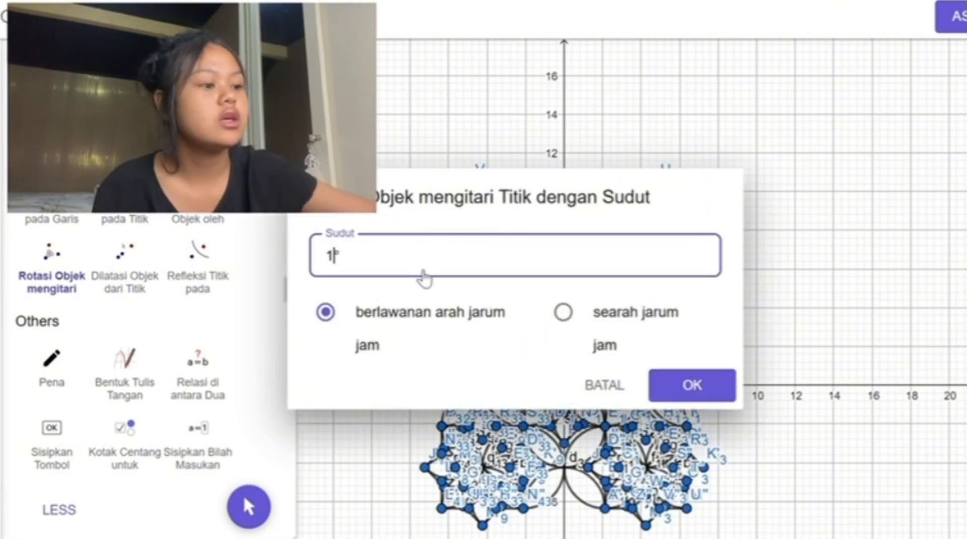
type("80")
left_click(677, 388)
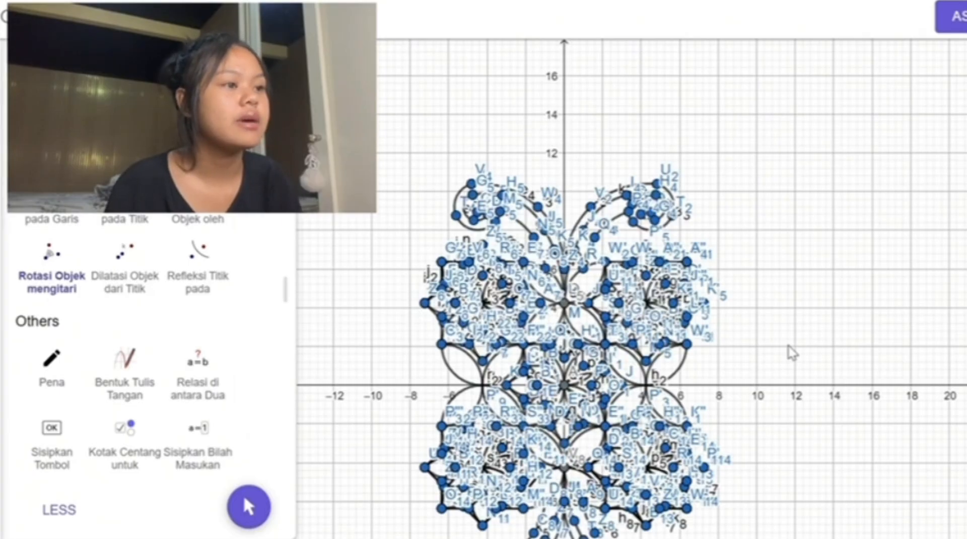
Step: Rotate the upper spirals and motifs by 90° counterclockwise about the origin
scroll(791, 353, "down", 3)
scroll(790, 352, "up", 3)
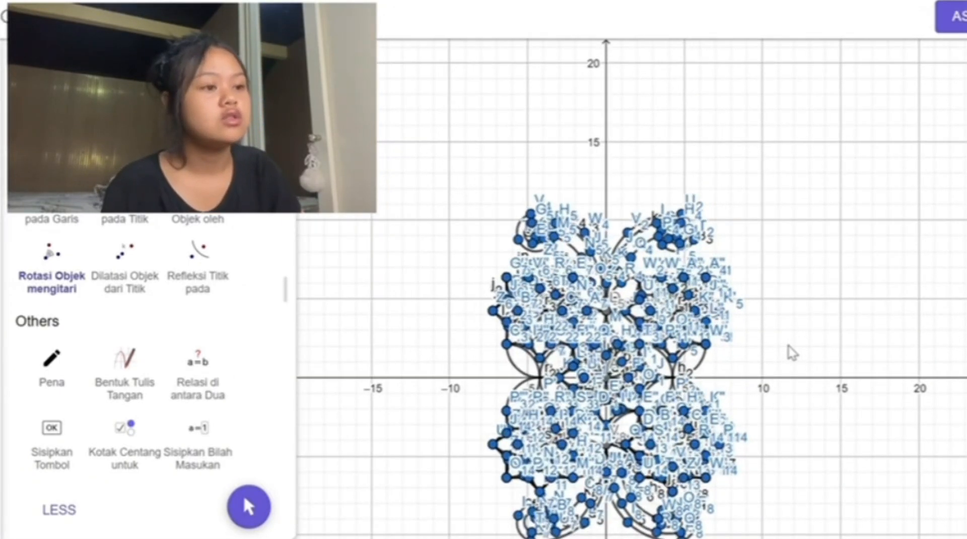
scroll(499, 175, "down", 2)
left_click_drag(432, 148, 688, 284)
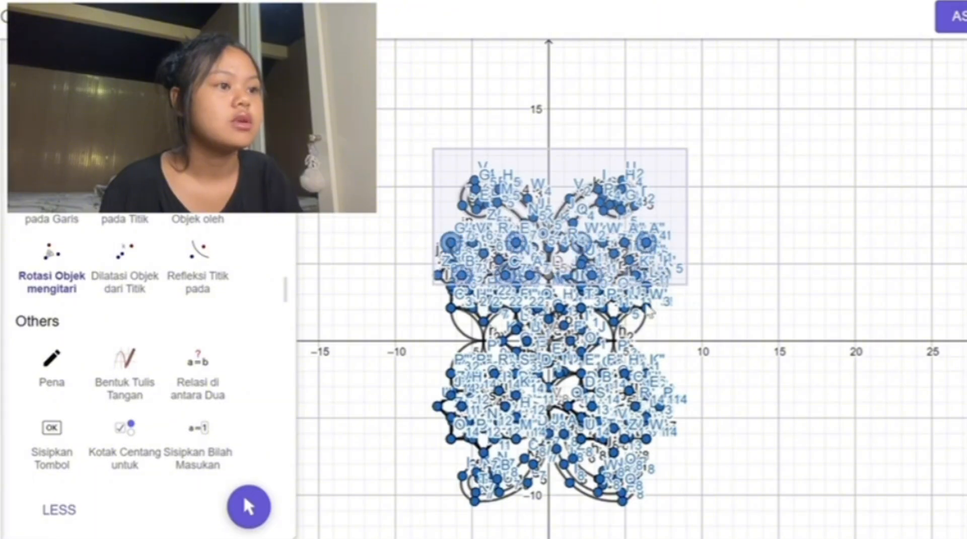
left_click(550, 342)
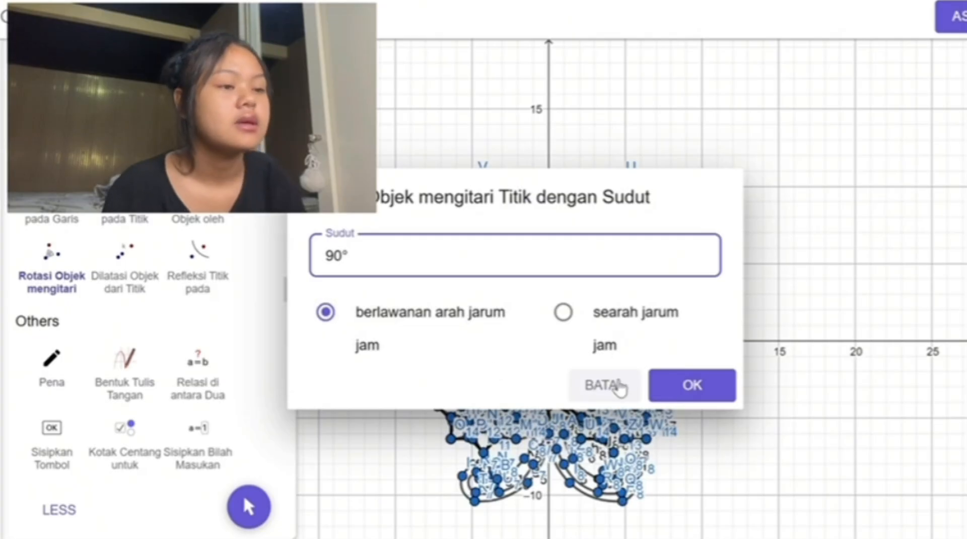
left_click(687, 387)
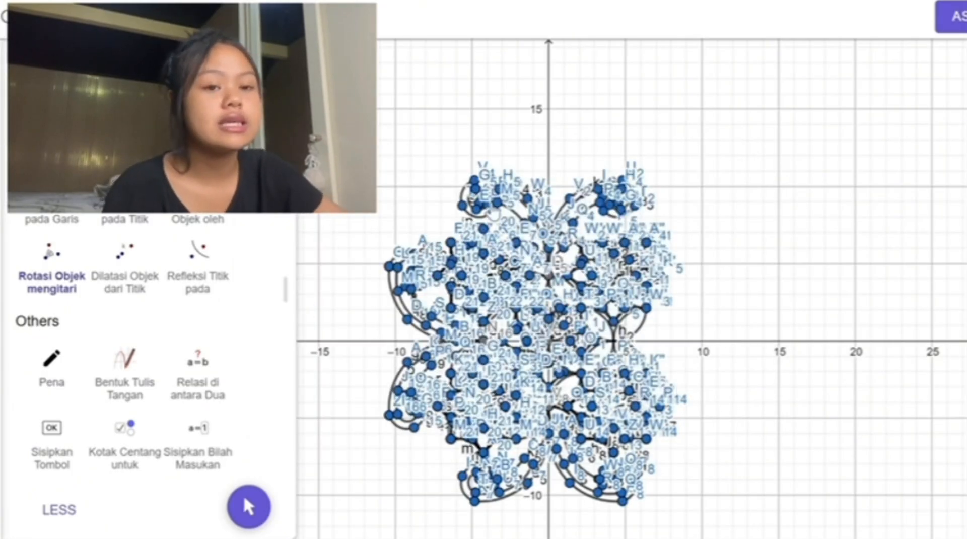
Step: Rotate the upper spirals and motifs by 90° clockwise about the origin
left_click_drag(411, 157, 491, 158)
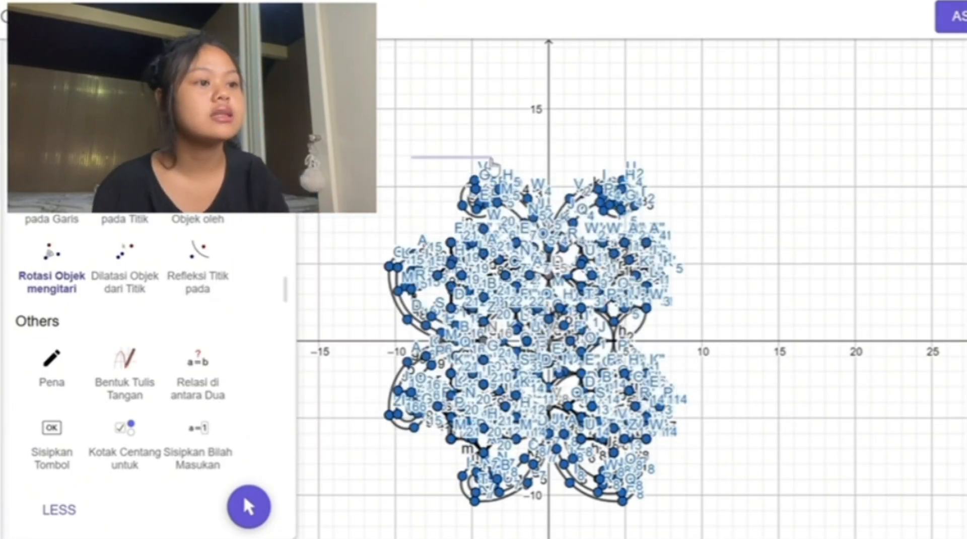
scroll(492, 160, "up", 4)
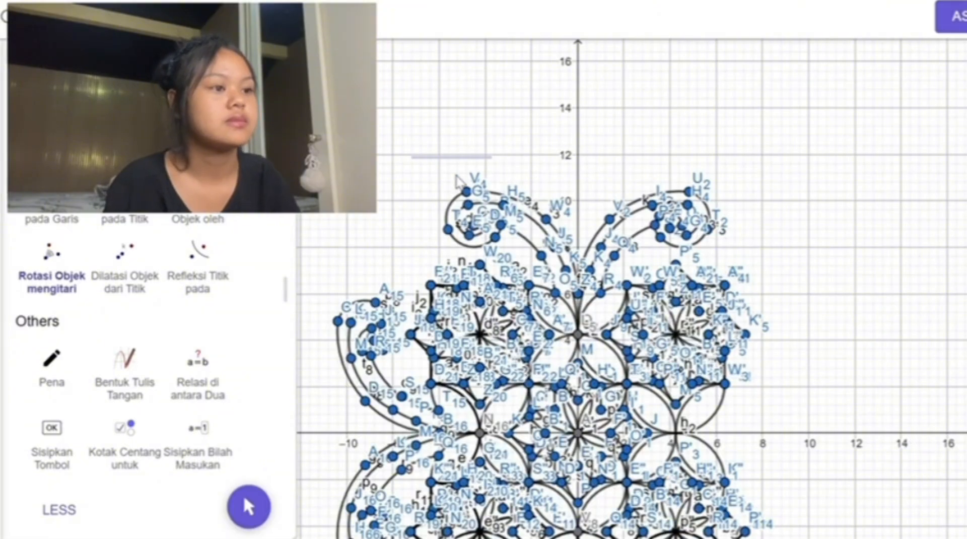
left_click_drag(406, 151, 733, 353)
left_click(579, 433)
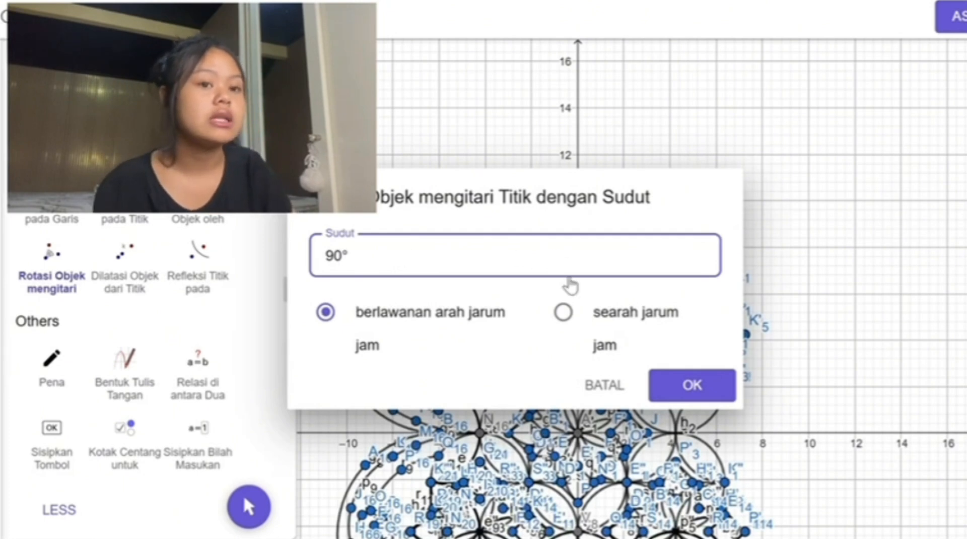
left_click(564, 313)
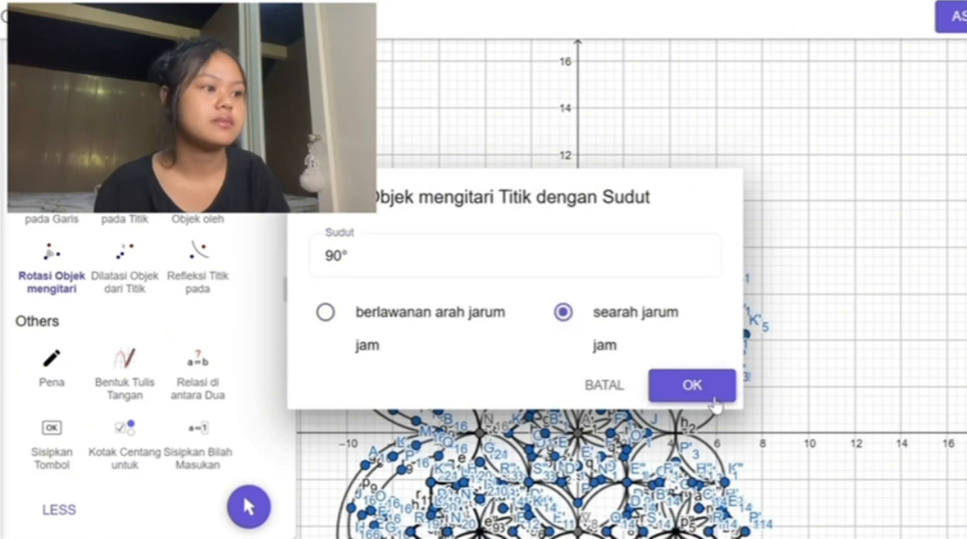
left_click(692, 385)
Step: Examine the whole ornament, checking the spirals on all four sides
scroll(814, 351, "down", 3)
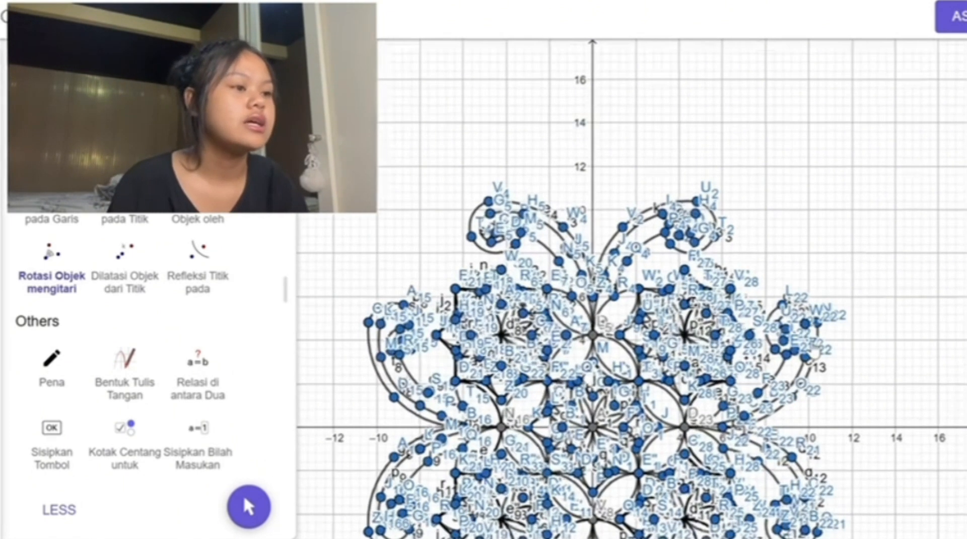
key("Down")
key("Down")
key("Down")
key("Down")
key("Down")
key("Down")
key("Down")
key("Down")
key("Down")
key("Down")
key("Down")
key("Down")
key("Down")
key("Down")
key("Down")
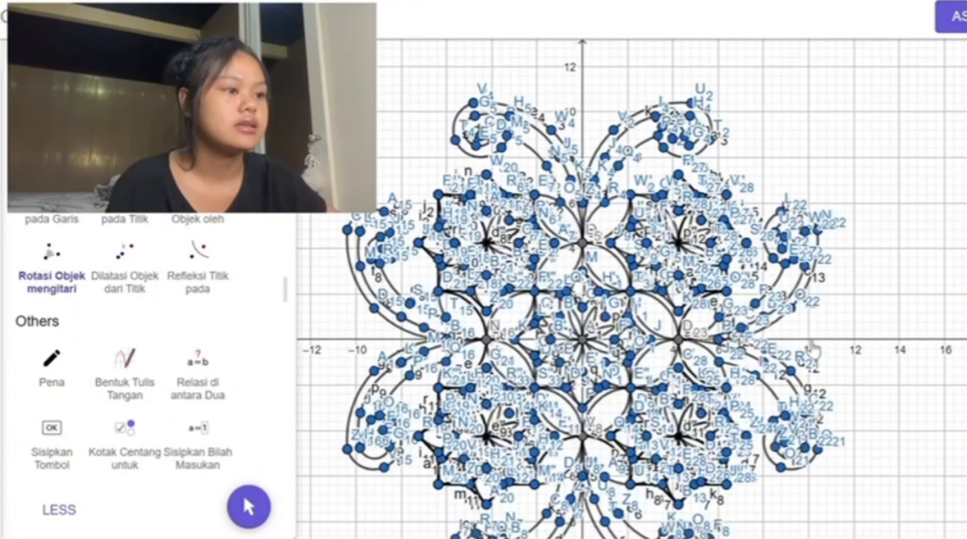
key("Down")
key("Down")
key("Down")
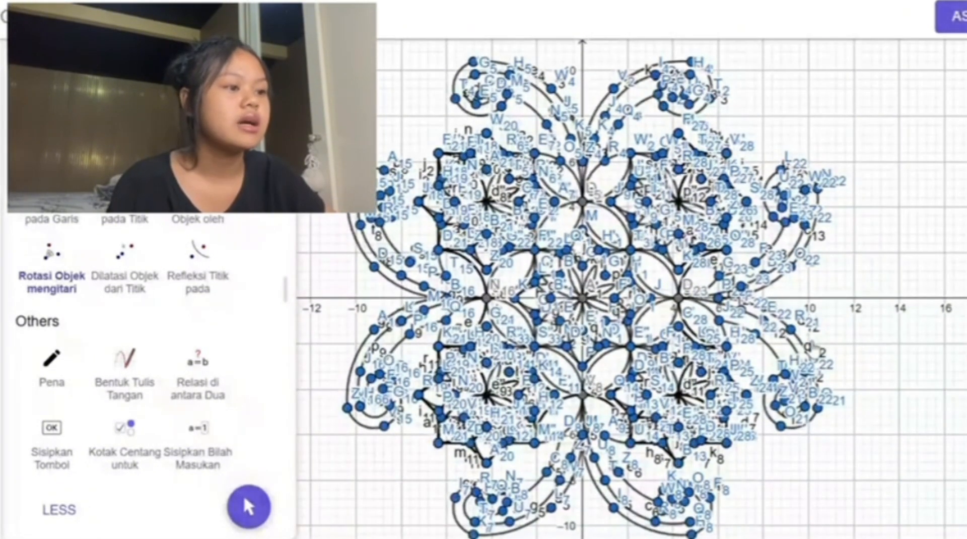
key("Down")
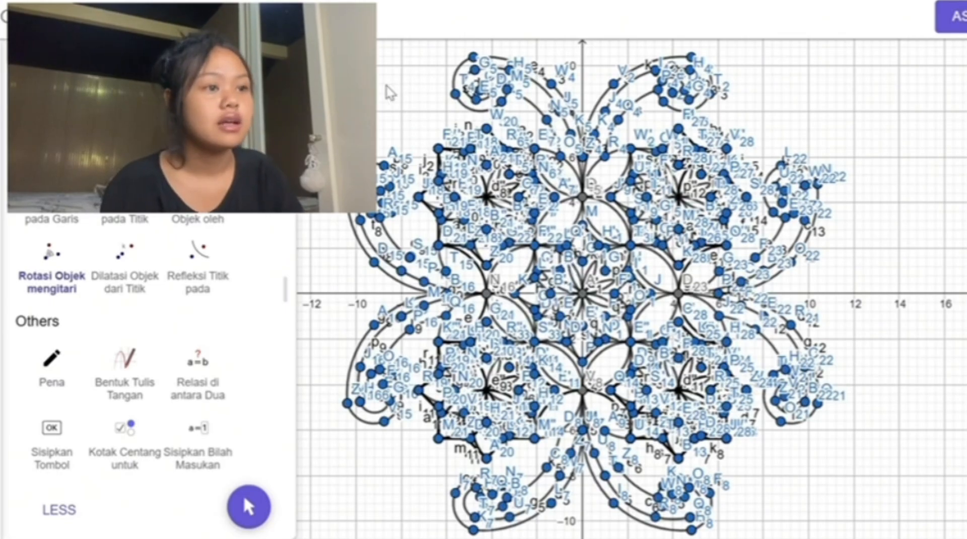
scroll(400, 92, "down", 1)
scroll(400, 92, "down", 1)
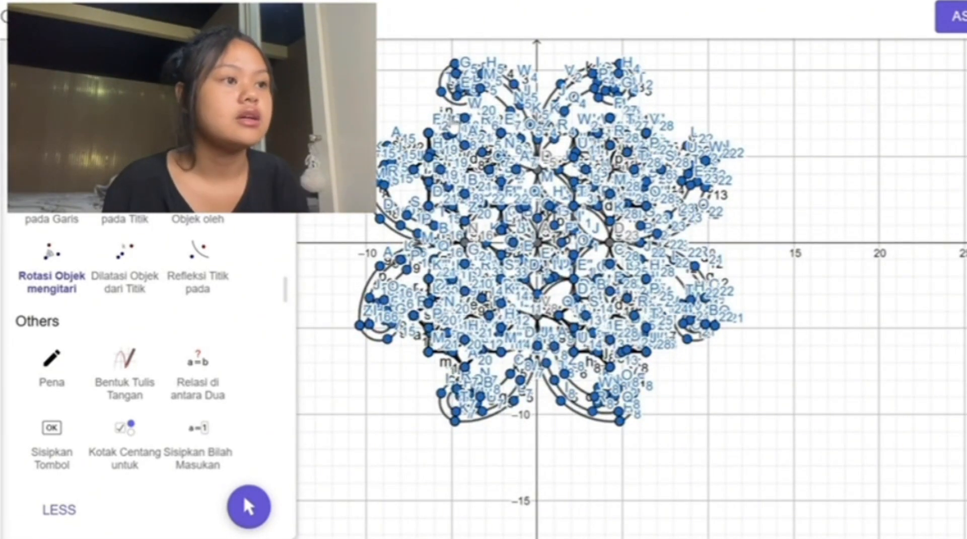
Step: Hide the labels of the upper-left spirals and of the topmost points of the star motif below them
left_click_drag(462, 55, 462, 87)
scroll(462, 87, "up", 2)
scroll(462, 86, "up", 3)
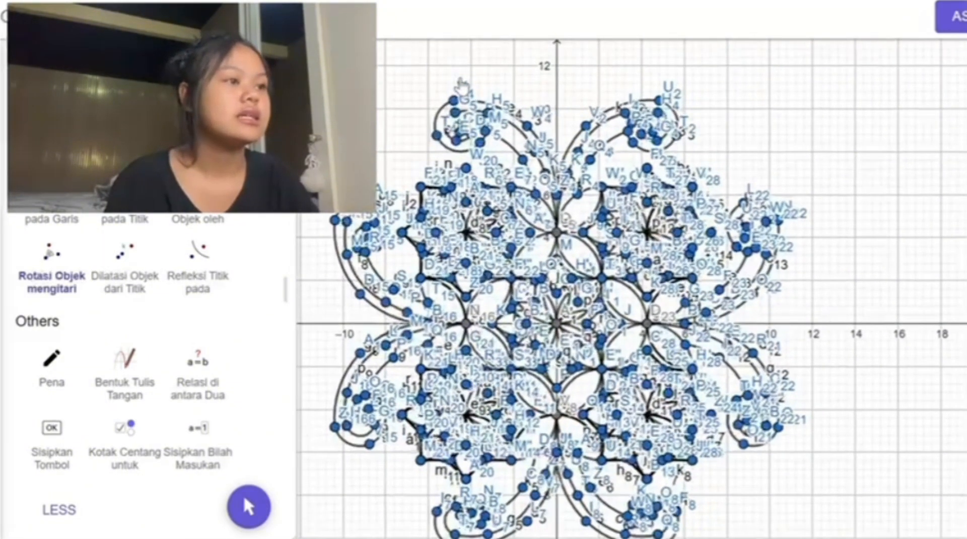
scroll(462, 87, "up", 4)
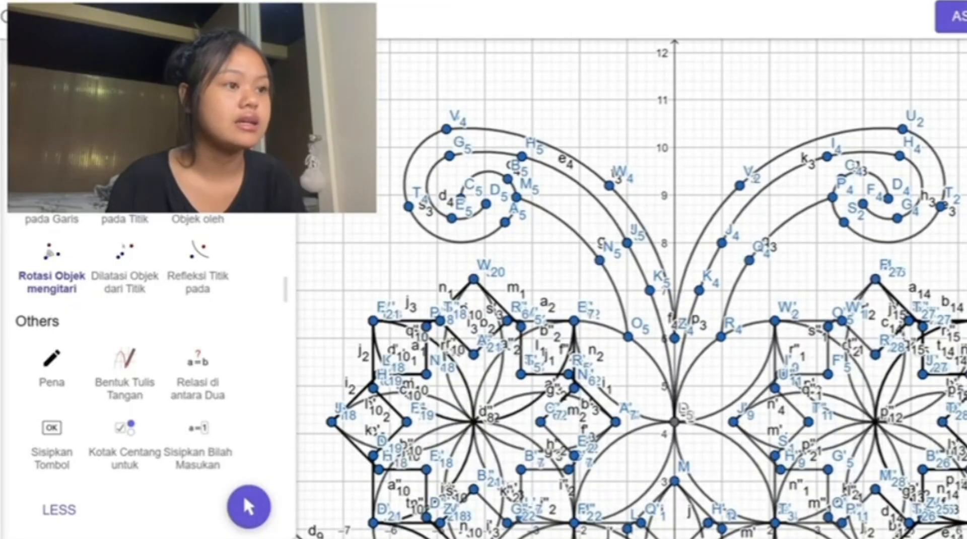
scroll(146, 378, "up", 15)
left_click(52, 348)
left_click_drag(353, 99, 674, 326)
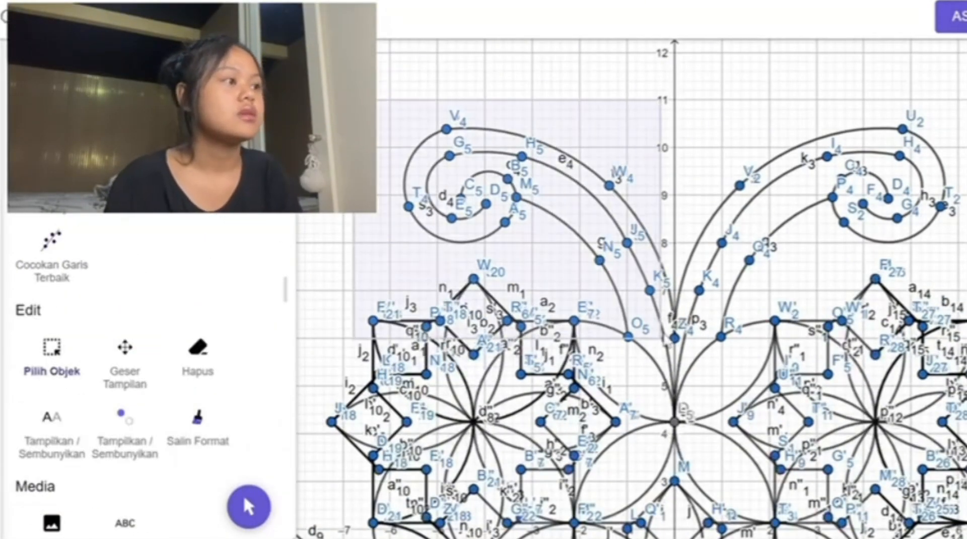
left_click(949, 56)
left_click(950, 137)
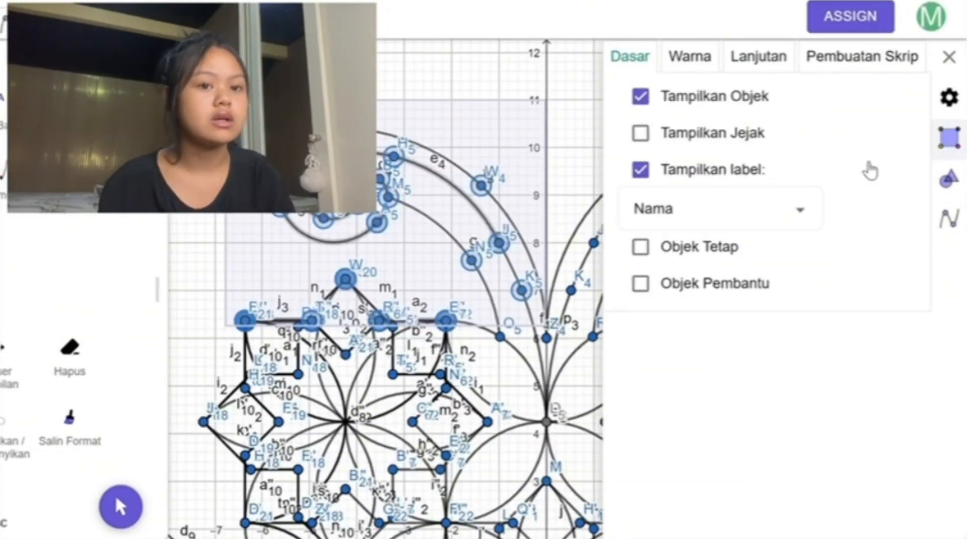
left_click(641, 170)
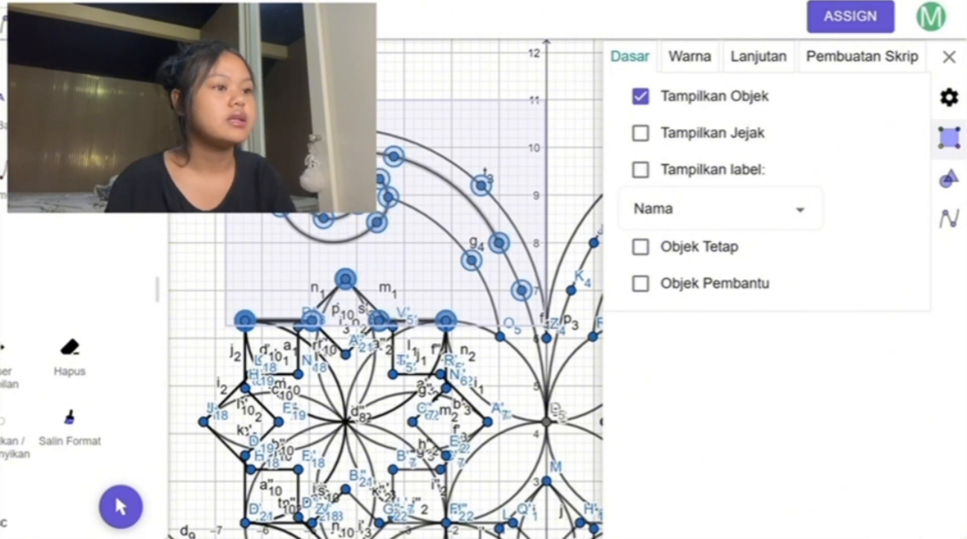
left_click(344, 229)
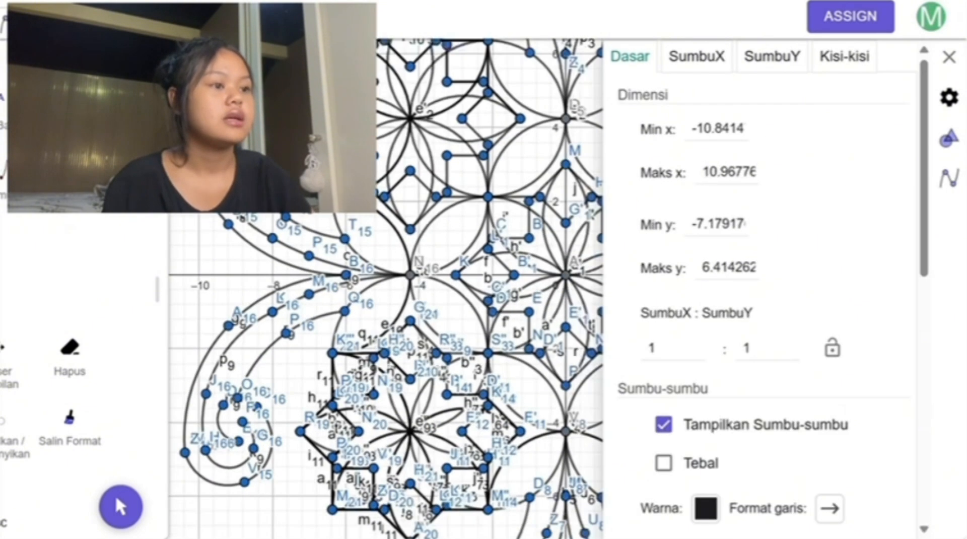
Step: Hide the remaining labels in the upper-left quadrant around the star motif and the spirals beside it
left_click_drag(262, 407, 291, 420)
left_click_drag(227, 126, 226, 187)
left_click_drag(178, 116, 415, 345)
left_click(642, 170)
Step: Hide the labels of the spirals just below the negative x-axis and the adjoining part of the lower-left star motif
left_click(223, 405)
left_click_drag(223, 405, 223, 336)
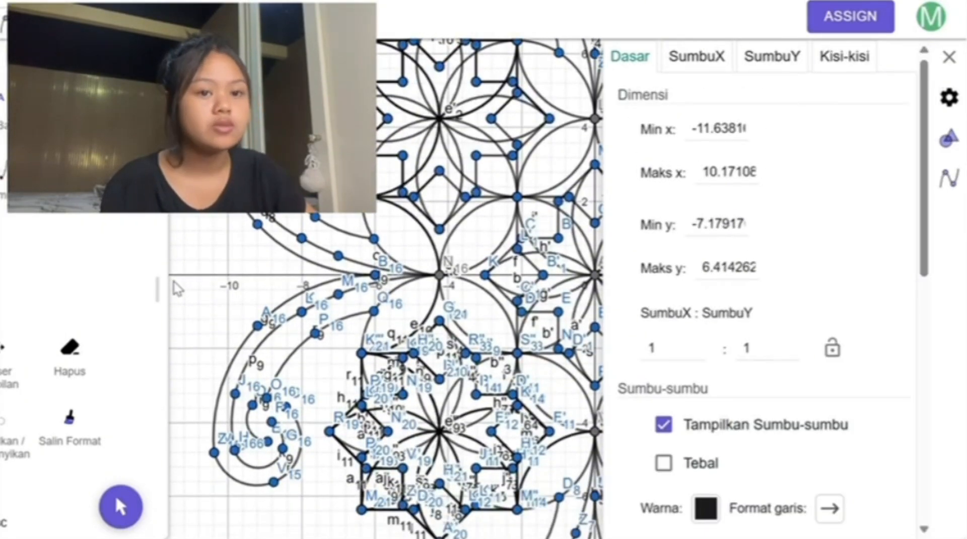
left_click_drag(174, 281, 497, 289)
left_click_drag(182, 496, 513, 286)
left_click(641, 170)
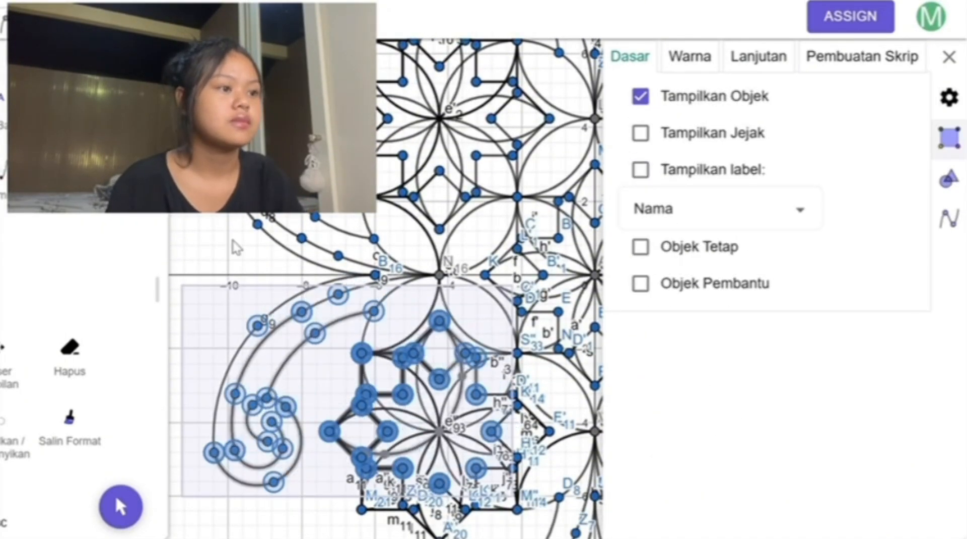
left_click(236, 247)
Step: Hide the labels still shown on the lower and inner edges of the lower-left star motif
left_click_drag(304, 409, 253, 317)
left_click_drag(247, 419, 604, 307)
left_click(641, 170)
left_click_drag(279, 267, 526, 358)
left_click_drag(285, 419, 285, 360)
left_click_drag(246, 400, 544, 304)
left_click(642, 171)
left_click(642, 172)
Step: Hide the labels of the downward-pointing spirals to the left of the negative y-axis
right_click(324, 503)
left_click(301, 476)
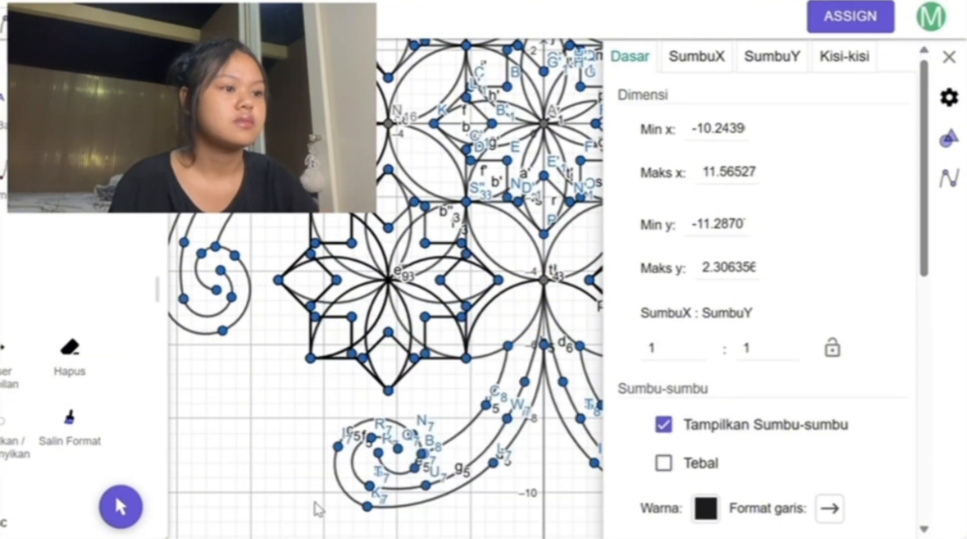
left_click_drag(314, 502, 554, 324)
left_click(641, 170)
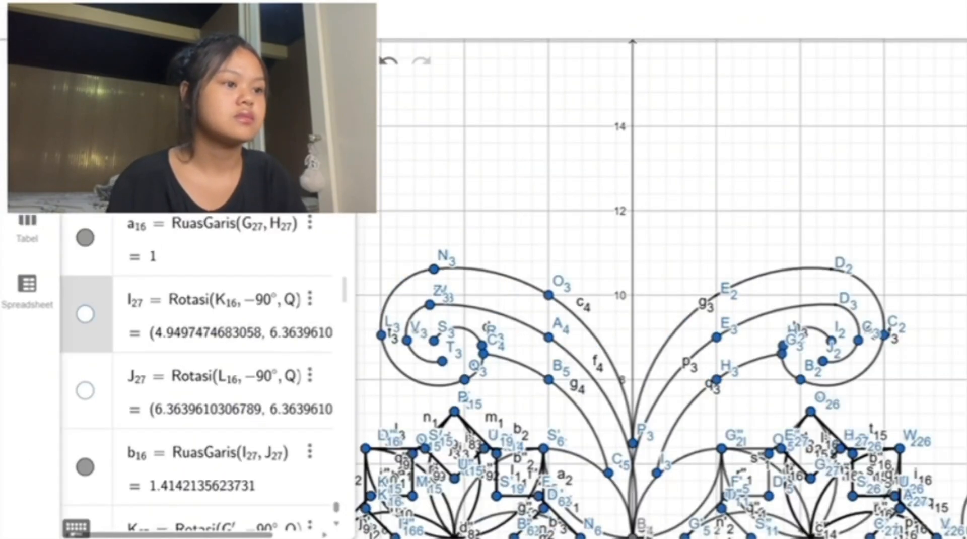
Step: Hide the still visible points of the ornament, including those rotated −90° about Q such as G₂₇, but not its segments
left_click(85, 161)
scroll(85, 161, "up", 4)
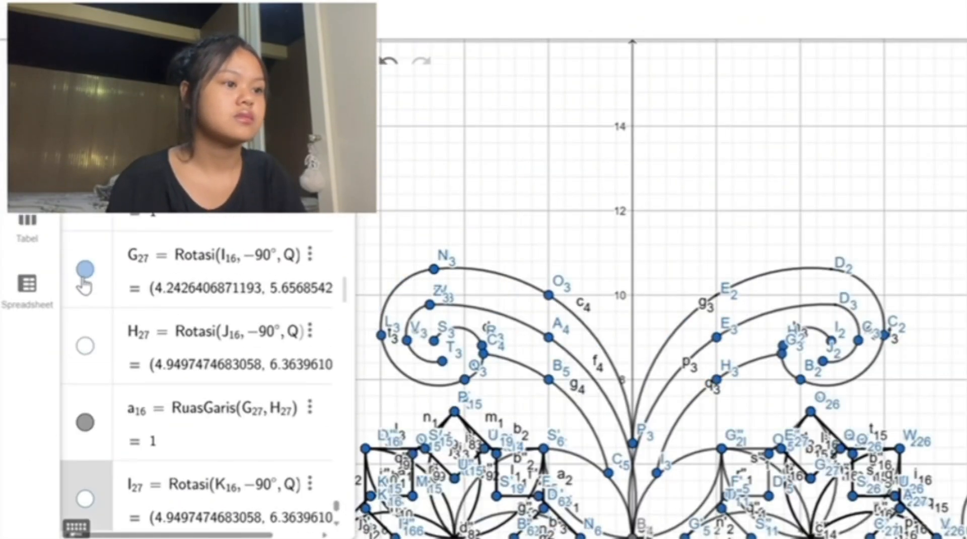
left_click(85, 272)
left_click(85, 118)
scroll(85, 118, "up", 6)
left_click(85, 343)
left_click(85, 114)
scroll(85, 114, "up", 9)
left_click(85, 439)
left_click(85, 363)
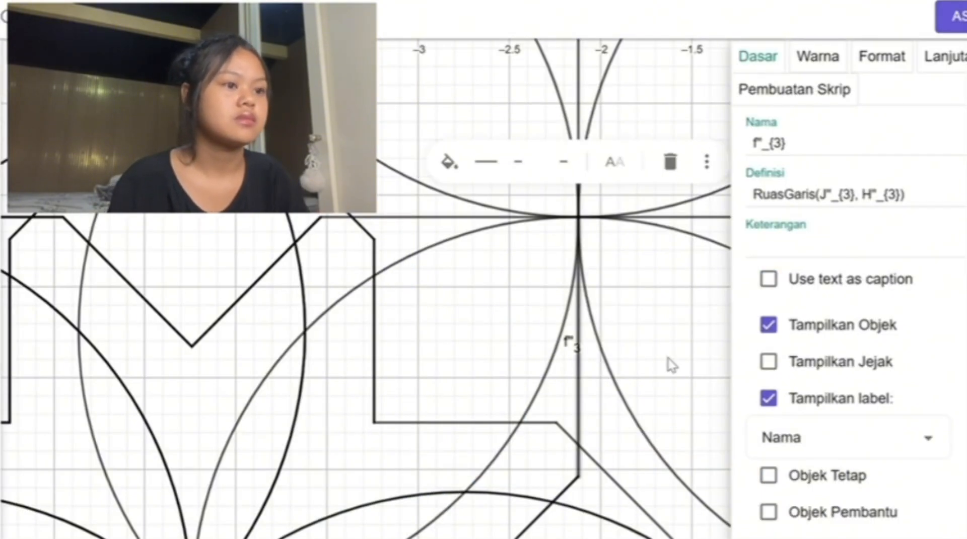
Step: Hide the label of the vertical segment f″₃ near x = −2 and close the object's properties
left_click(768, 398)
left_click(482, 299)
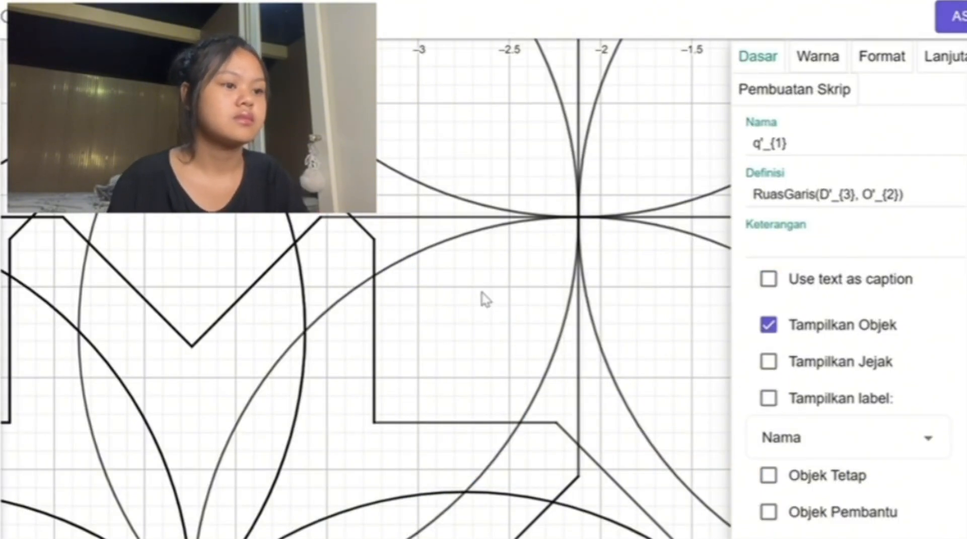
scroll(484, 298, "down", 5)
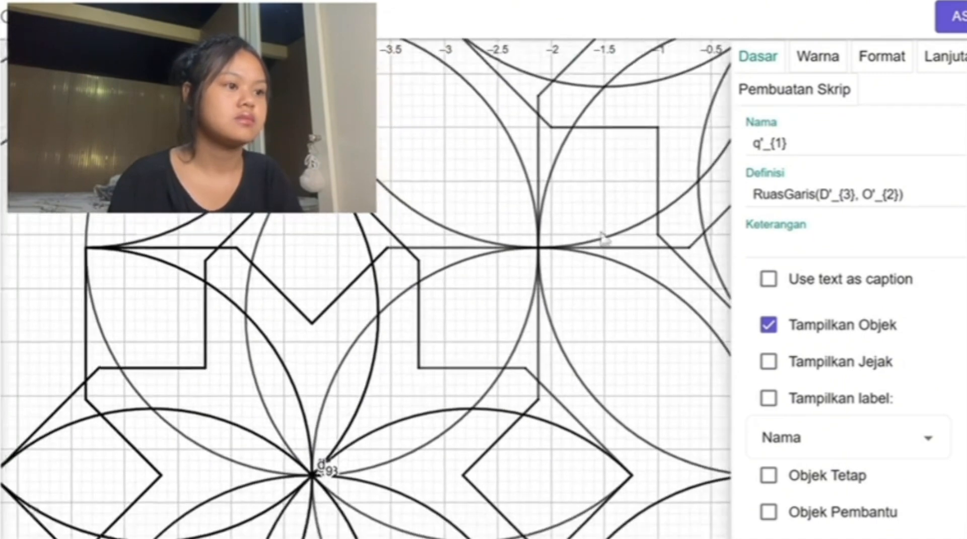
left_click(964, 56)
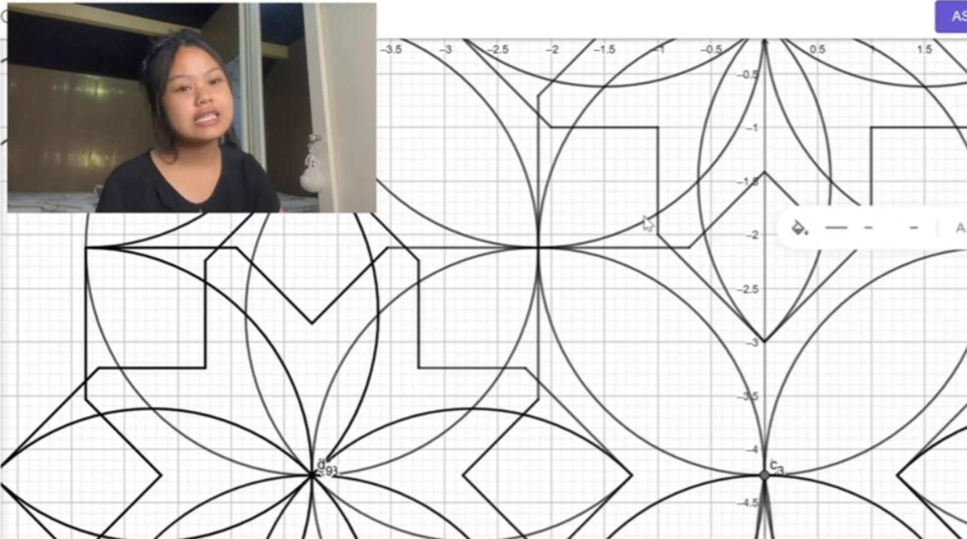
scroll(647, 221, "down", 10)
scroll(646, 221, "down", 8)
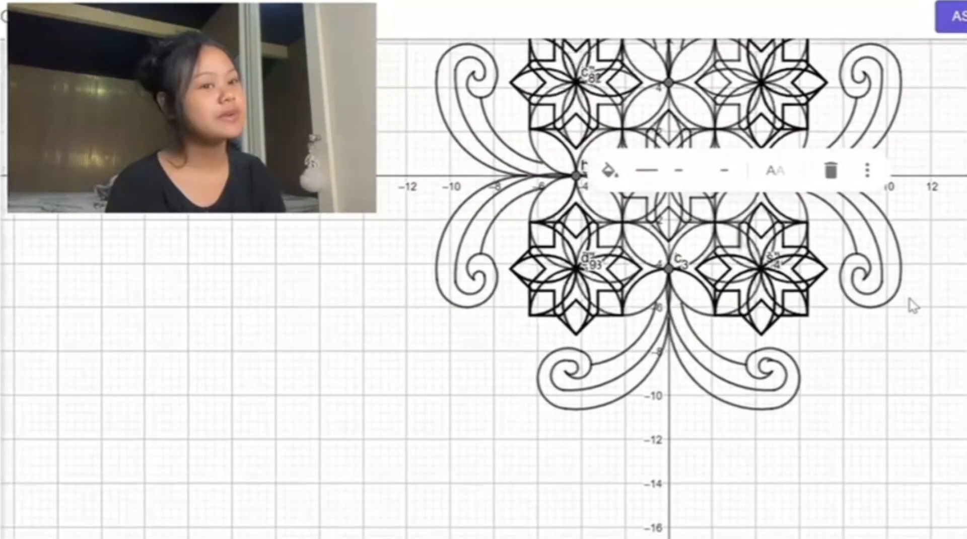
left_click(910, 304)
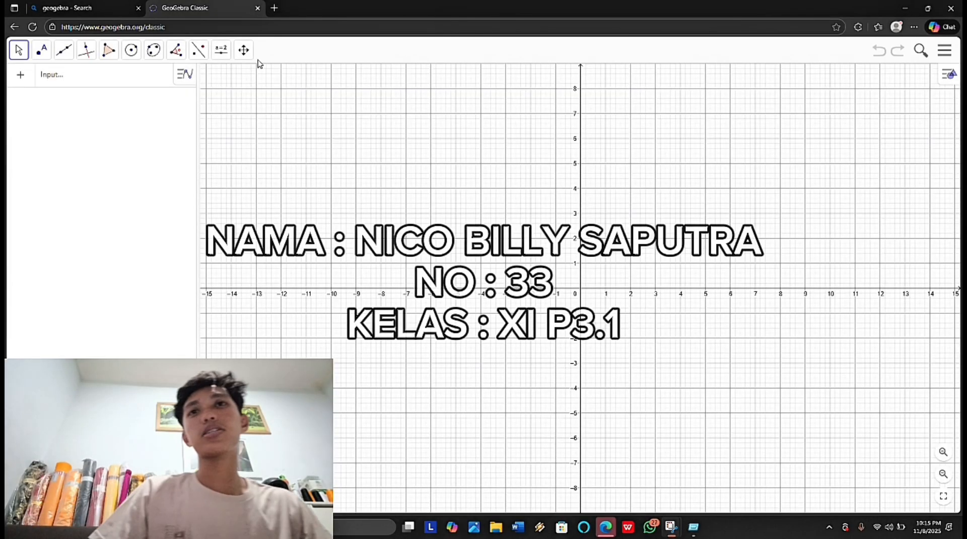
Step: Define point A at (0, 0) in the new empty construction
left_click(136, 78)
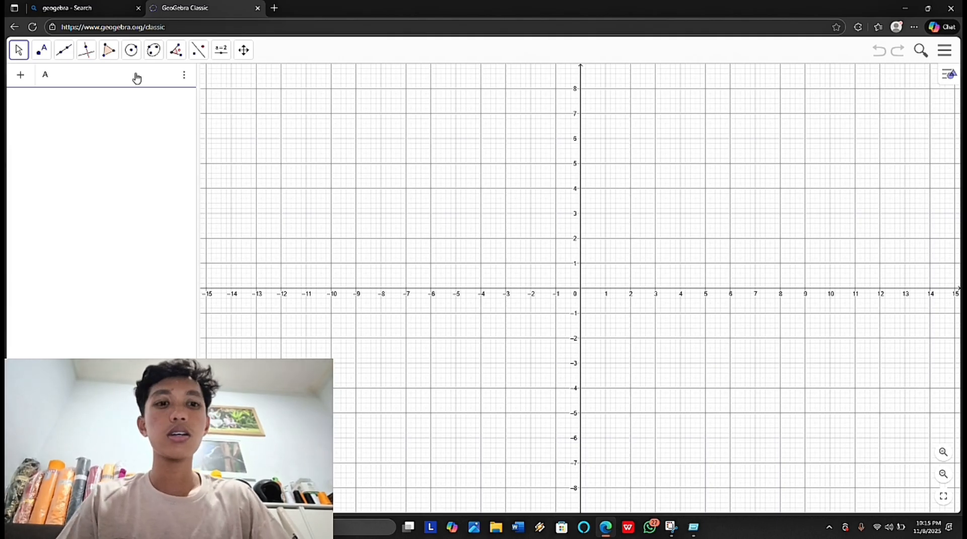
type("A = ")
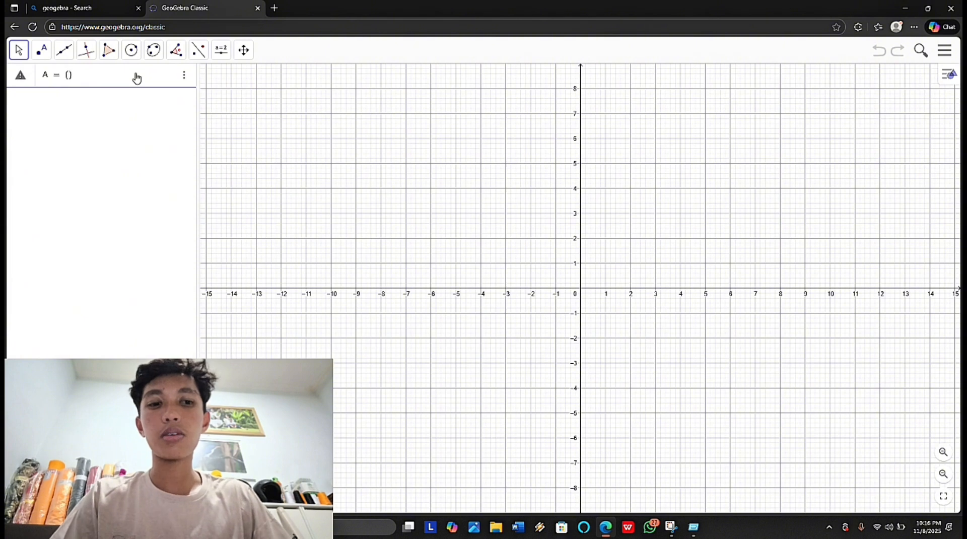
type("(0, 0")
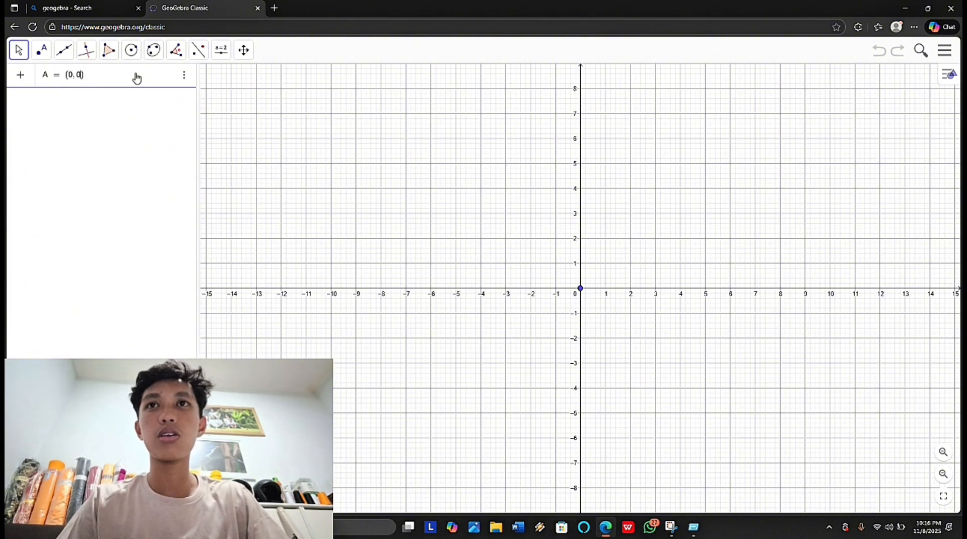
key("Return")
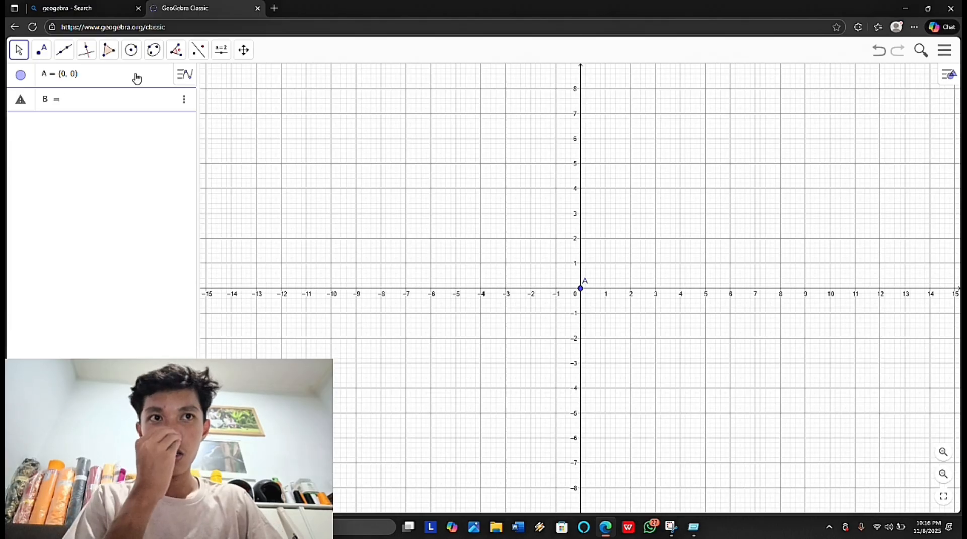
Step: Define point B at (2, 0), writing its coordinates in parentheses
scroll(137, 78, "up", 1)
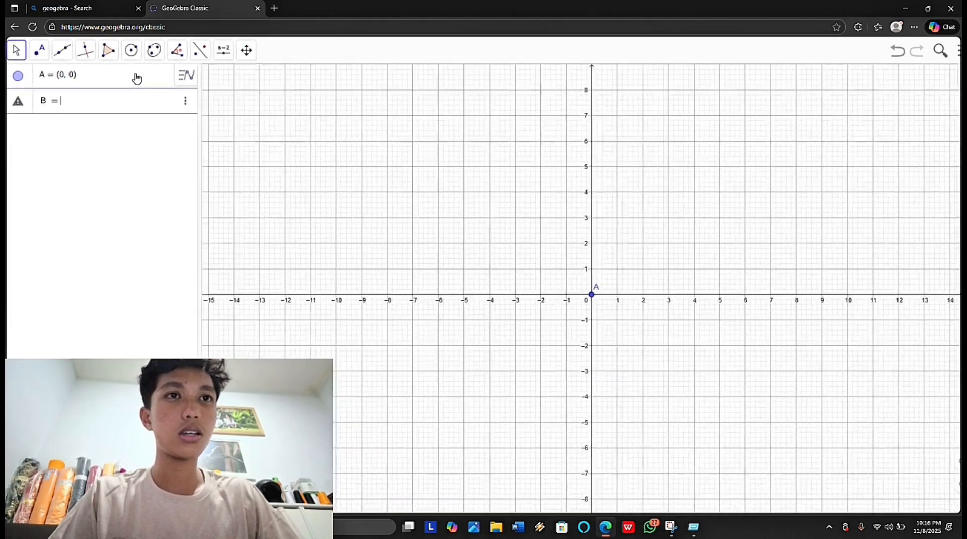
type("B = 2")
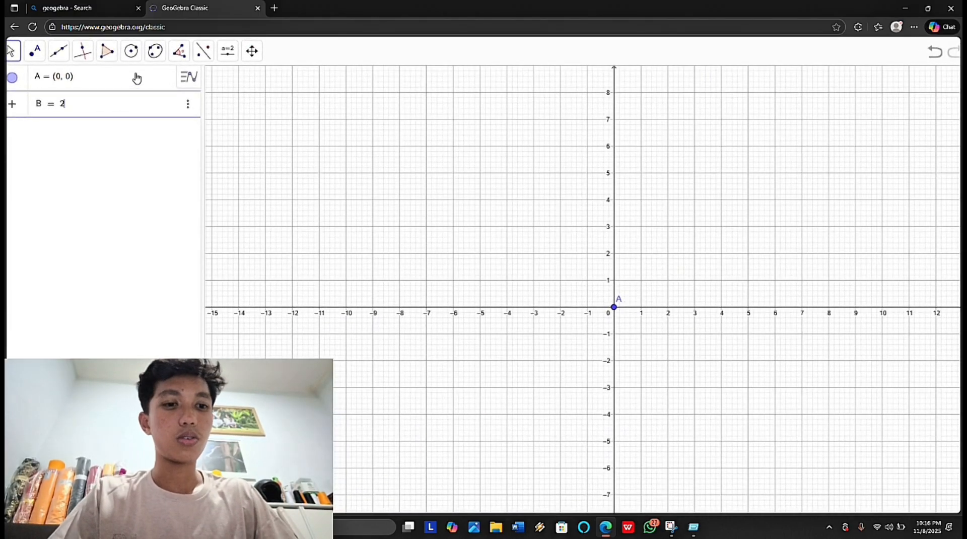
type(",0")
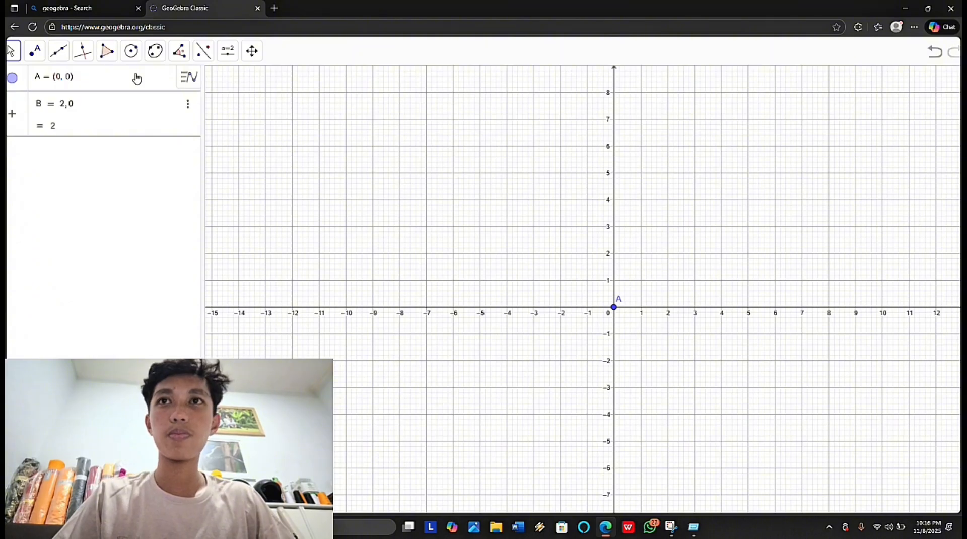
key("BackSpace")
key("BackSpace")
key("BackSpace")
type("(")
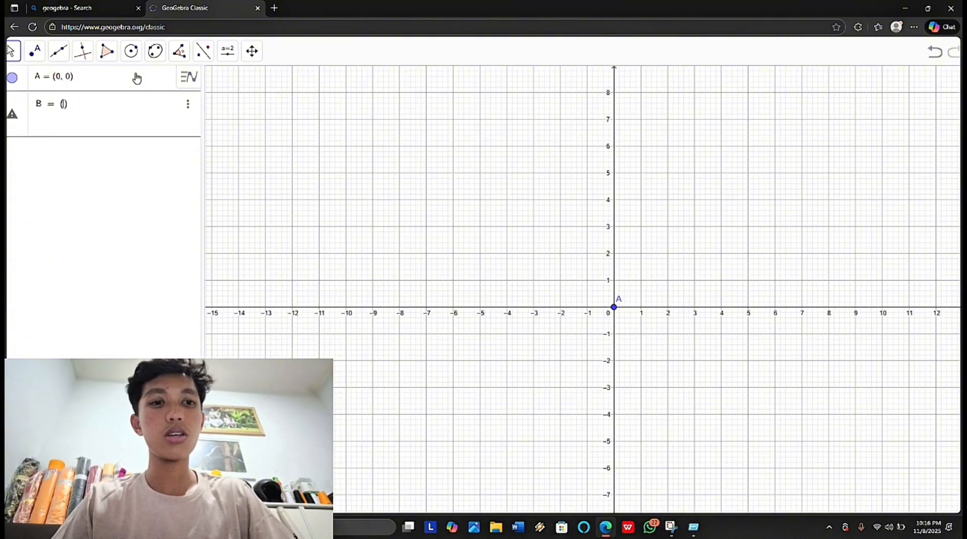
type("2, 0")
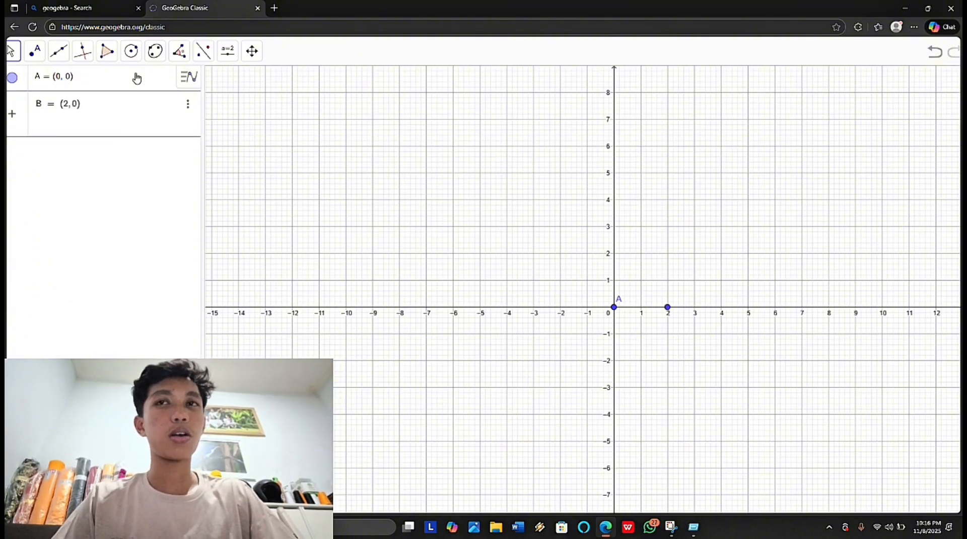
key("Return")
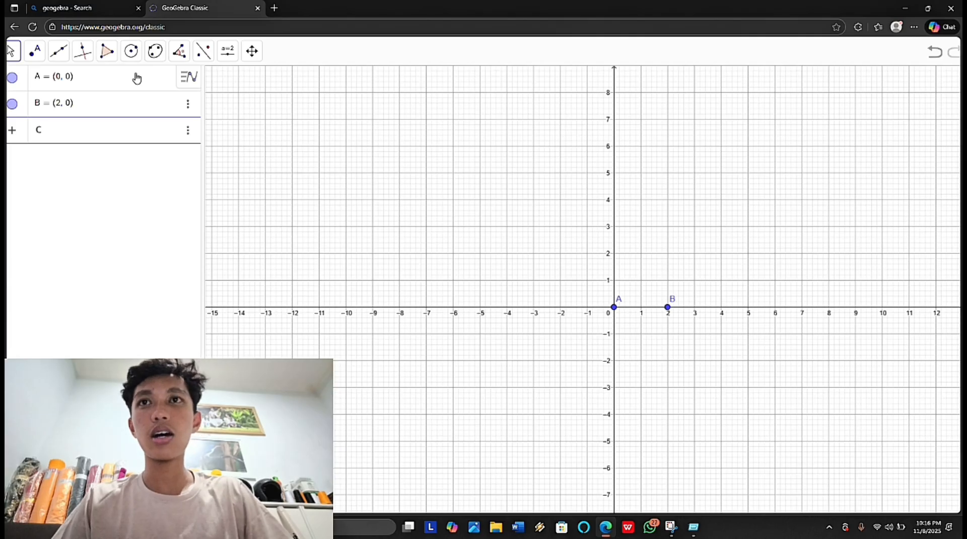
Step: Define points C at (2, 2) and D at (0, 2) as the remaining corners of the square
type("C = ")
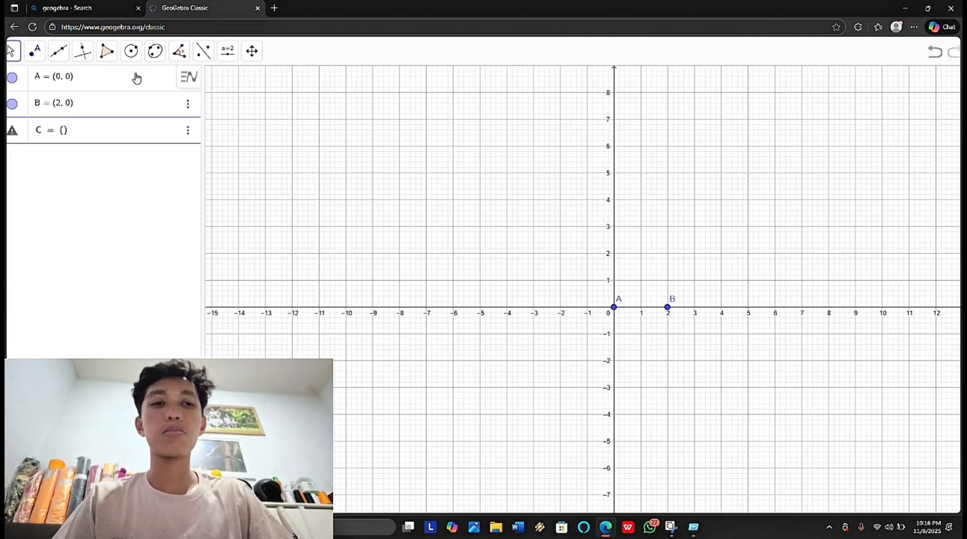
type("(2,2")
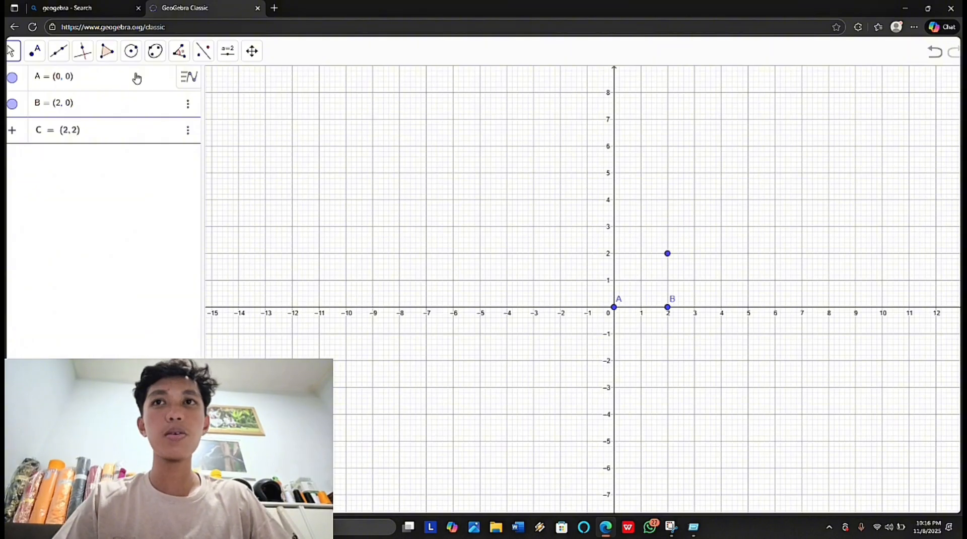
key("Return")
type("D ")
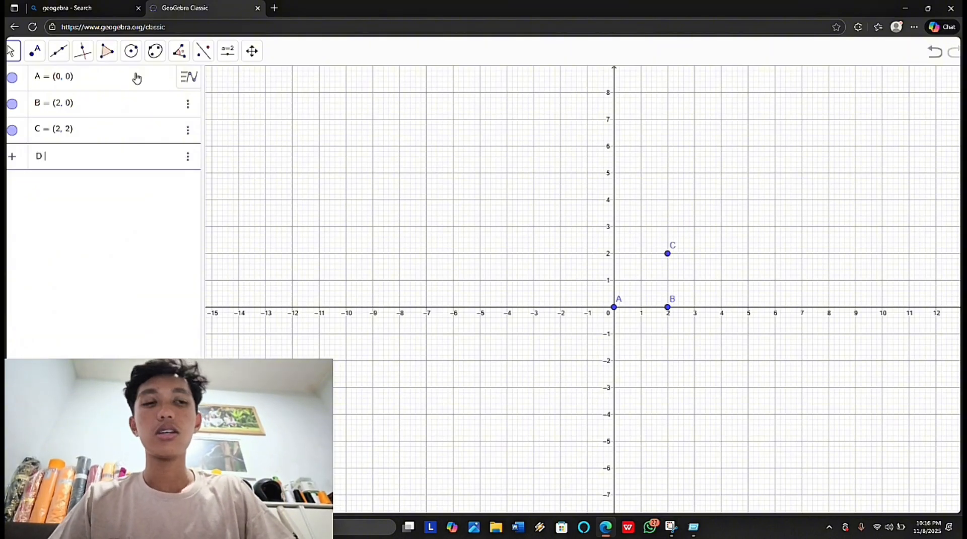
type("= ")
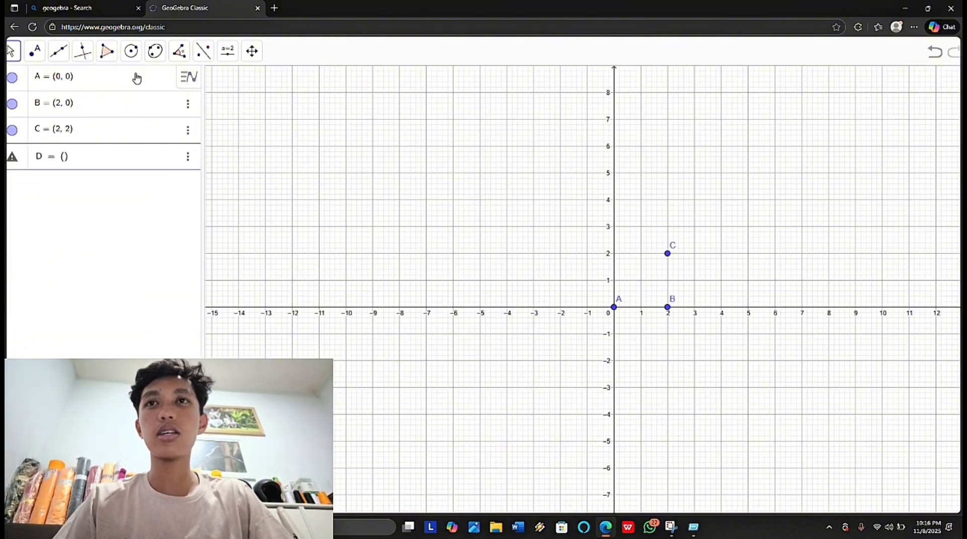
type("(0,2")
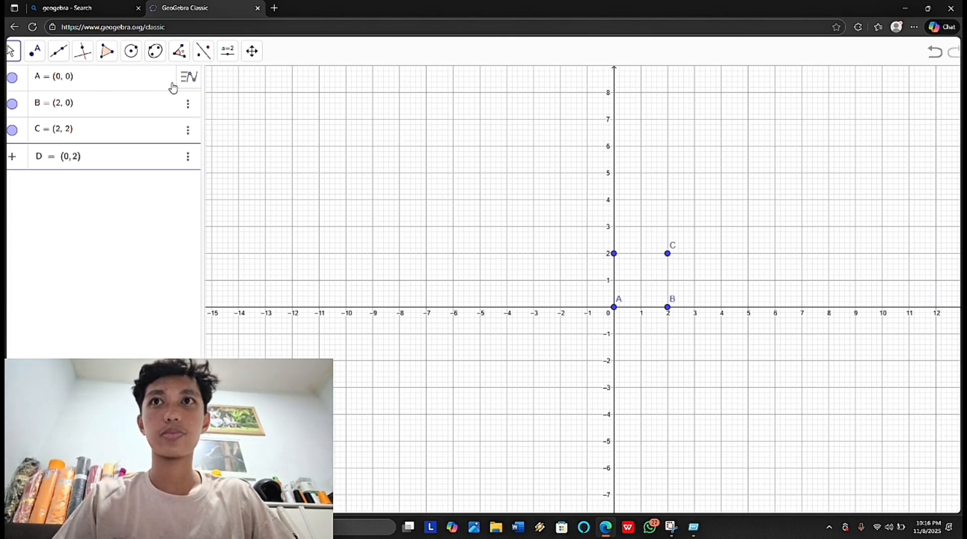
key("Return")
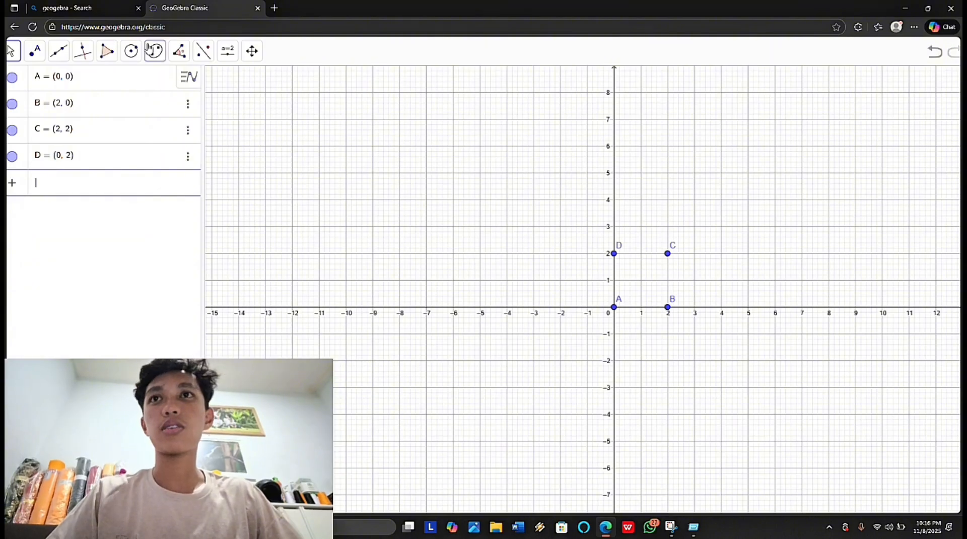
Step: Draw a semicircle from point A to point B along the square's lower side, arching towards the square's centre
left_click(11, 55)
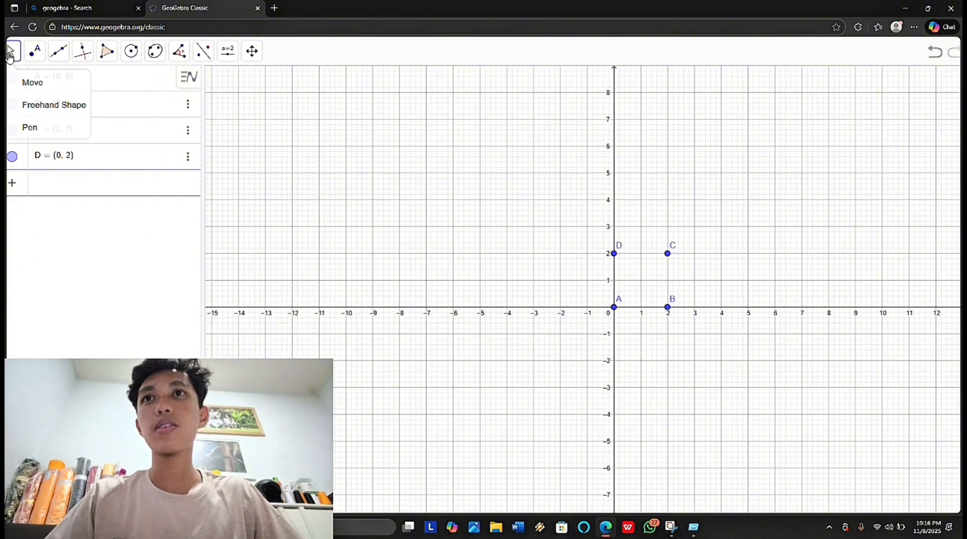
left_click(53, 82)
left_click_drag(584, 199, 497, 159)
scroll(592, 201, "up", 8)
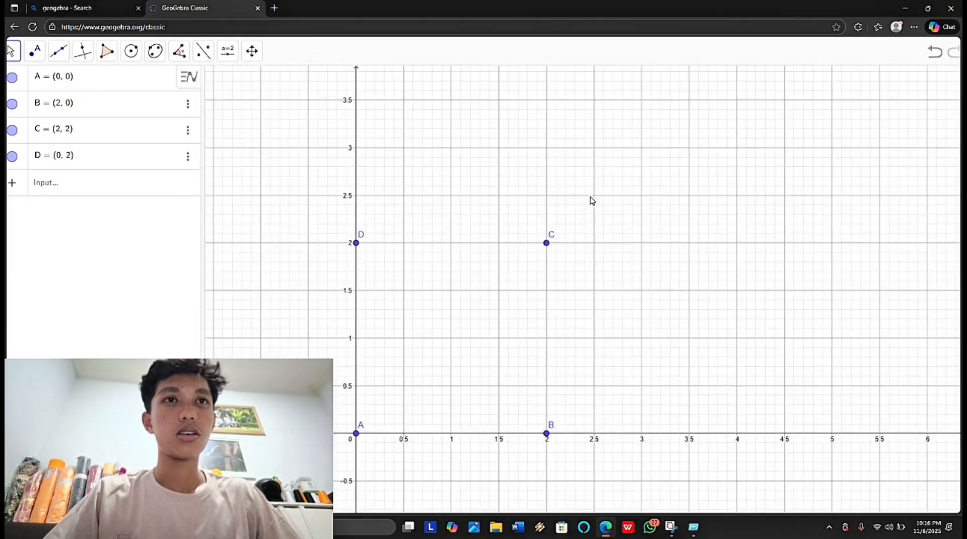
left_click_drag(628, 226, 691, 210)
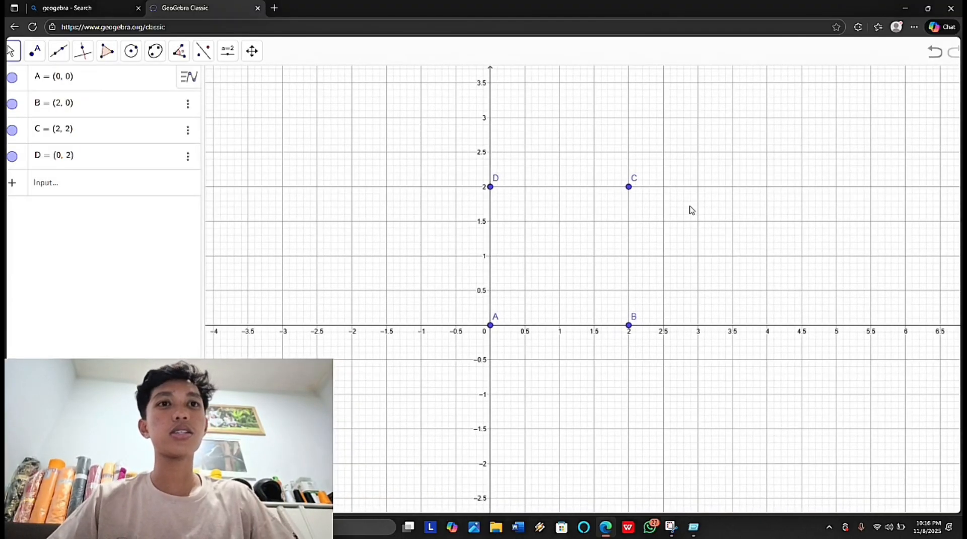
left_click(131, 51)
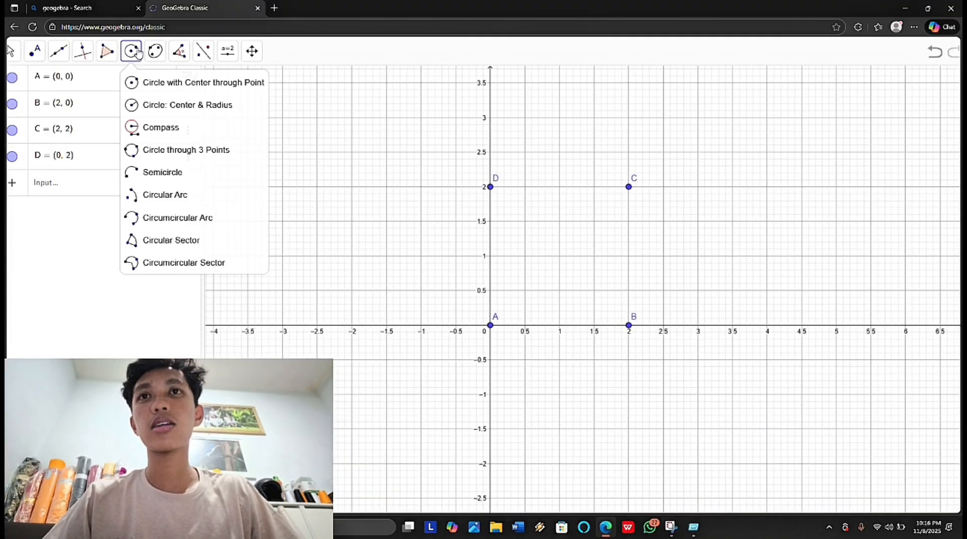
left_click(200, 172)
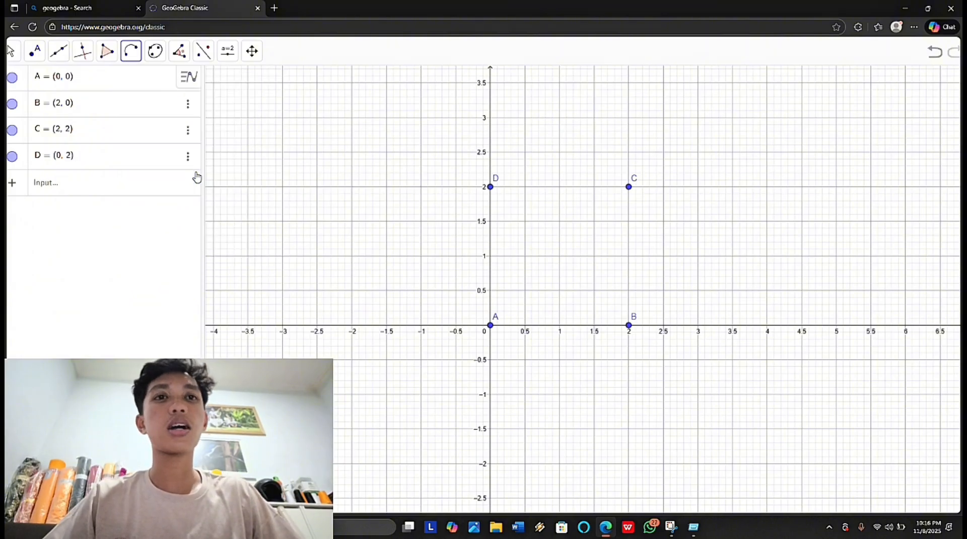
left_click(491, 326)
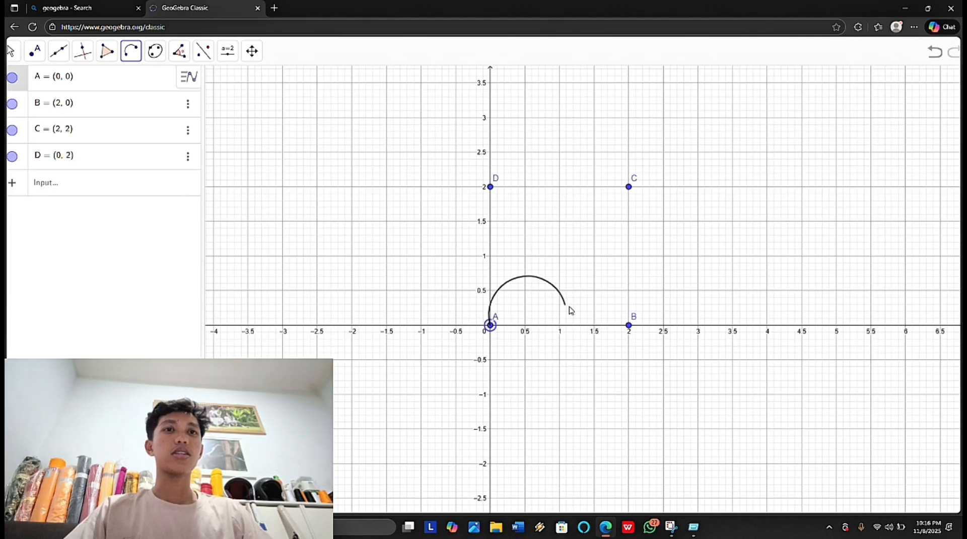
left_click(629, 325)
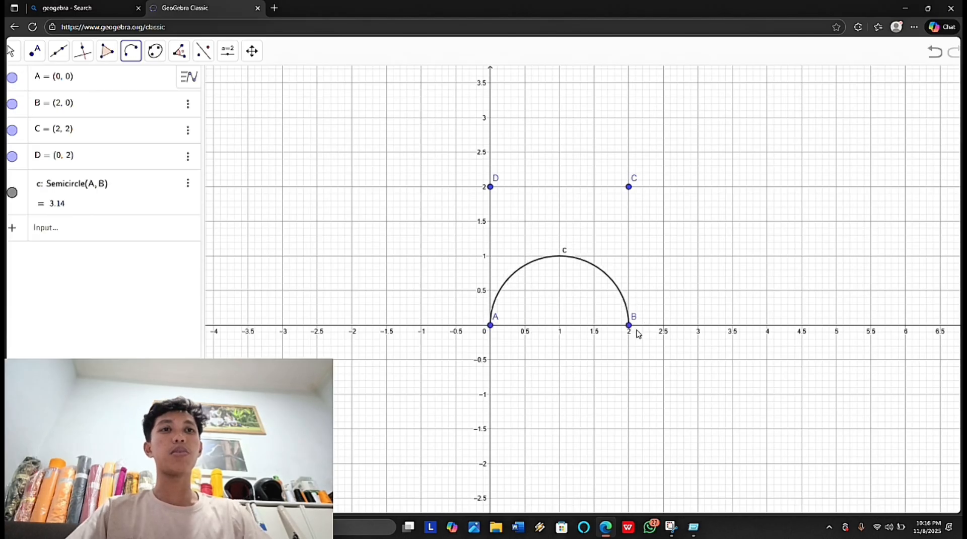
Step: Draw semicircles from B to C, C to D and D to A, all arching towards the square's centre
left_click(629, 326)
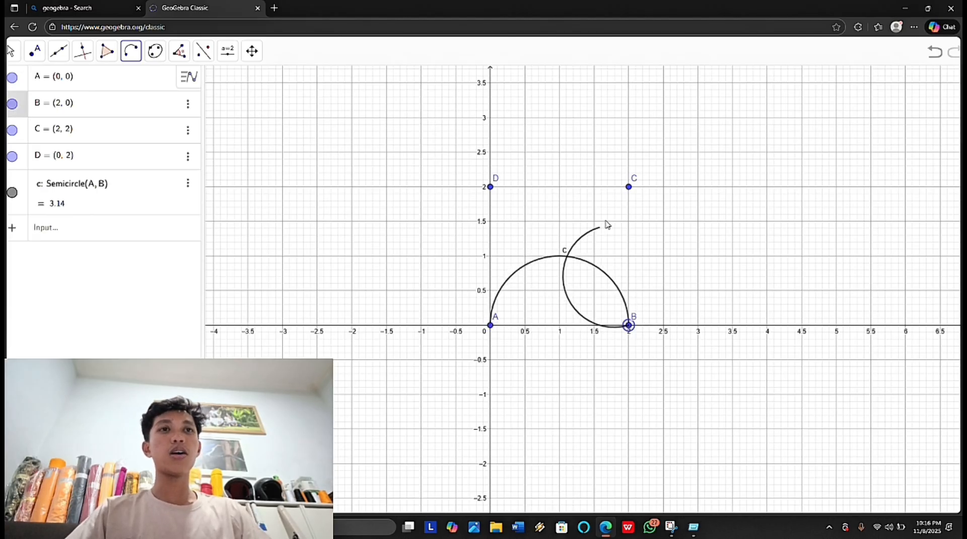
left_click(628, 187)
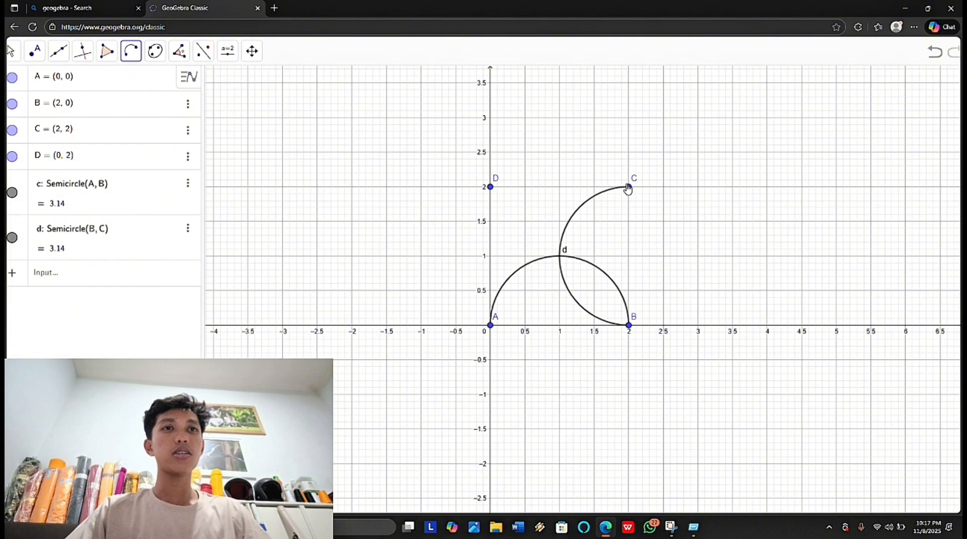
left_click(629, 187)
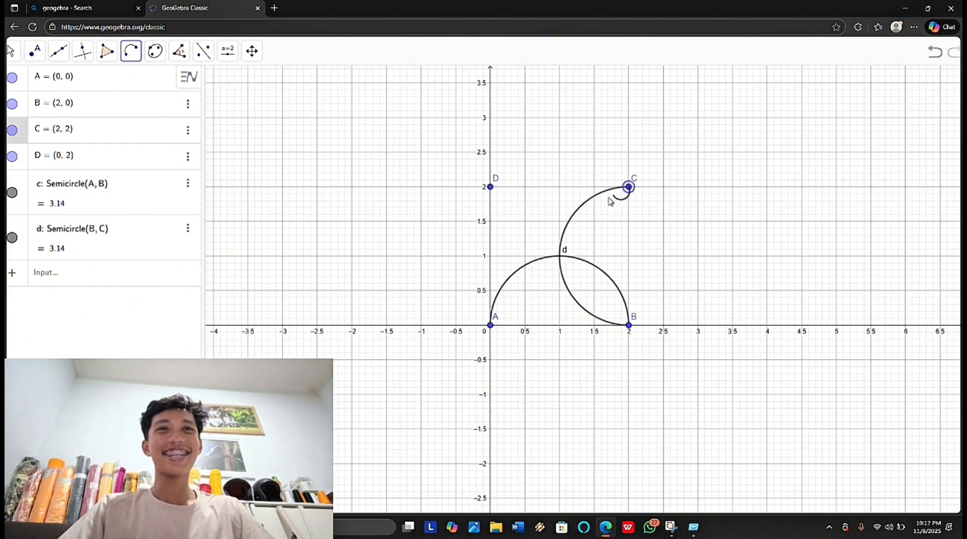
left_click(491, 189)
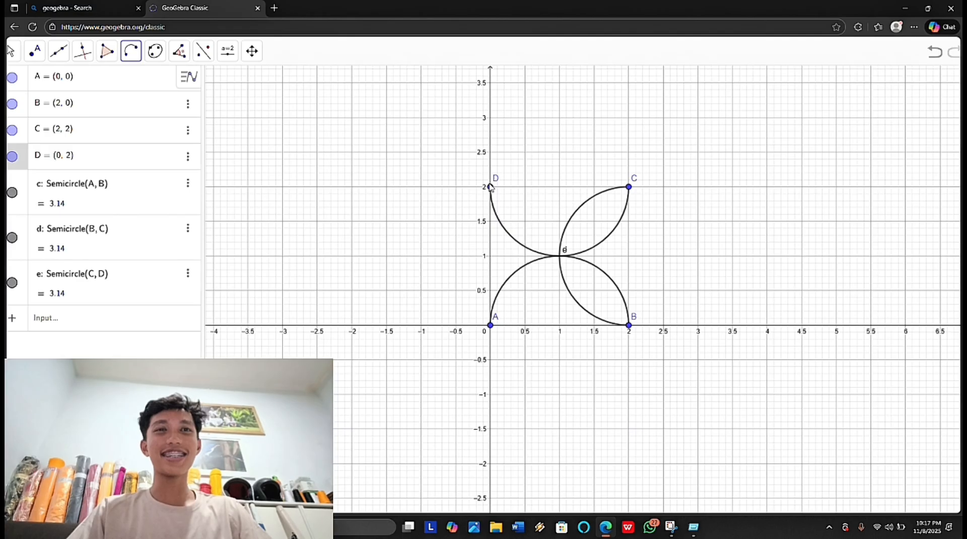
left_click(491, 188)
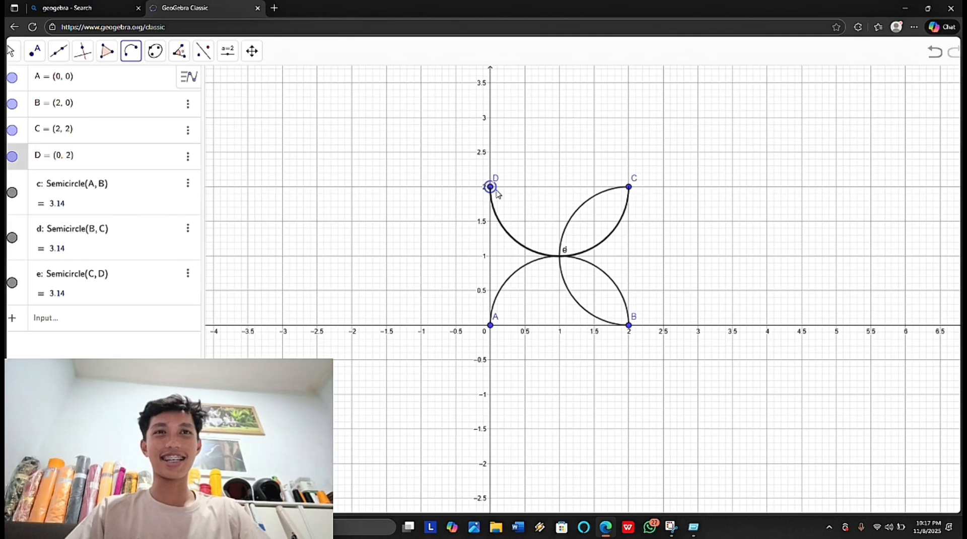
left_click(494, 322)
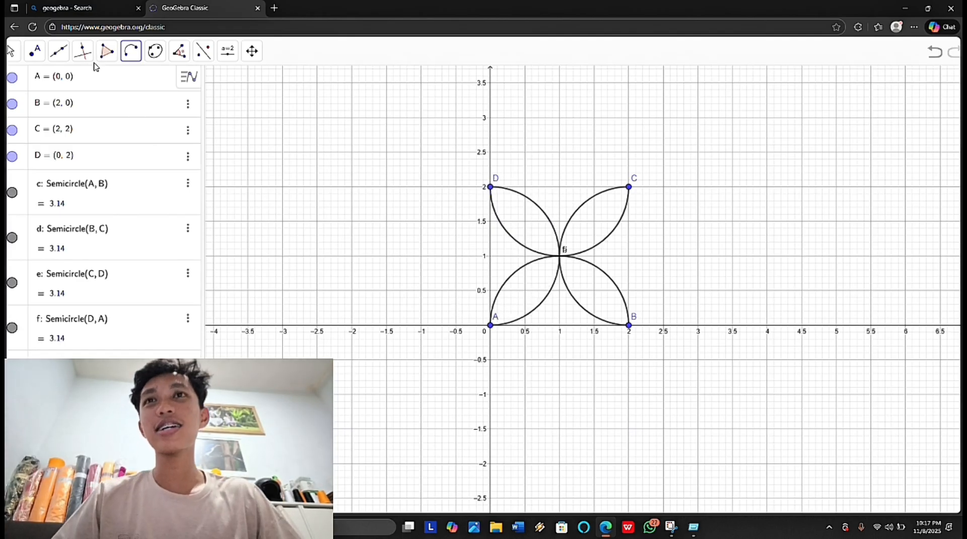
Step: Draw the square's two diagonals as segments from A to C and from D to B
left_click(58, 51)
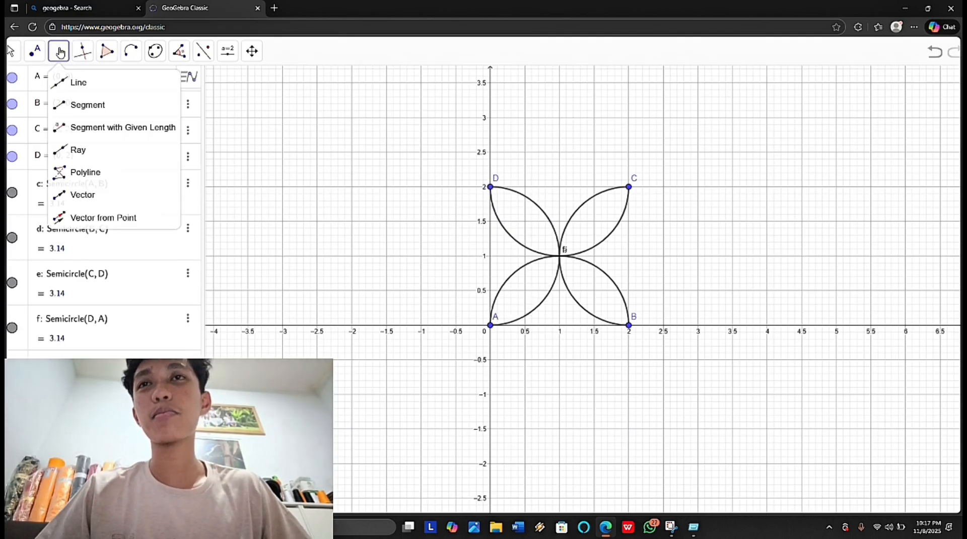
left_click(98, 106)
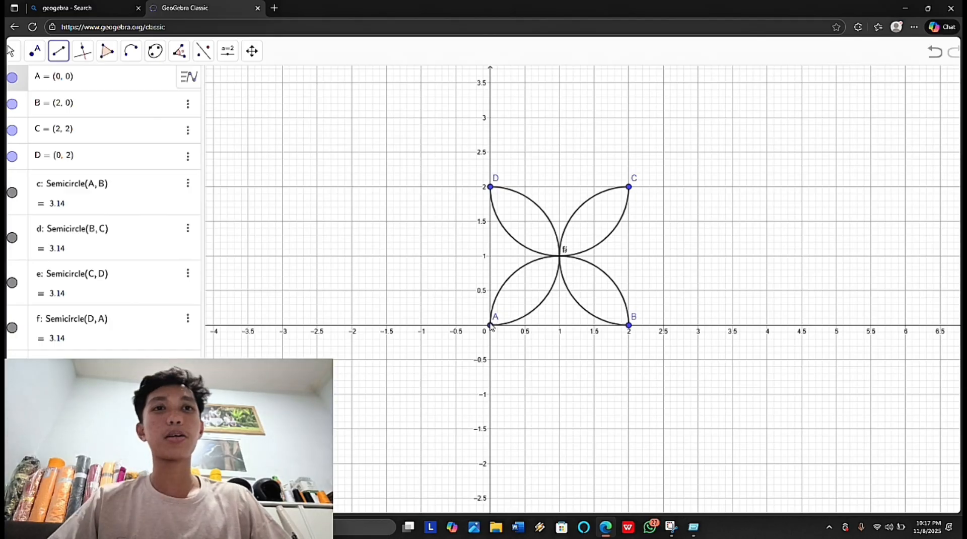
left_click(491, 326)
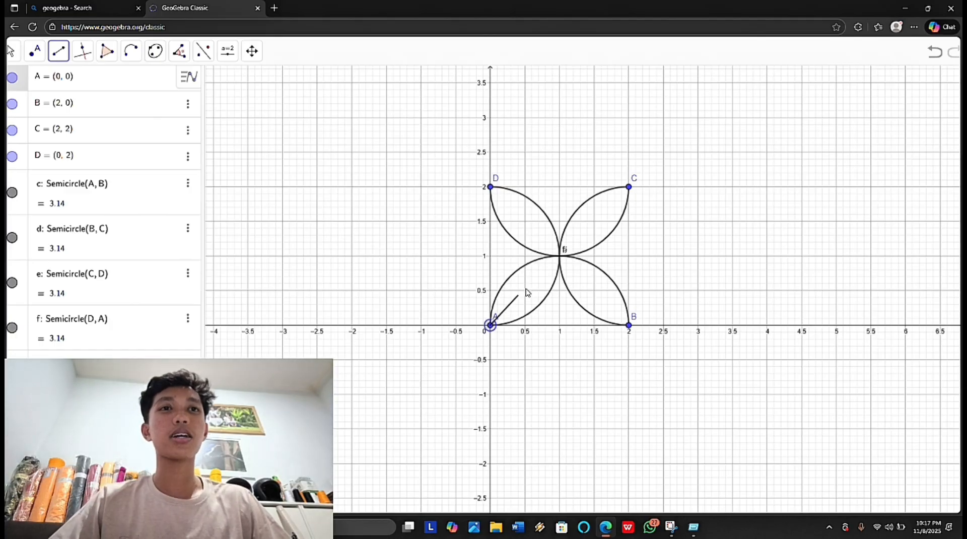
left_click(630, 187)
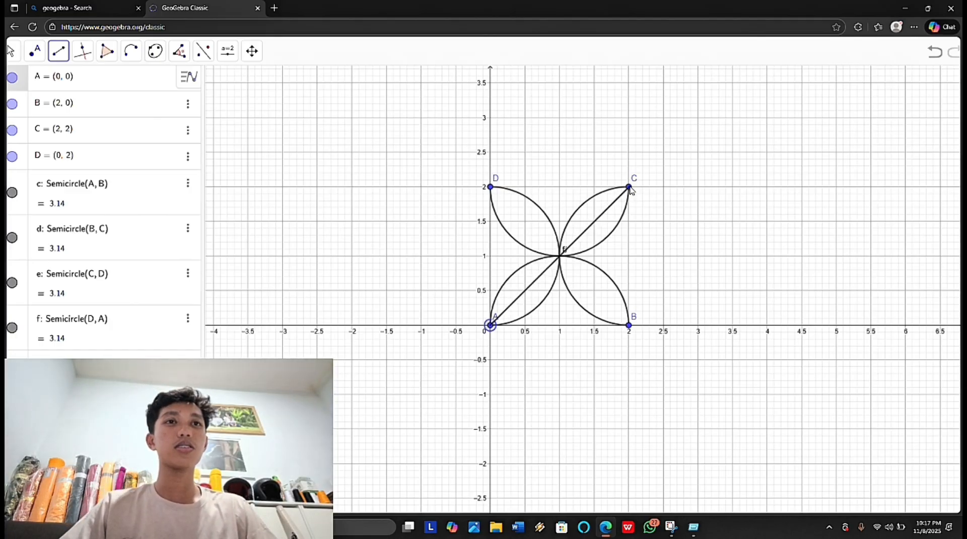
left_click(490, 188)
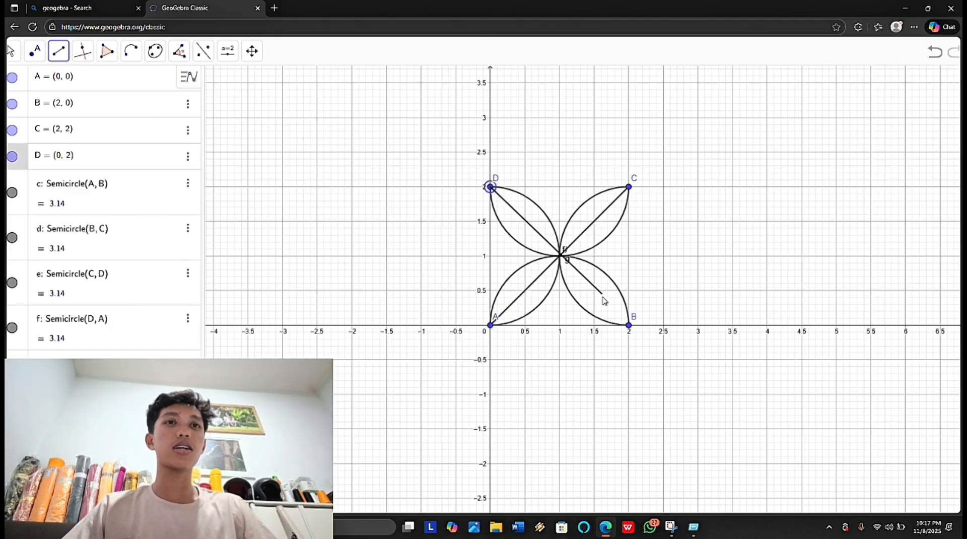
left_click(629, 326)
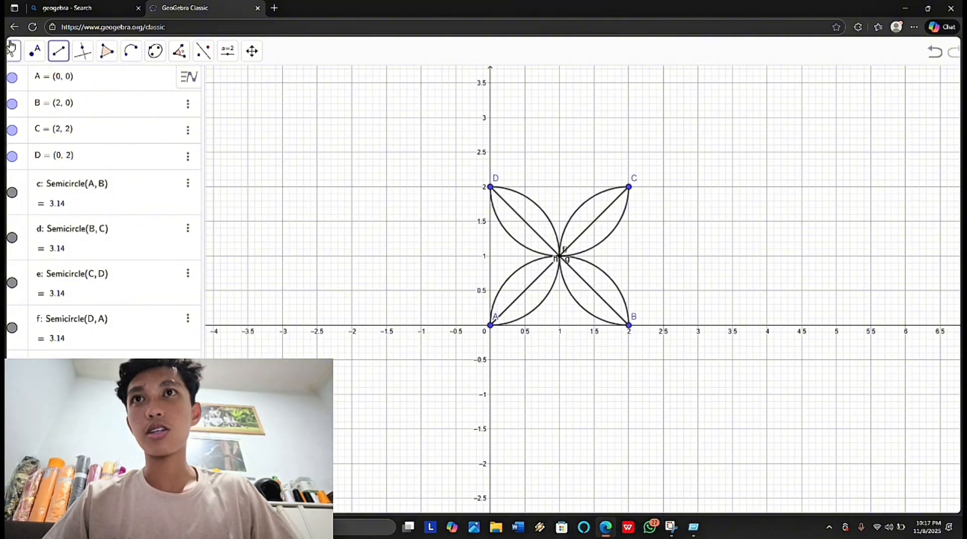
Step: Add points at the midpoints of the square's four sides: I (1, 0), J (2, 1), K (1, 2) and one at (0, 1)
left_click(14, 51)
left_click(36, 52)
left_click(41, 56)
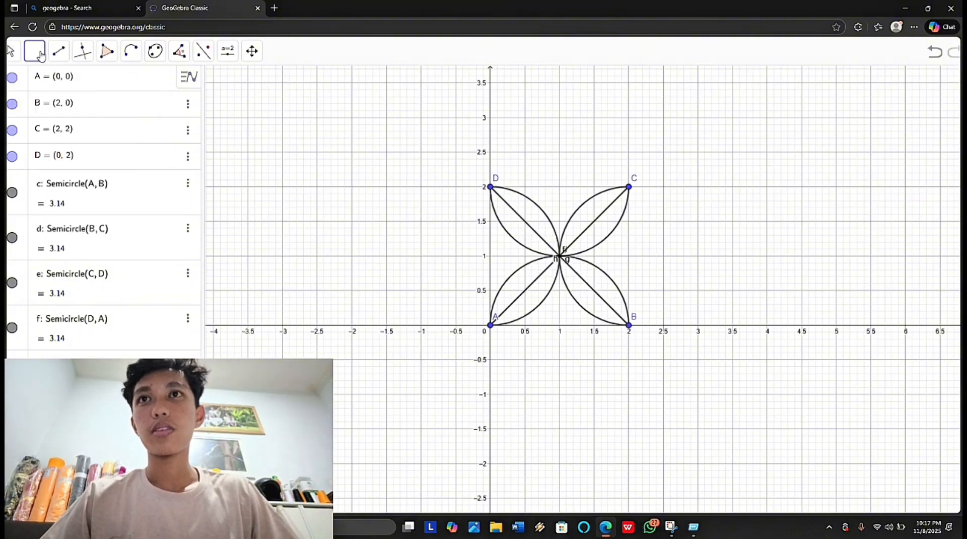
key("Escape")
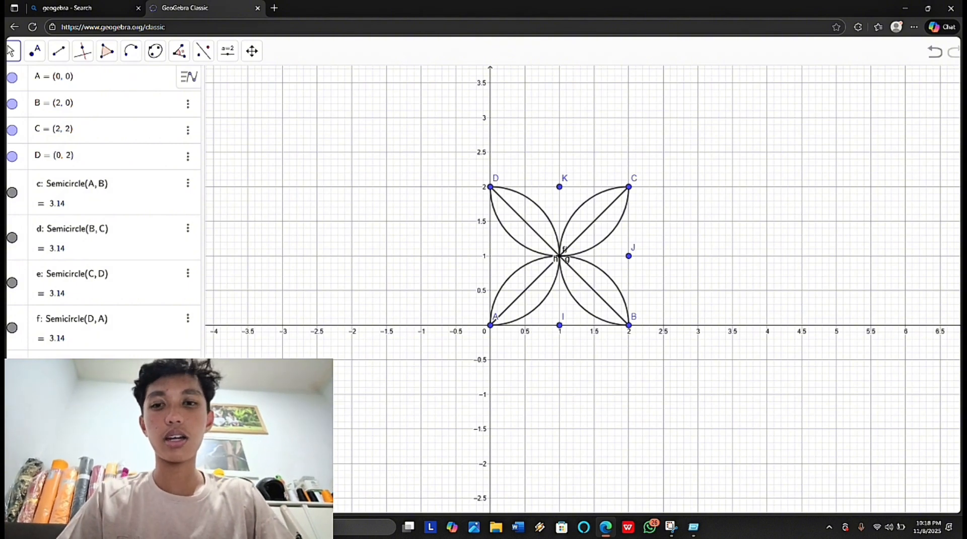
Step: Draw two segments from point I to the adjacent petal edges, ending at about (1.13, 0.5) and (0.87, 0.51)
scroll(559, 274, "down", 1)
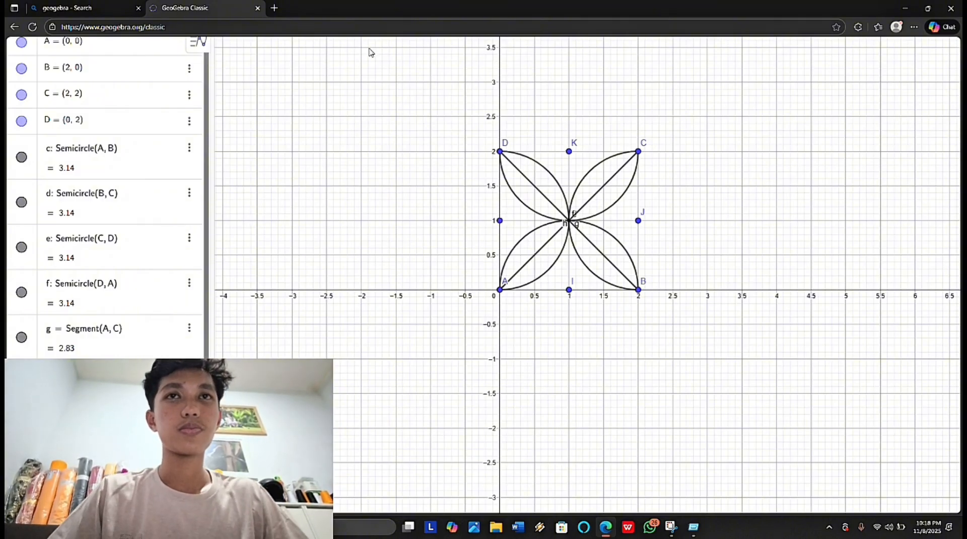
scroll(261, 121, "down", 5)
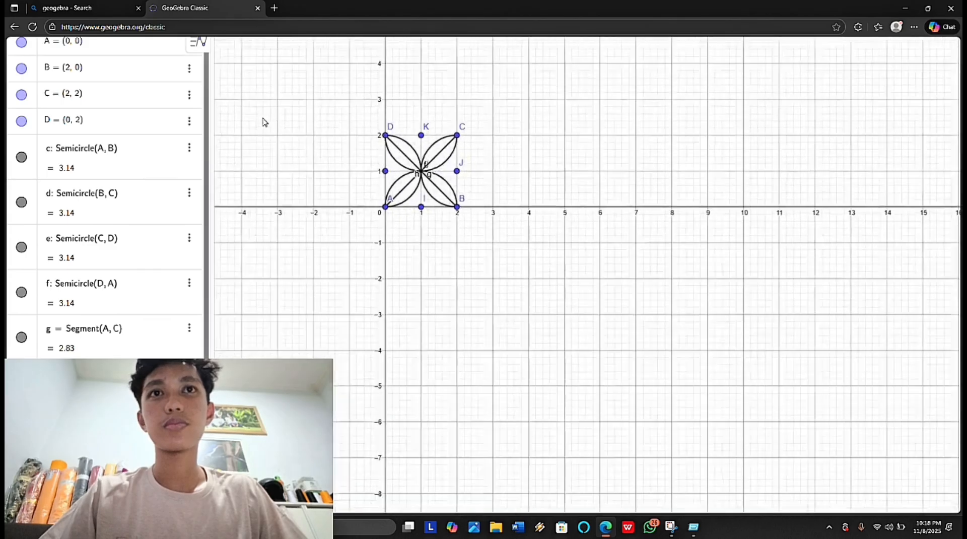
scroll(262, 121, "up", 8)
scroll(265, 122, "up", 1)
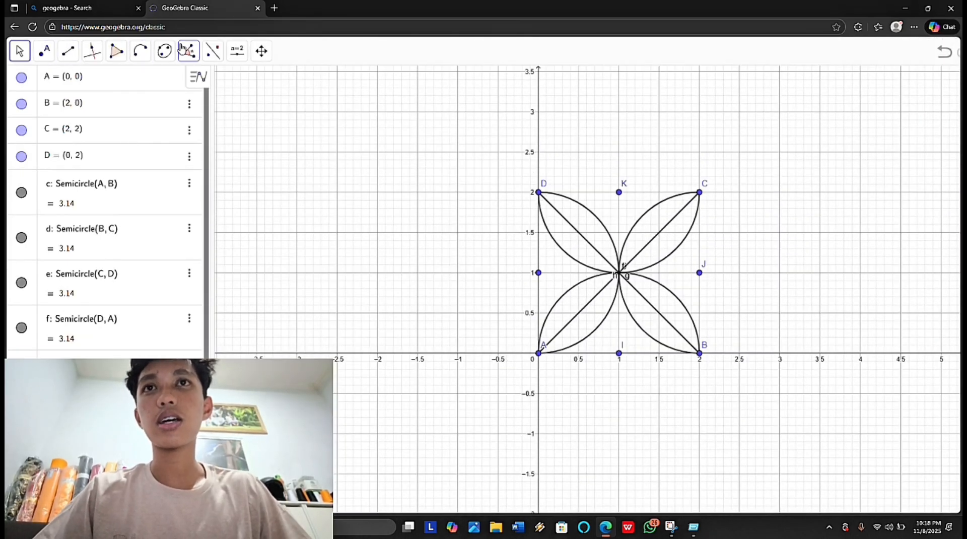
left_click(72, 56)
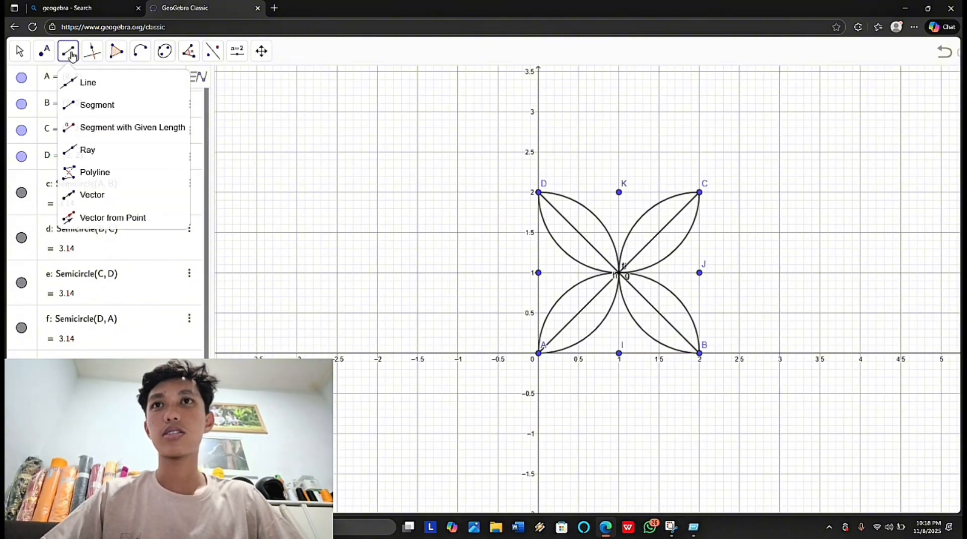
left_click(88, 82)
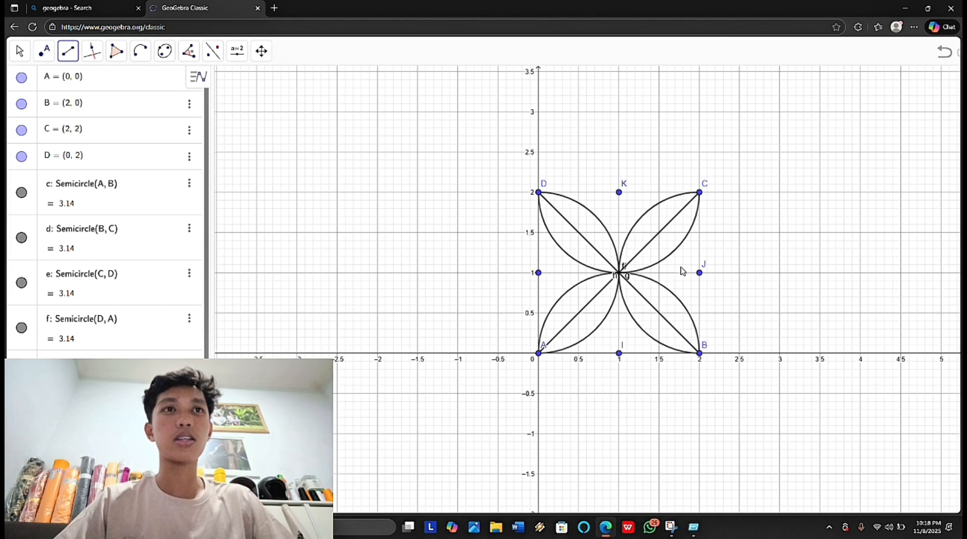
left_click(619, 354)
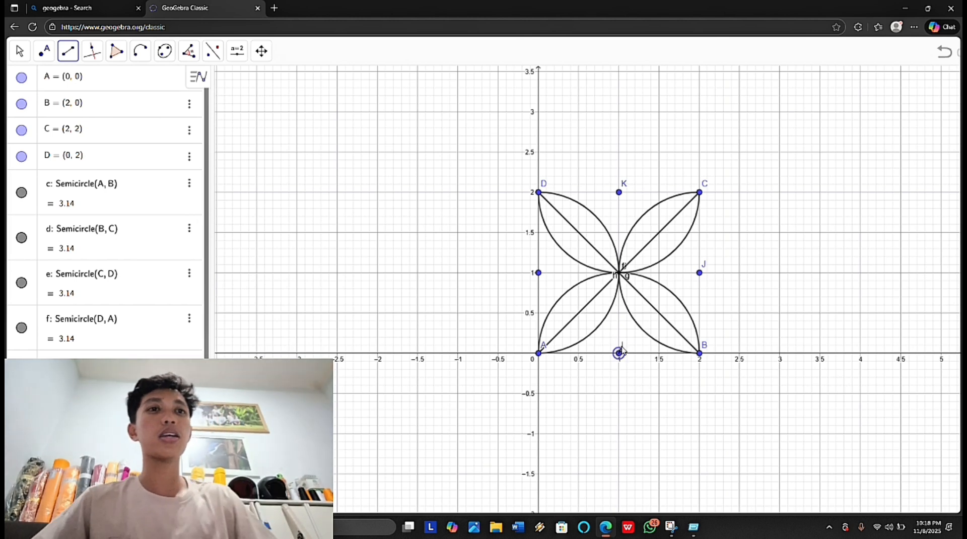
left_click(629, 313)
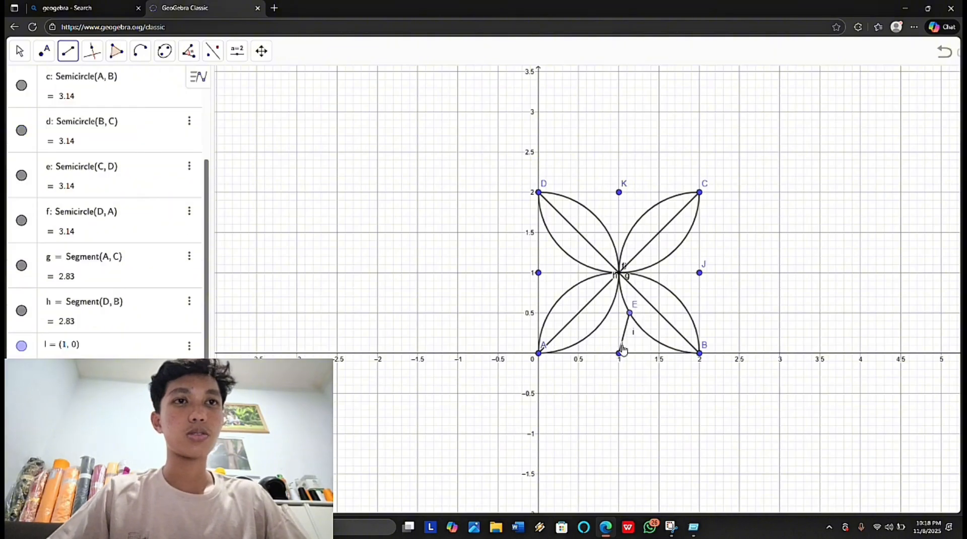
left_click(620, 354)
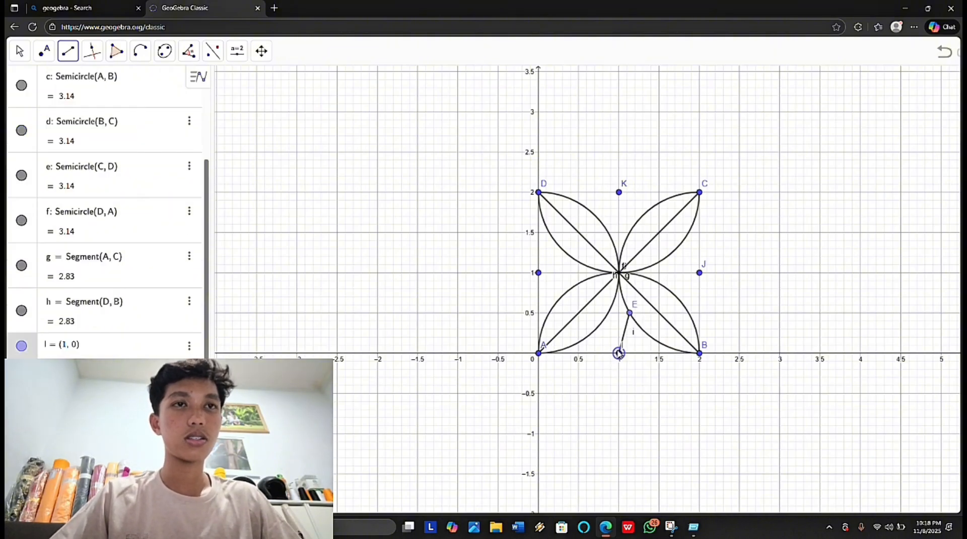
left_click(609, 312)
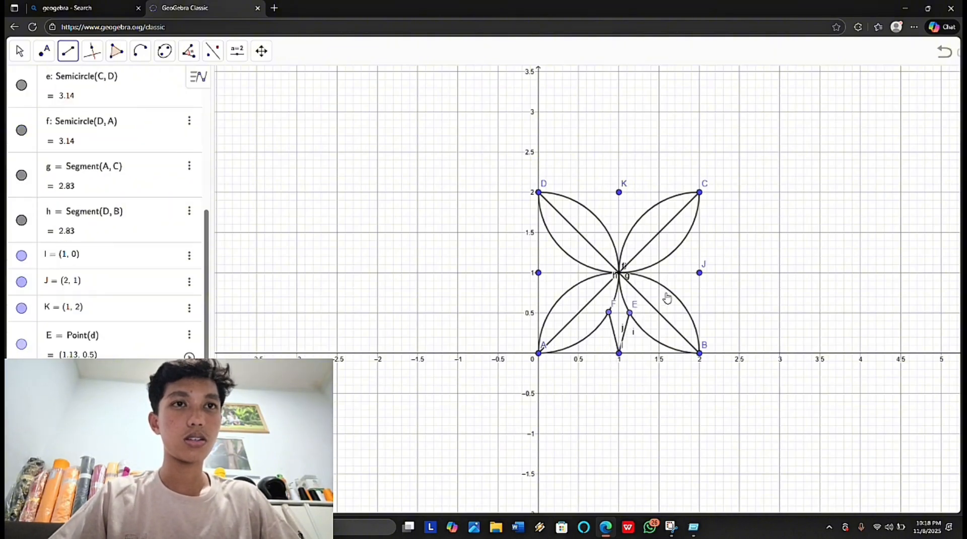
Step: Draw two segments from point J to the adjacent petal edges, ending at about (1.51, 0.86) and (1.47, 1.12)
left_click(698, 274)
left_click(659, 284)
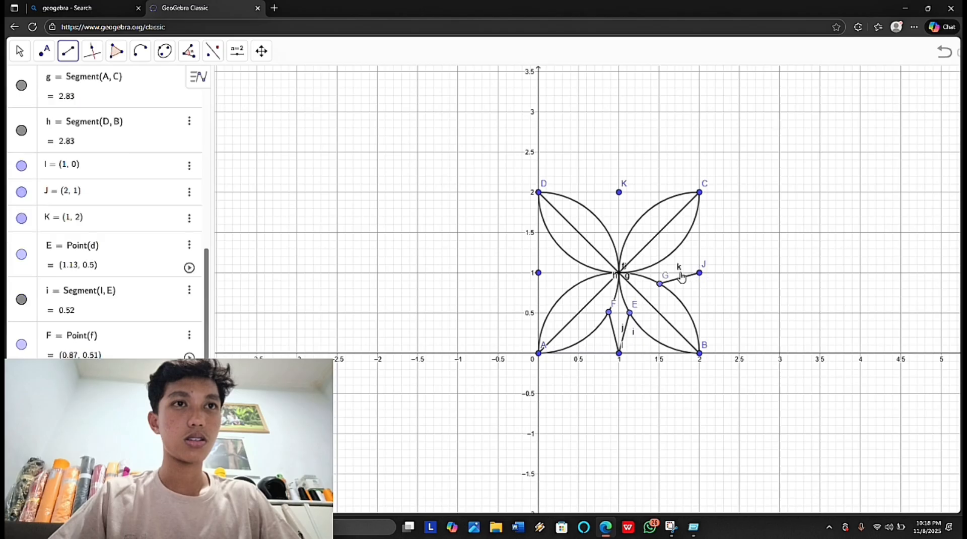
left_click(700, 274)
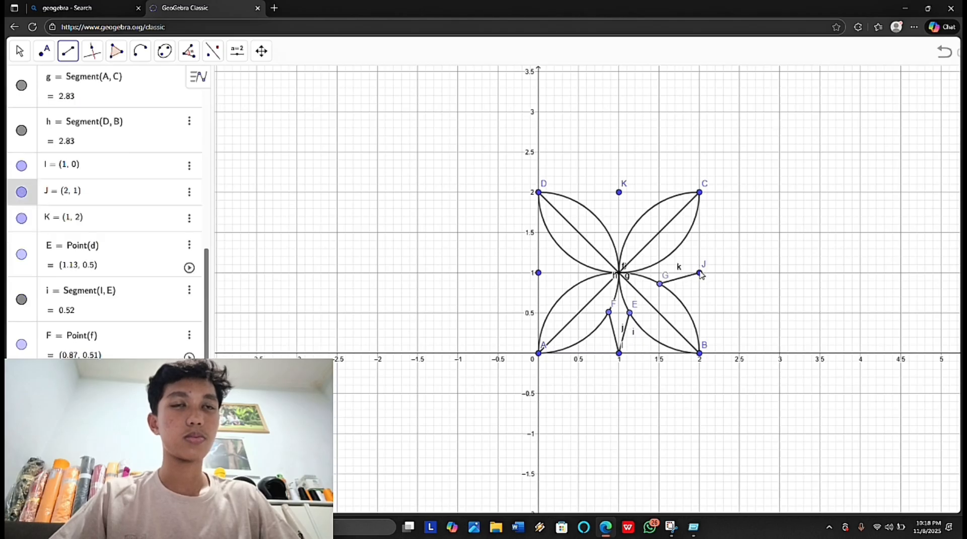
left_click(657, 264)
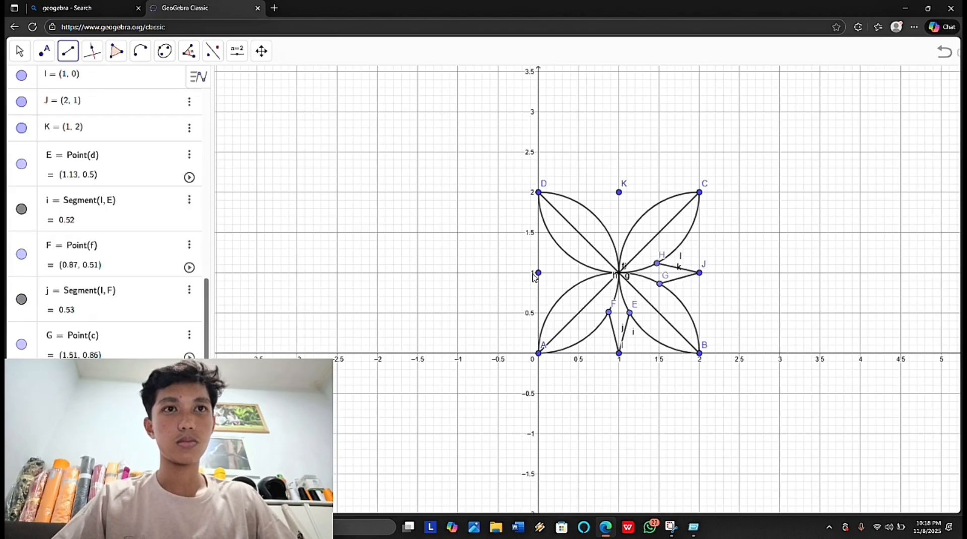
Step: Draw two segments from point K to the adjacent petal edges, ending at about (1.1, 1.52) and (0.86, 1.51)
left_click(619, 196)
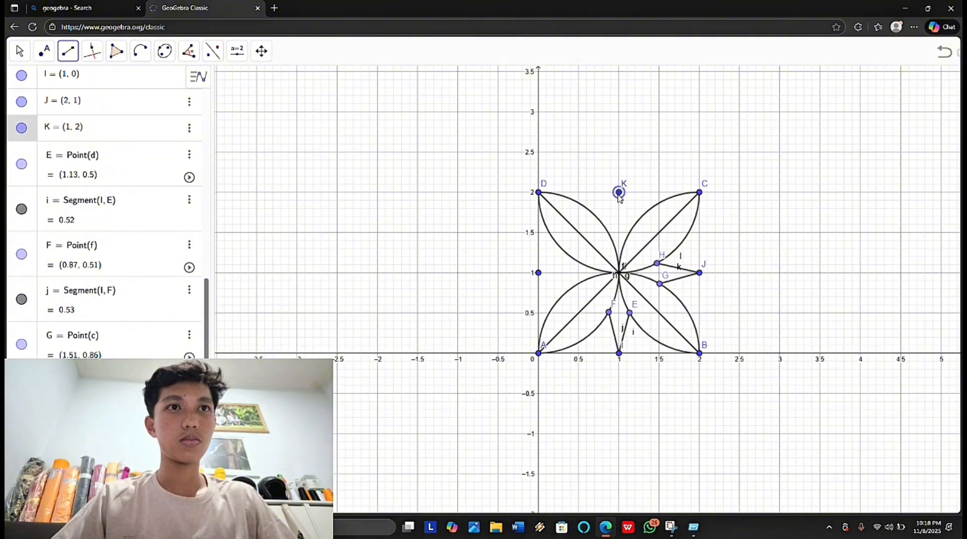
left_click(627, 231)
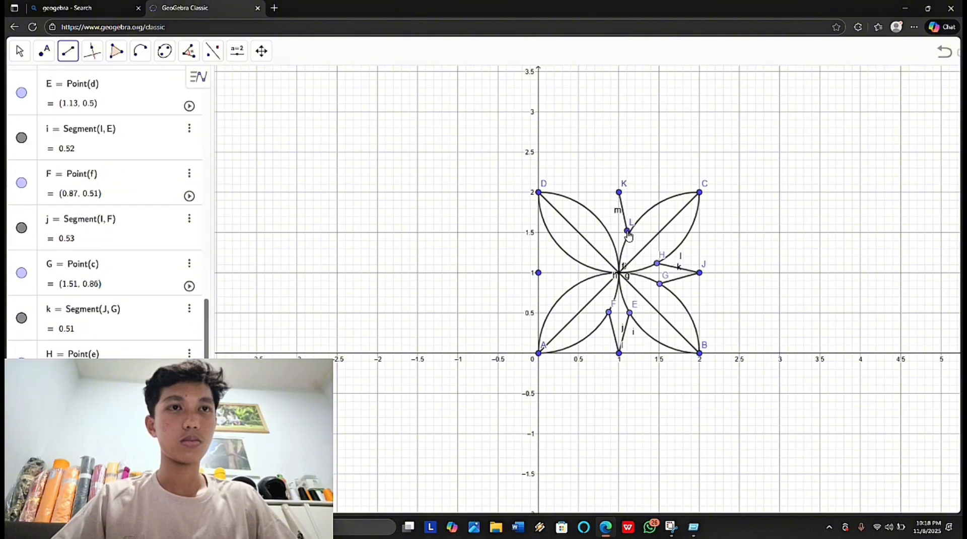
left_click(619, 194)
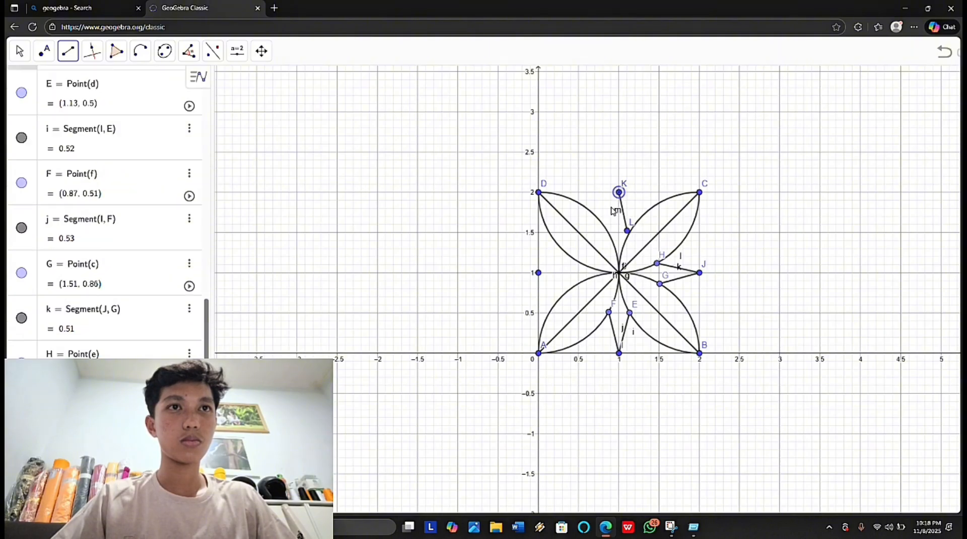
left_click(608, 231)
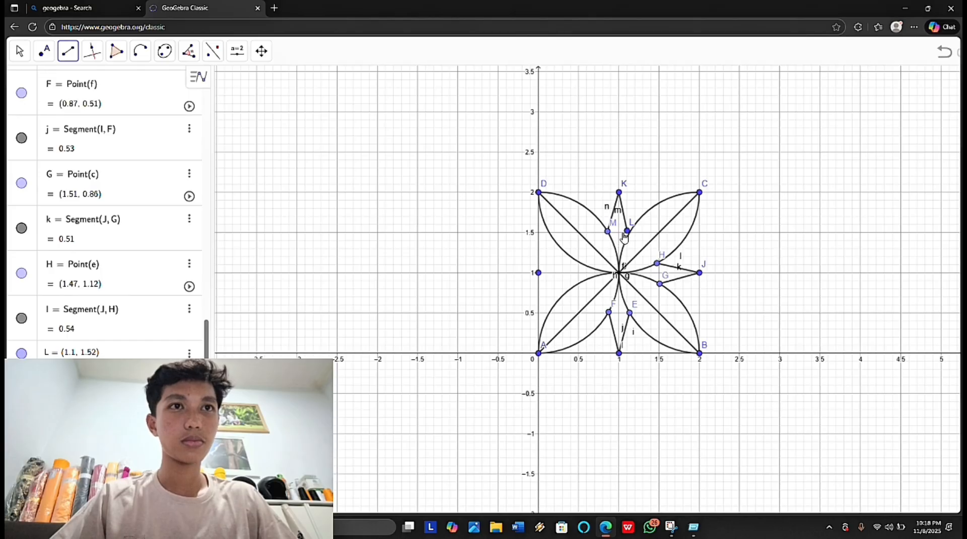
Step: Draw two segments from the point at (0, 1) to the adjacent petal edges, the upper one ending at about (0.49, 1.14)
left_click(539, 273)
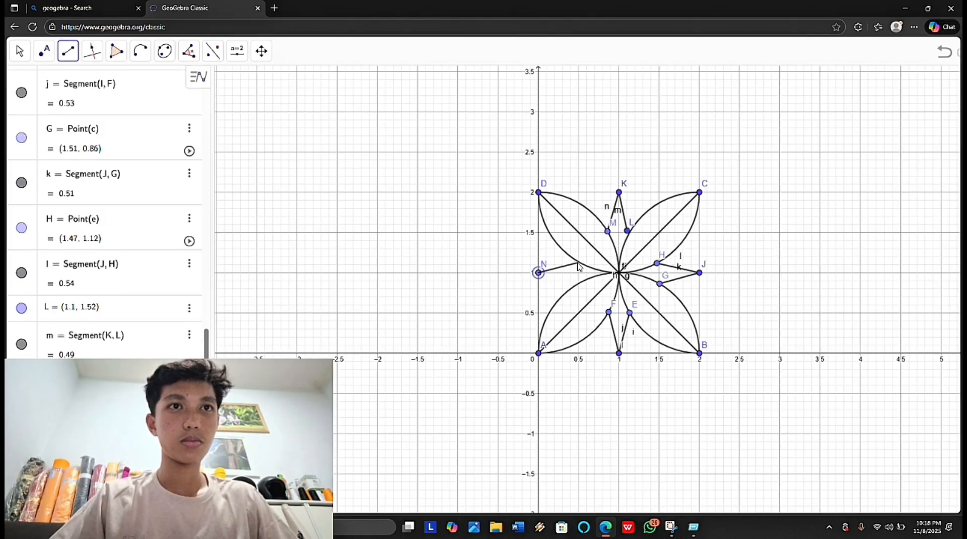
left_click(578, 262)
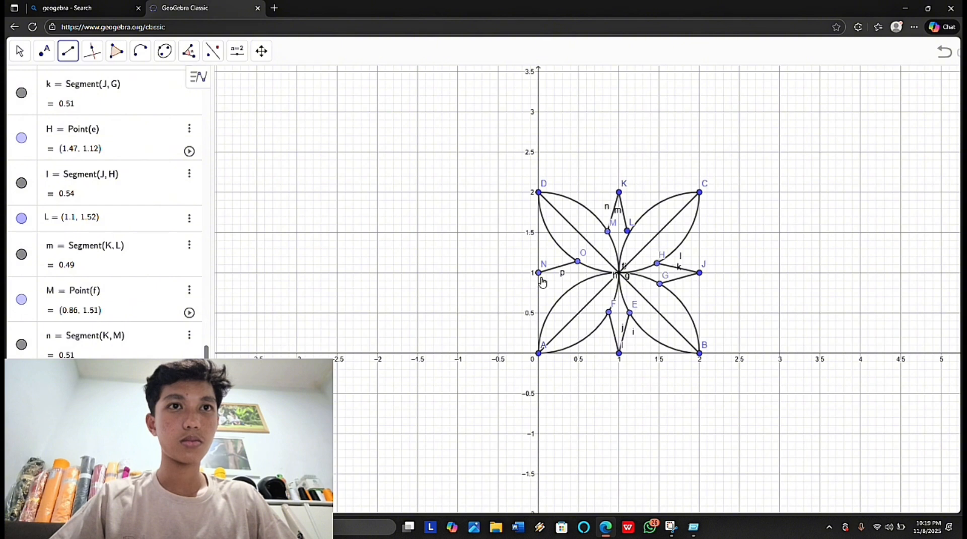
left_click(539, 274)
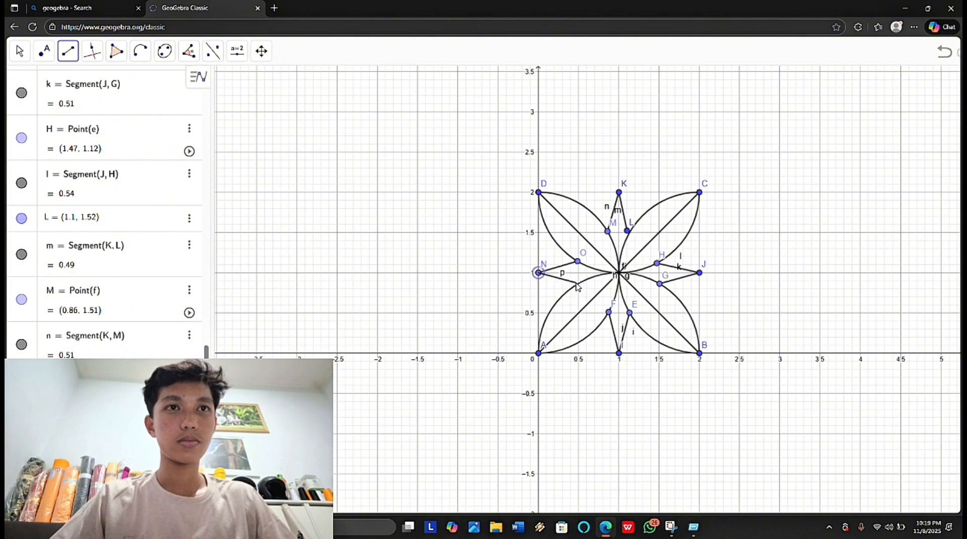
left_click(578, 284)
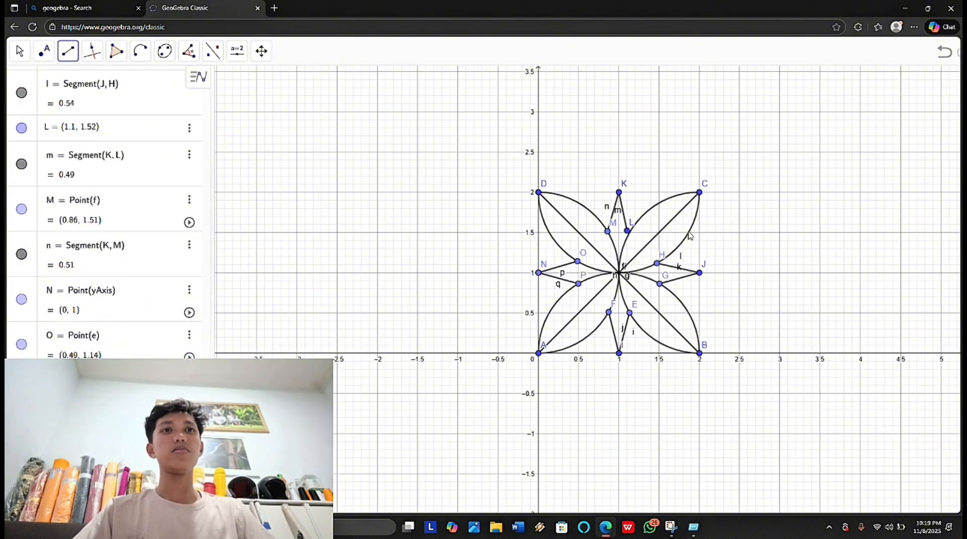
Step: Undo the pointed segments drawn from point K and from the point at (0, 1)
left_click(628, 232)
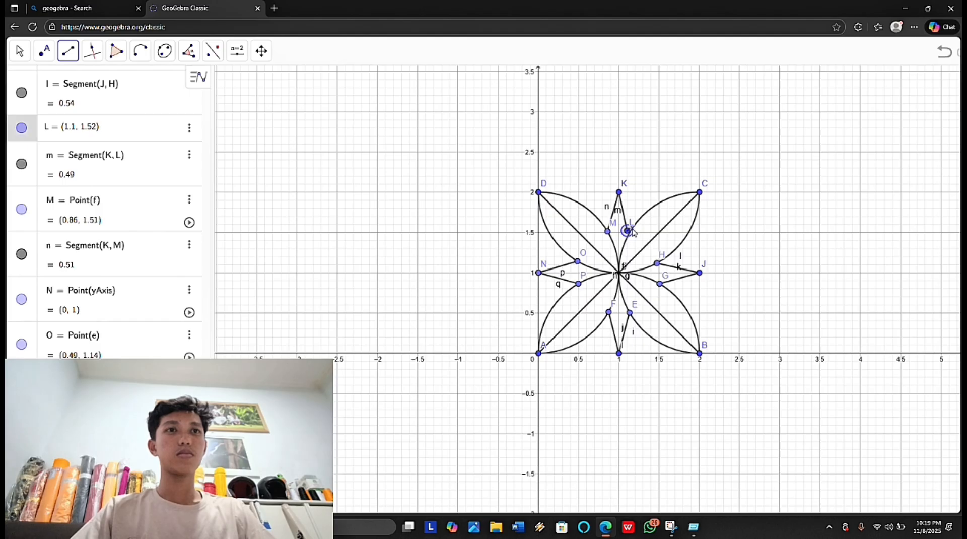
key("Escape")
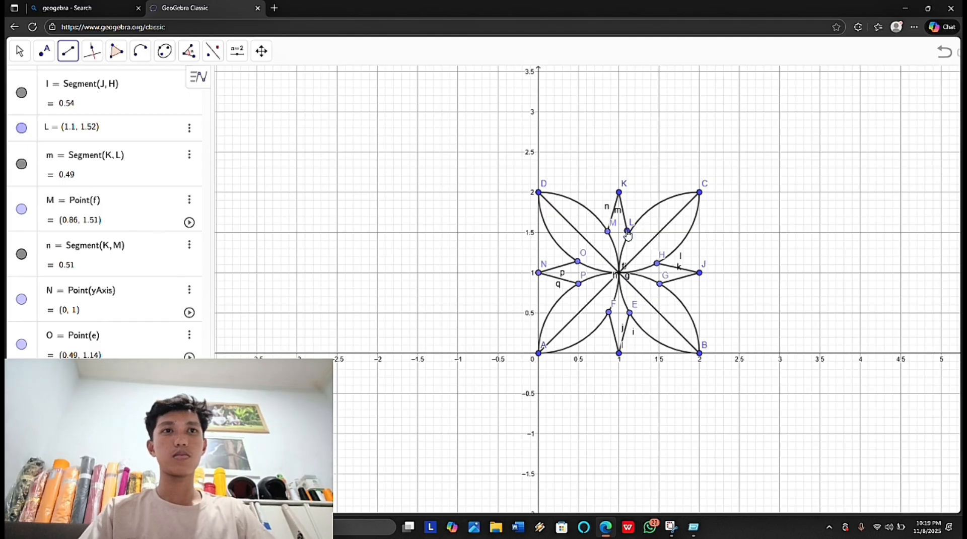
key("ctrl+z")
key("ctrl+z")
key("ctrl+z")
key("ctrl+z")
key("ctrl+z")
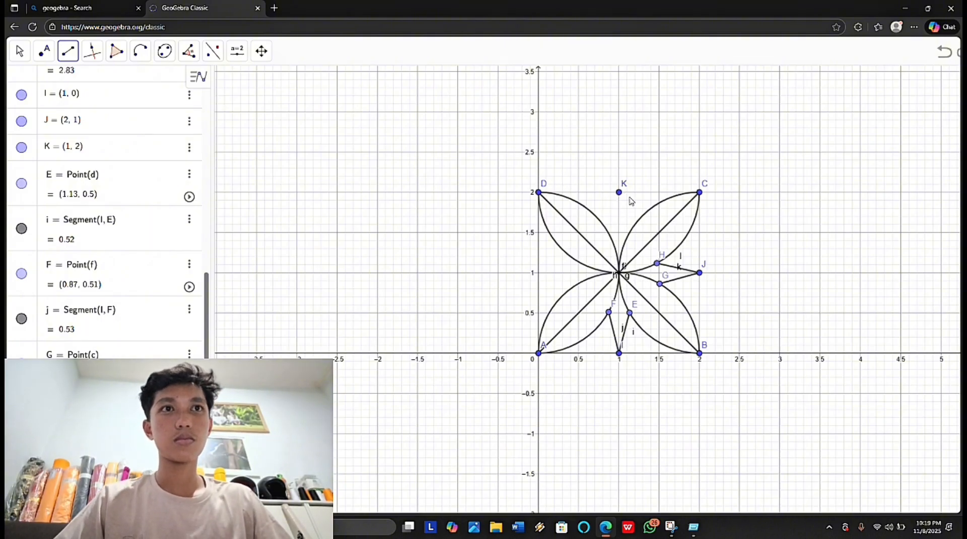
left_click(618, 193)
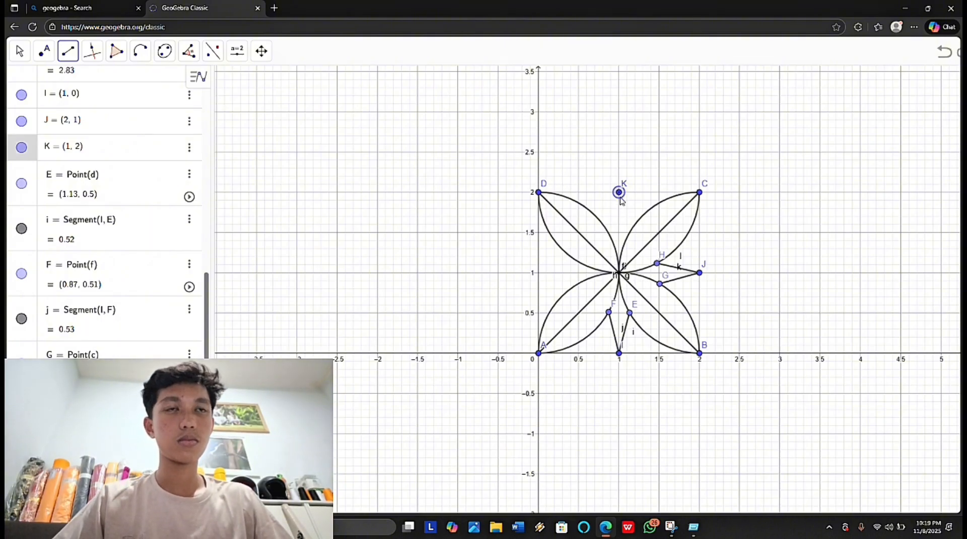
left_click(627, 229)
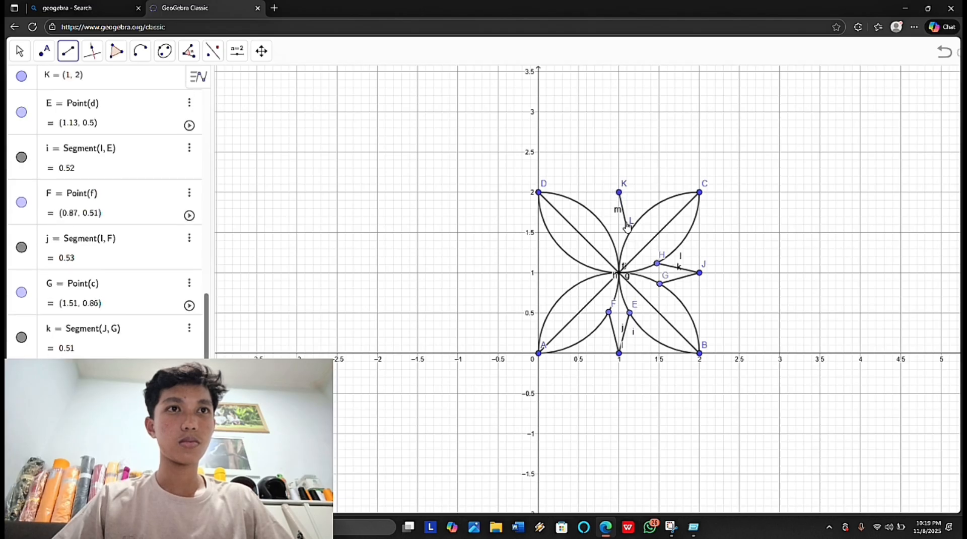
left_click(618, 194)
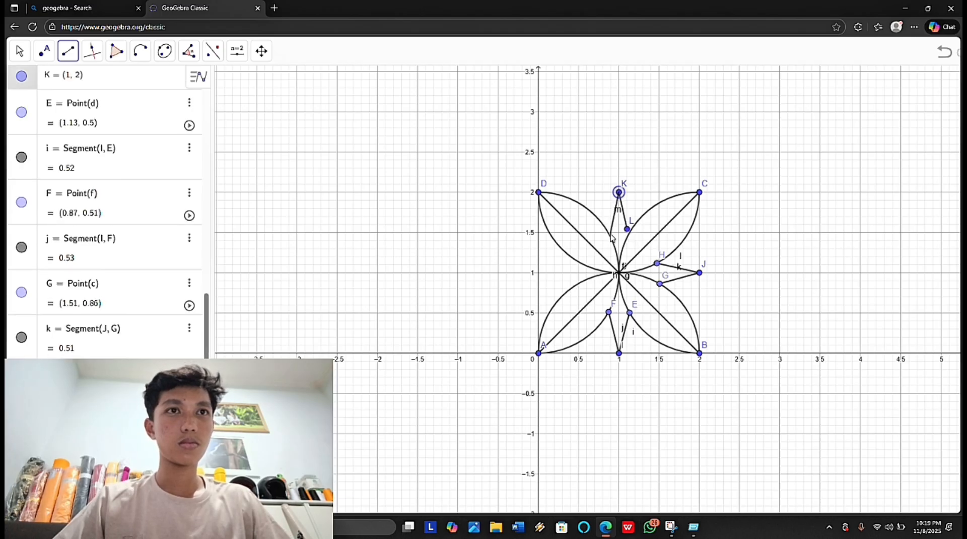
key("Escape")
key("ctrl+z")
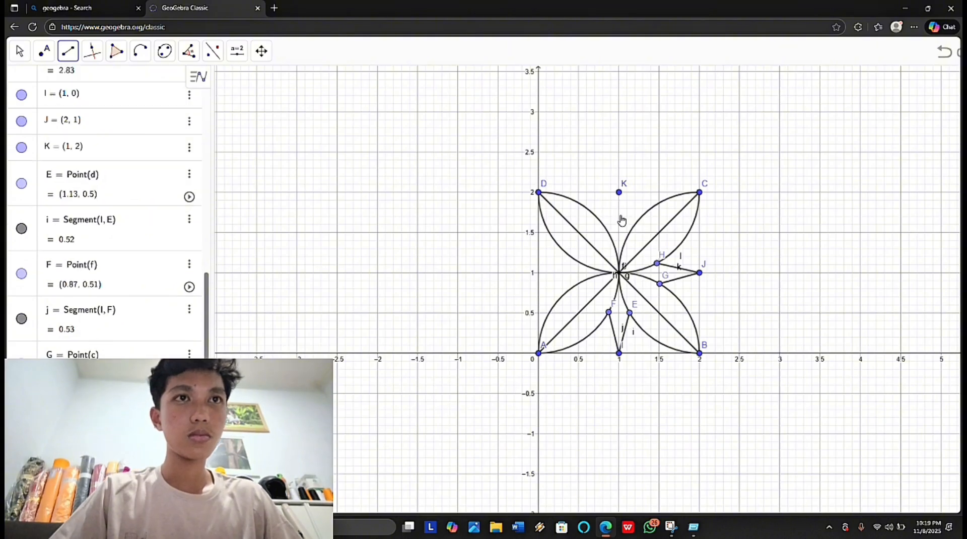
Step: Draw two segments from point K to the adjacent petal edges, ending at about (1.14, 1.5) and (0.87, 1.49)
left_click(619, 194)
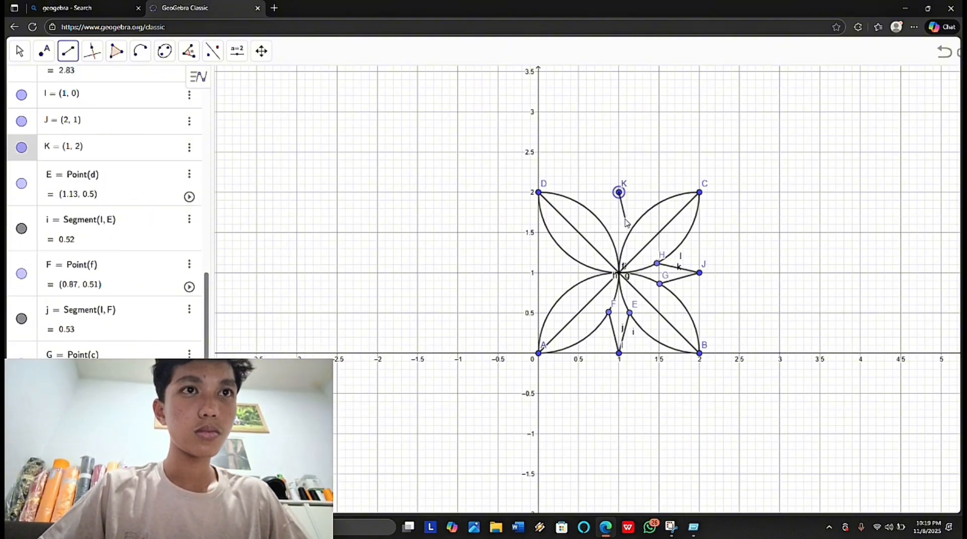
left_click(630, 232)
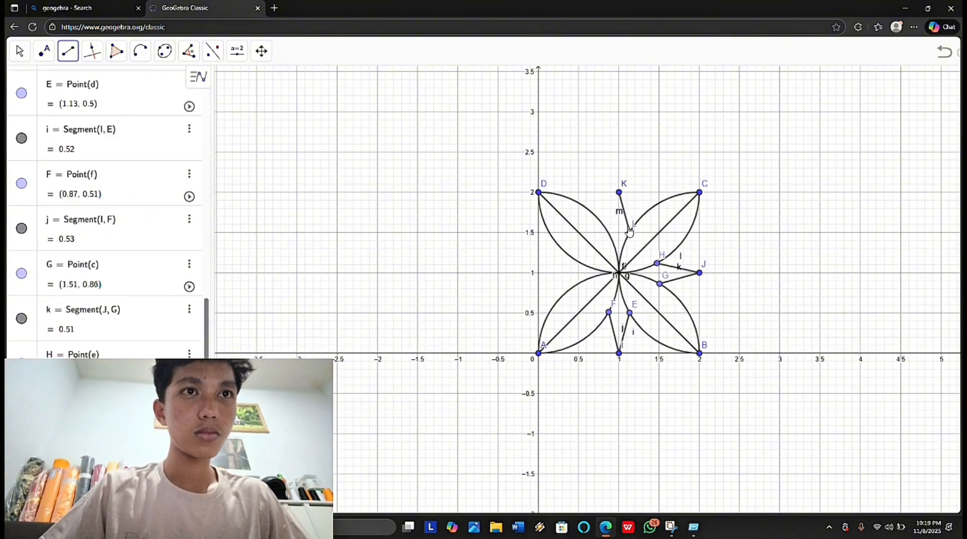
left_click(619, 193)
left_click(608, 233)
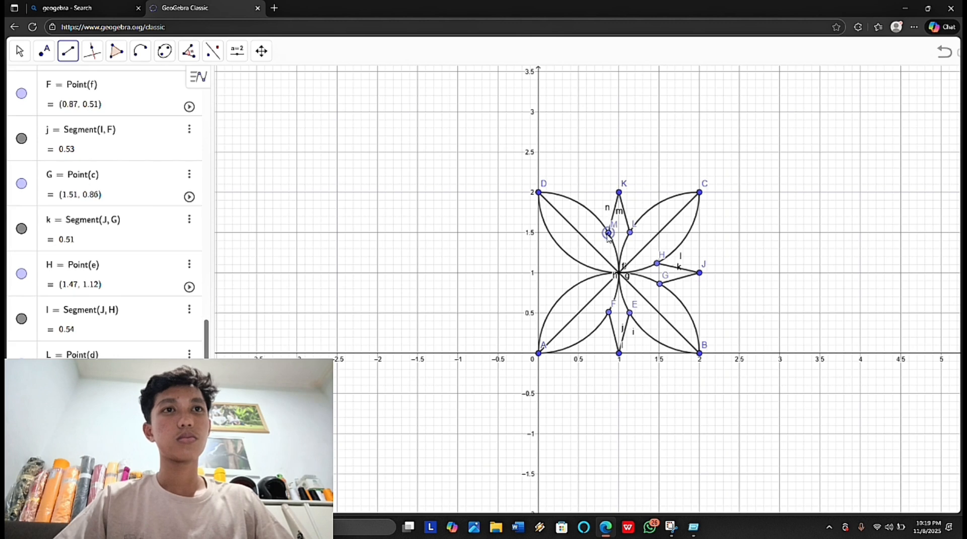
left_click(608, 233)
key("Escape")
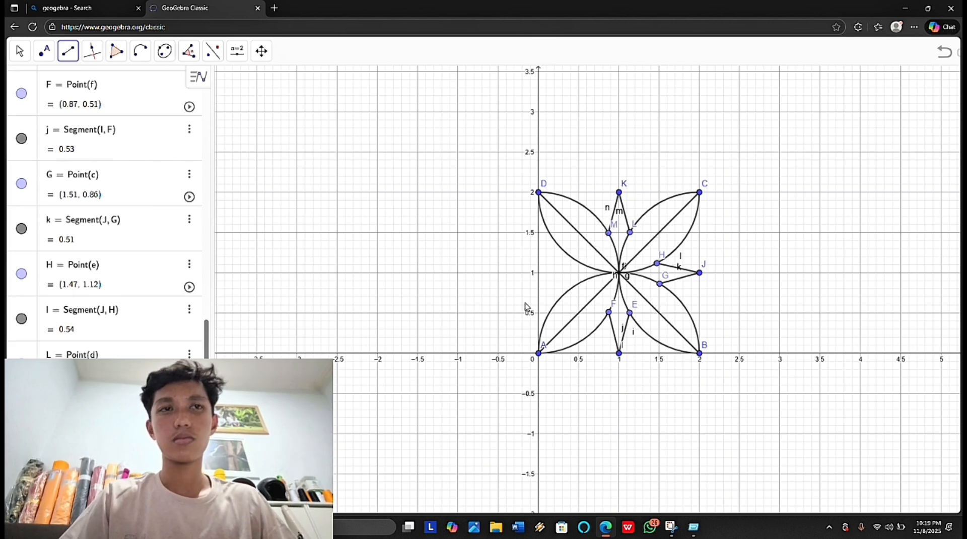
Step: Place a point at (0, 1) and draw two segments from it to the adjacent petal edges, ending at about (0.5, 1.13) and (0.49, 0.86)
left_click(49, 55)
left_click(64, 79)
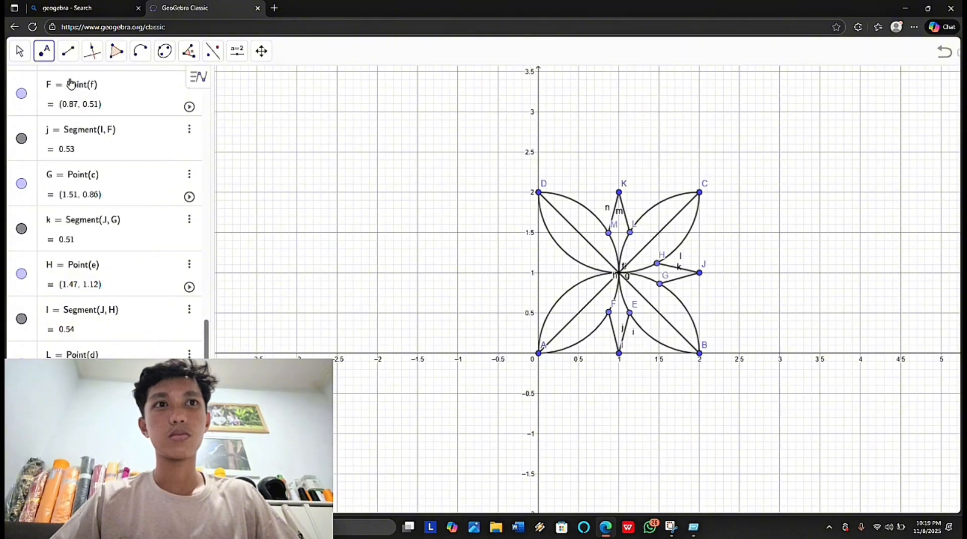
left_click(538, 273)
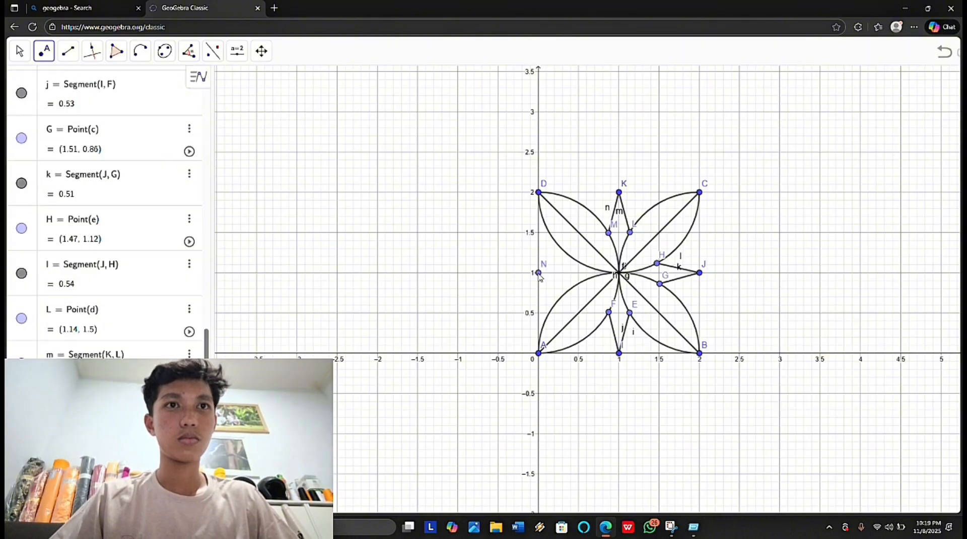
left_click(70, 52)
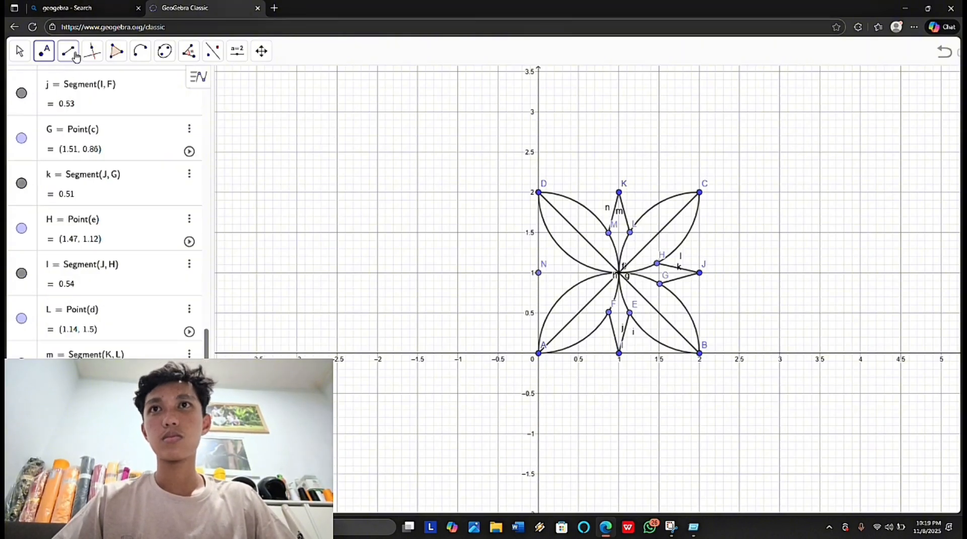
left_click(109, 104)
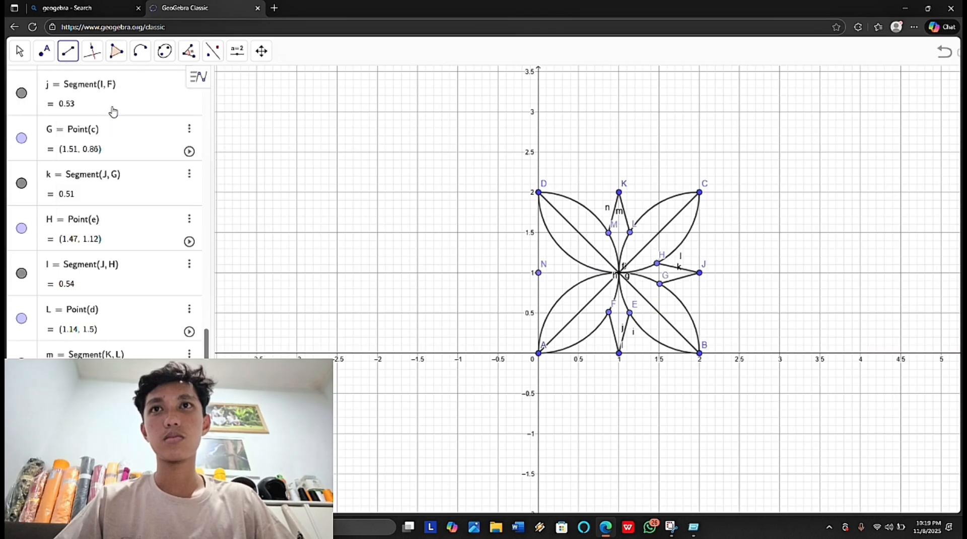
left_click(538, 273)
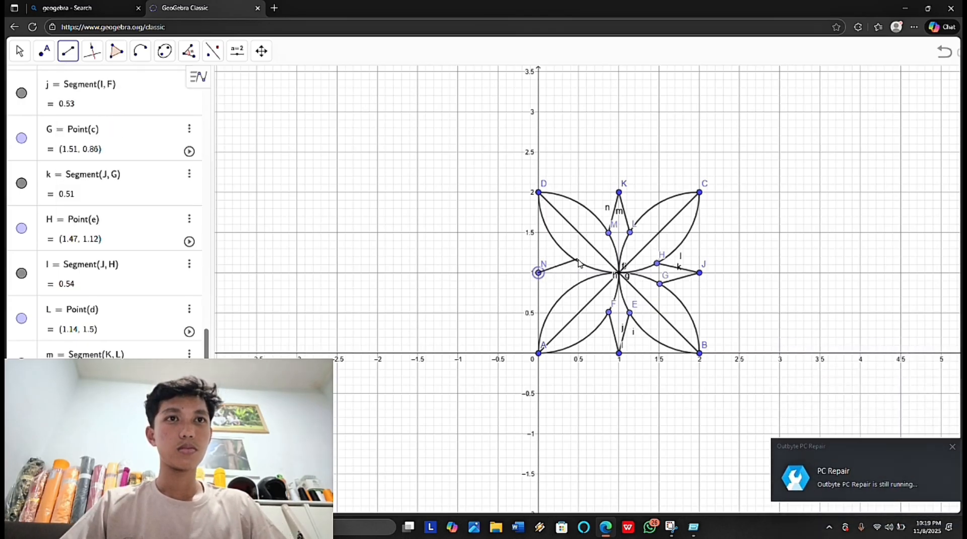
left_click(579, 263)
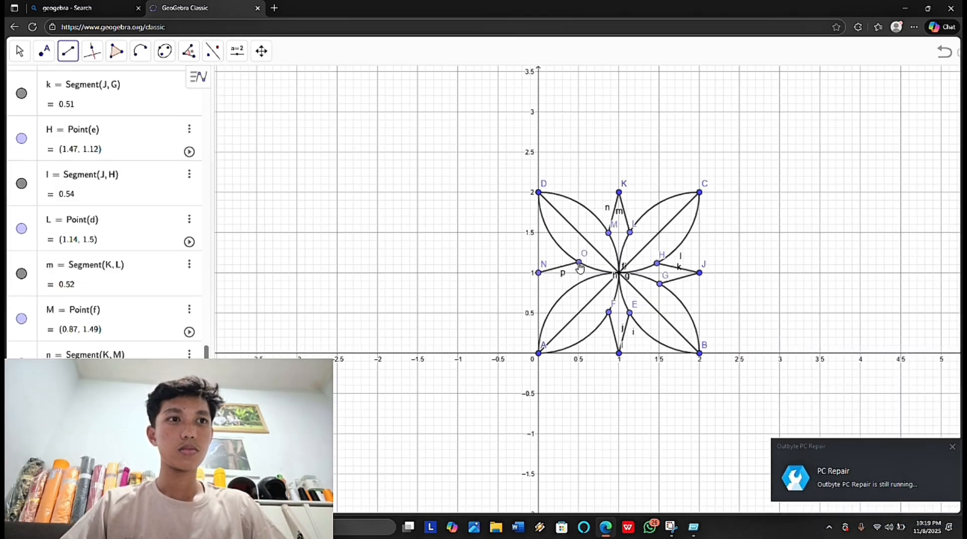
left_click(538, 272)
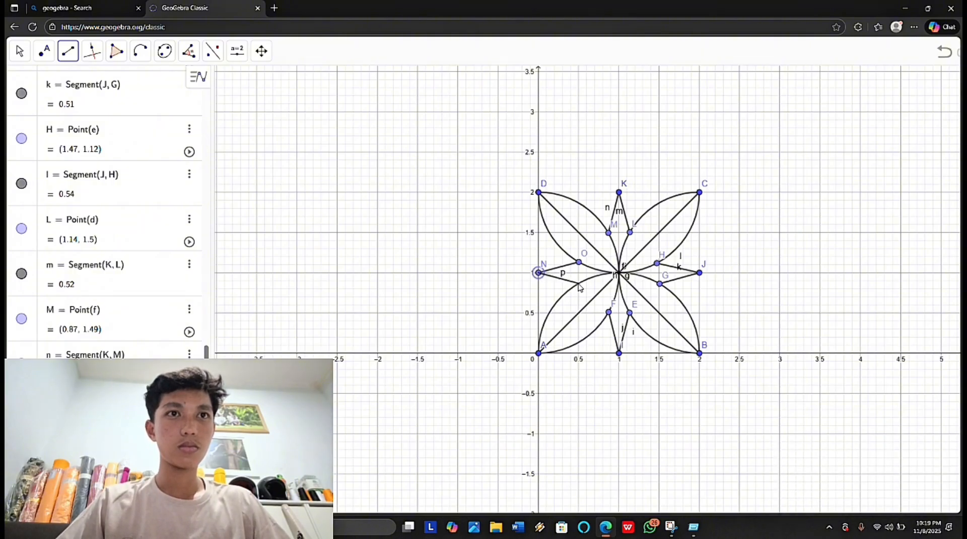
left_click(578, 284)
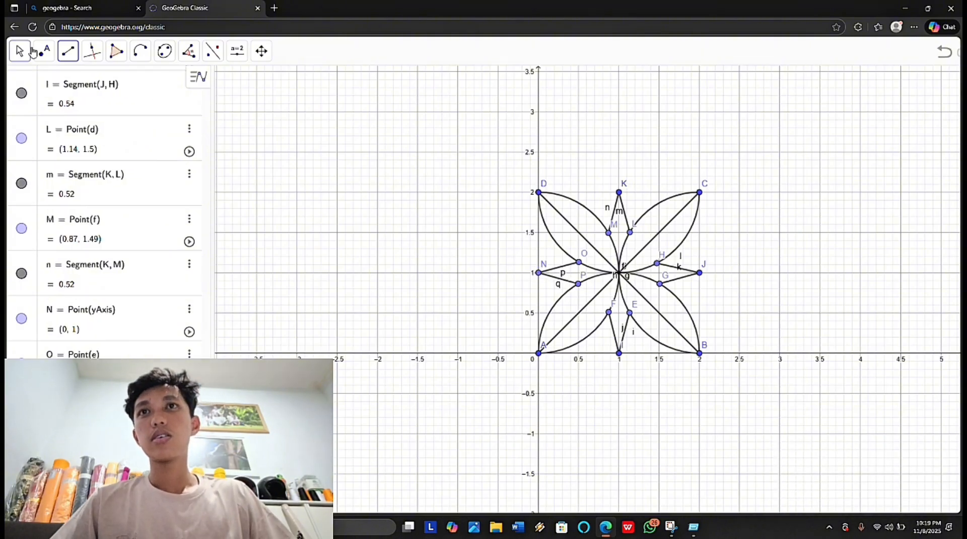
Step: Draw the four sides of the square around the motif as segments AB, BC, CD and DA
left_click(69, 55)
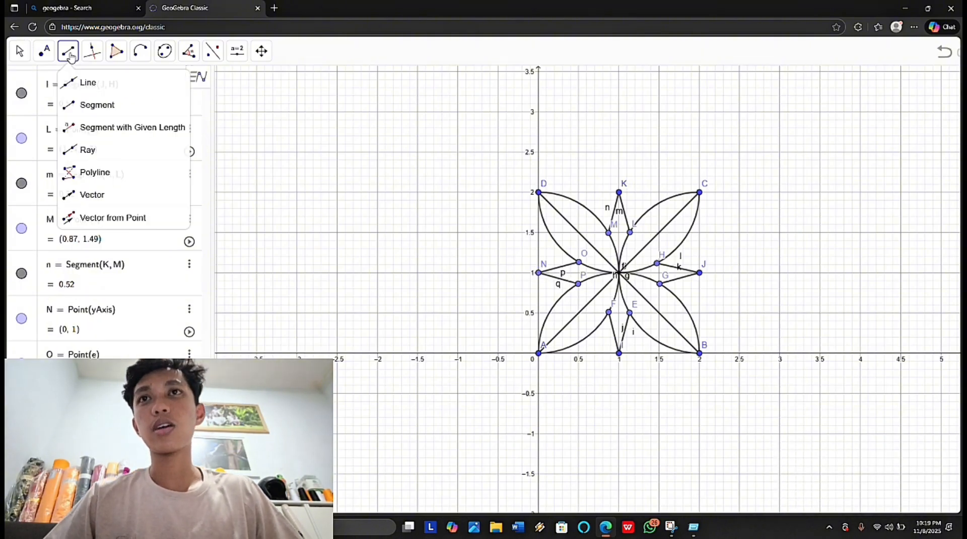
left_click(95, 104)
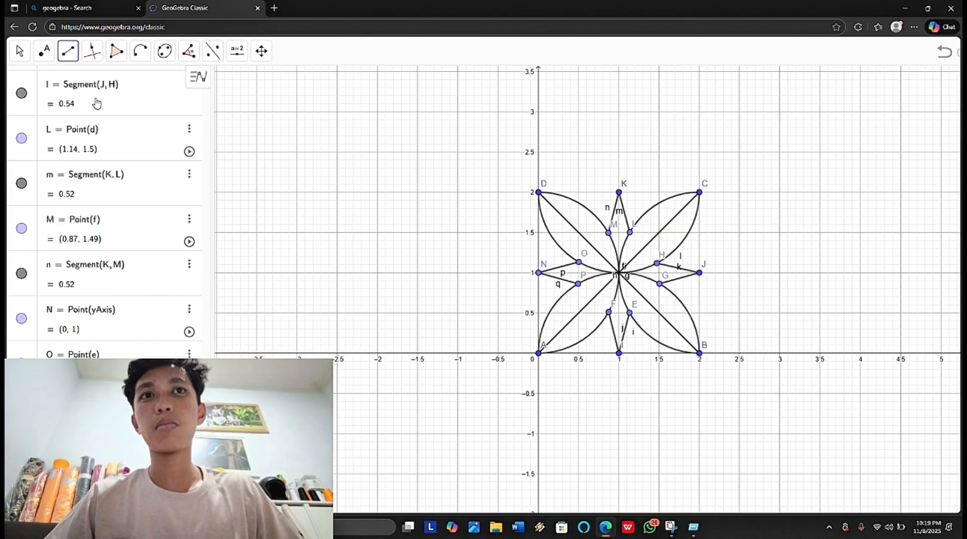
left_click(539, 353)
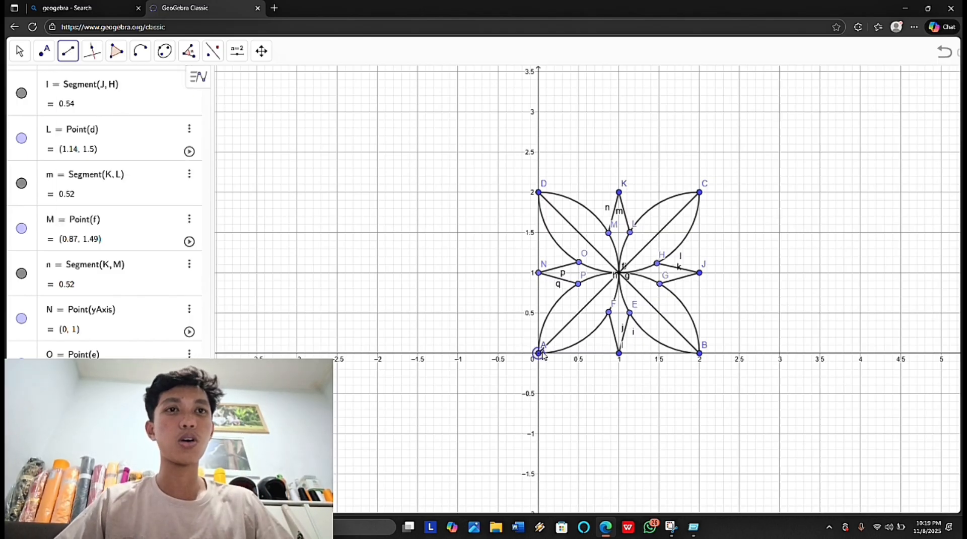
left_click(700, 354)
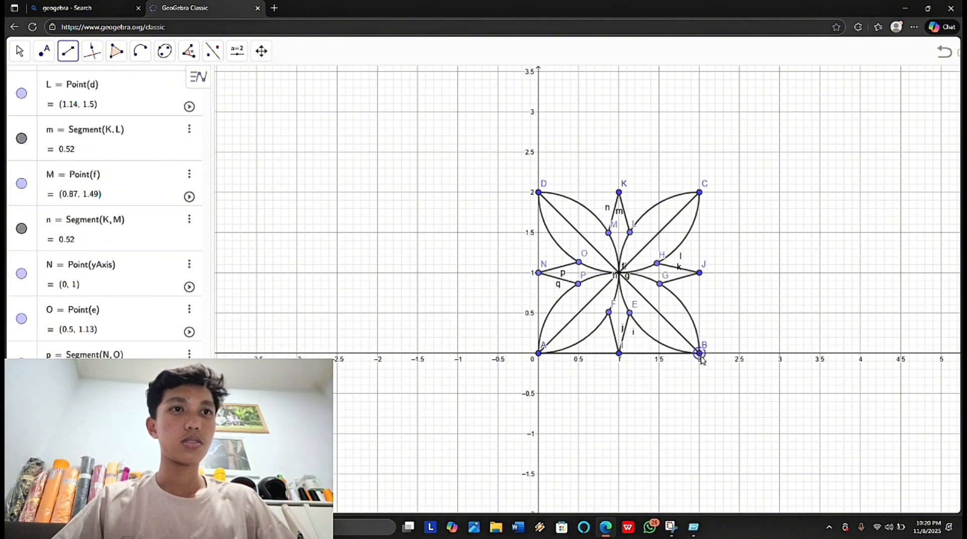
left_click(699, 193)
left_click(700, 193)
left_click(538, 193)
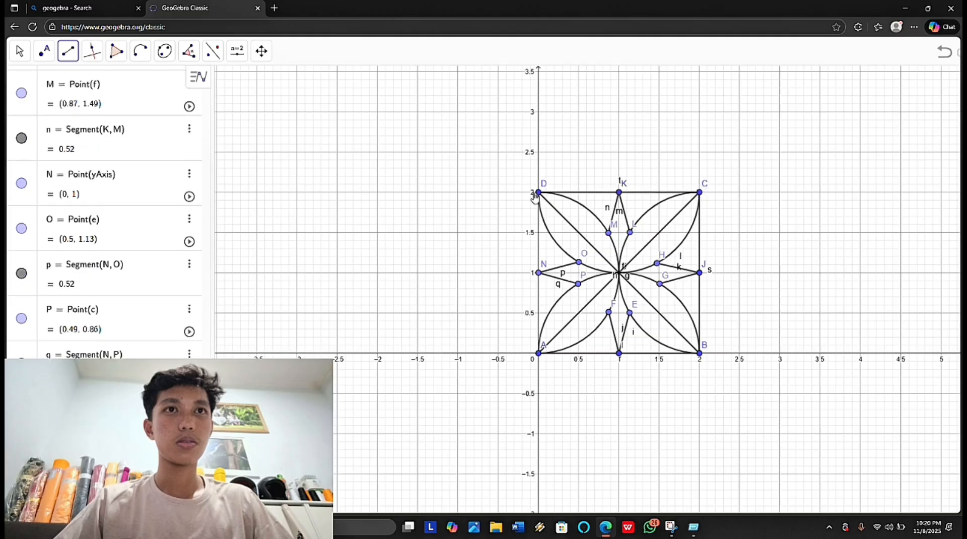
left_click(539, 194)
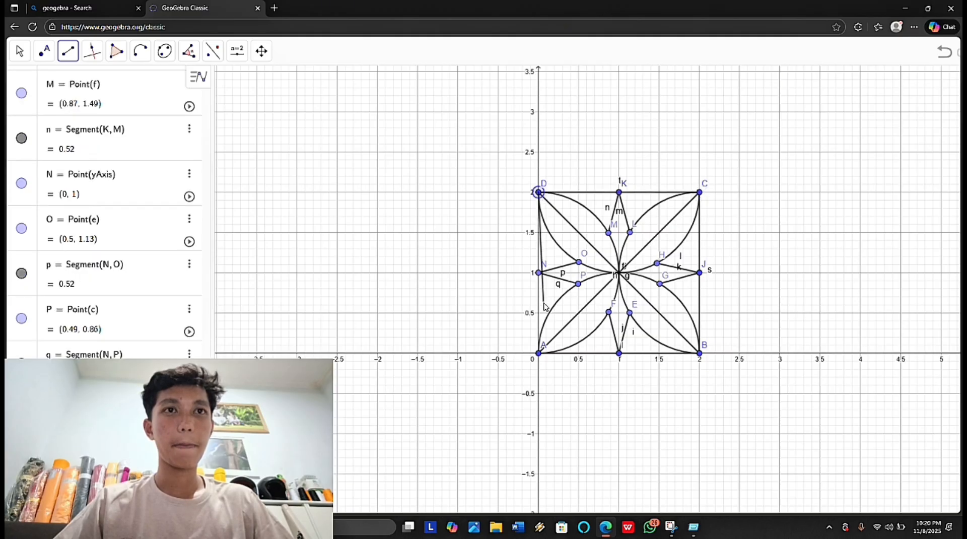
left_click(538, 353)
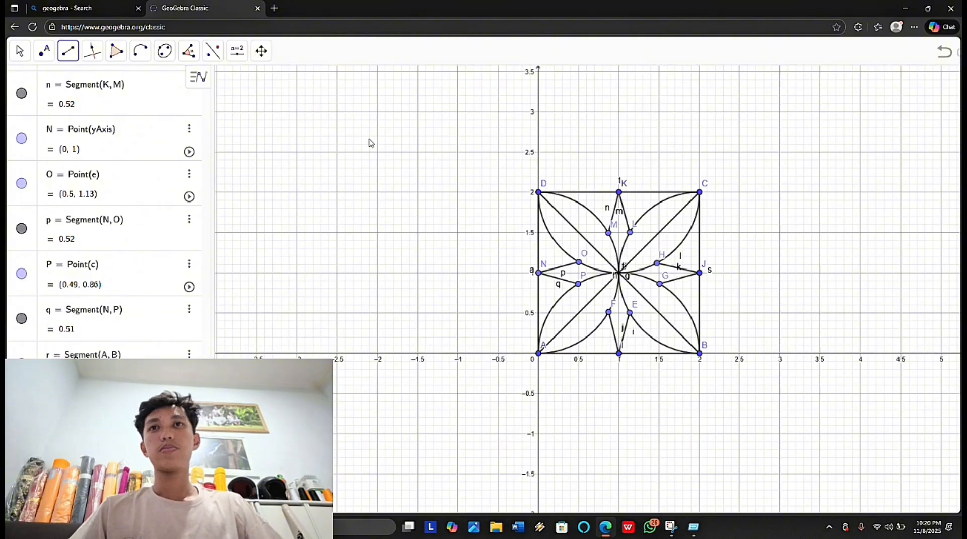
Step: Reflect the whole square motif about the y-axis with Reflect about Line
left_click(213, 57)
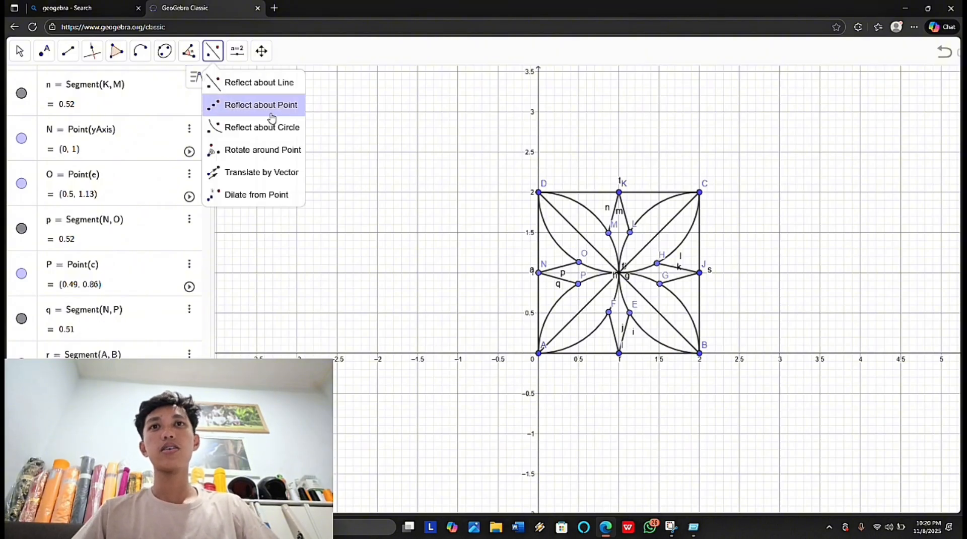
mouse_move(267, 68)
mouse_move(216, 58)
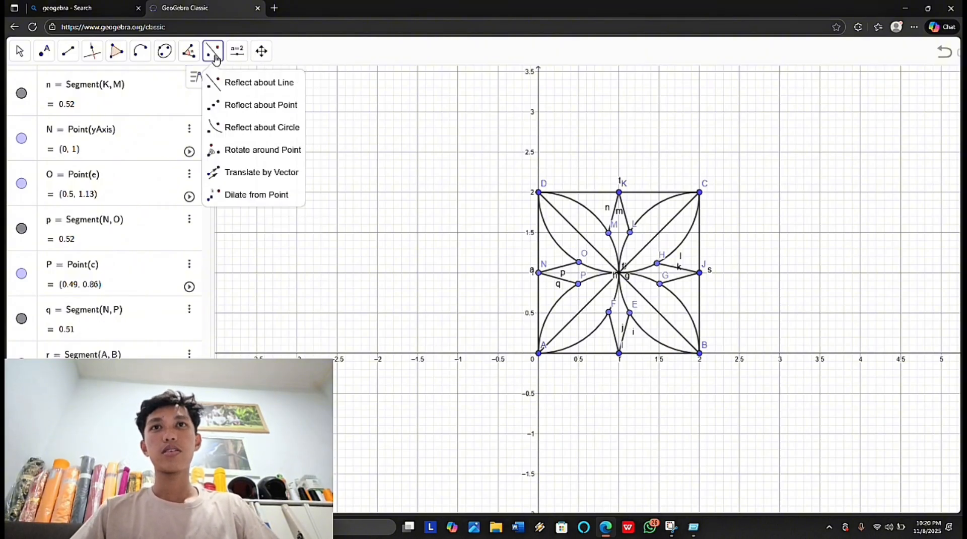
left_click(228, 82)
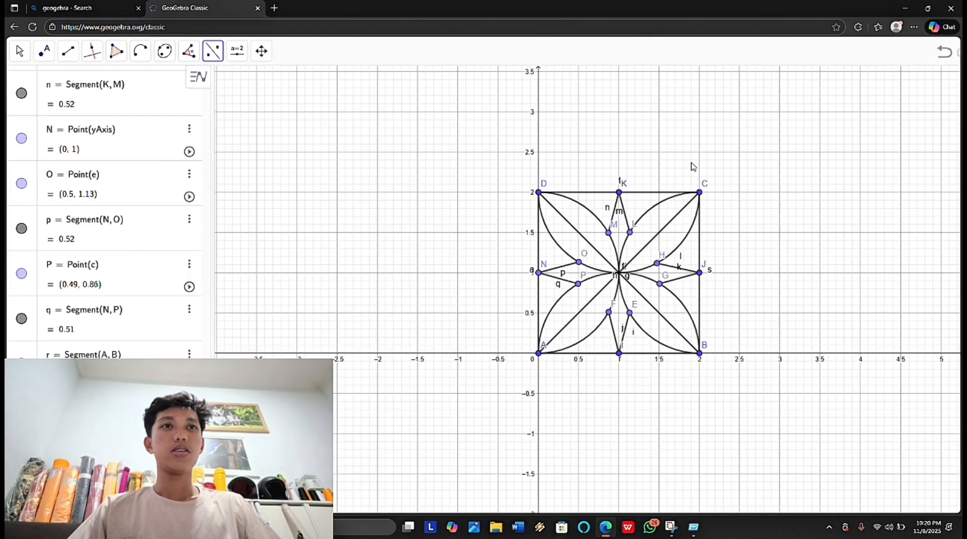
left_click_drag(717, 169, 523, 361)
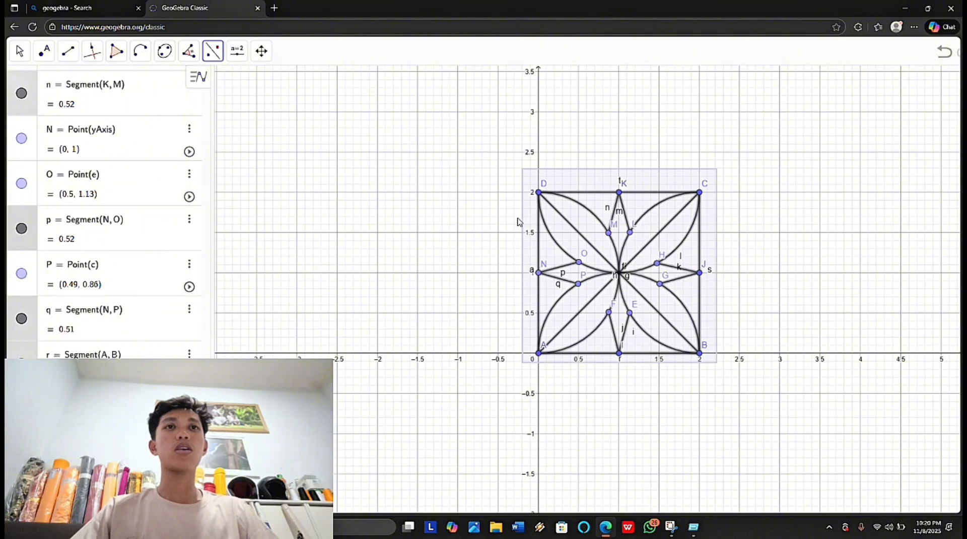
left_click(539, 152)
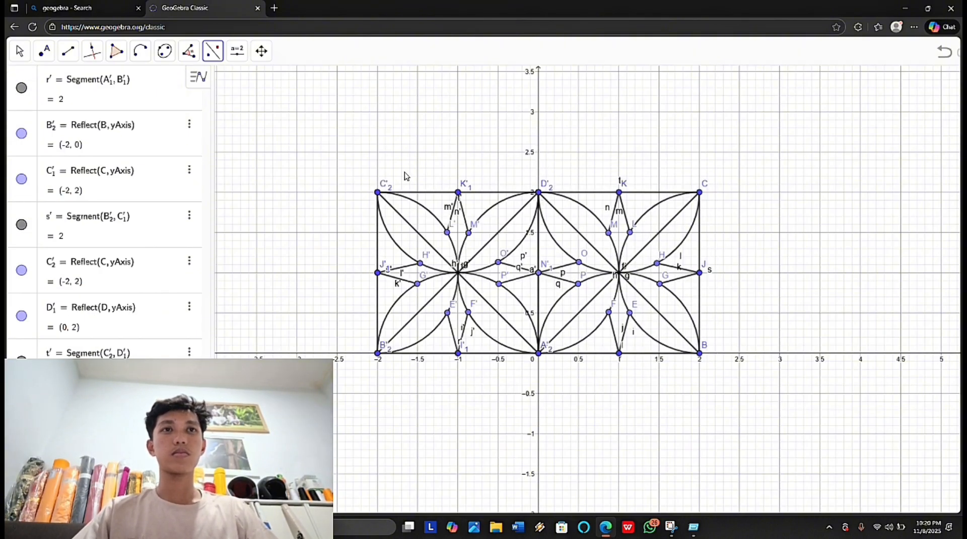
Step: Reflect both square motifs about the x-axis to form a two-by-two pattern
left_click_drag(405, 173, 612, 185)
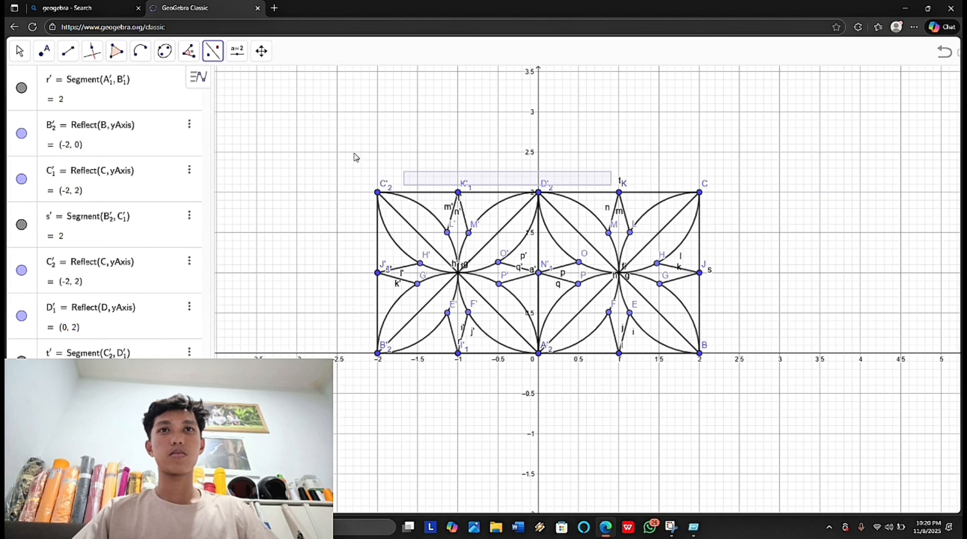
left_click_drag(354, 153, 731, 363)
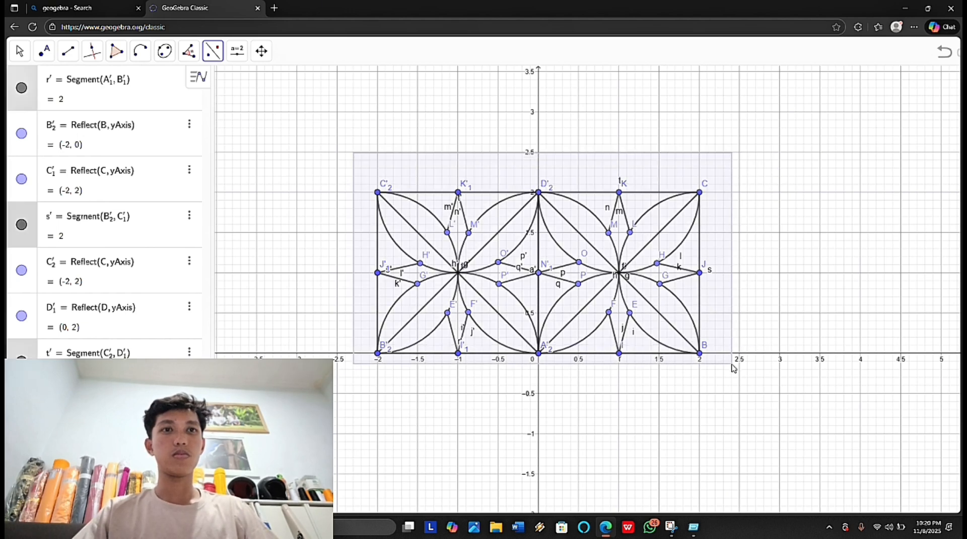
left_click(764, 354)
scroll(764, 357, "down", 4)
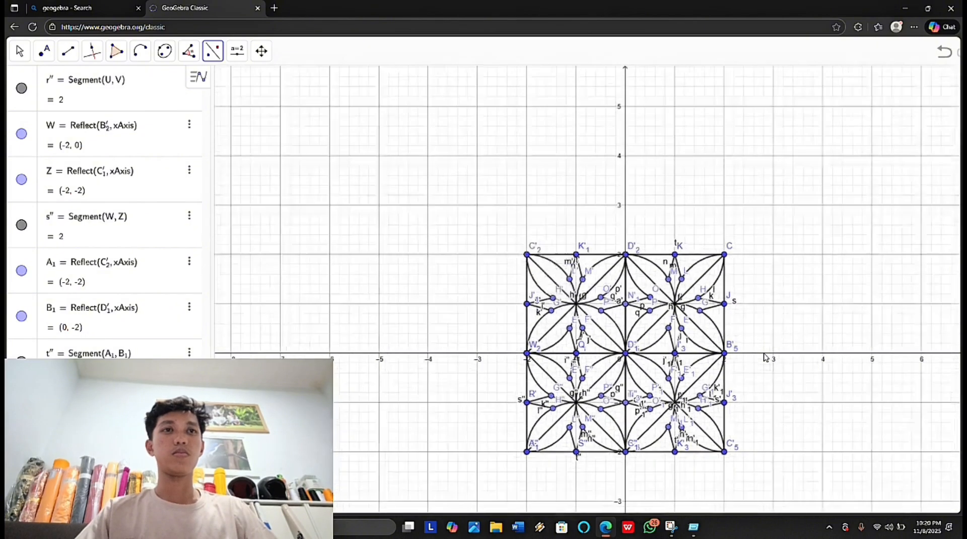
scroll(765, 357, "up", 2)
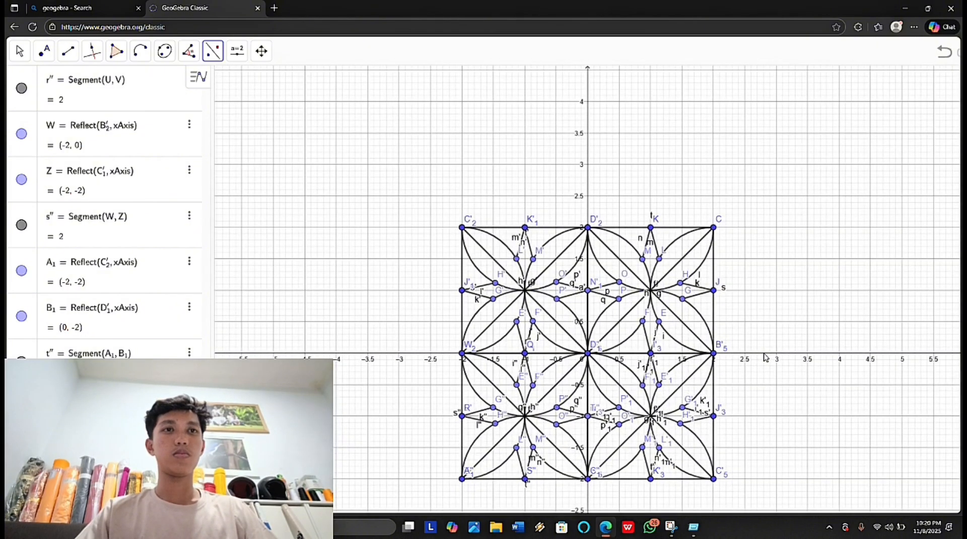
left_click(21, 52)
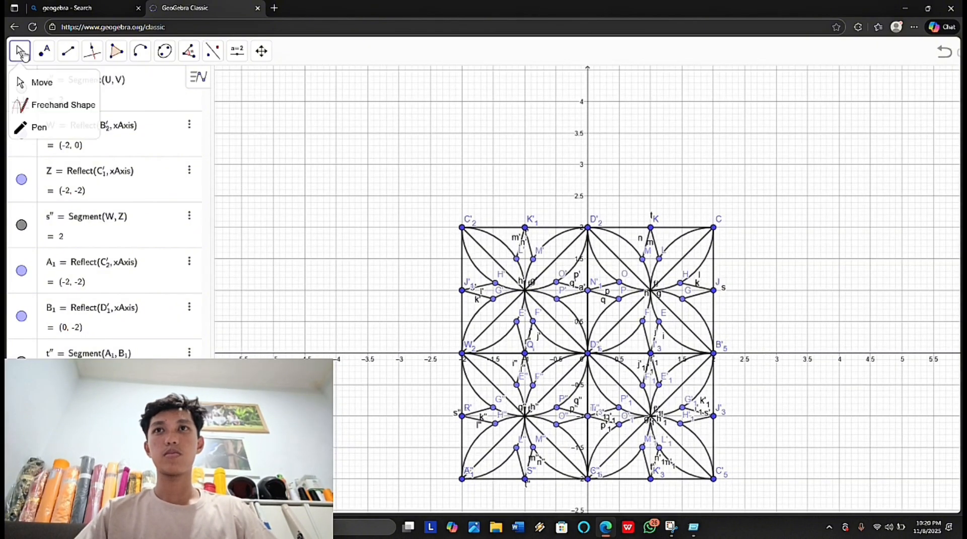
left_click(31, 81)
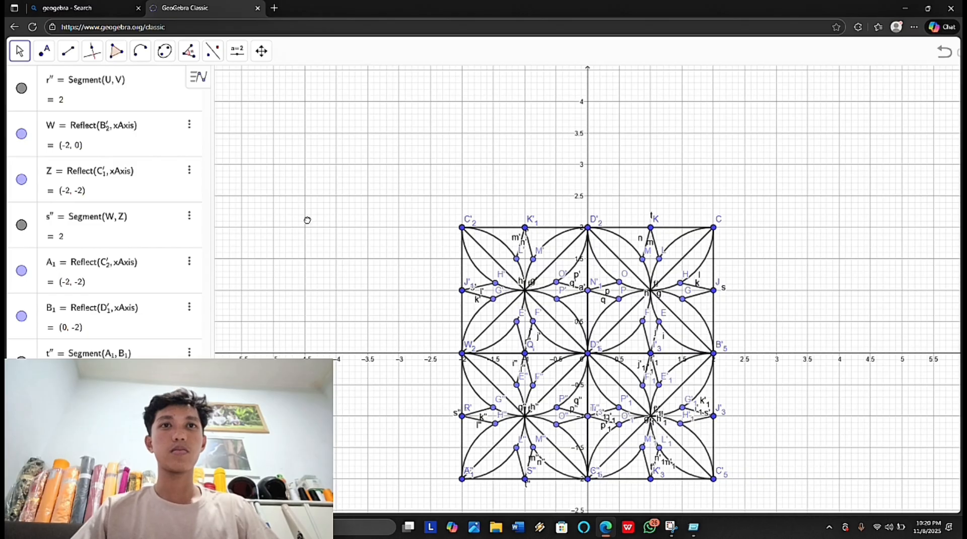
left_click_drag(307, 220, 309, 139)
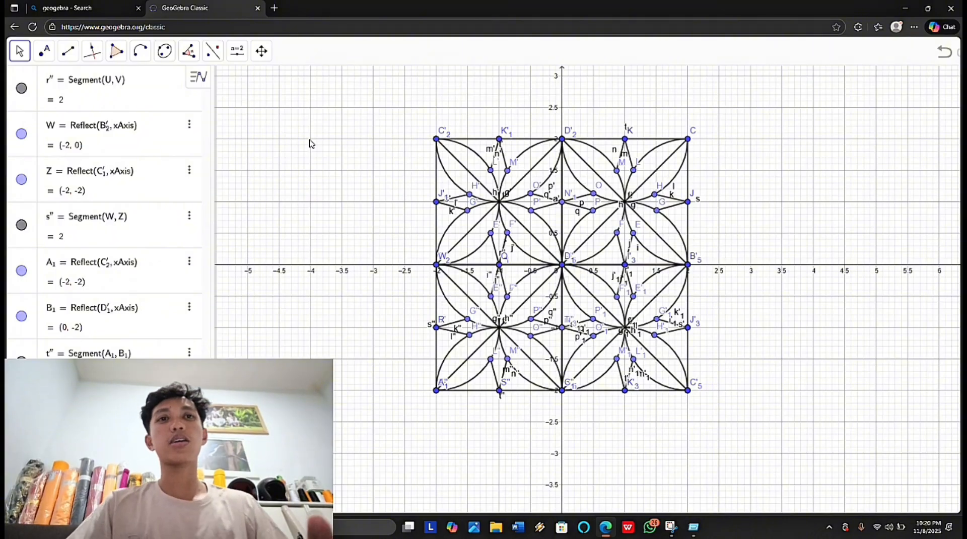